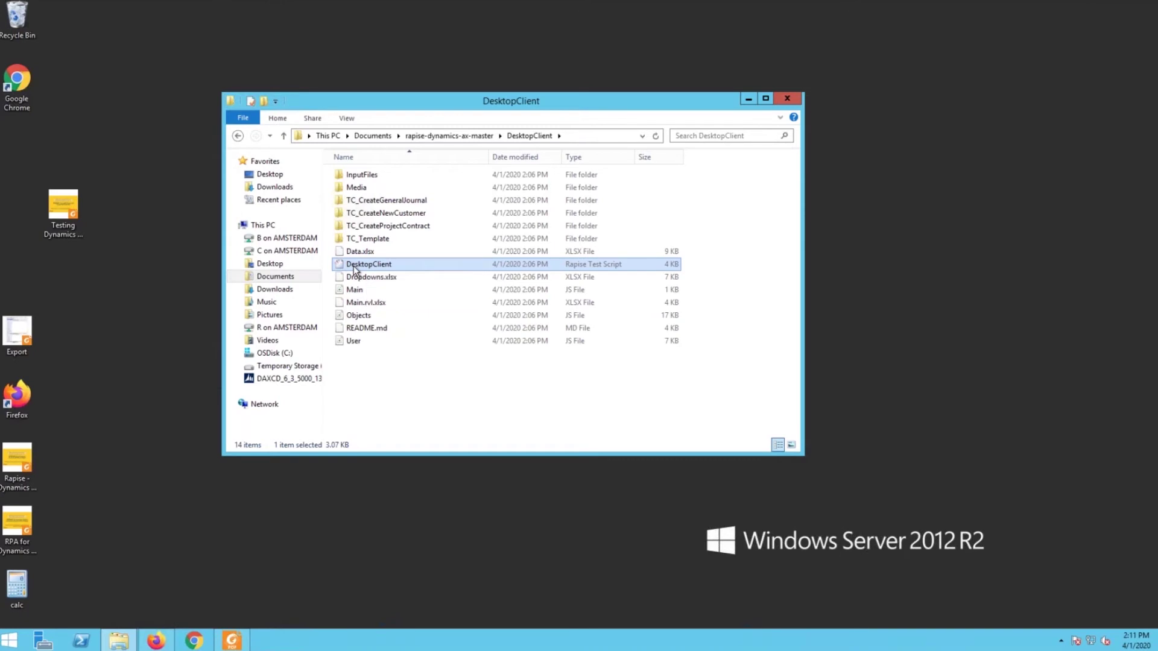
Step: Open the DesktopClient test script in Rapise and show its list of files
double_click(356, 265)
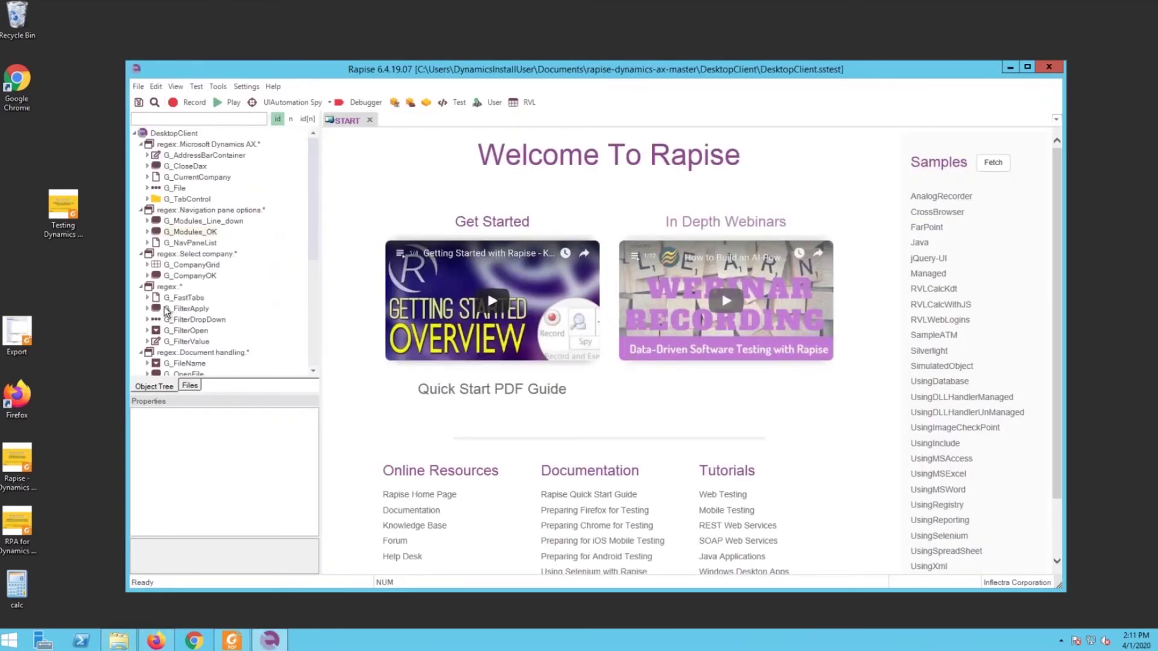
click(190, 385)
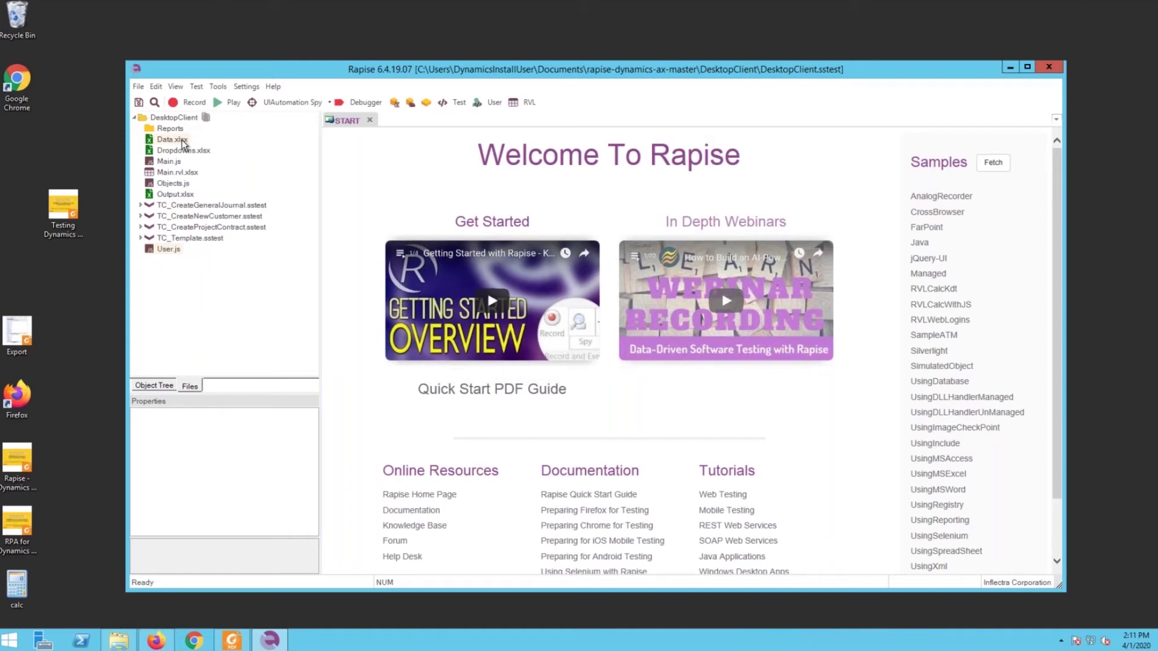
drag(403, 68, 404, 53)
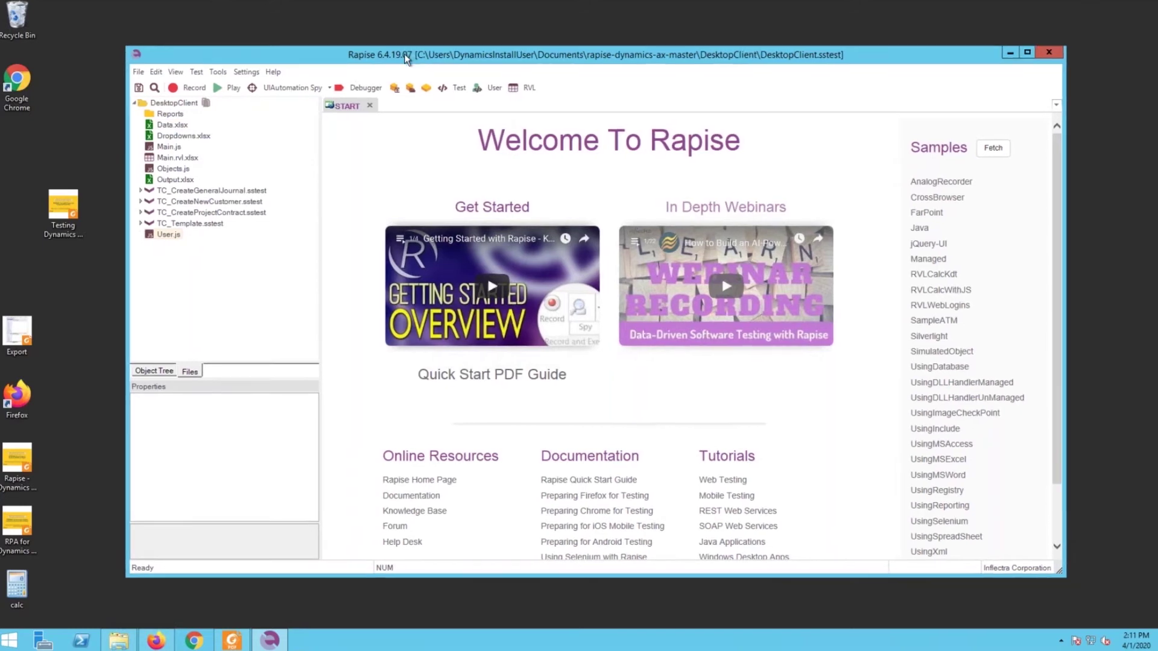
Step: Open Data.xlsx and look through its CreateGeneralJournalLines, CreateGeneralJournal and CreateProjectContract sheets
click(169, 126)
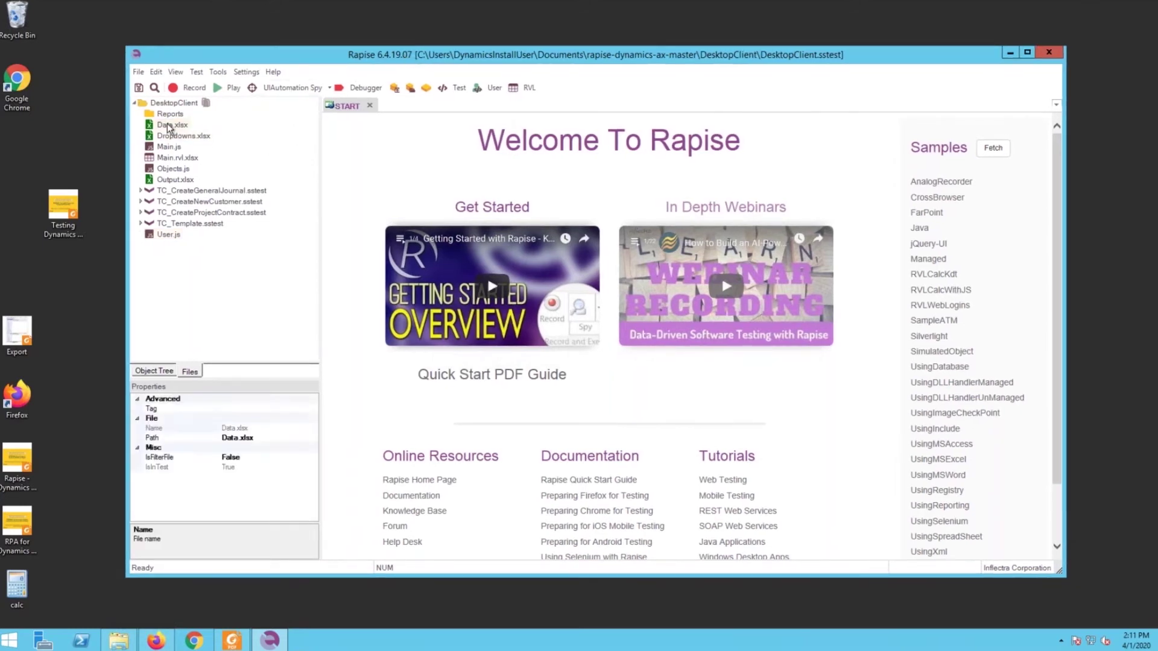
double_click(169, 126)
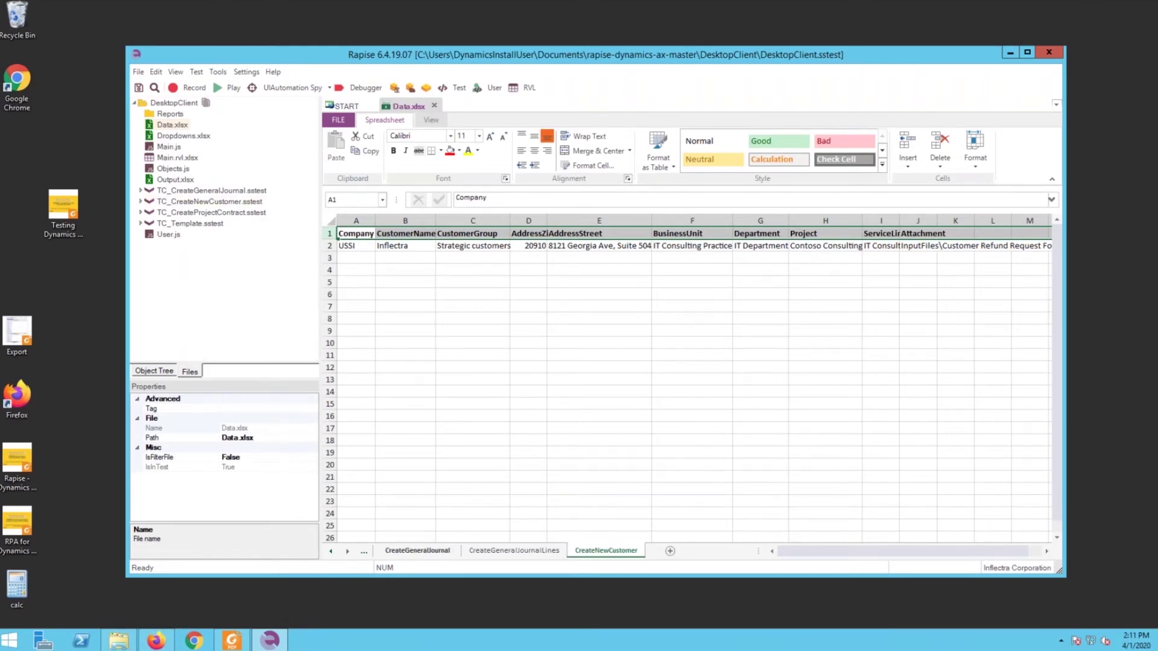
click(516, 554)
click(421, 551)
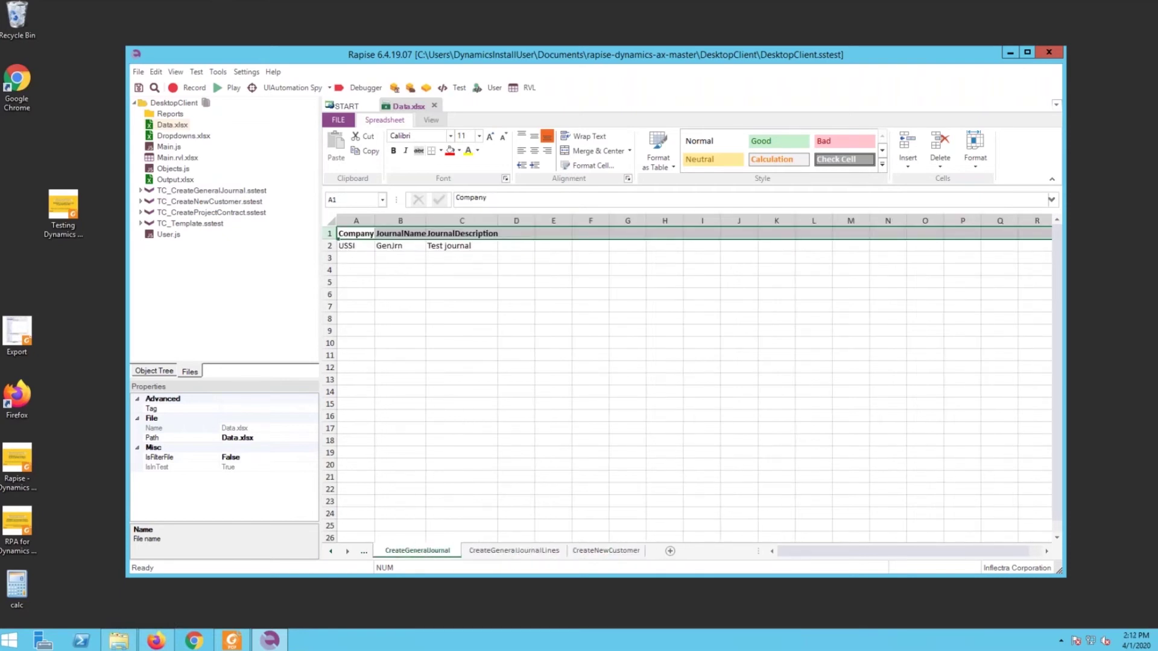
click(331, 551)
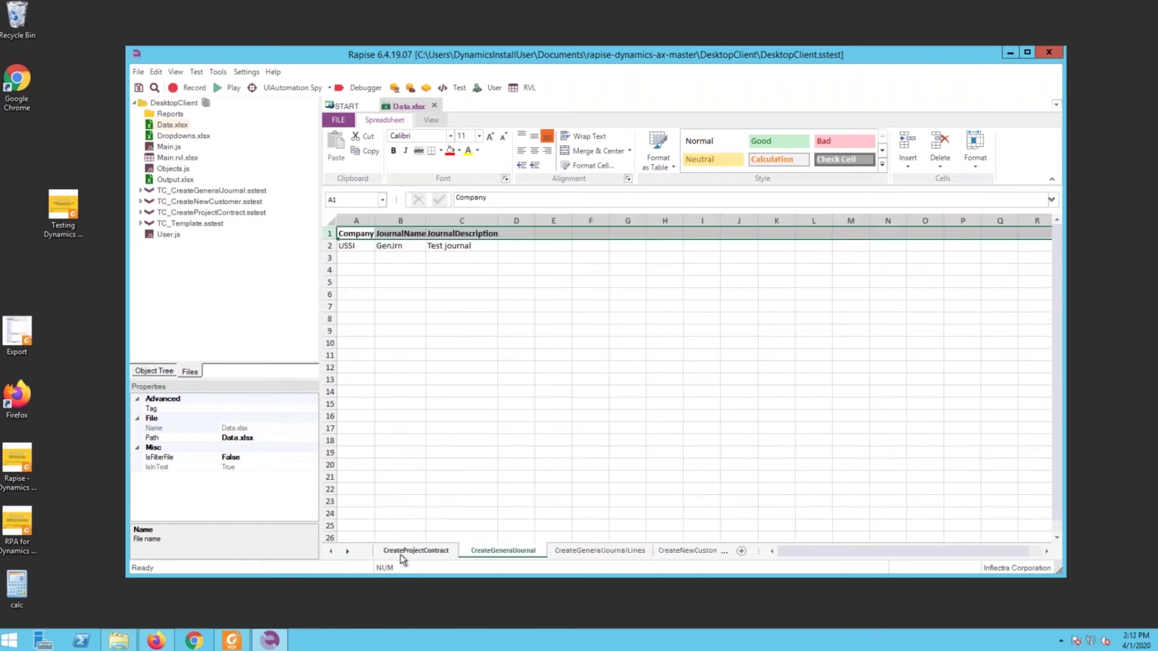
click(416, 551)
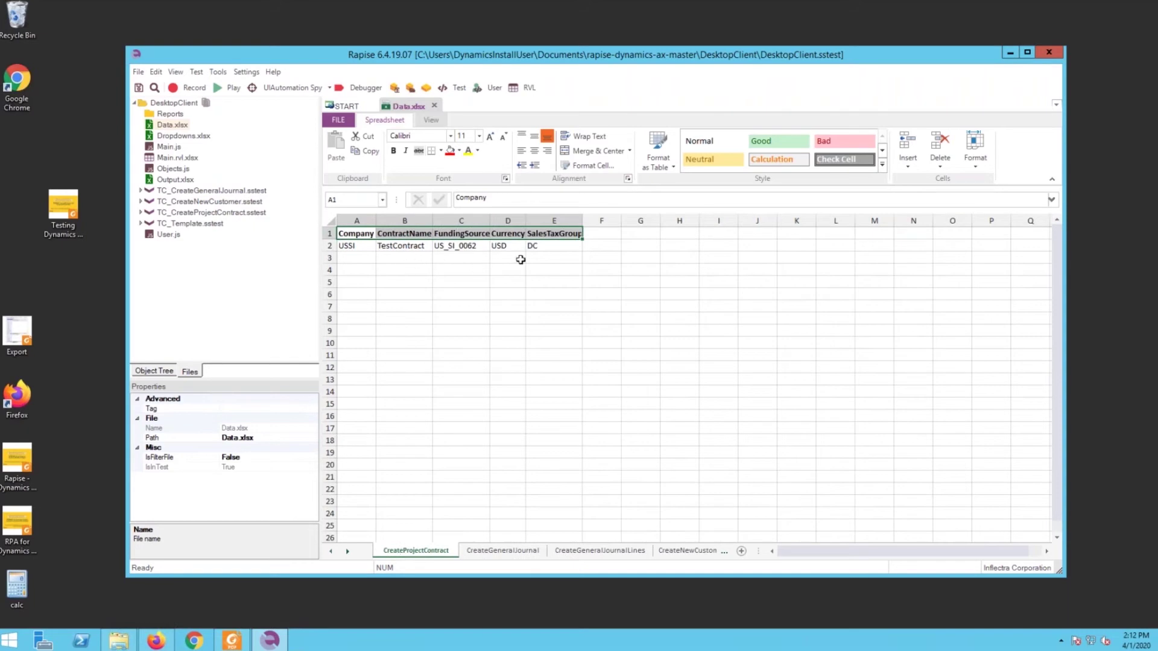
Step: Open Dropdowns.xlsx to examine the module list, and select Output.xlsx among the test files
double_click(175, 137)
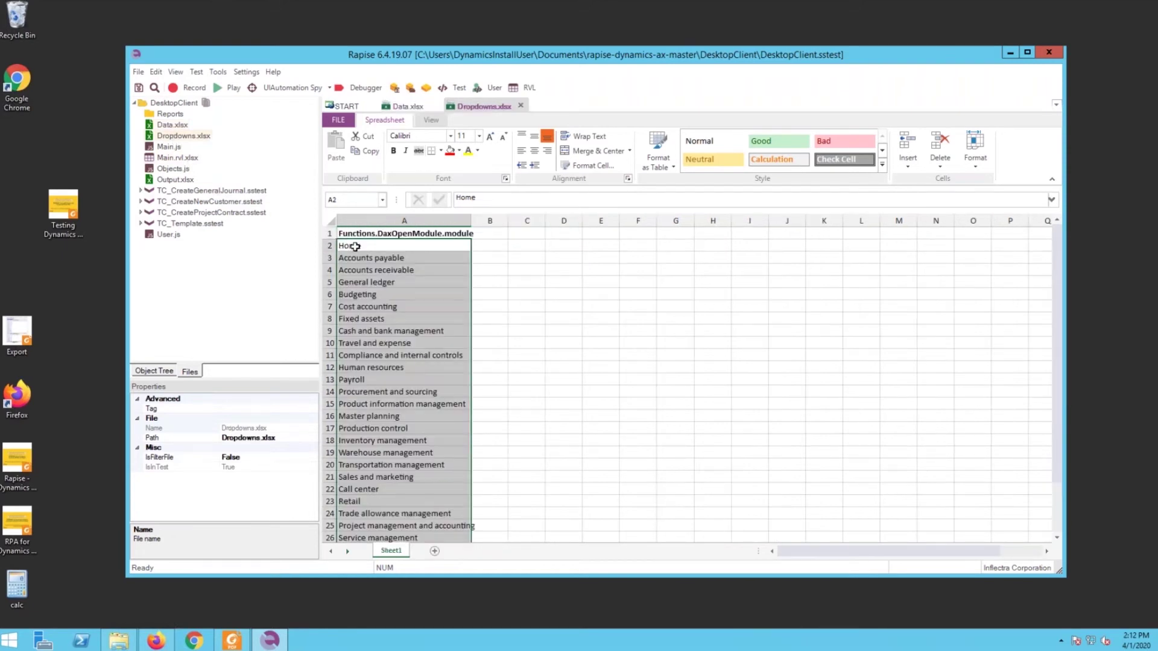
click(356, 246)
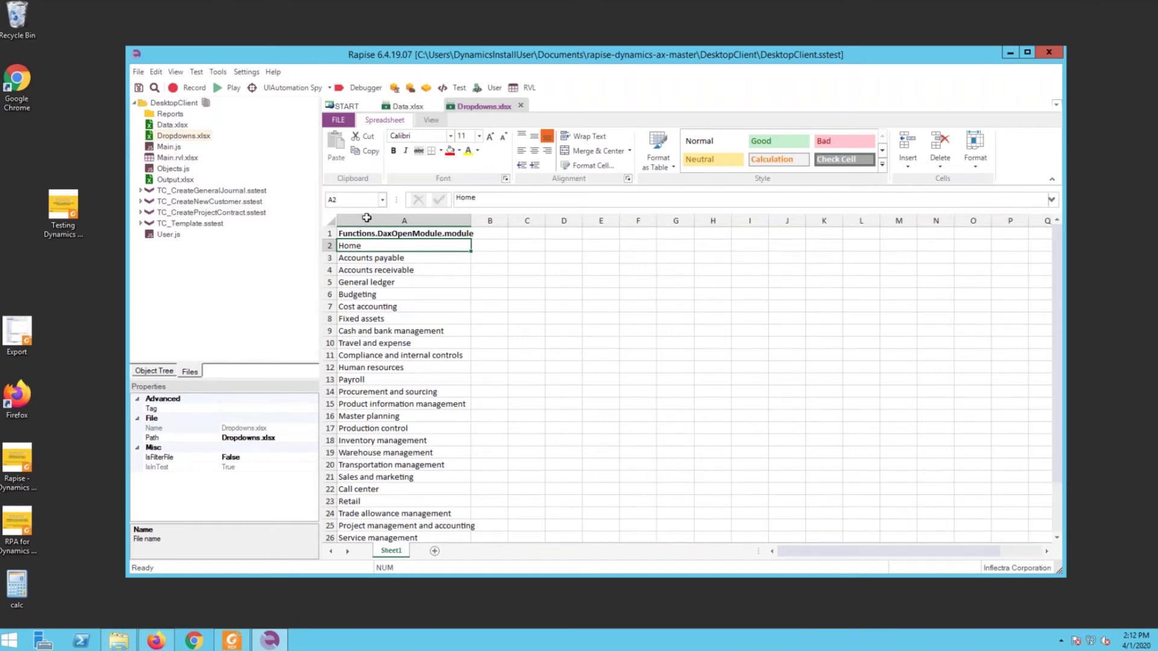
click(174, 179)
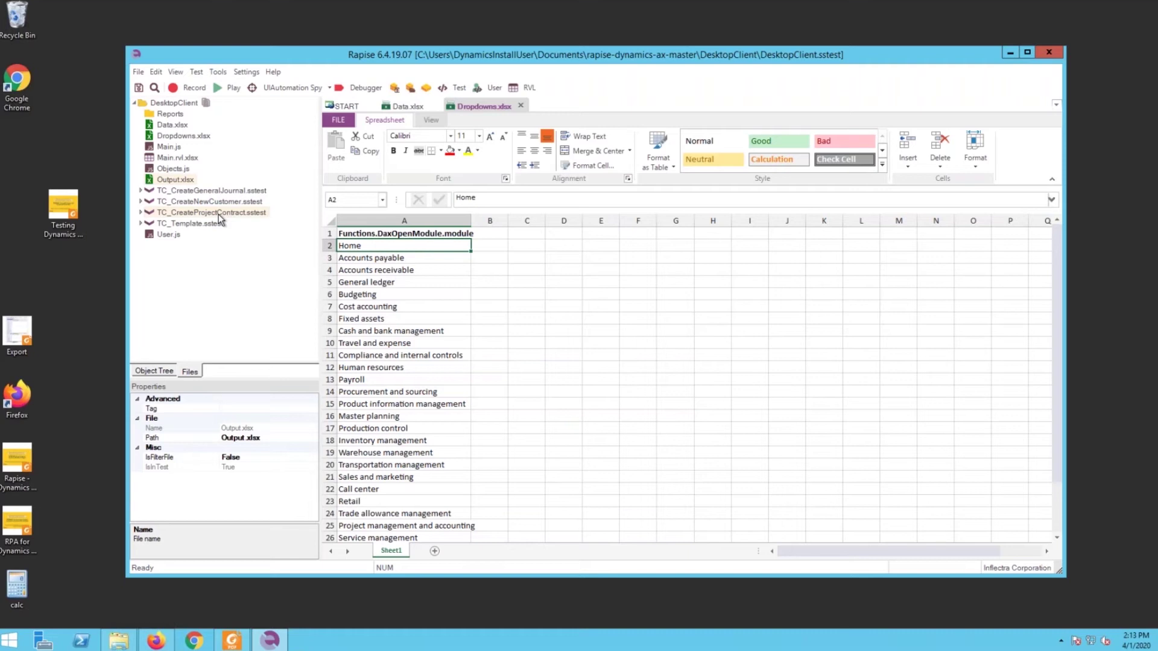
Step: Clone the TC_Template test case under the name TC_HireNewWorker
click(183, 223)
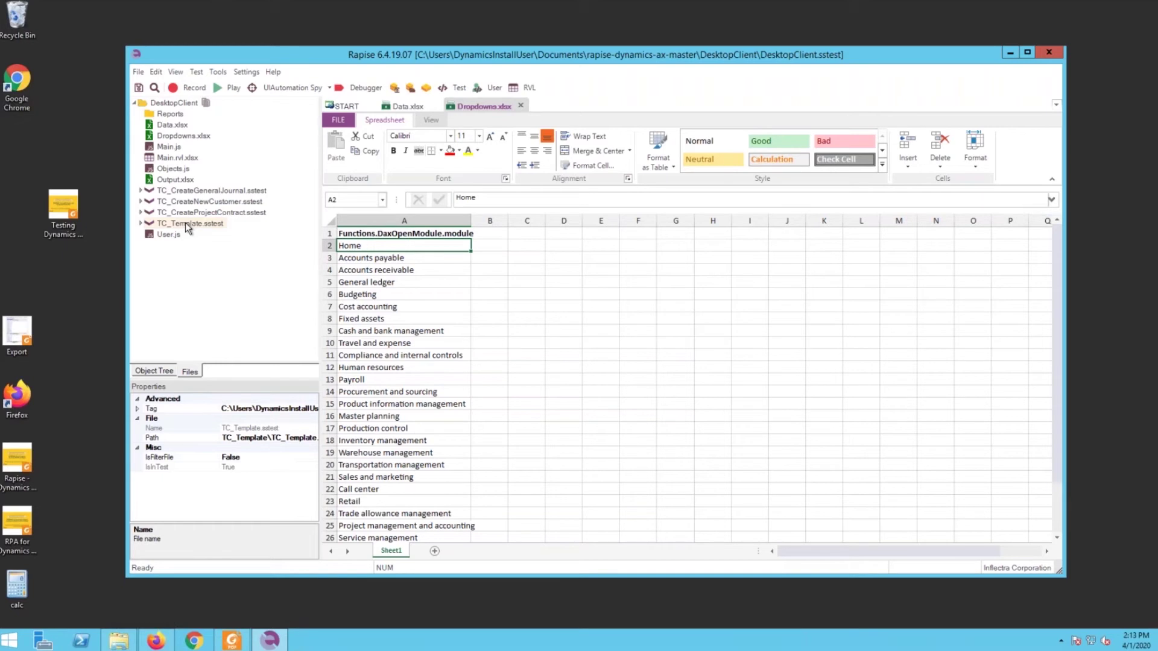
right_click(186, 224)
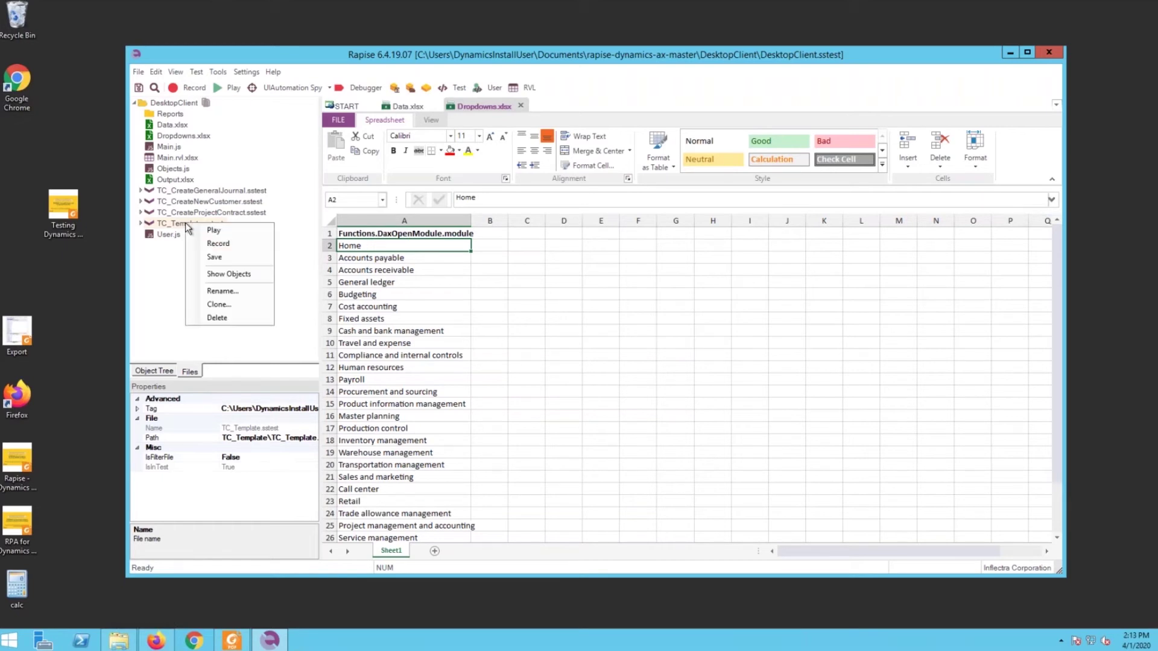
click(222, 310)
click(535, 317)
key(BackSpace)
key(BackSpace)
key(BackSpace)
key(BackSpace)
key(BackSpace)
key(BackSpace)
key(BackSpace)
key(BackSpace)
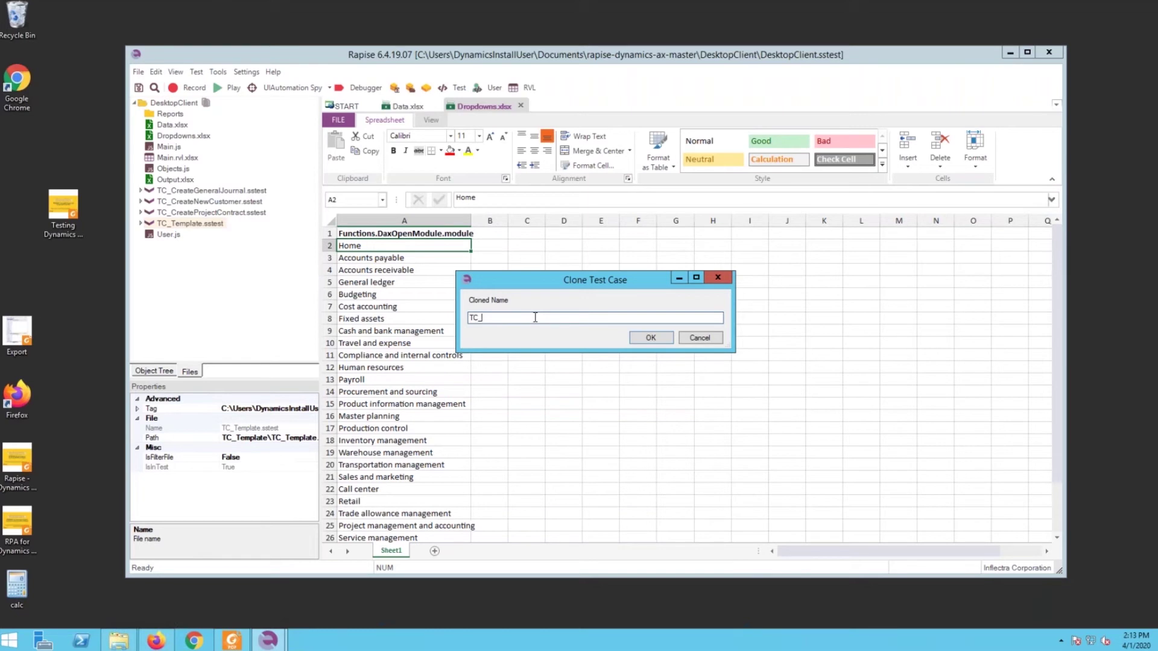
text(HireNewWorker)
click(650, 338)
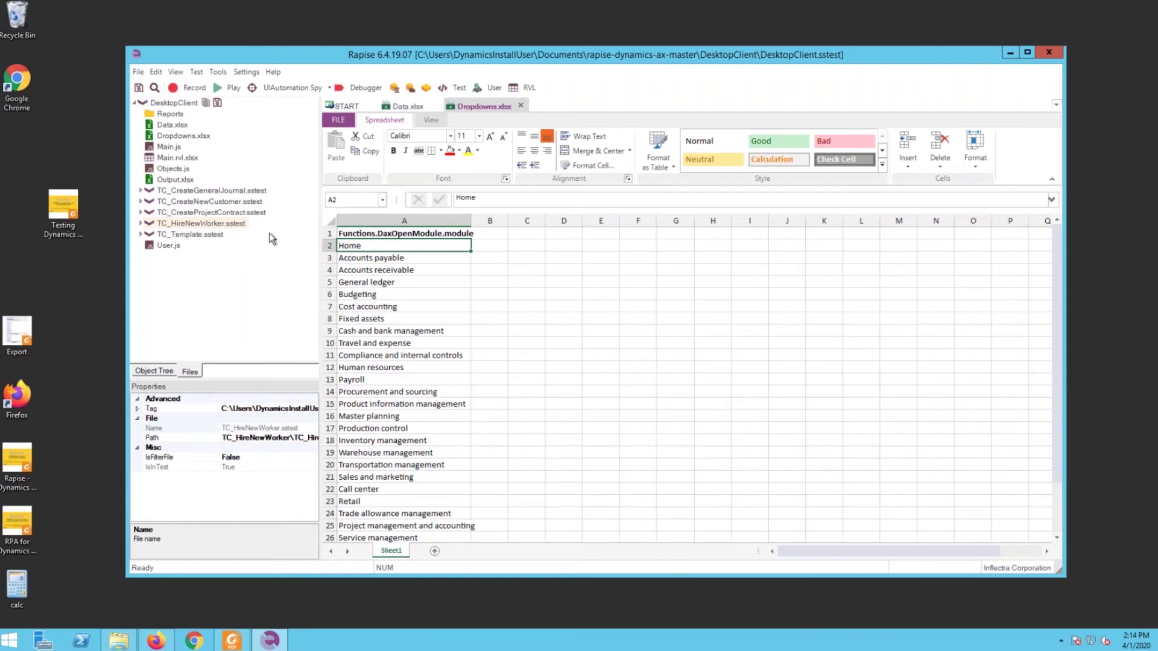
Step: Open the TC_HireNewWorker test from the rapise-dynamics-ax-master DesktopClient folder in the current window, saving the modified DesktopClient test
double_click(209, 223)
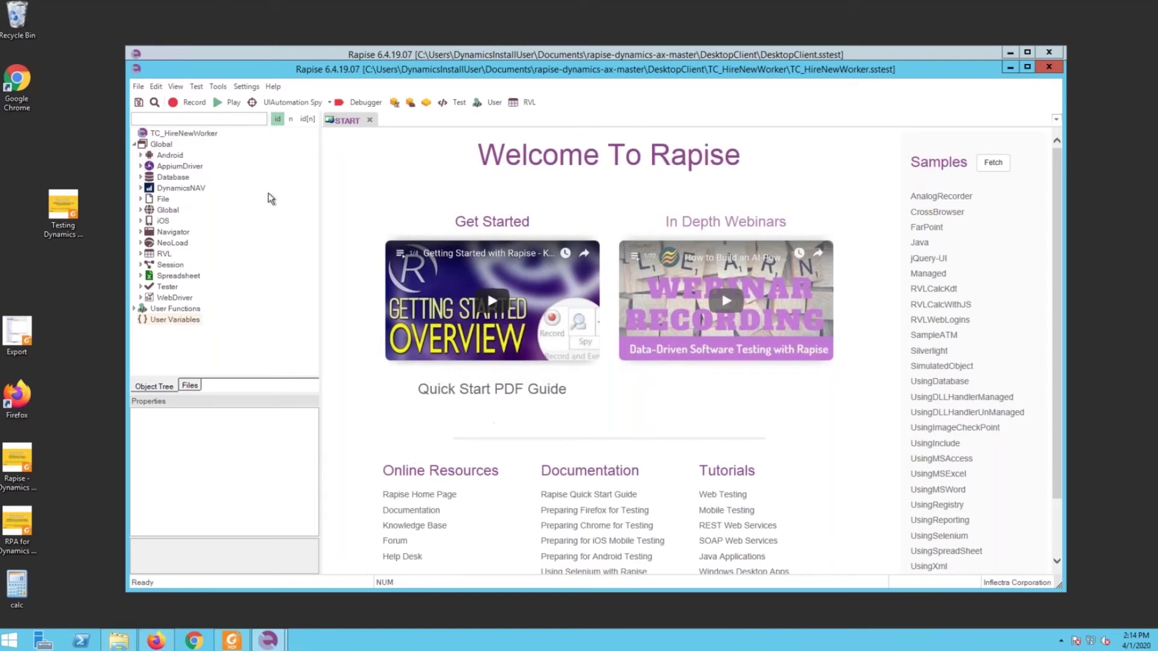
click(1048, 68)
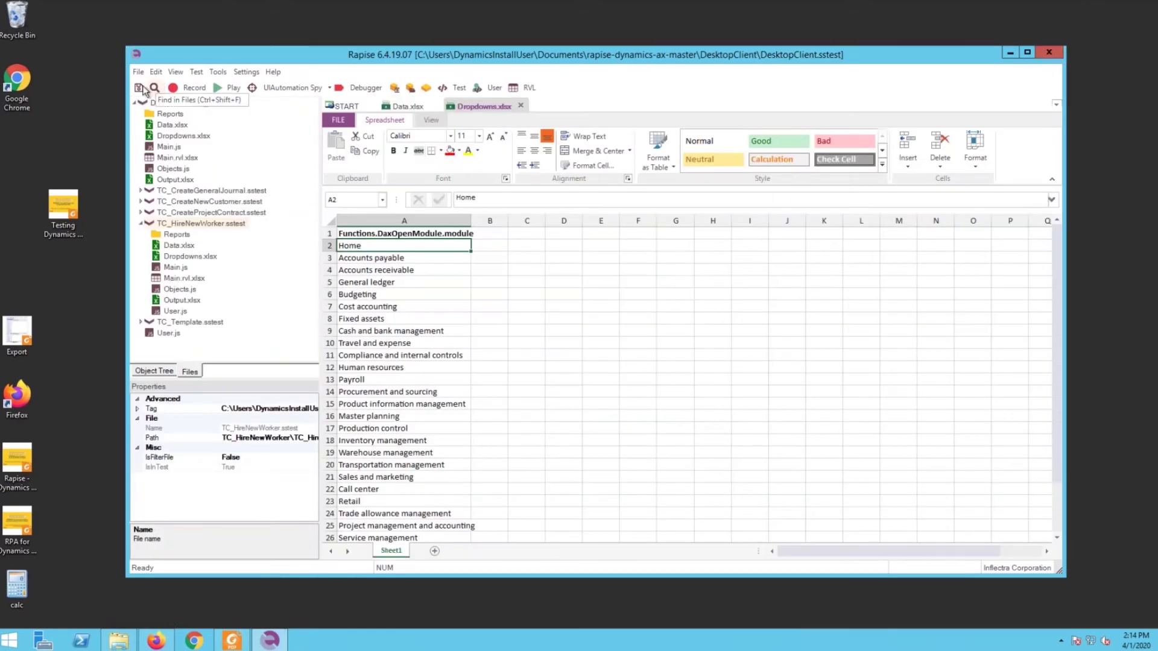
click(138, 71)
click(157, 117)
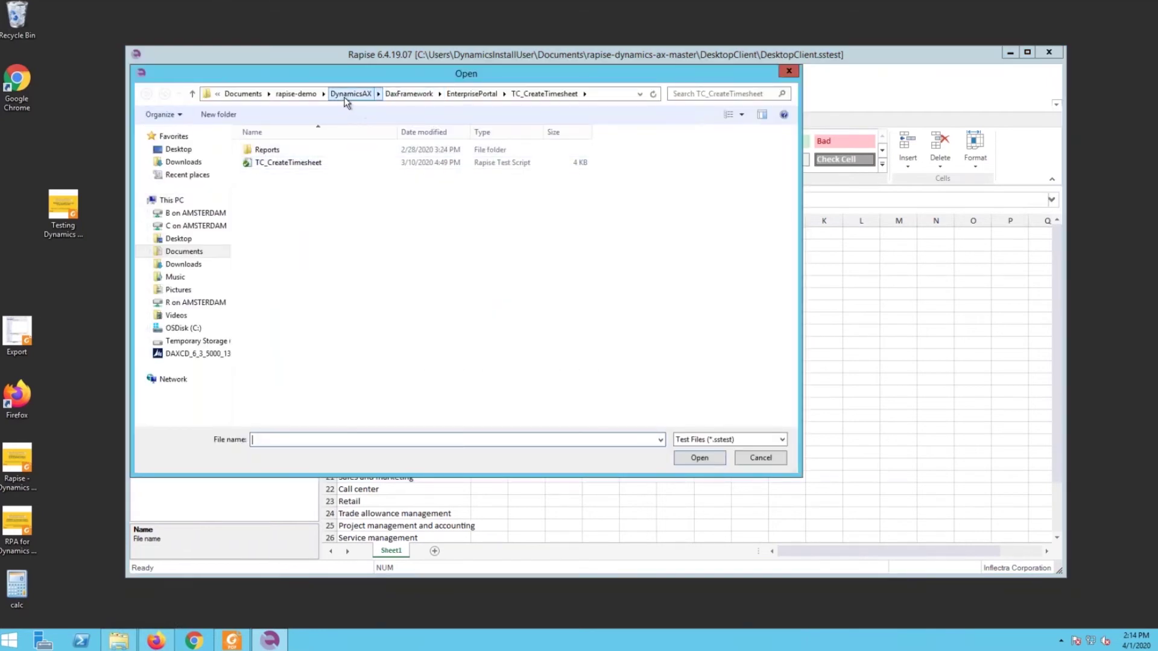
click(243, 94)
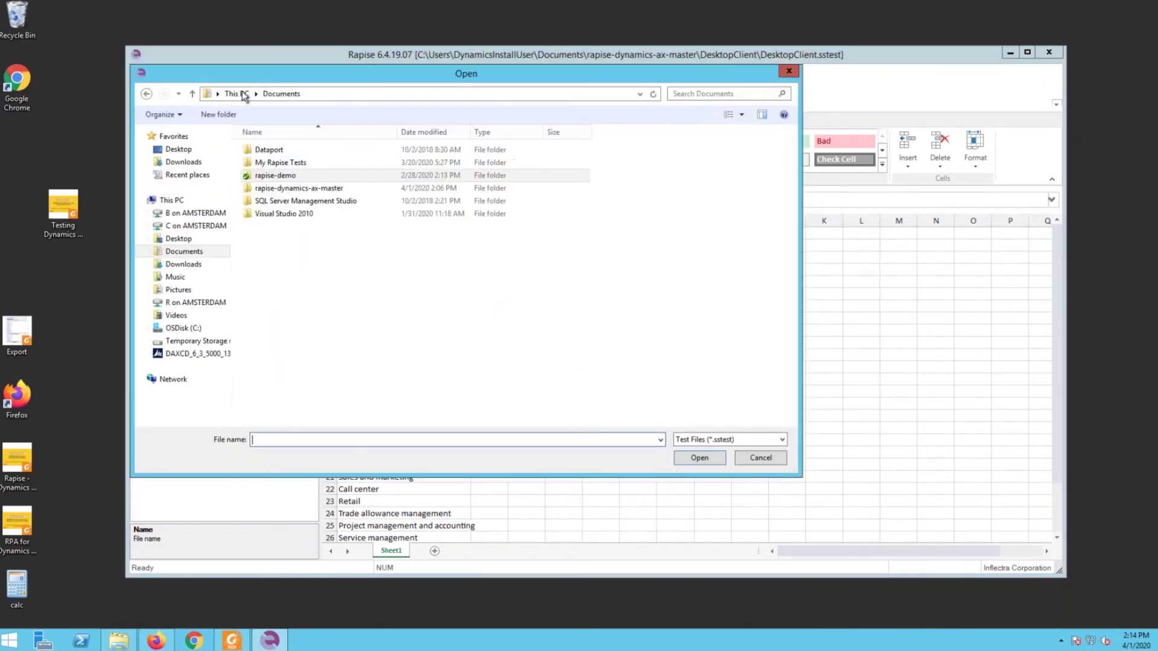
double_click(291, 188)
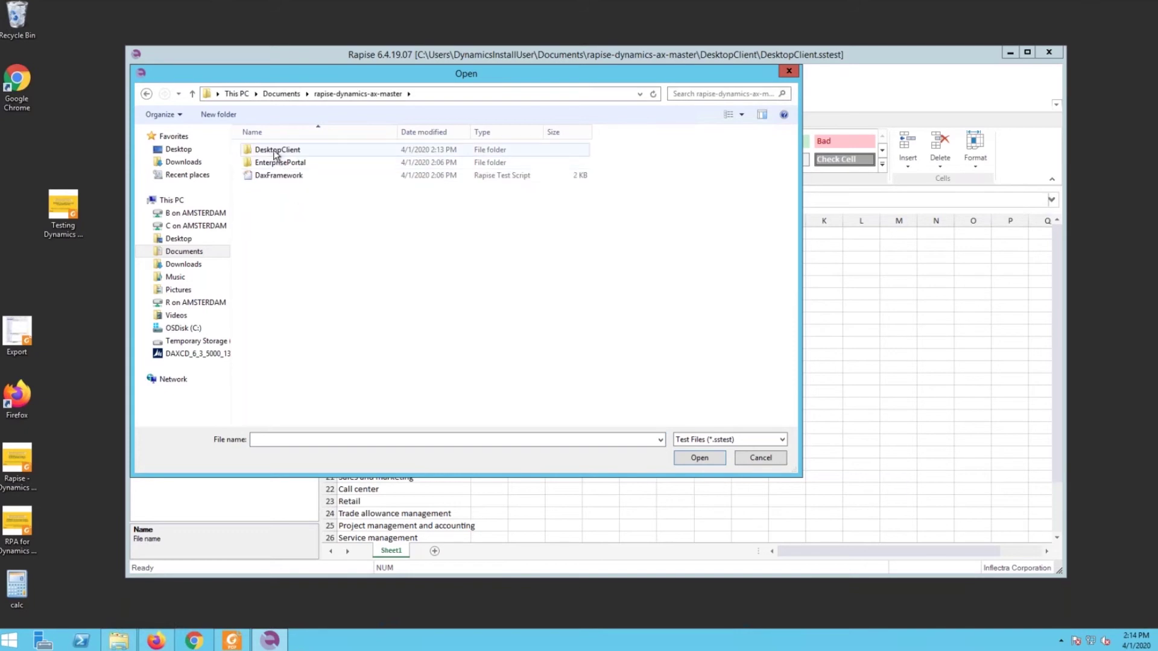
double_click(275, 151)
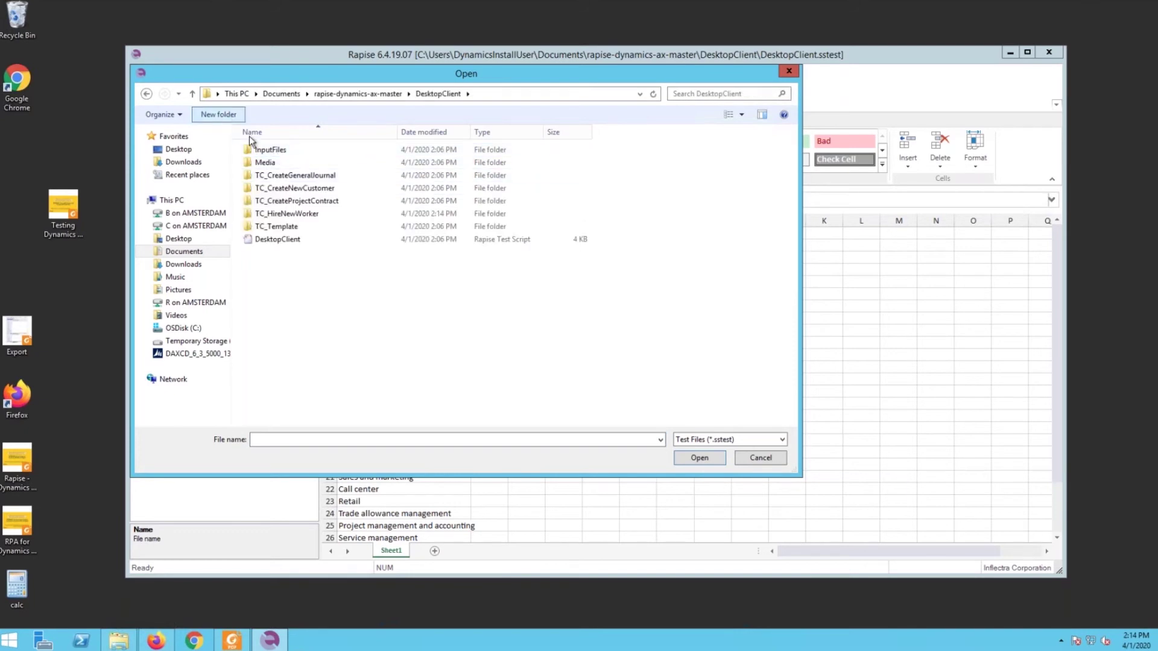
double_click(288, 214)
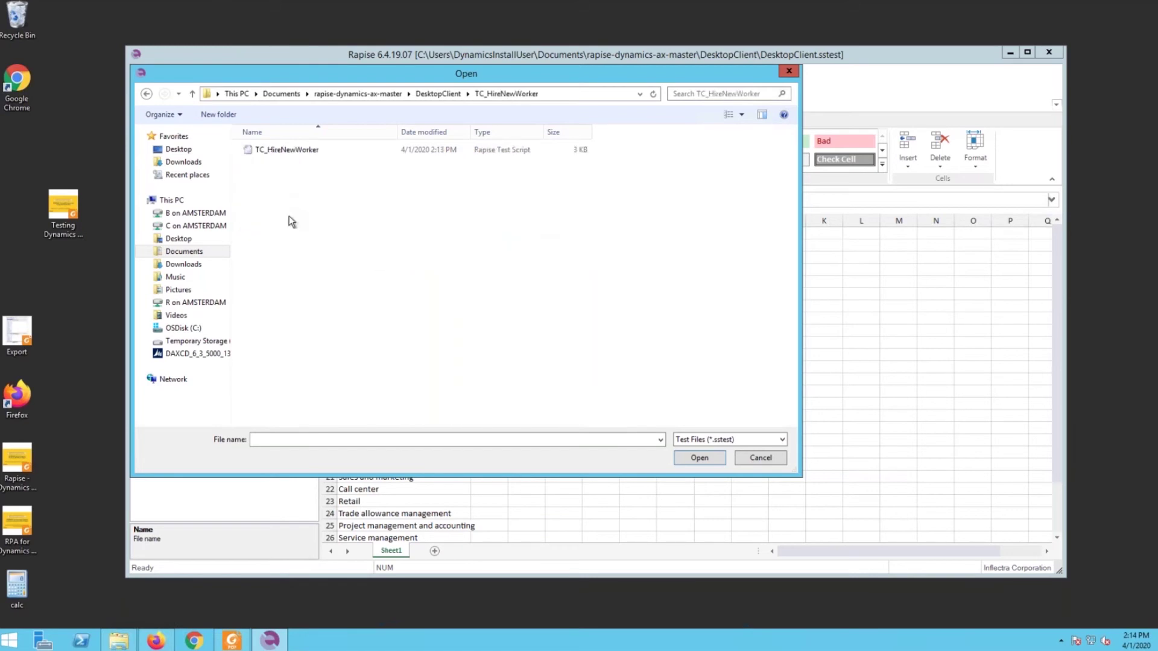
double_click(279, 152)
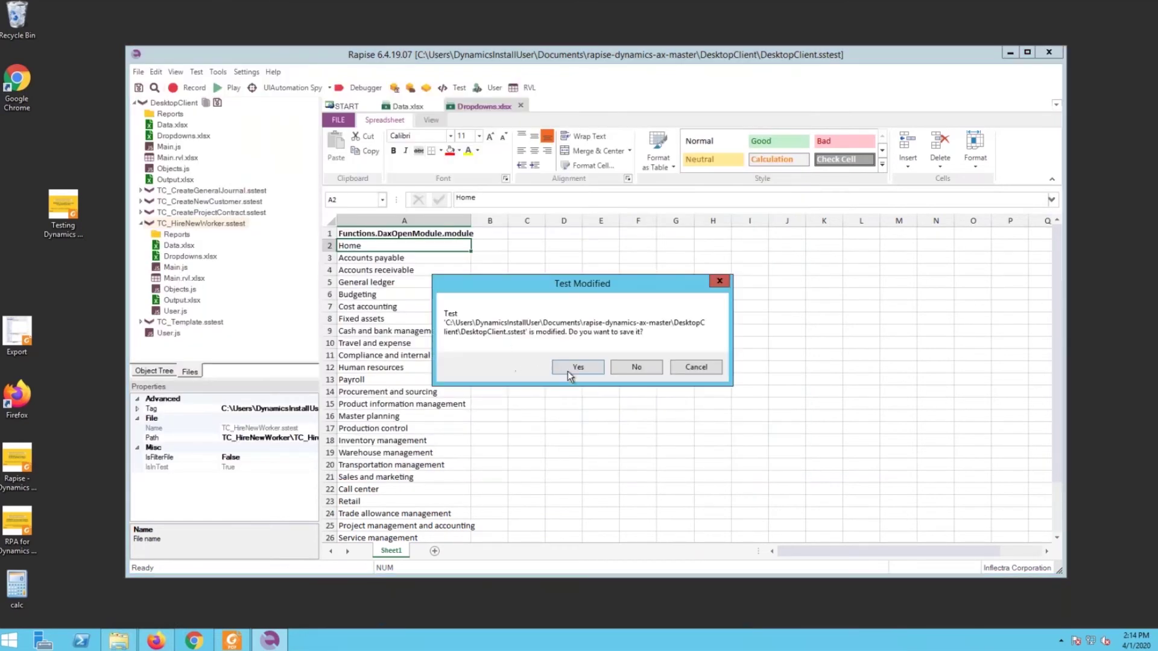
click(578, 369)
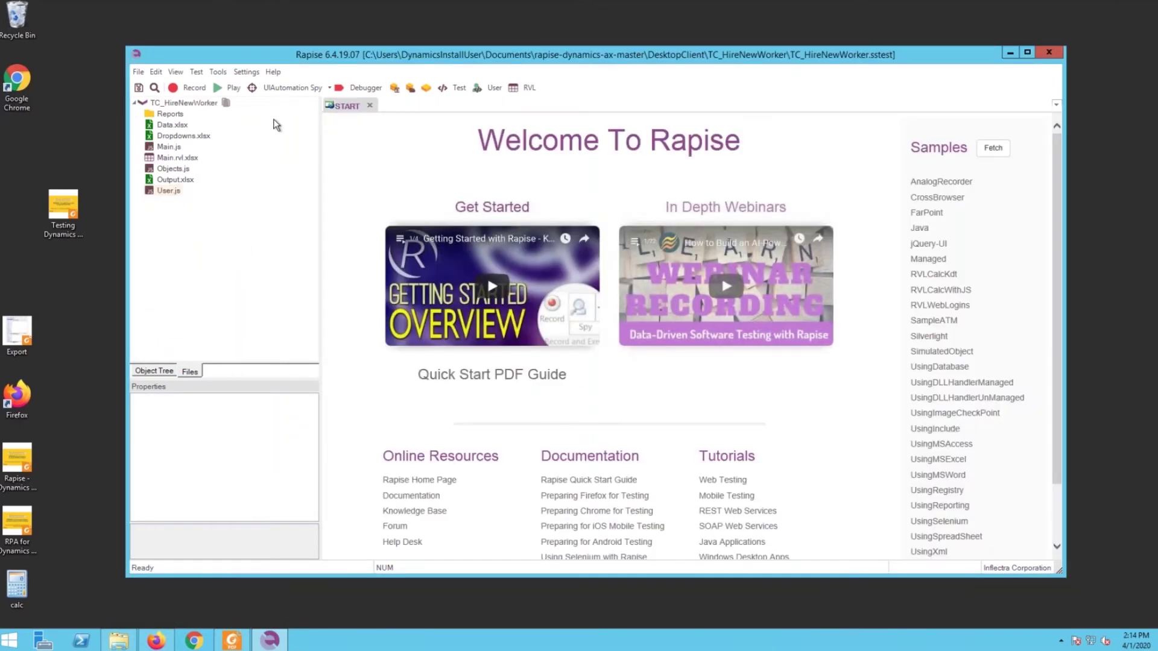
Step: Open the test's RVL script and run the DaxLaunch action in row 15
click(528, 88)
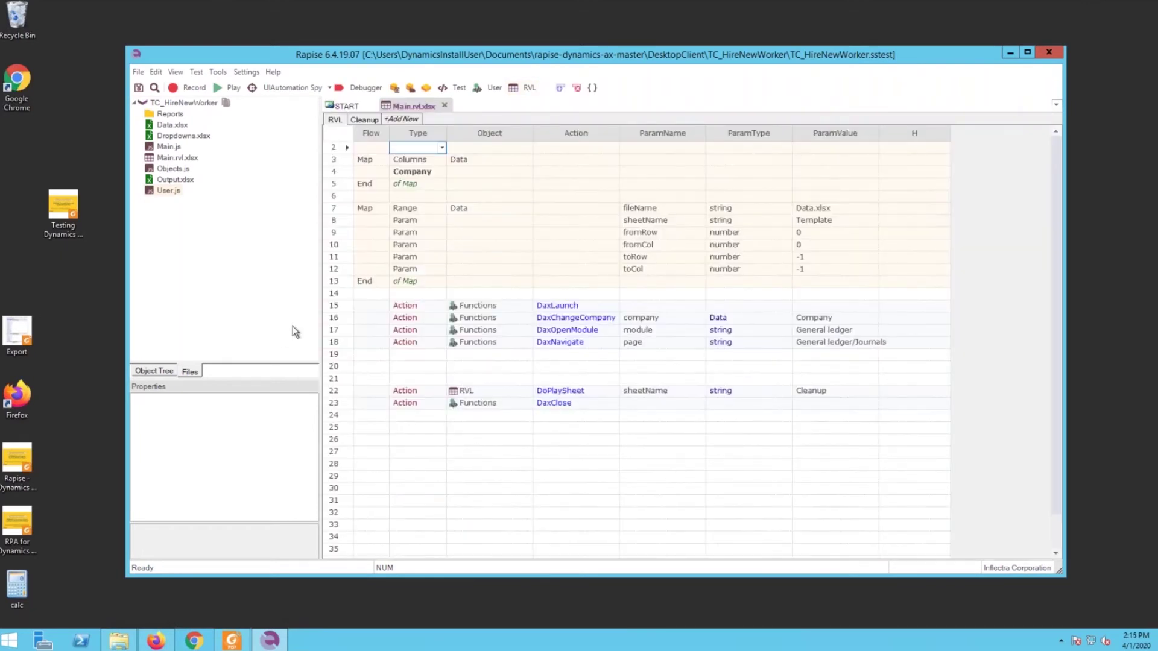
click(333, 305)
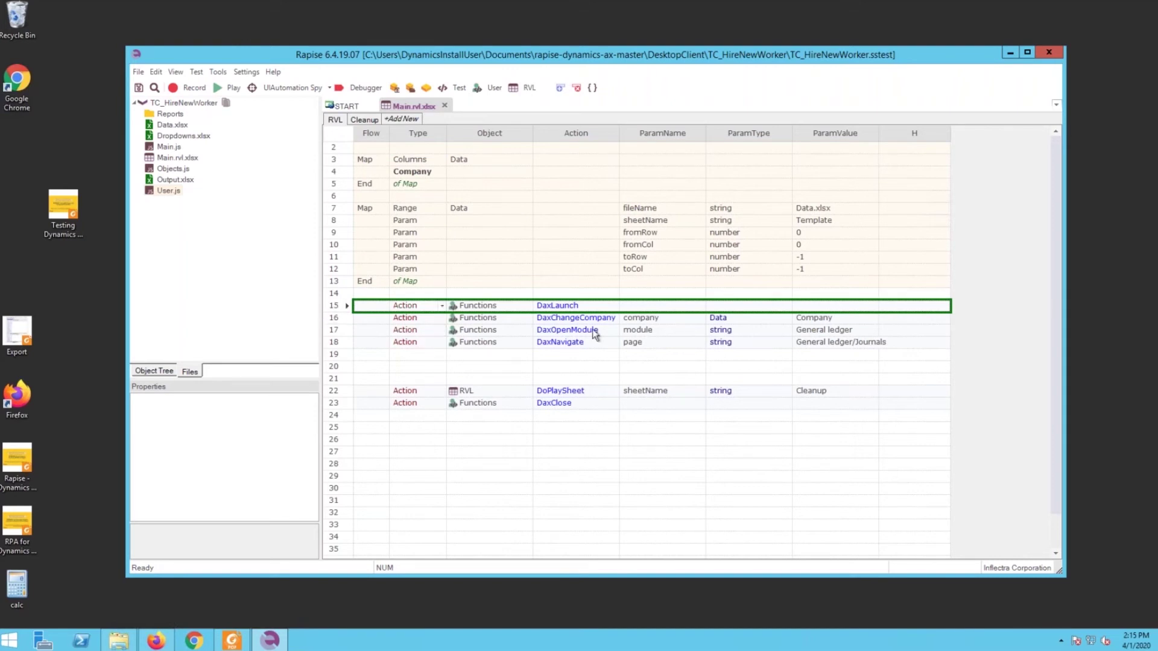
right_click(333, 307)
click(363, 332)
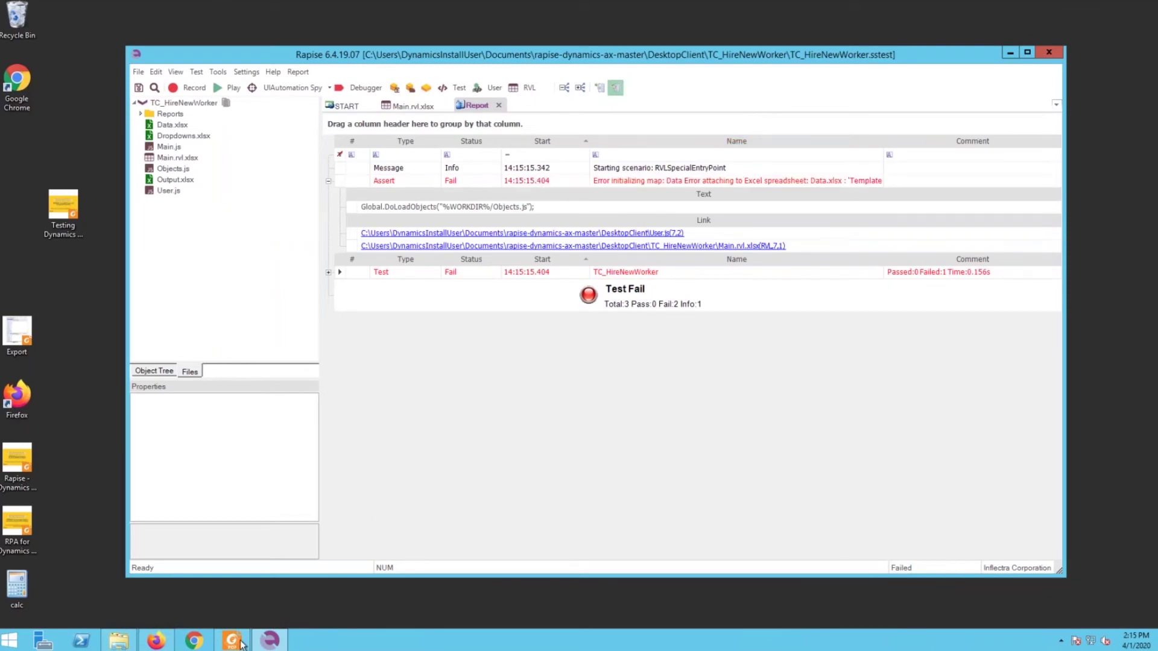
click(267, 643)
click(268, 643)
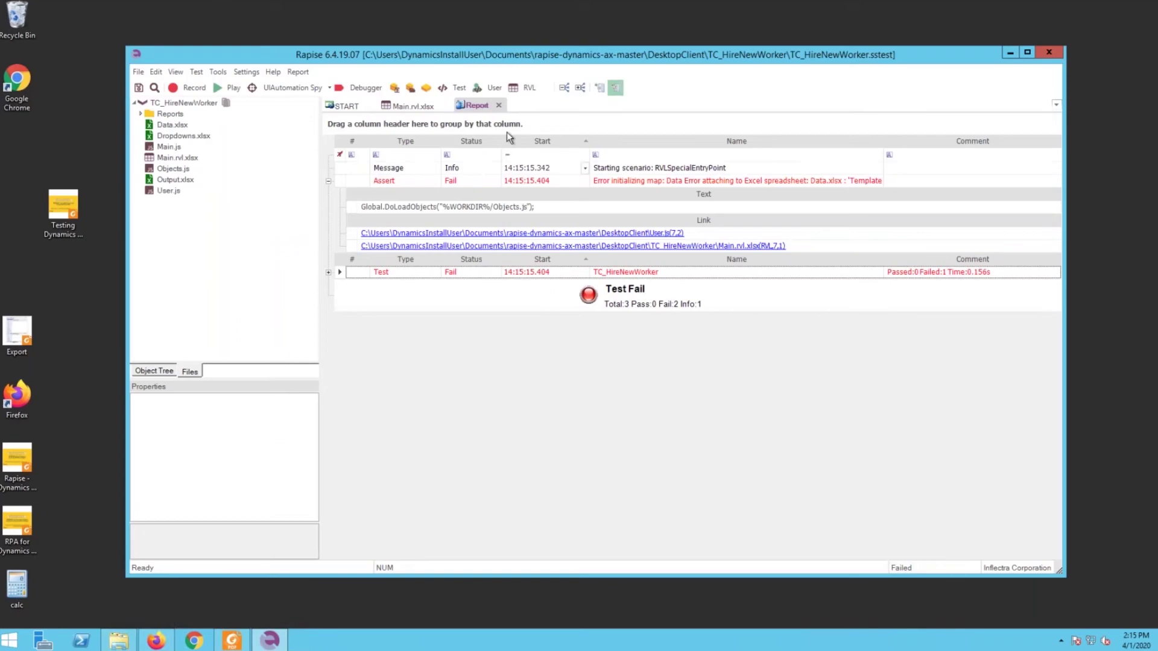
Step: Compare the Data range map in rows 7 to 13 and its sheetName parameter with the failed assertion in the report
click(519, 88)
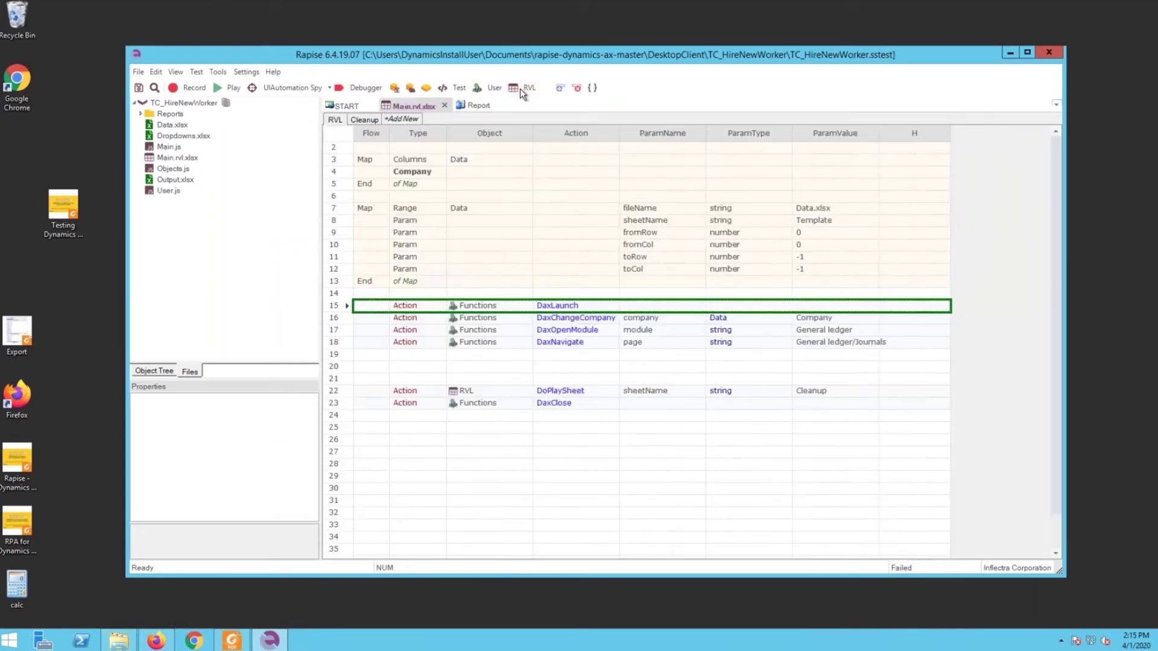
click(339, 211)
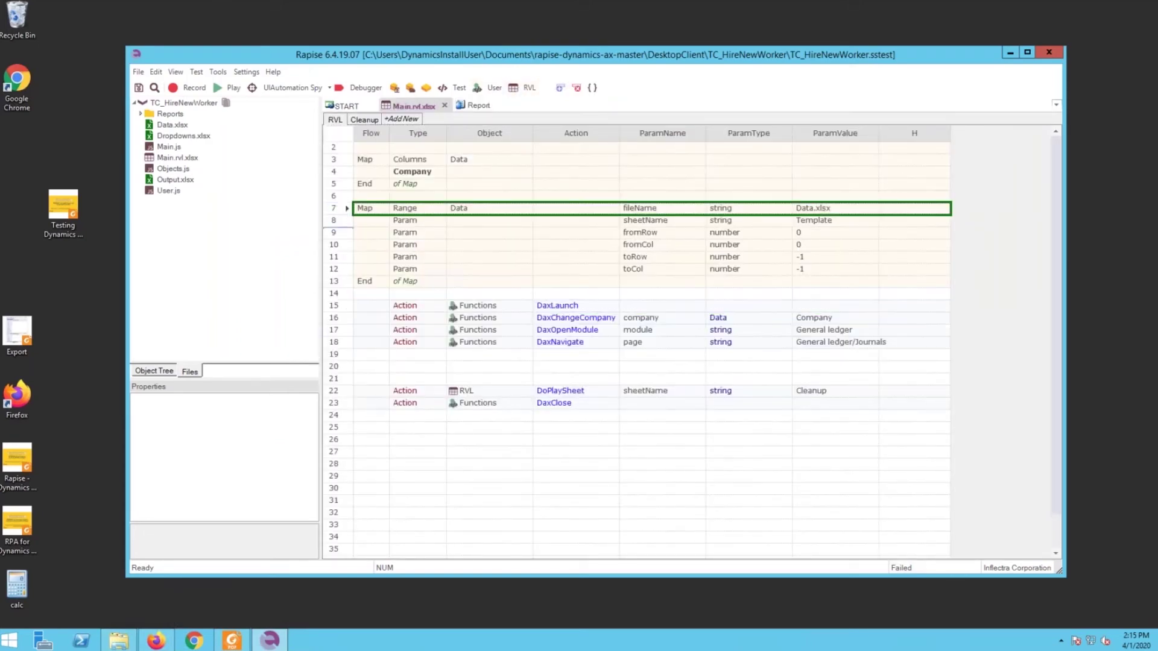
shift+click(336, 283)
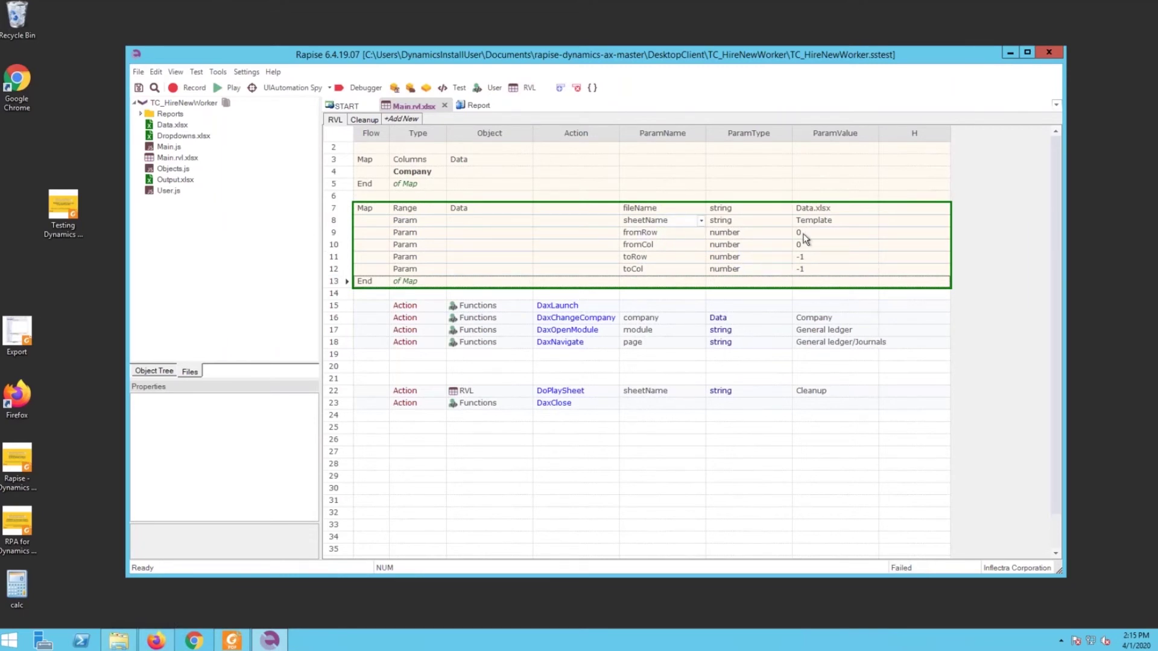
click(819, 220)
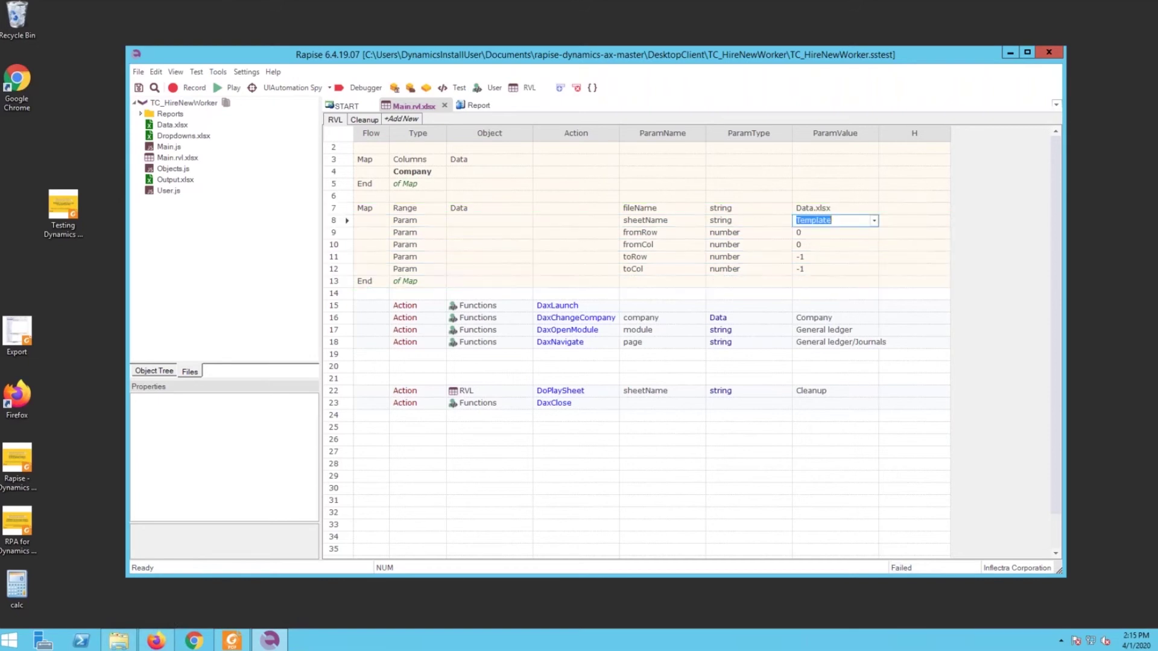
click(479, 106)
click(629, 183)
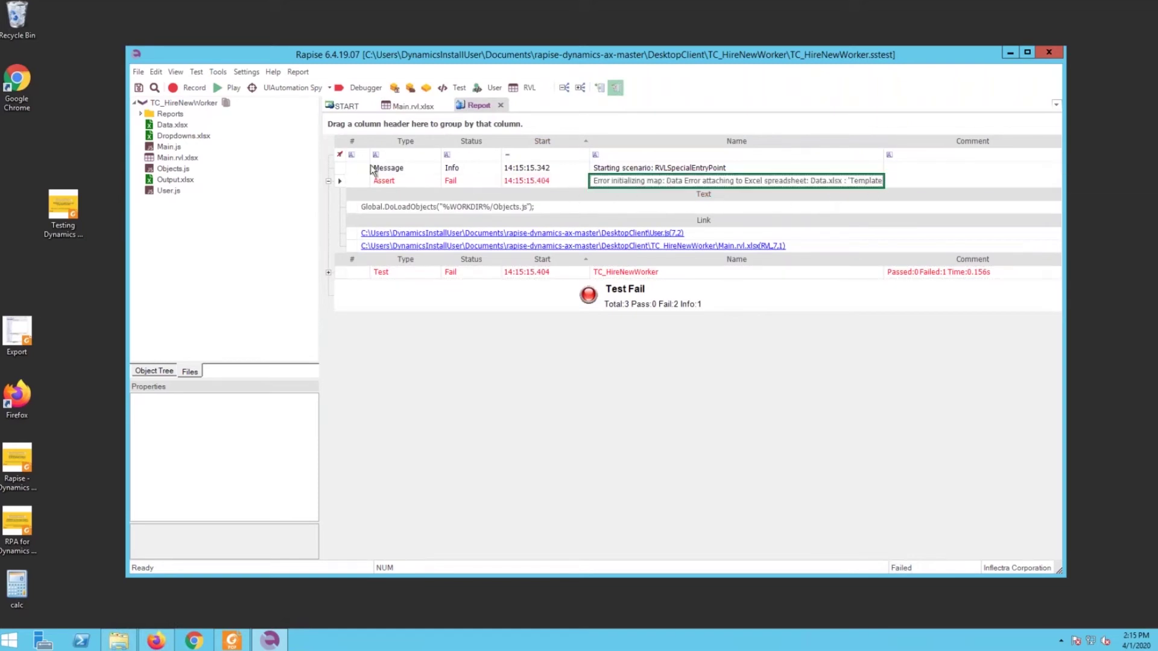
Step: Open Data.xlsx from the test files and add a new sheet after CreateNewCustomer
click(178, 126)
double_click(177, 128)
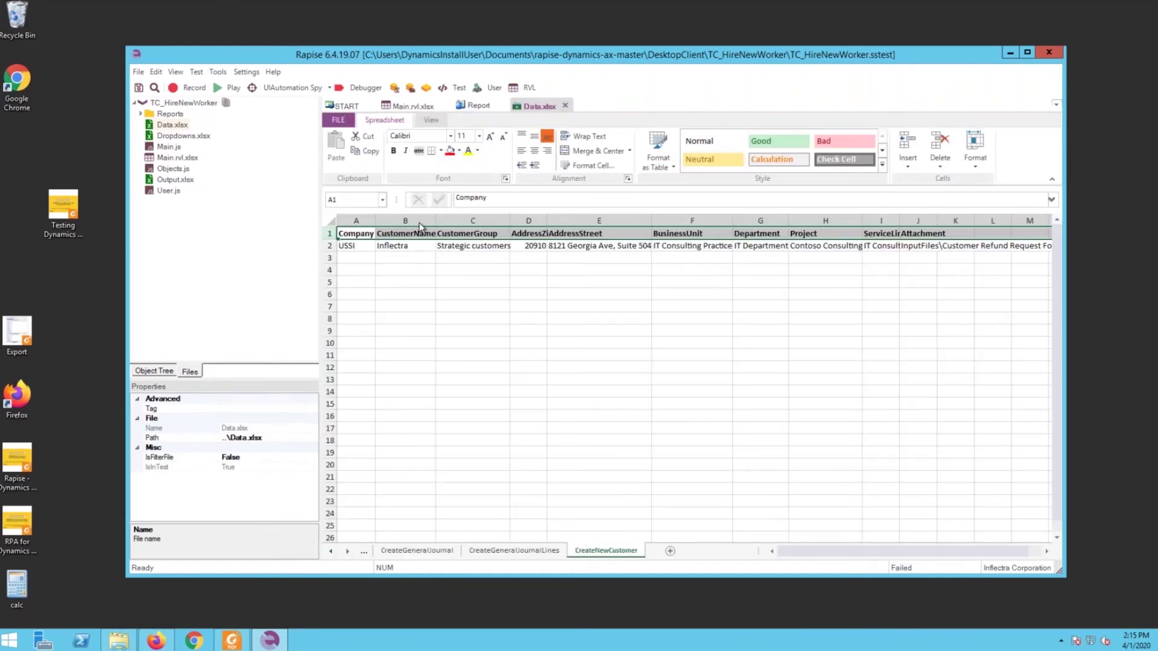
click(670, 551)
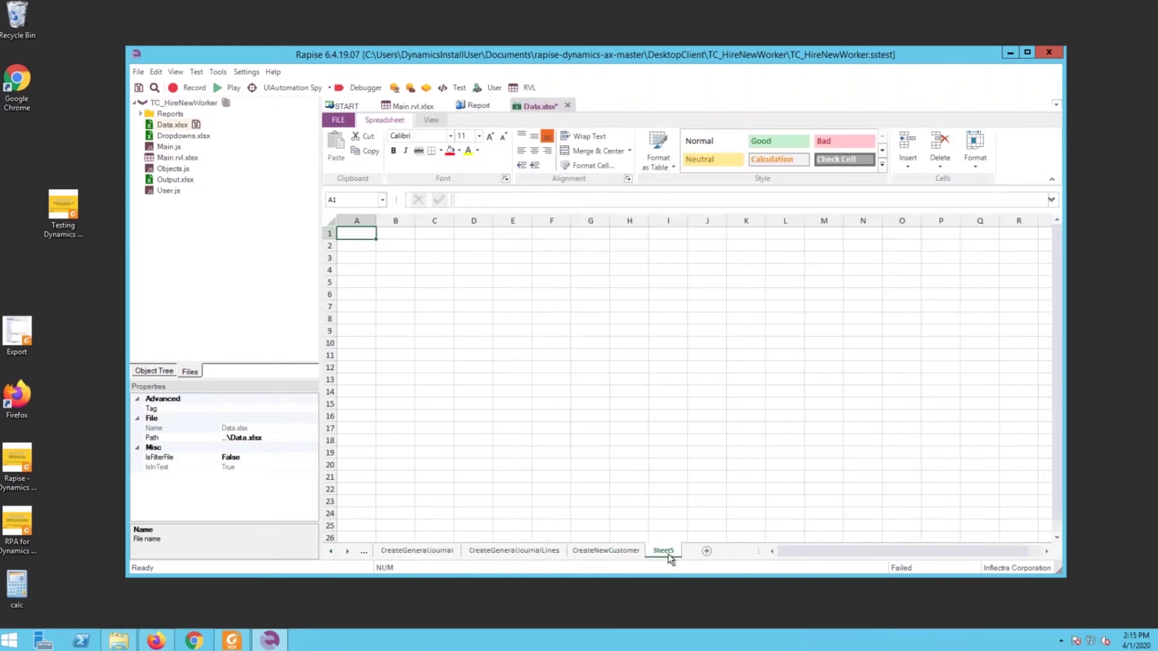
Step: Rename the new sheet in Data.xlsx to HireNewWorker and save the workbook
right_click(665, 554)
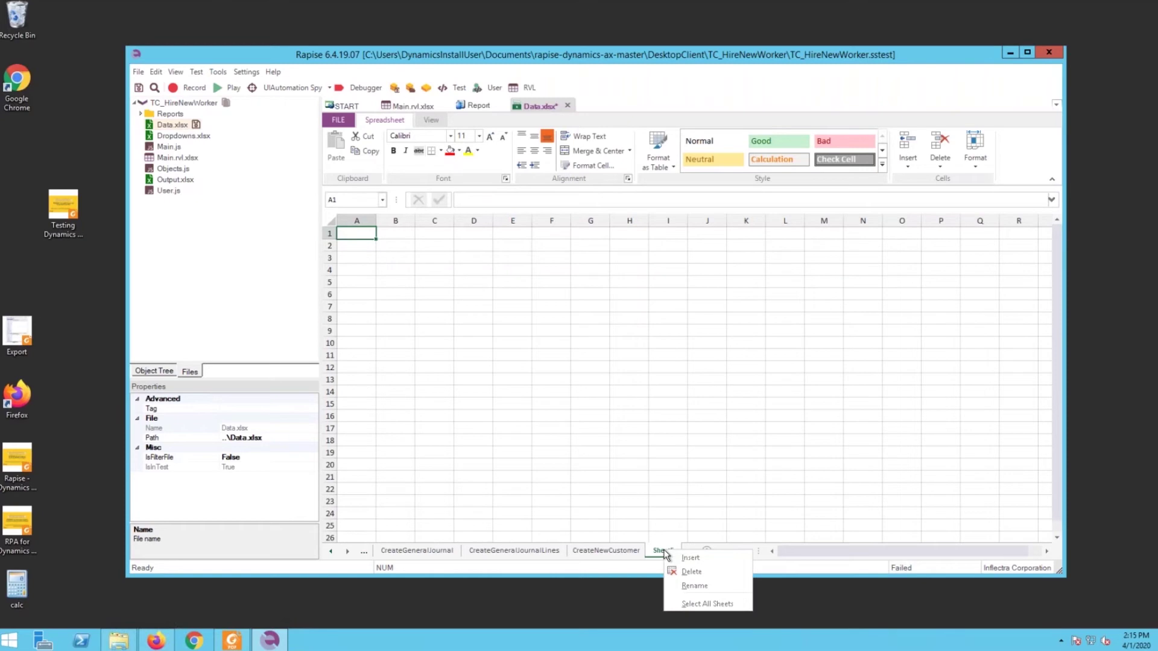
click(694, 589)
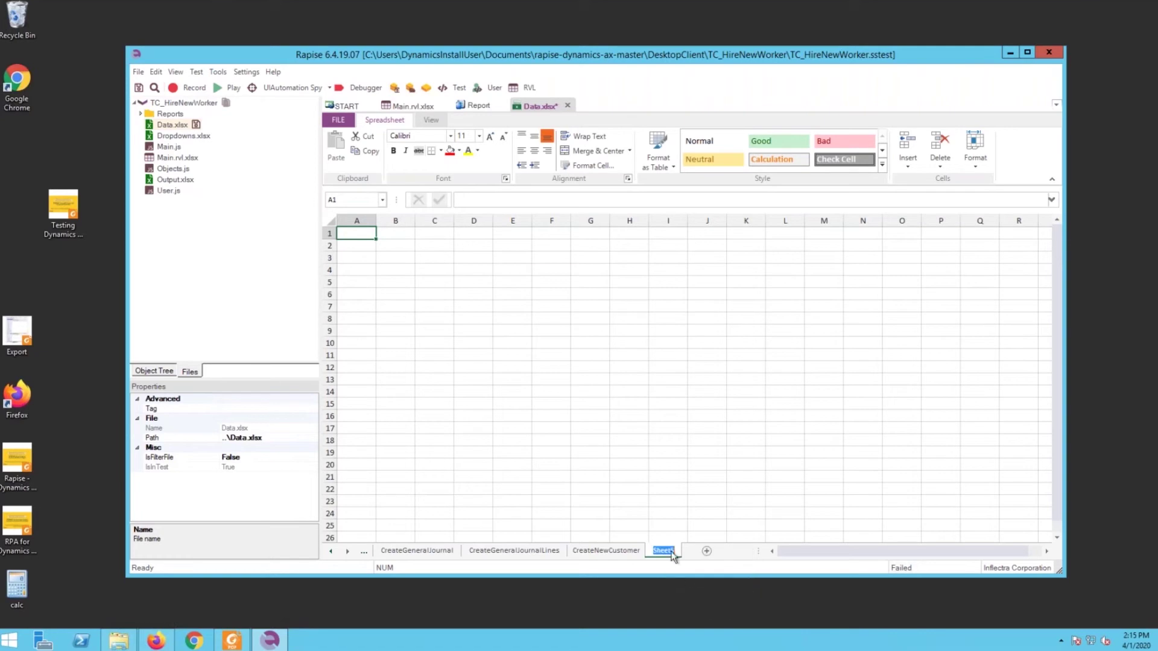
text(HireNewWorker)
key(Return)
key(ctrl+s)
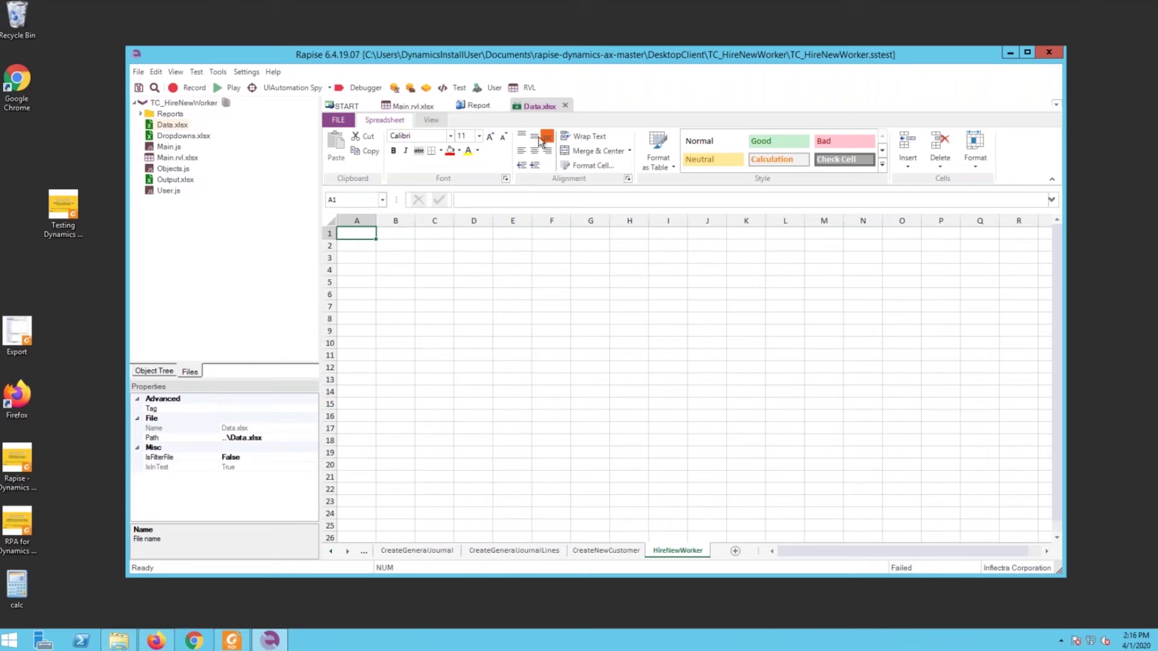
Step: Set the sheetName parameter in row 8 of the Main.rvl.xlsx script to HireNewWorker
click(411, 106)
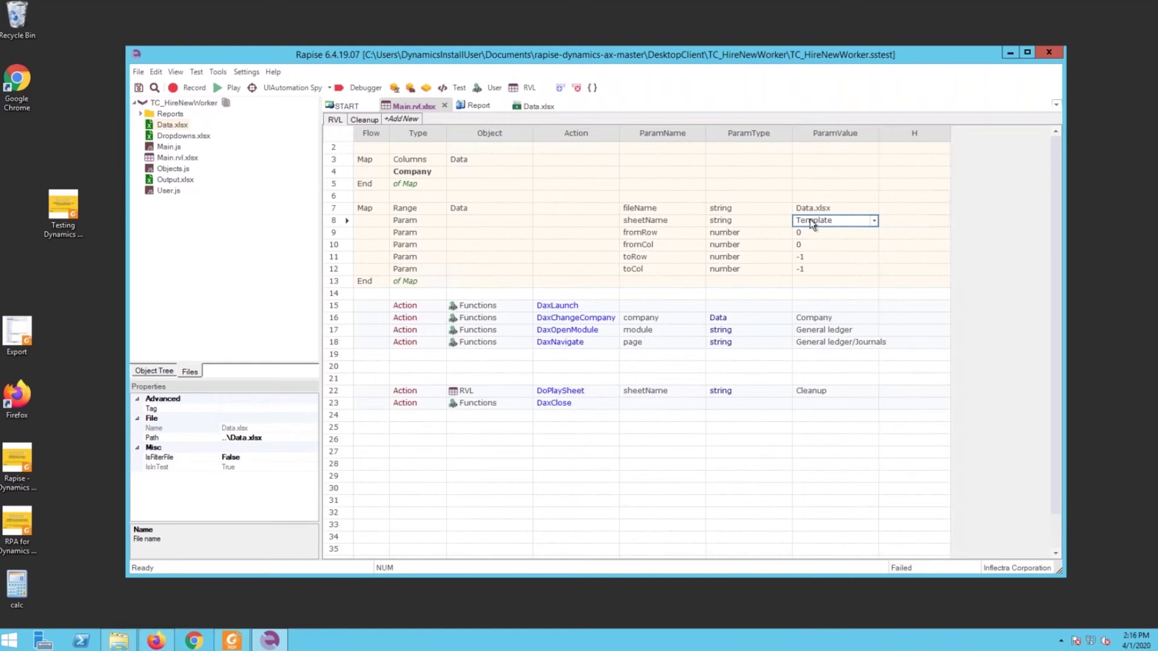
key(Down)
key(Up)
text(HireNewWorker)
key(Down)
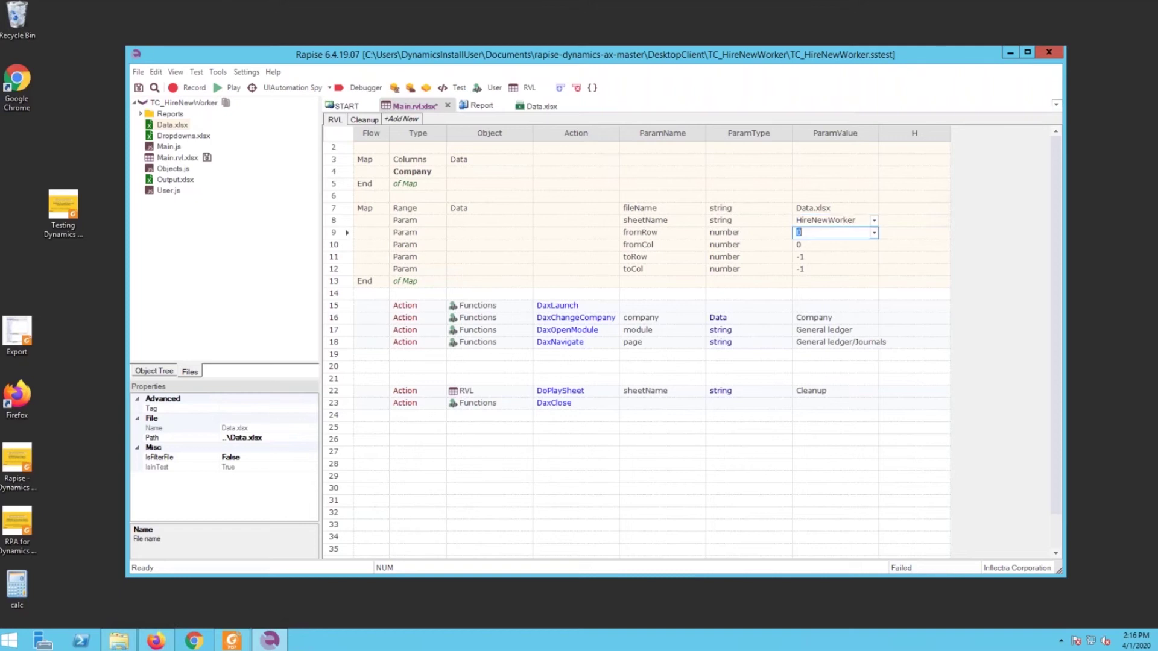
Step: Run only the DaxLaunch action in row 15 to start the Dynamics AX client
click(335, 307)
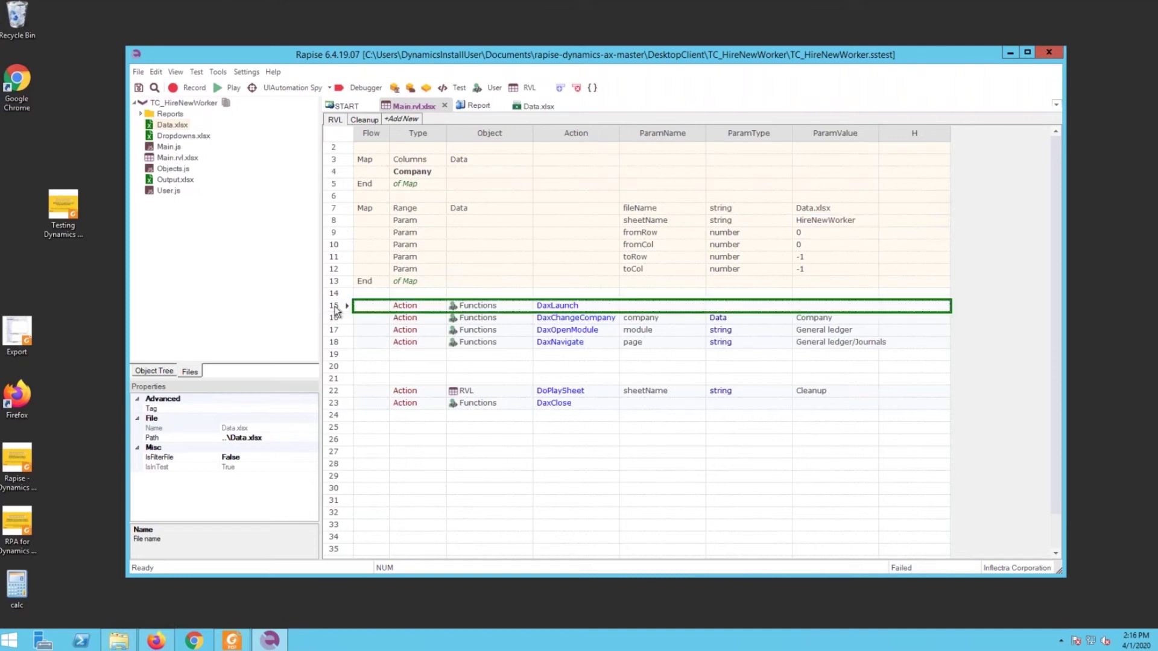
right_click(335, 311)
click(357, 327)
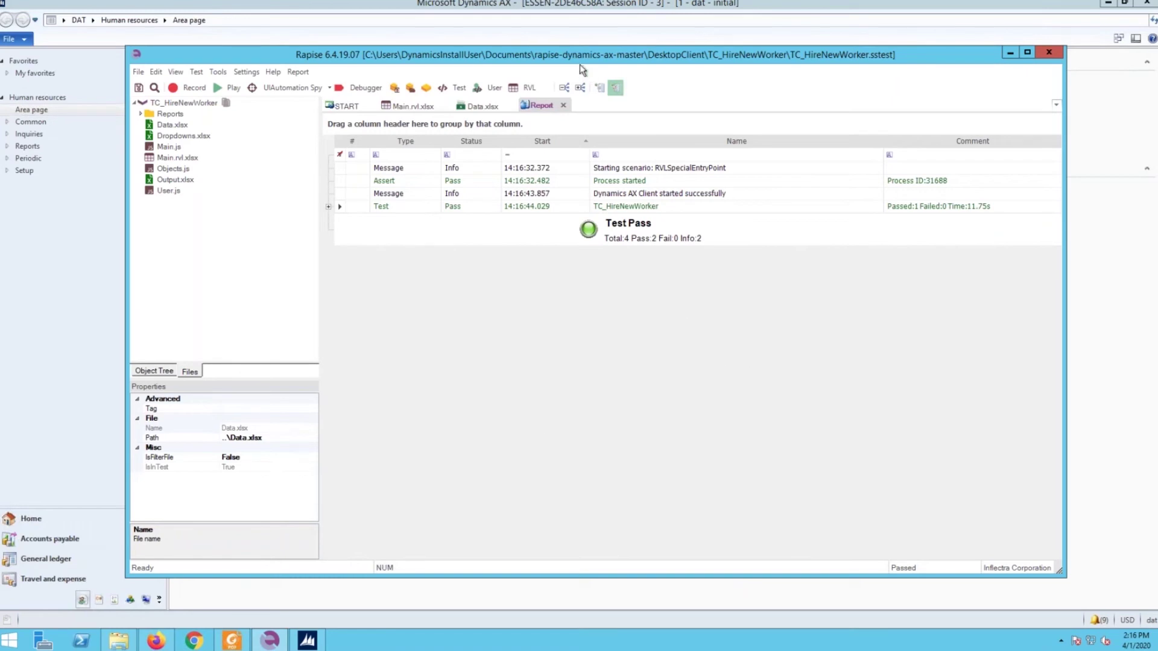
Step: Review the DaxChangeCompany action in row 16 of the script and view the company selection list in Dynamics AX without changing the company
click(520, 89)
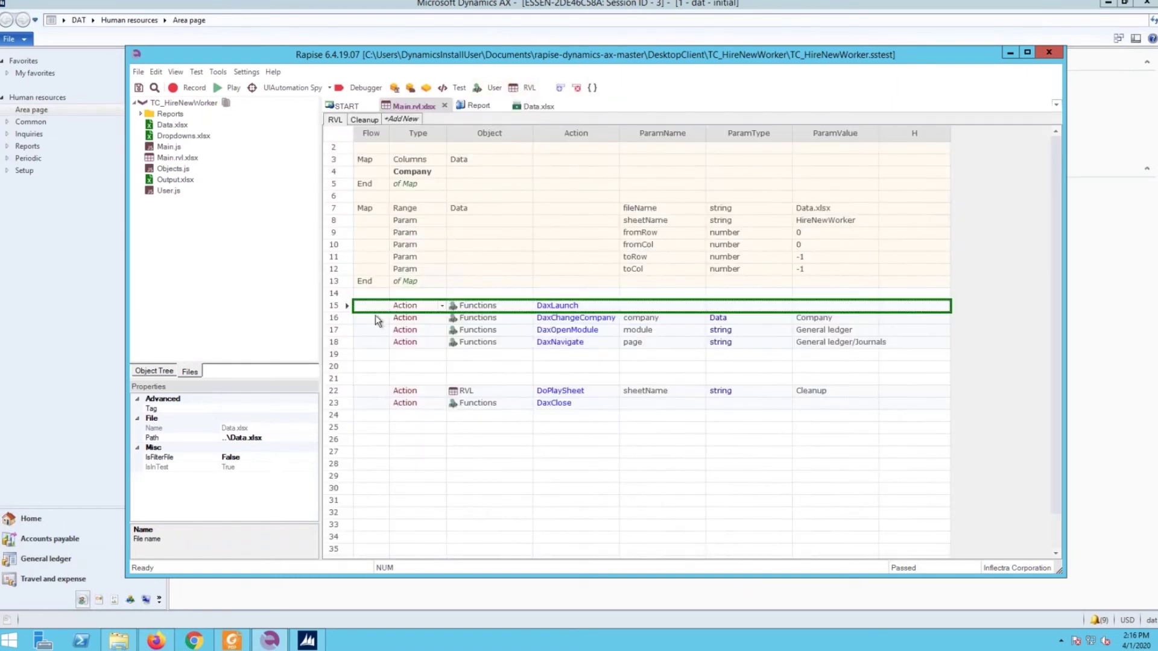
click(338, 314)
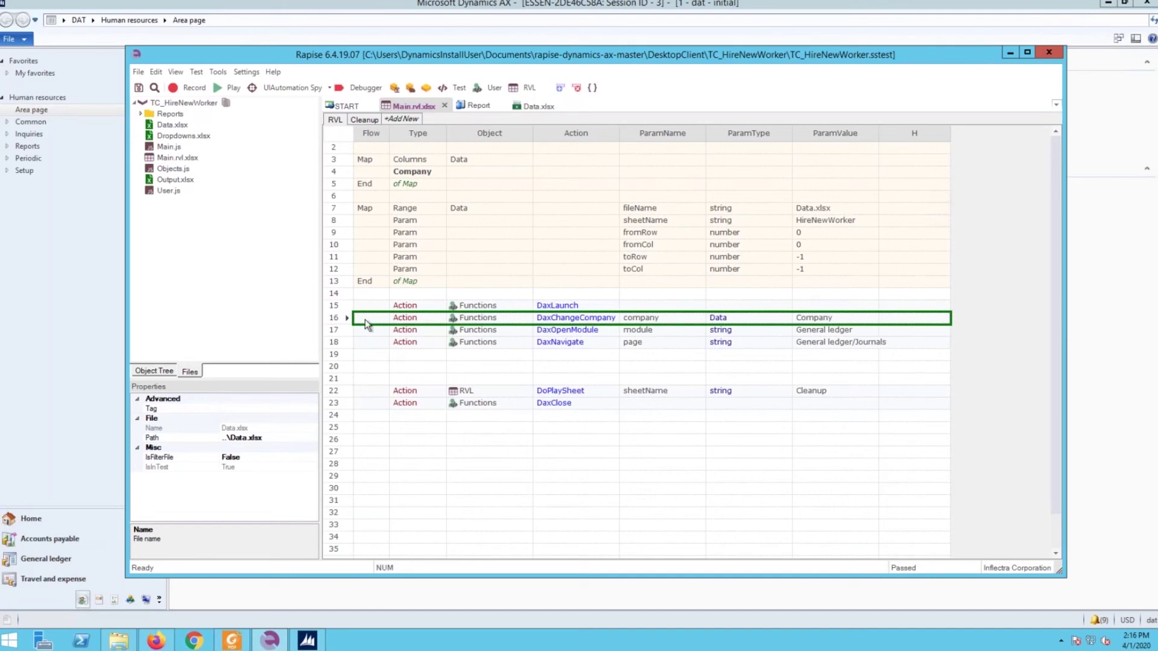
click(576, 321)
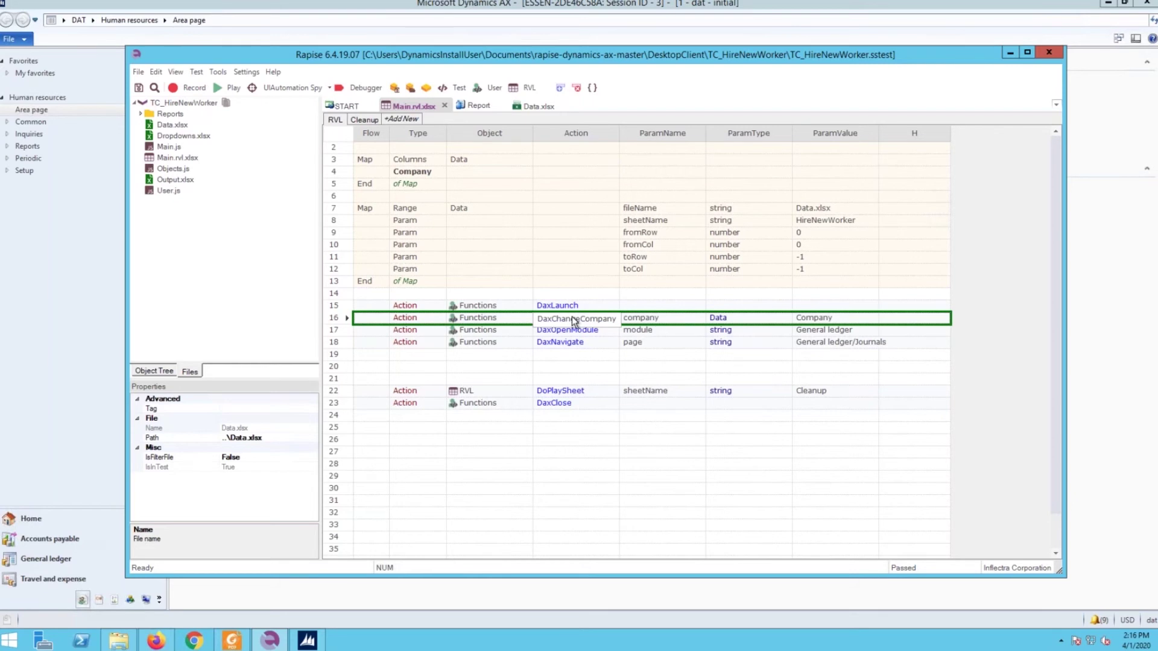
key(F5)
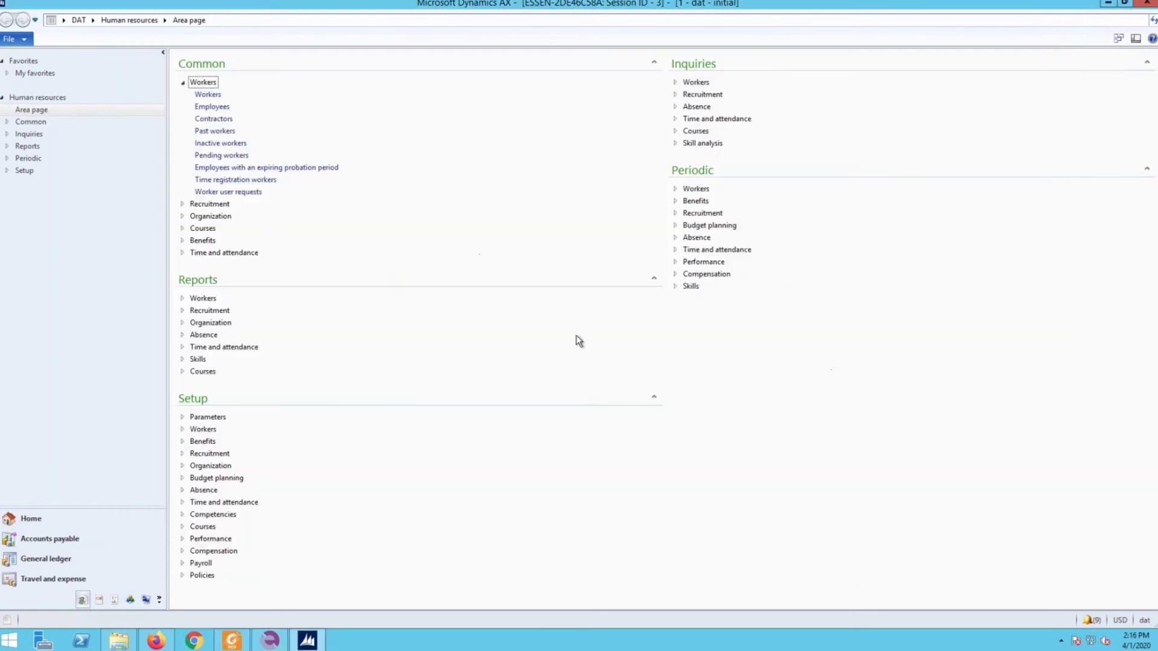
click(1145, 623)
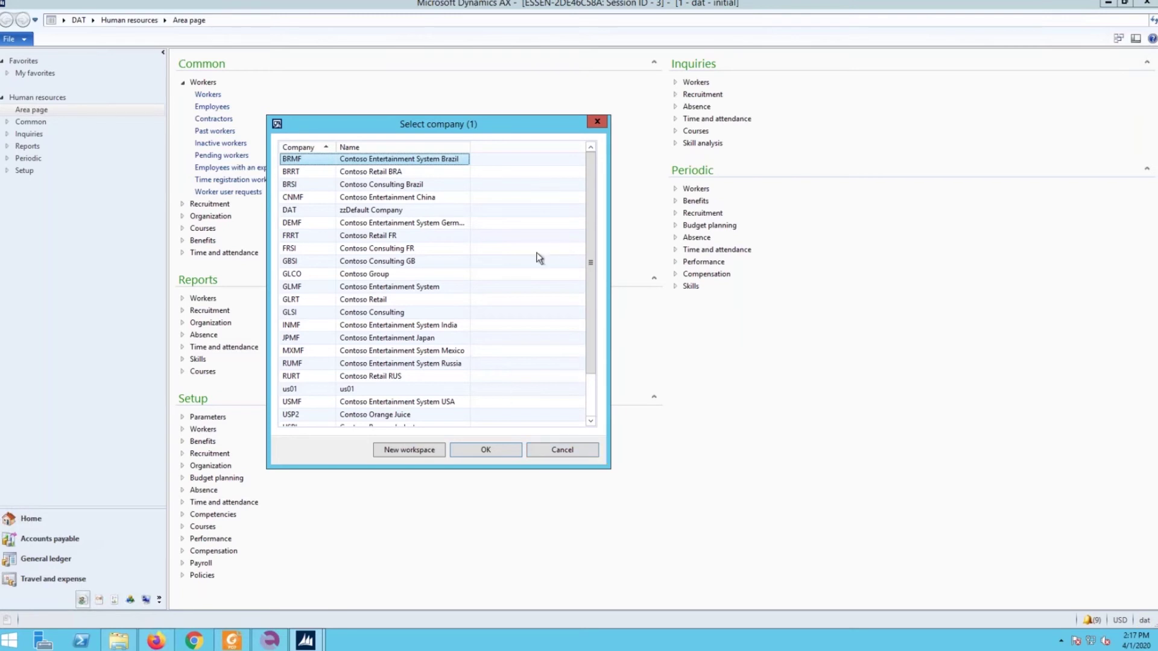
click(567, 453)
Step: Back in Rapise, compare the Data parameter type in row 16 with the Company column mapped in row 4
click(270, 640)
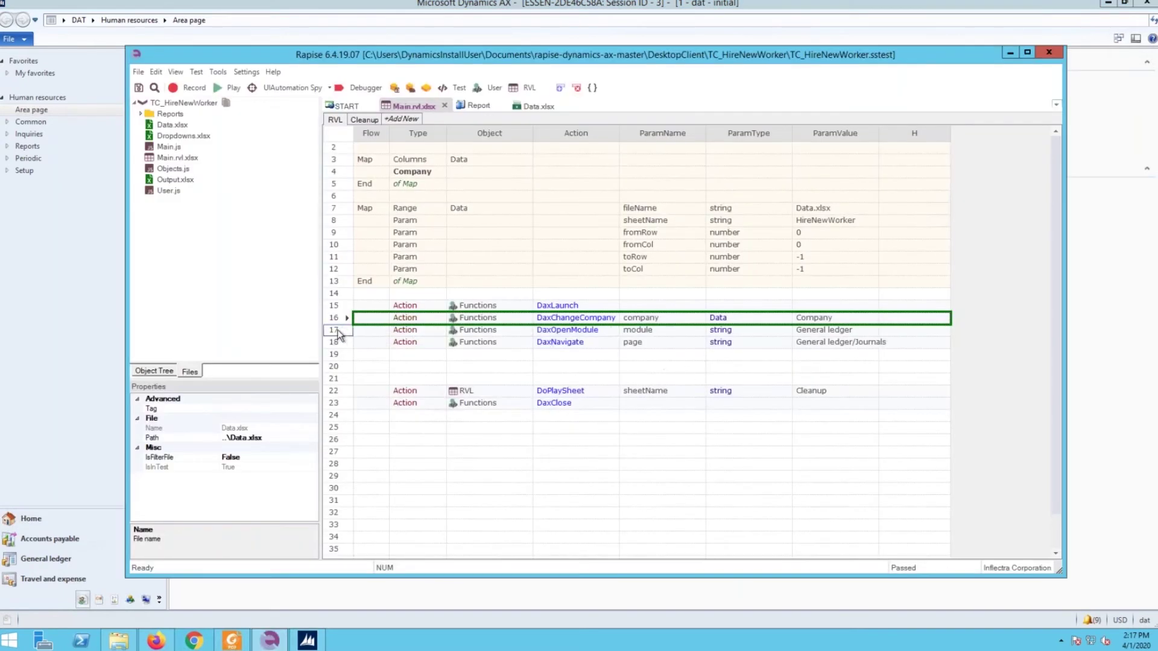
click(755, 319)
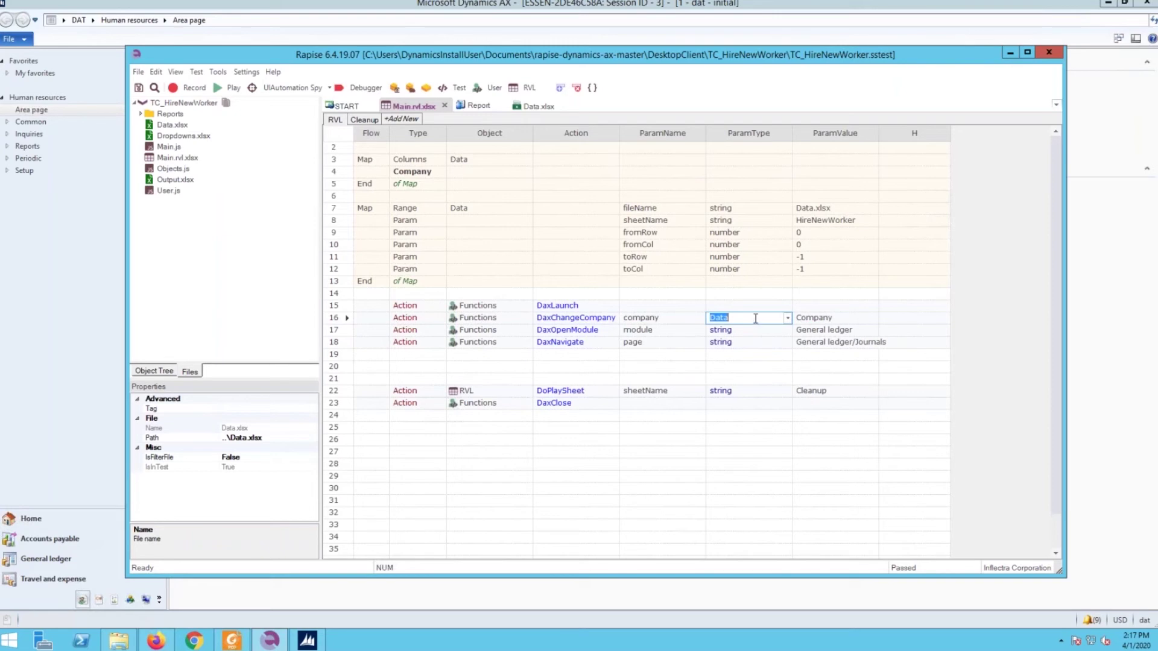
click(330, 174)
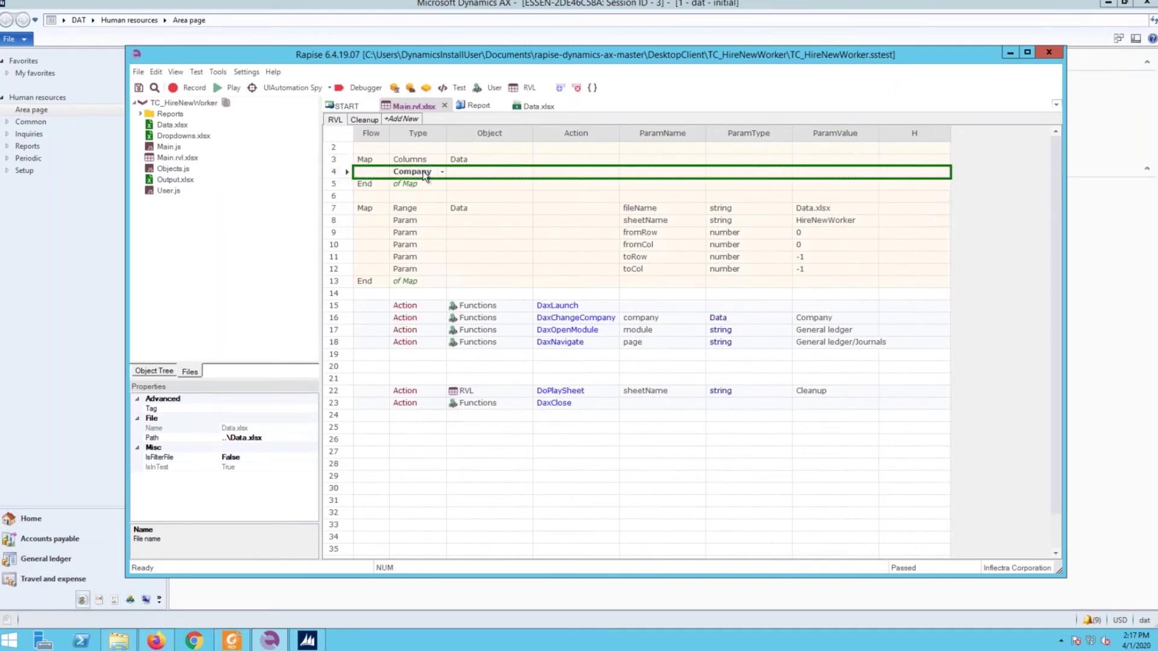
Step: Enter the header Company in A1 and the value USSI in A2 of the HireNewWorker sheet, and save Data.xlsx
click(536, 106)
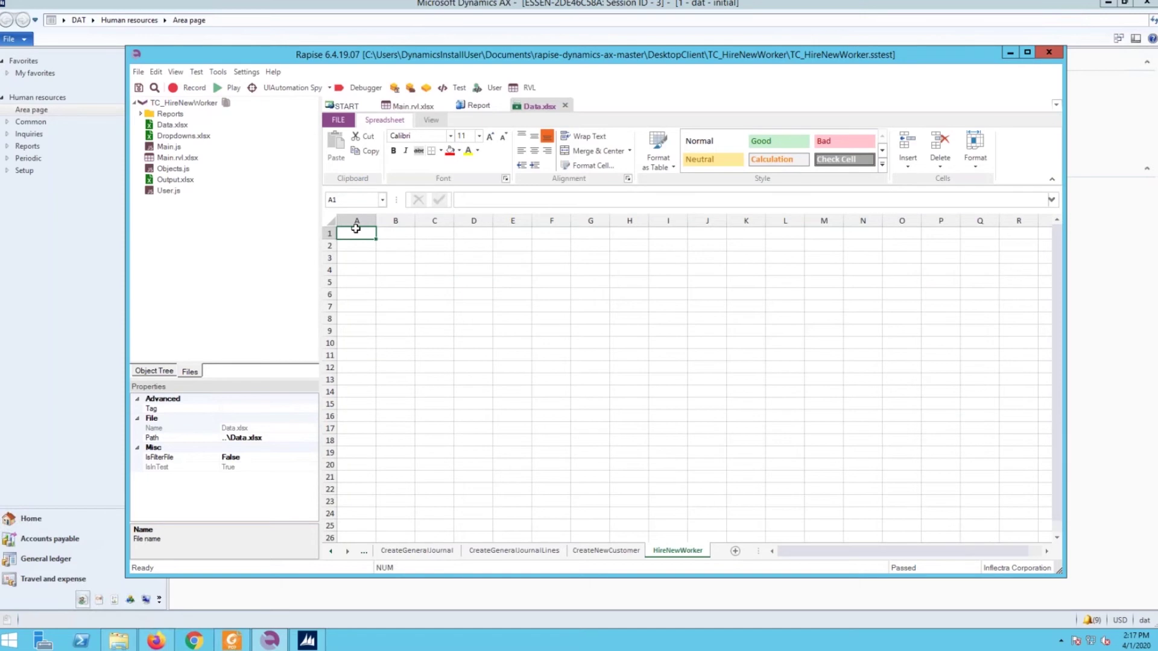
text(Company)
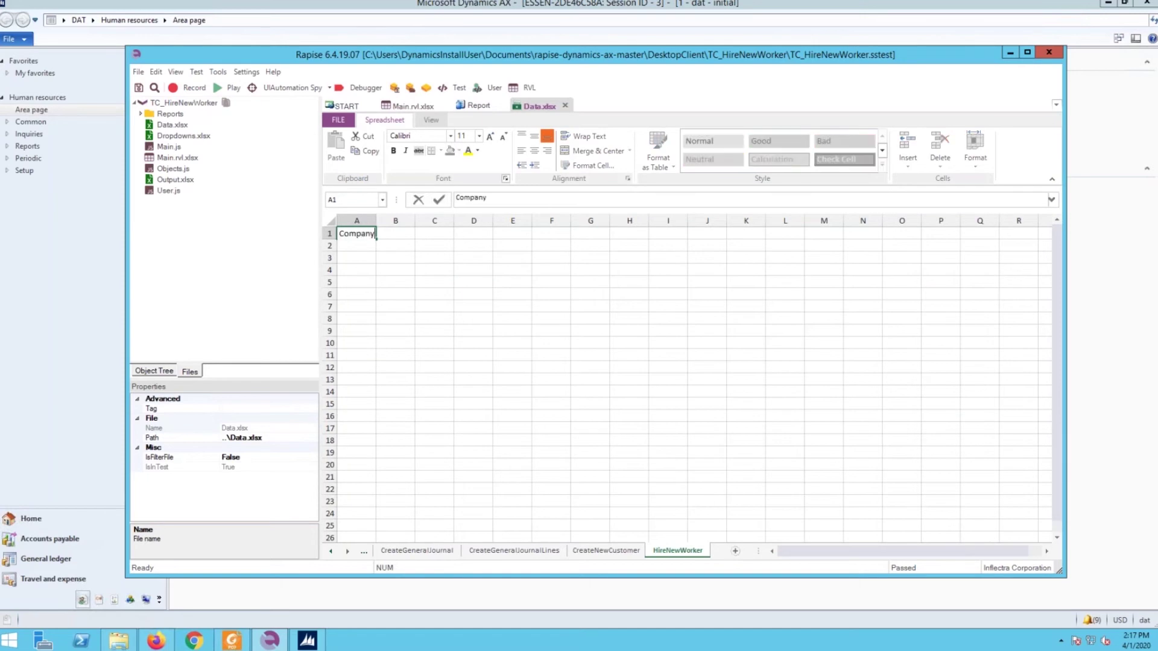
key(Return)
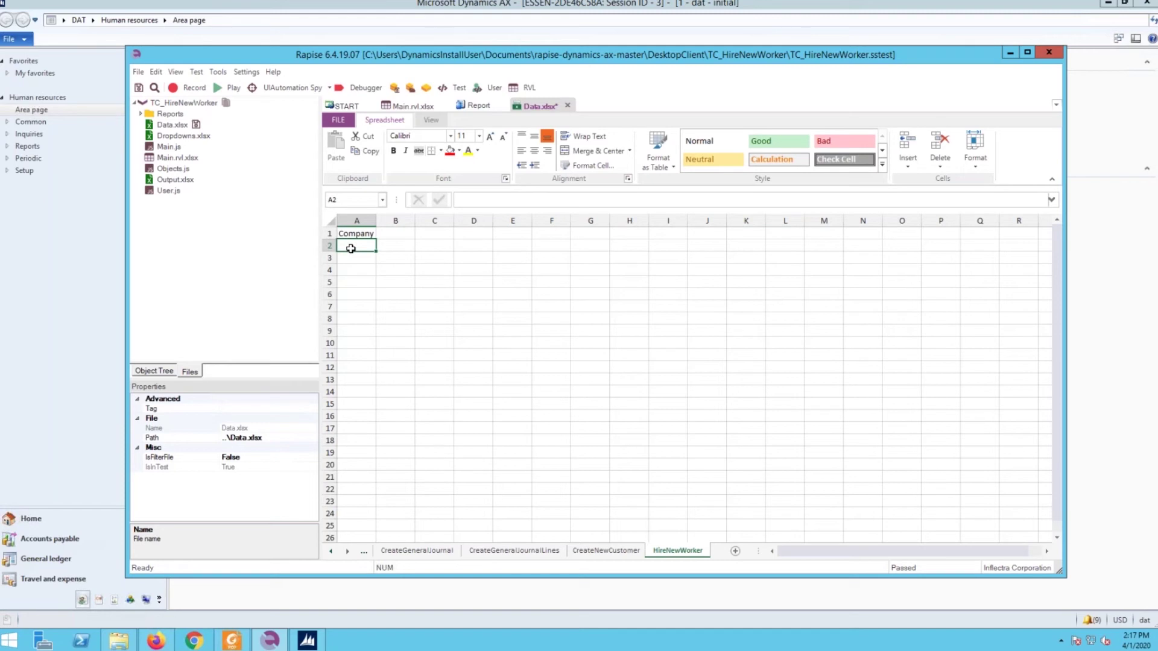
text(USSI)
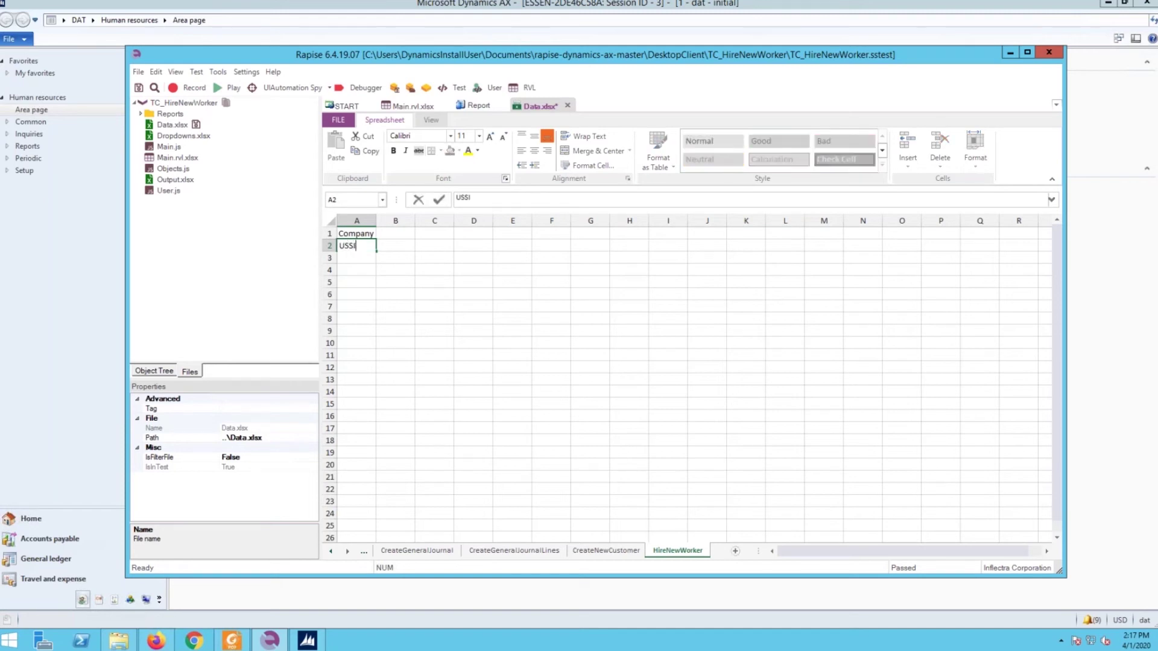
key(Return)
key(ctrl+s)
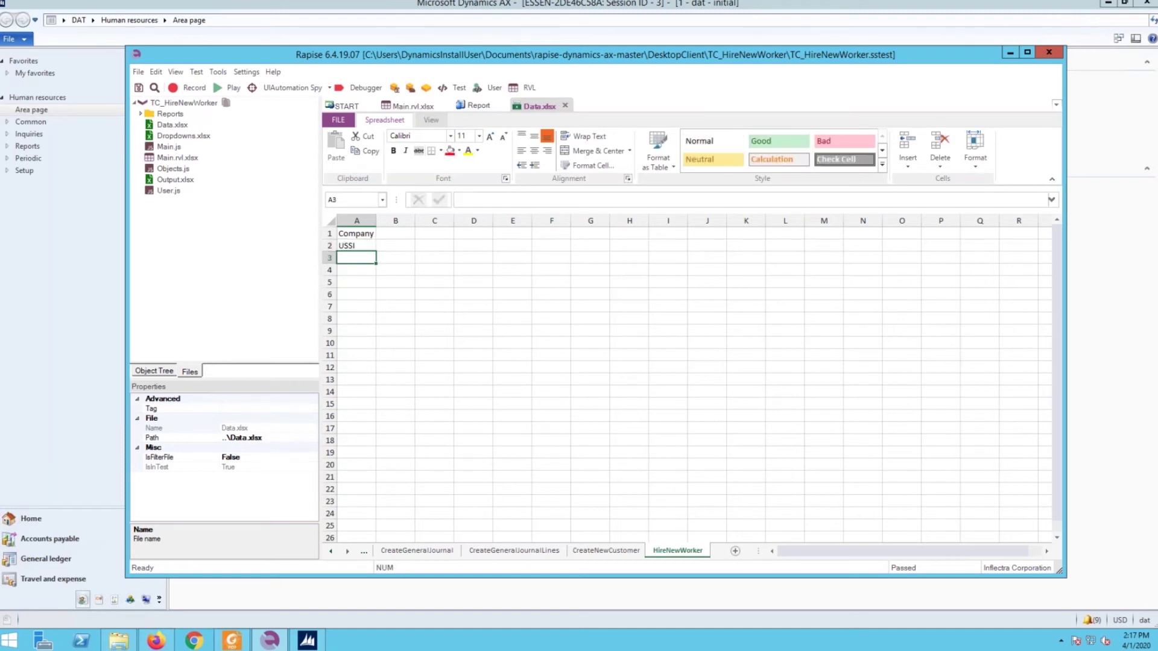
Step: Run only the DaxChangeCompany action in row 16 of the RVL script to switch Dynamics AX to the company from the data sheet
click(408, 103)
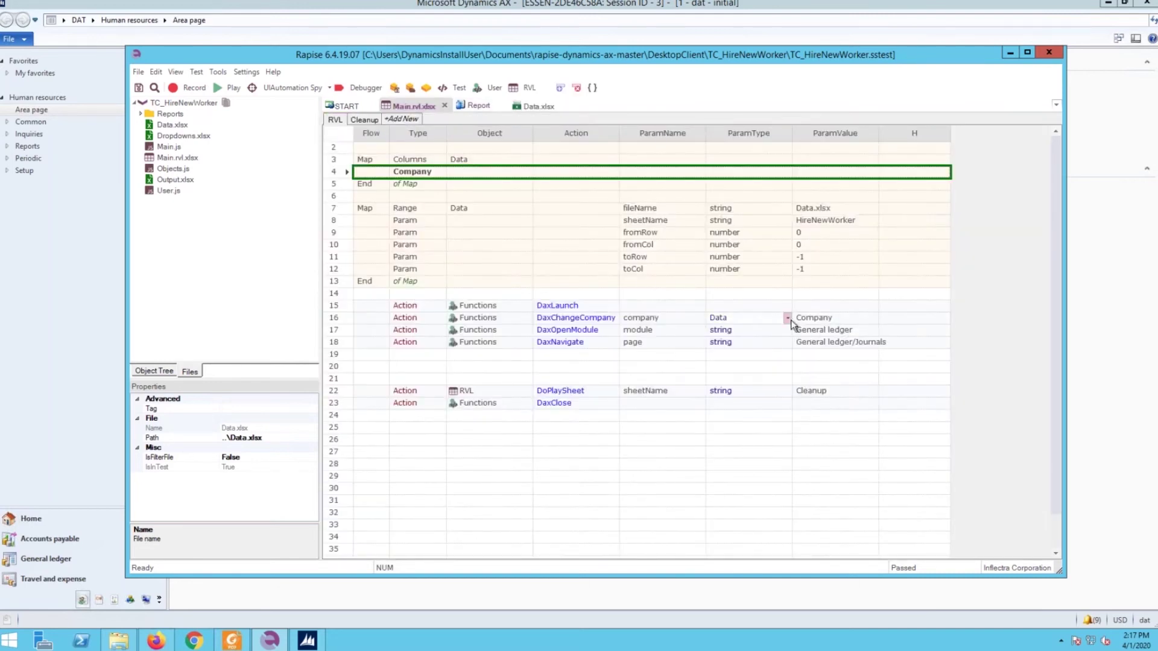
click(338, 318)
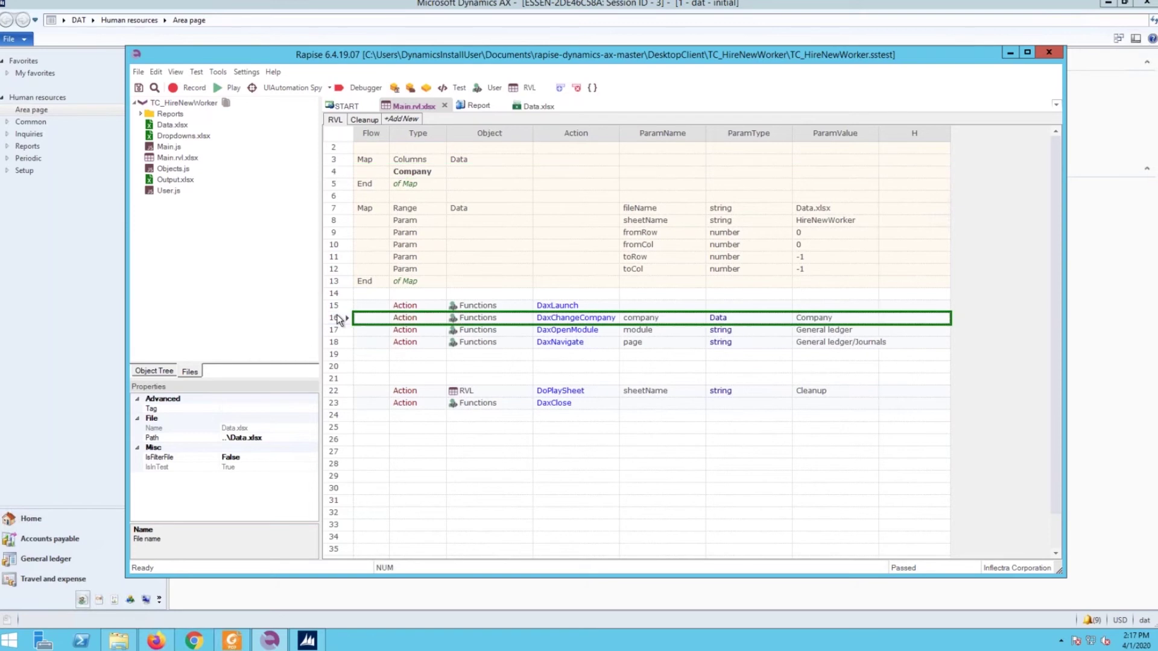
right_click(341, 322)
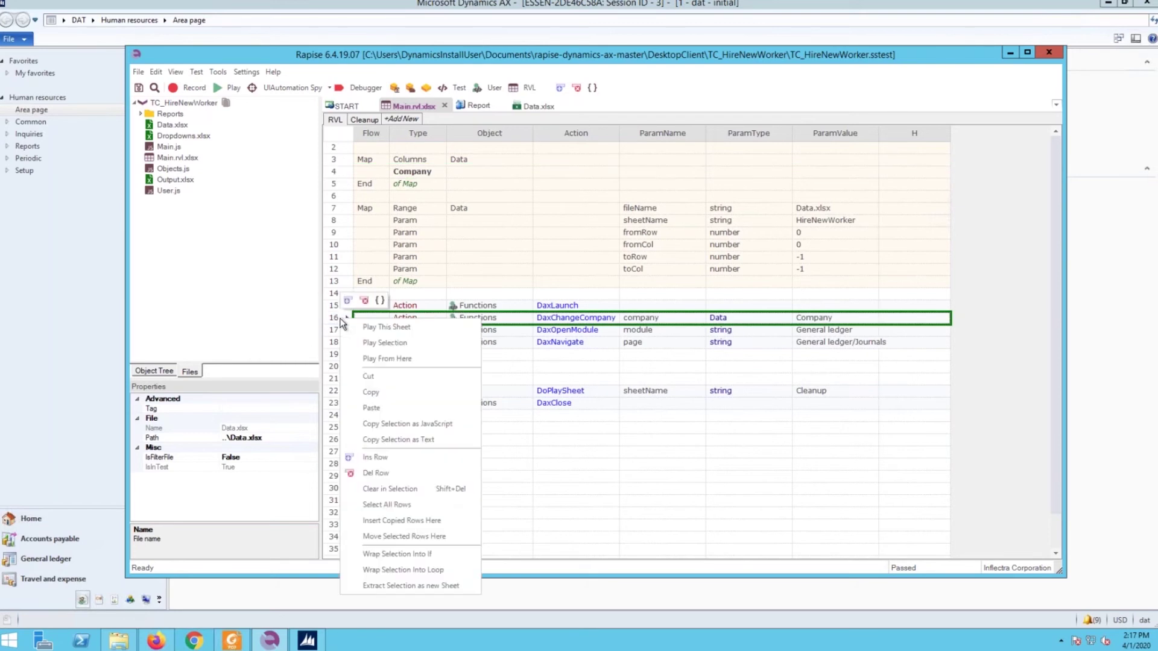
click(367, 343)
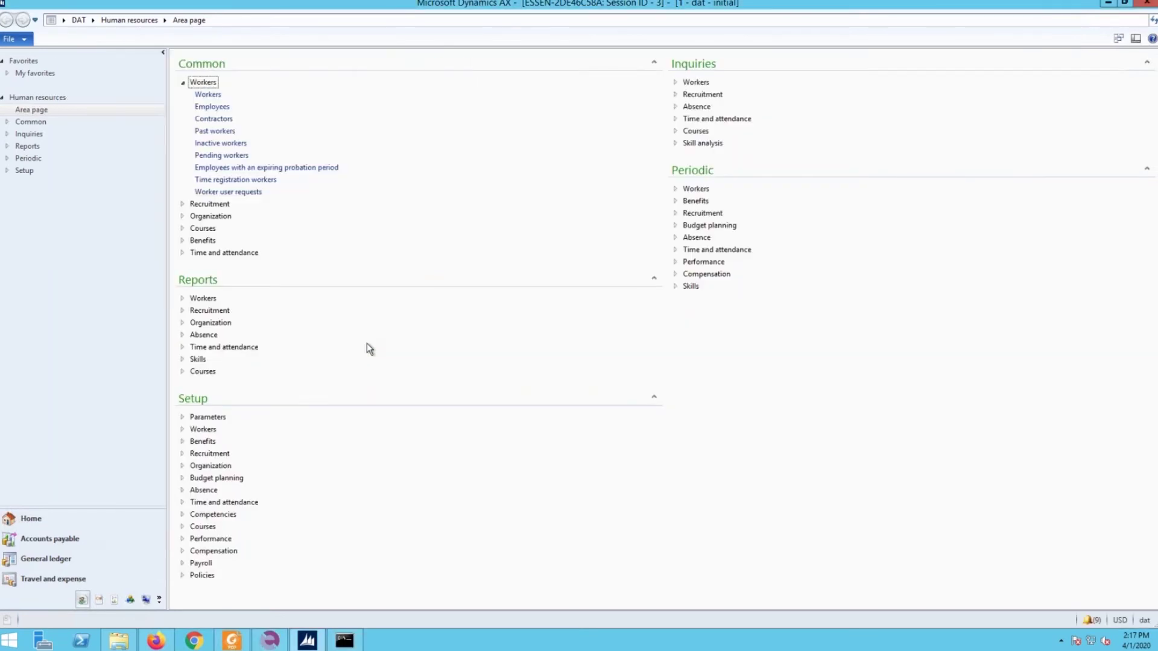
click(485, 450)
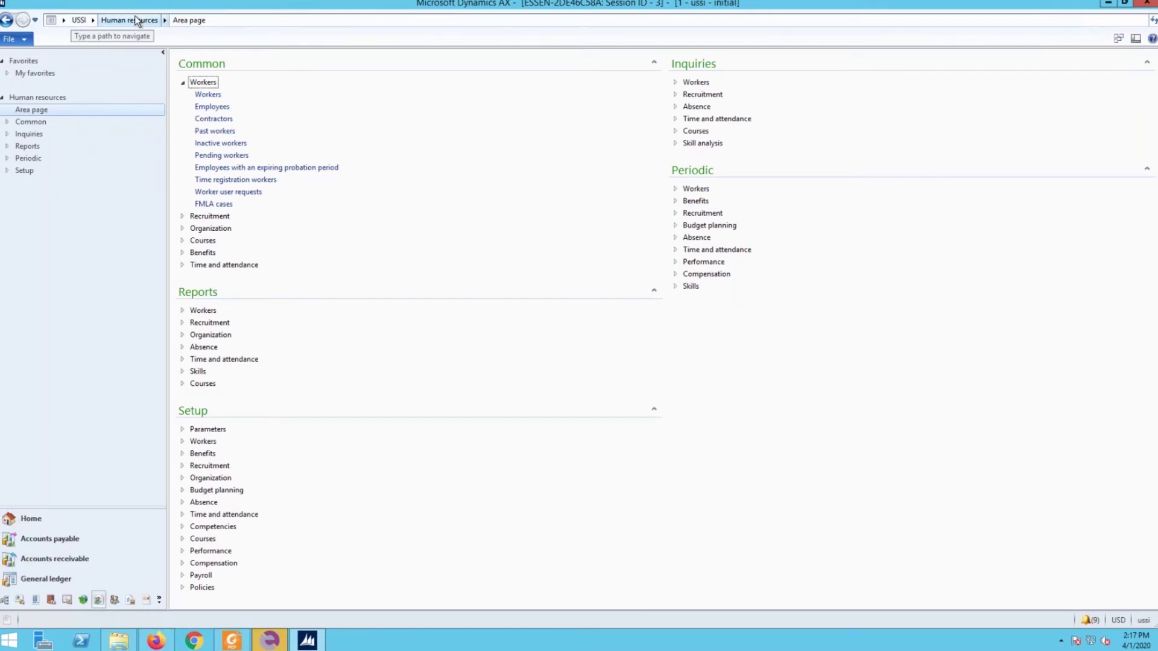
Step: Return to the RVL script in Rapise and set the module parameter of DaxOpenModule in row 17 to Human resources
click(286, 635)
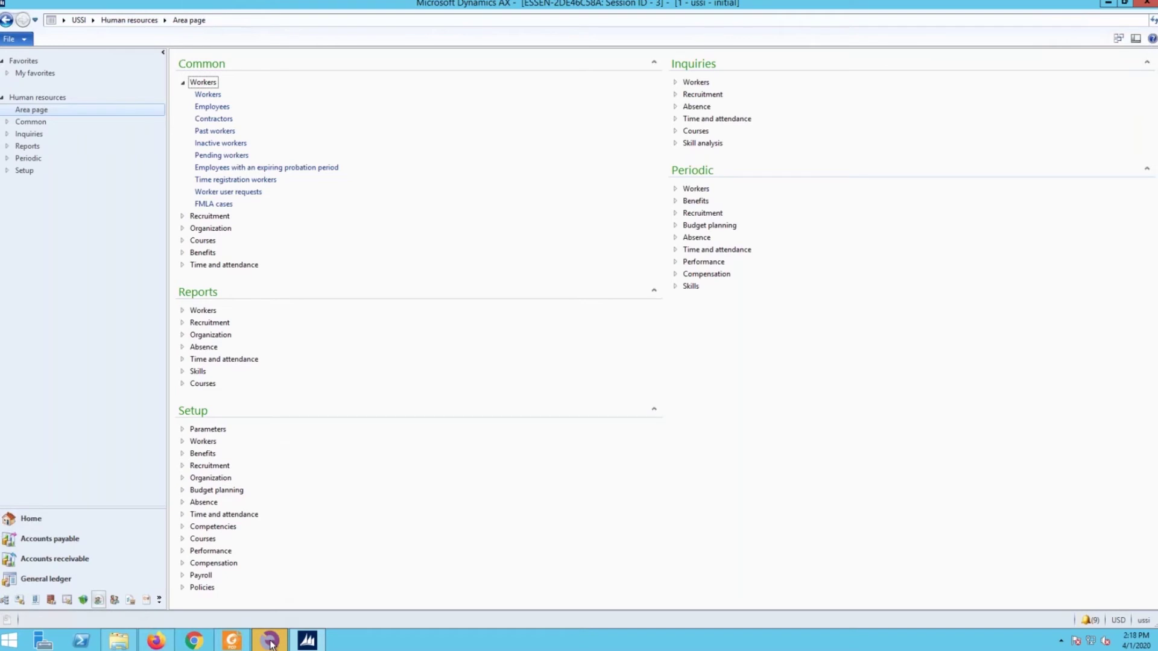
click(528, 90)
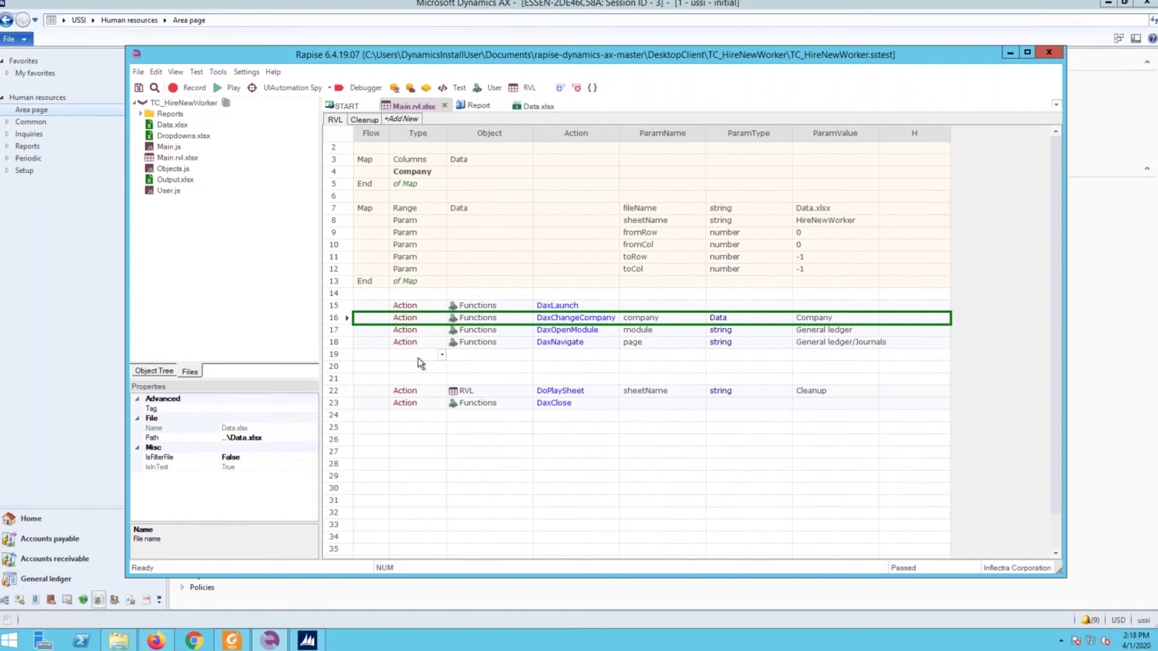
click(342, 331)
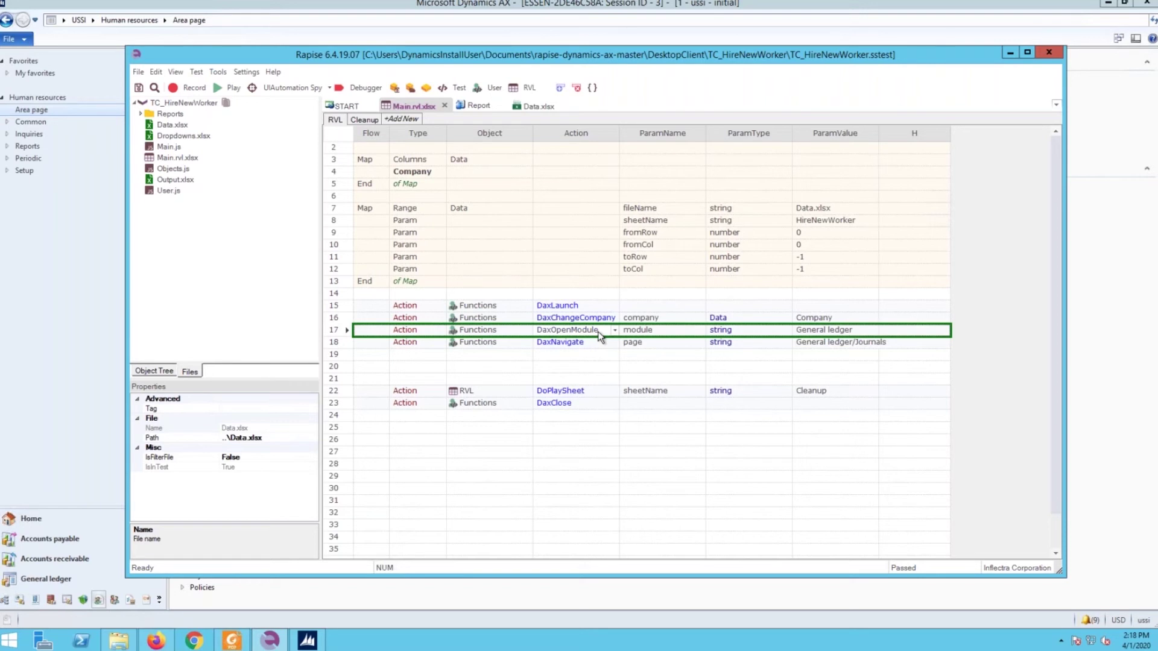
click(873, 332)
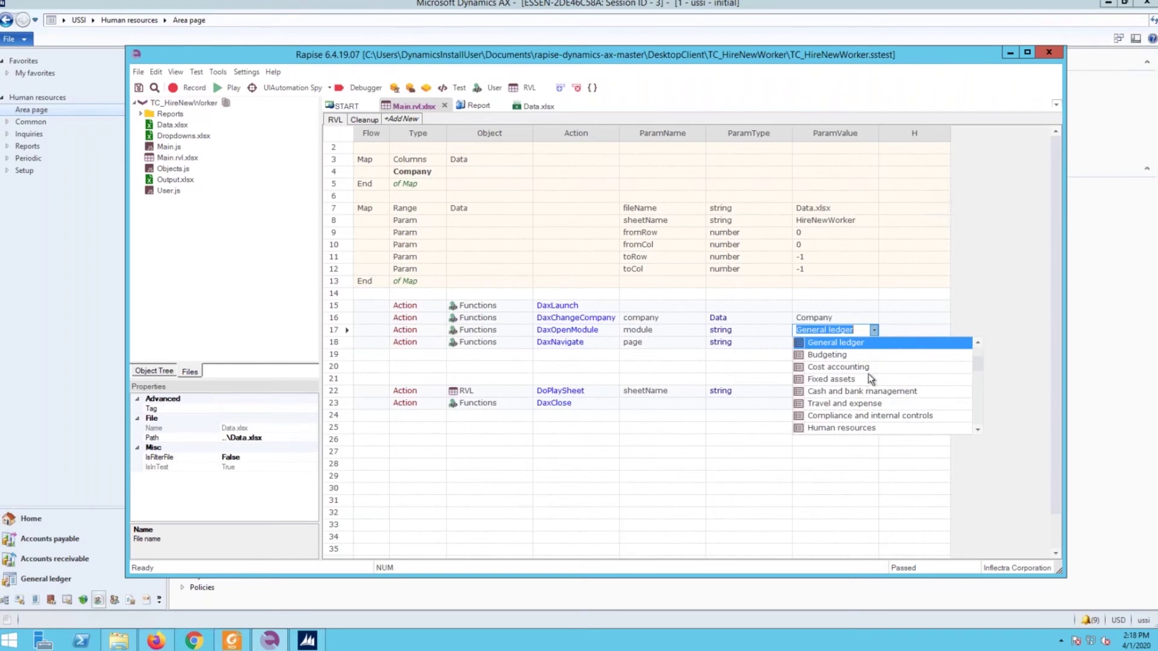
click(860, 428)
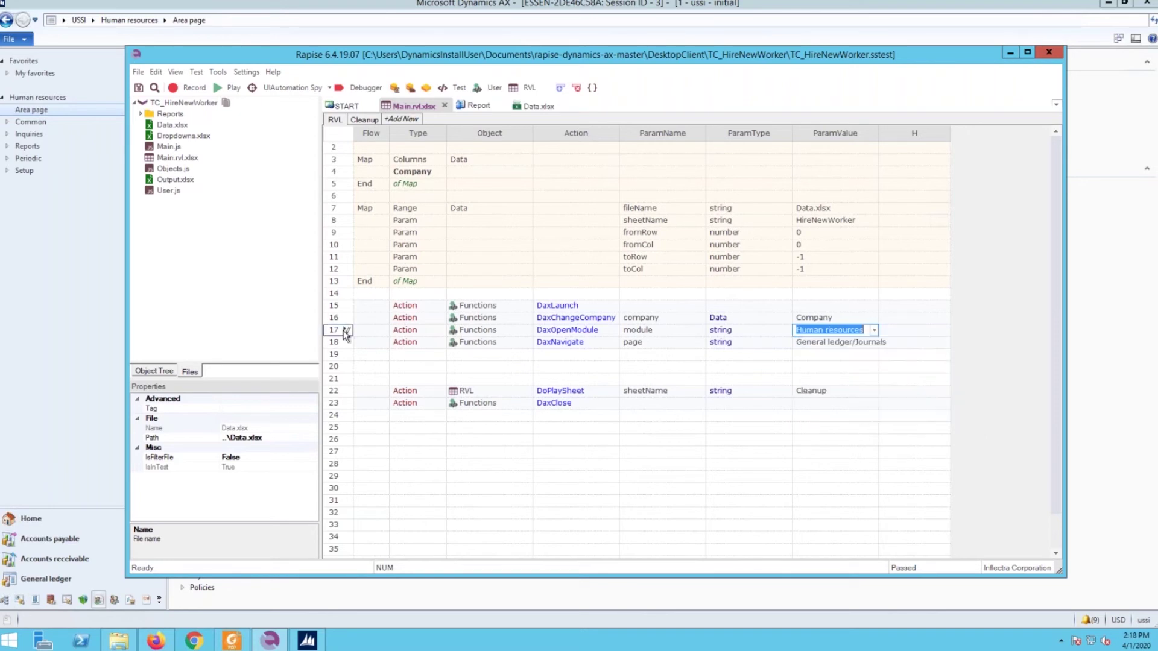
Step: Run only the DaxOpenModule action in row 17 to open the Human resources module in Dynamics AX
click(345, 331)
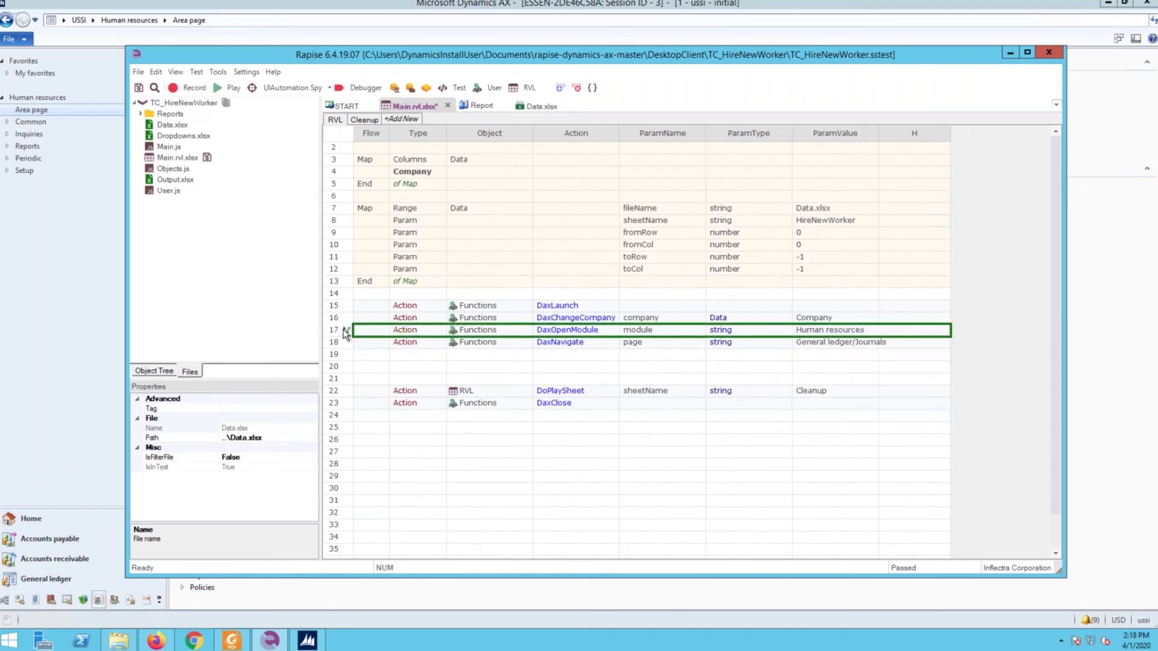
right_click(345, 331)
click(368, 355)
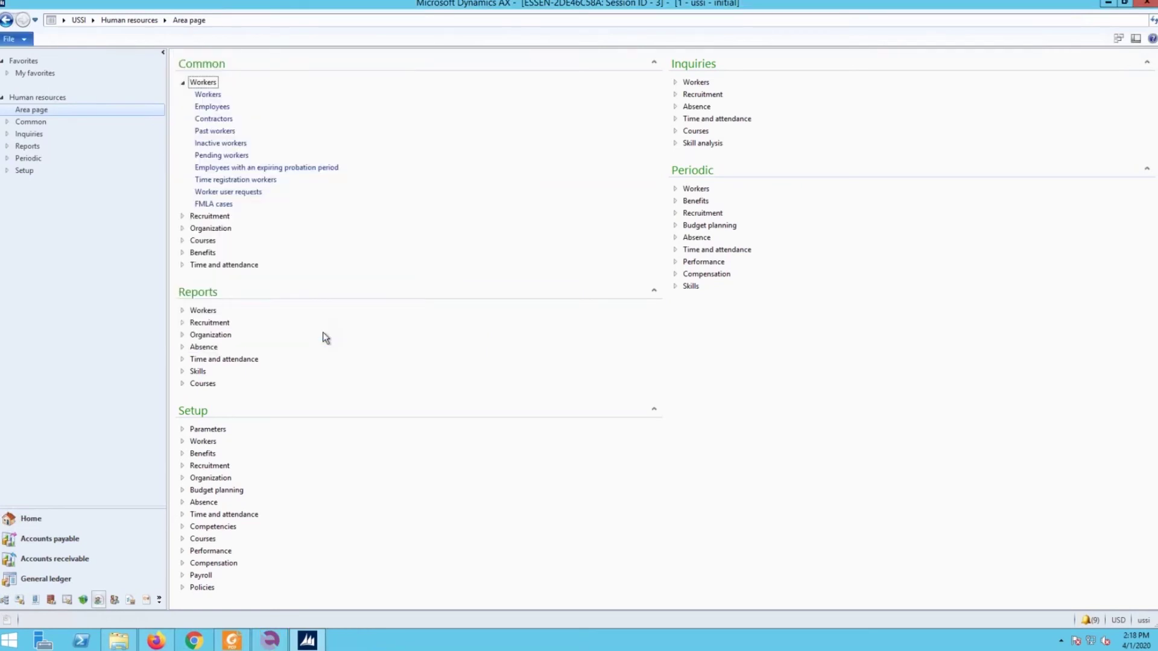
Step: Return to the RVL script in Rapise and open the page parameter value of DaxNavigate in row 18 for editing
click(272, 641)
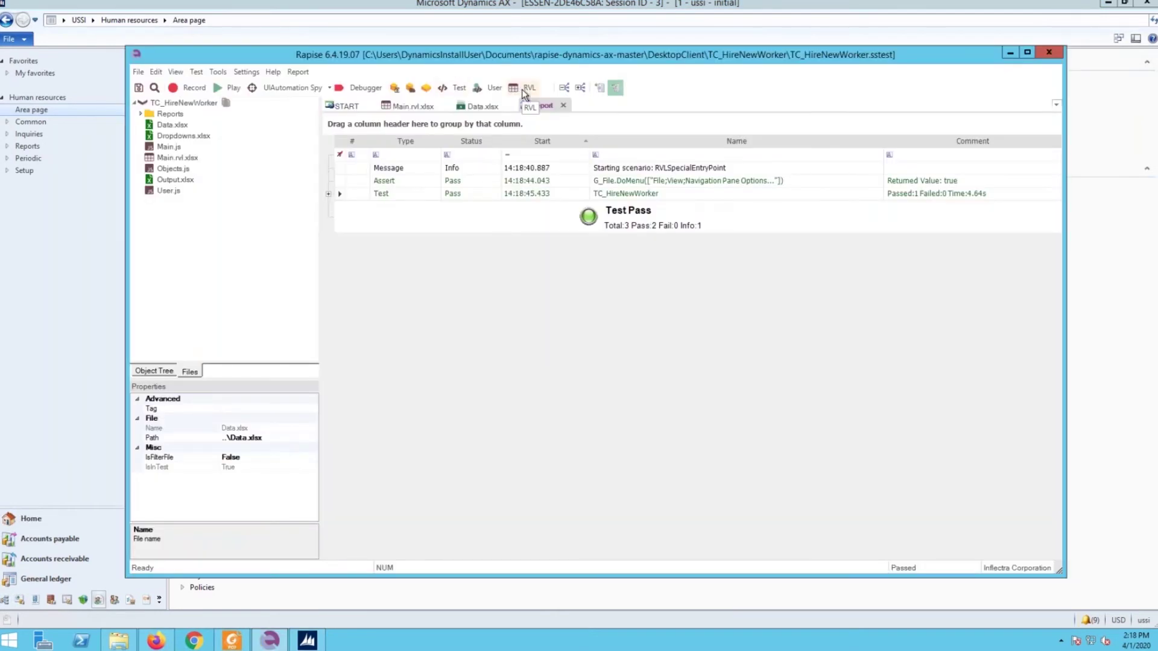
click(522, 89)
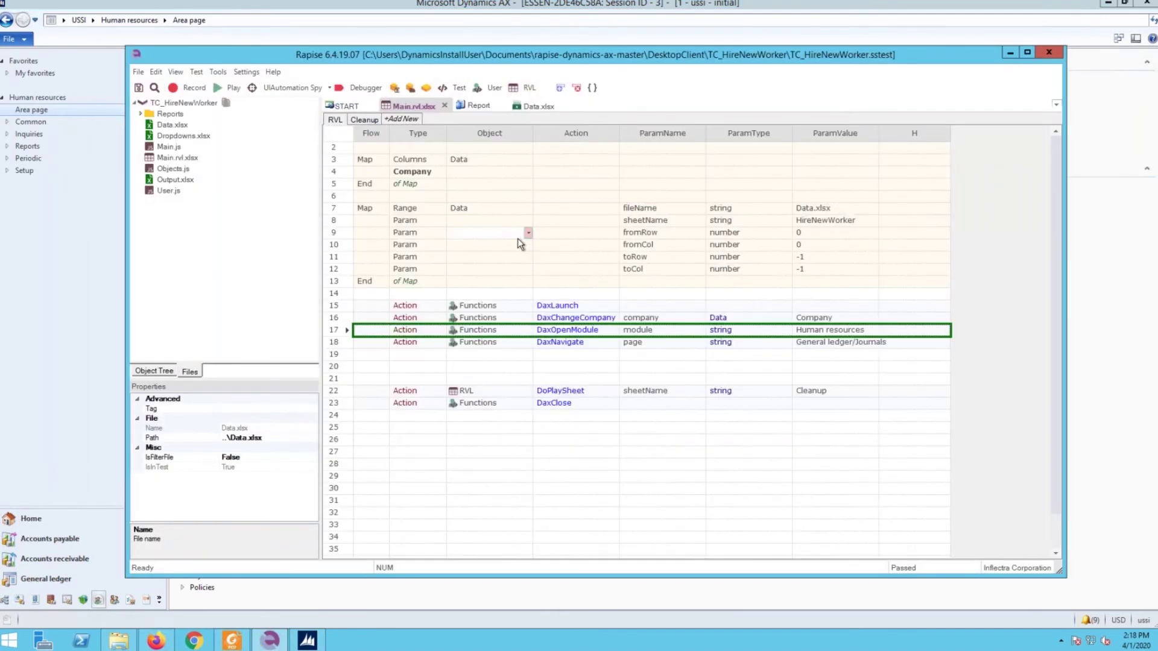
click(340, 348)
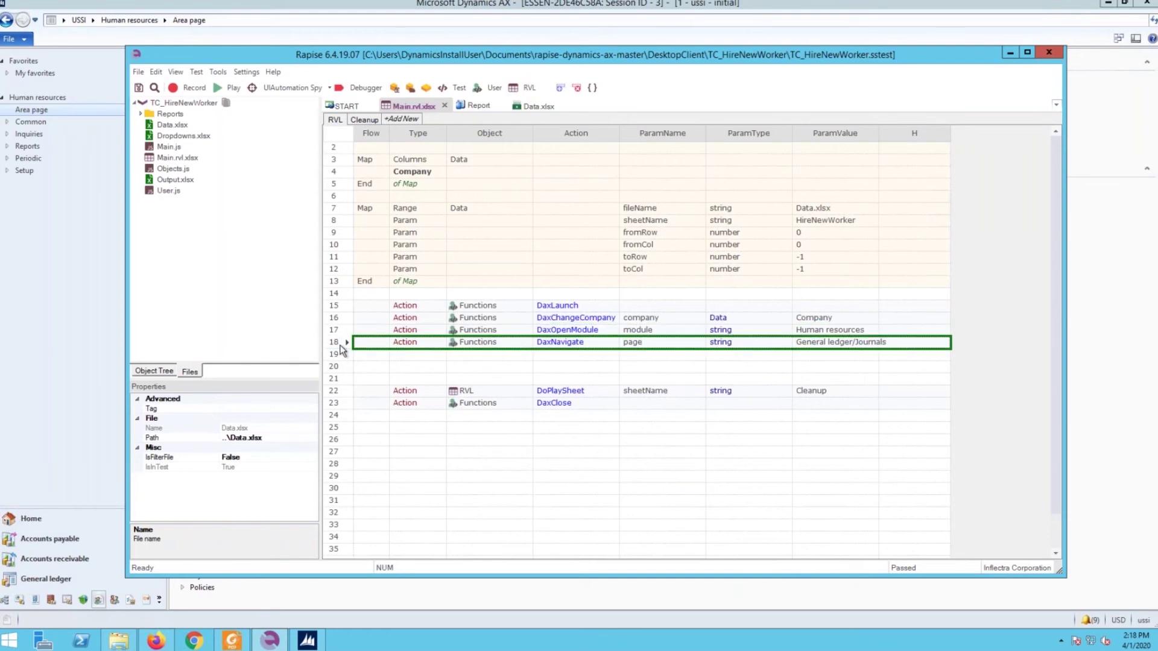
click(805, 342)
click(807, 342)
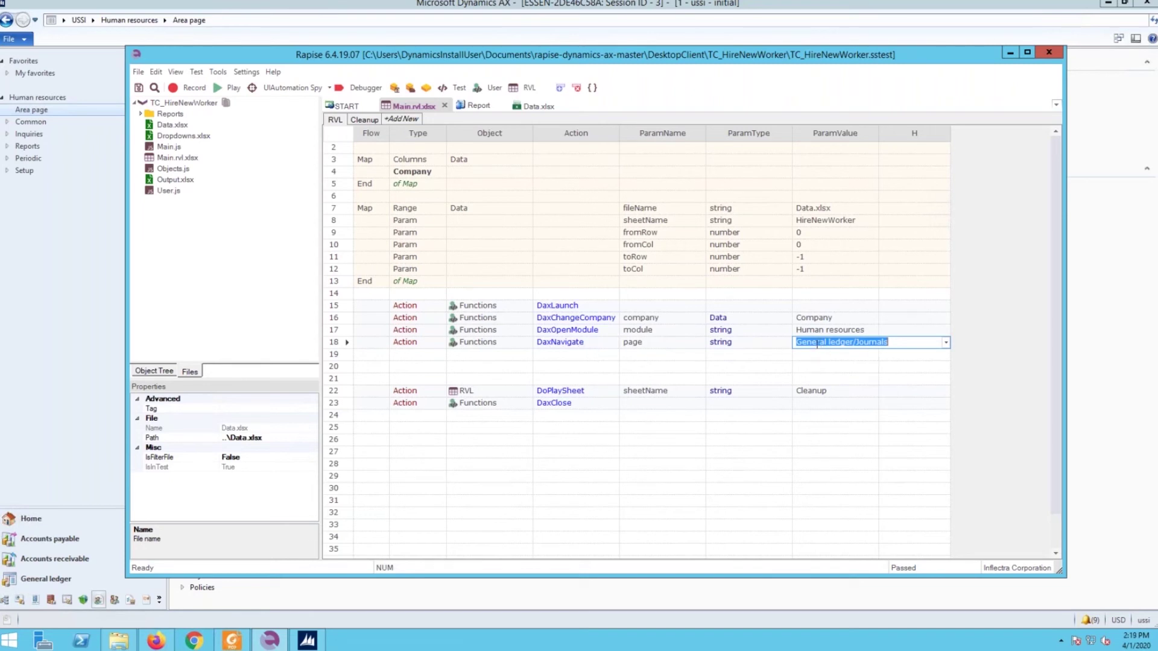
Step: Open Human resources/Common/Workers/Workers in Dynamics AX and copy its path from the address bar without the company
click(275, 22)
click(79, 281)
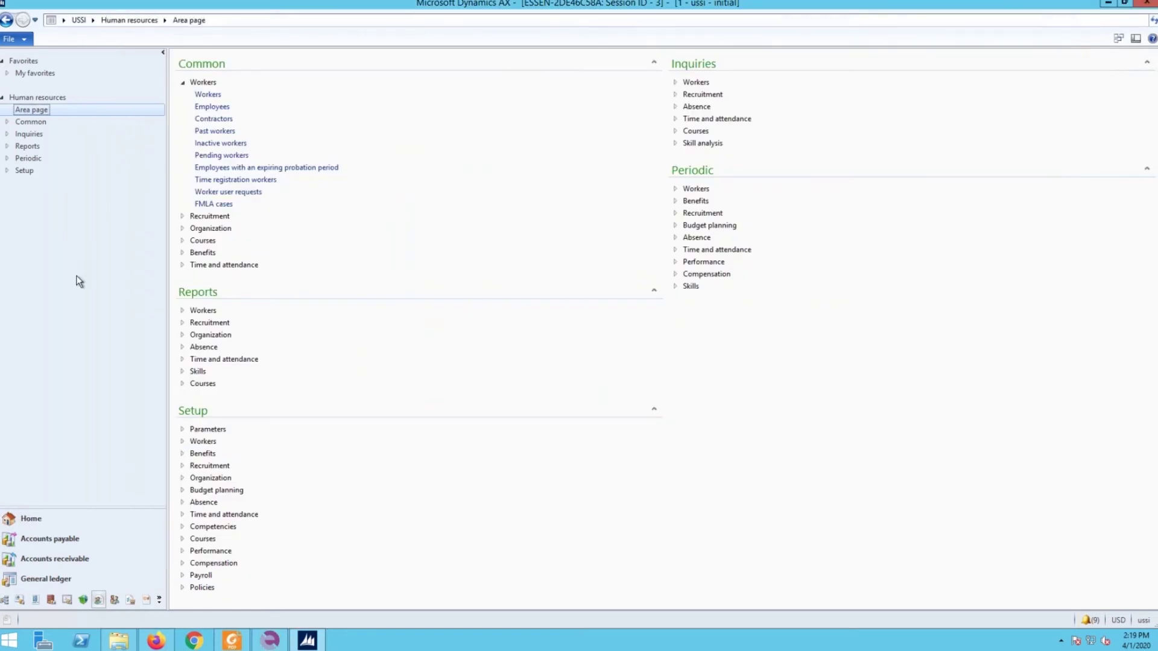
click(7, 122)
click(13, 134)
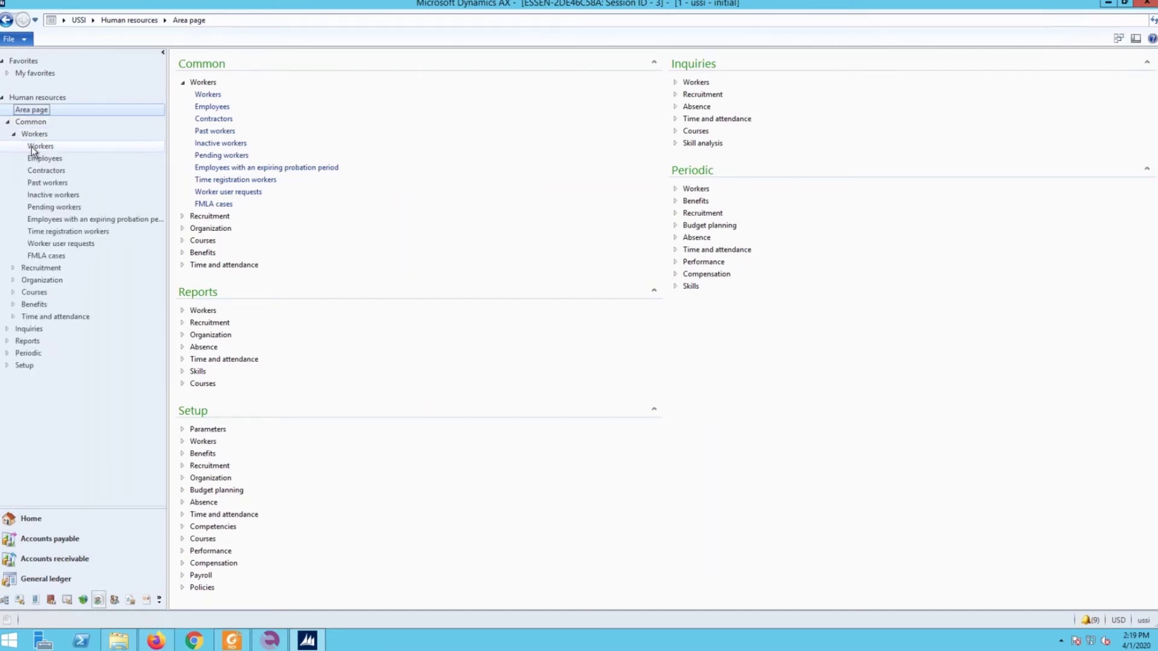
click(32, 147)
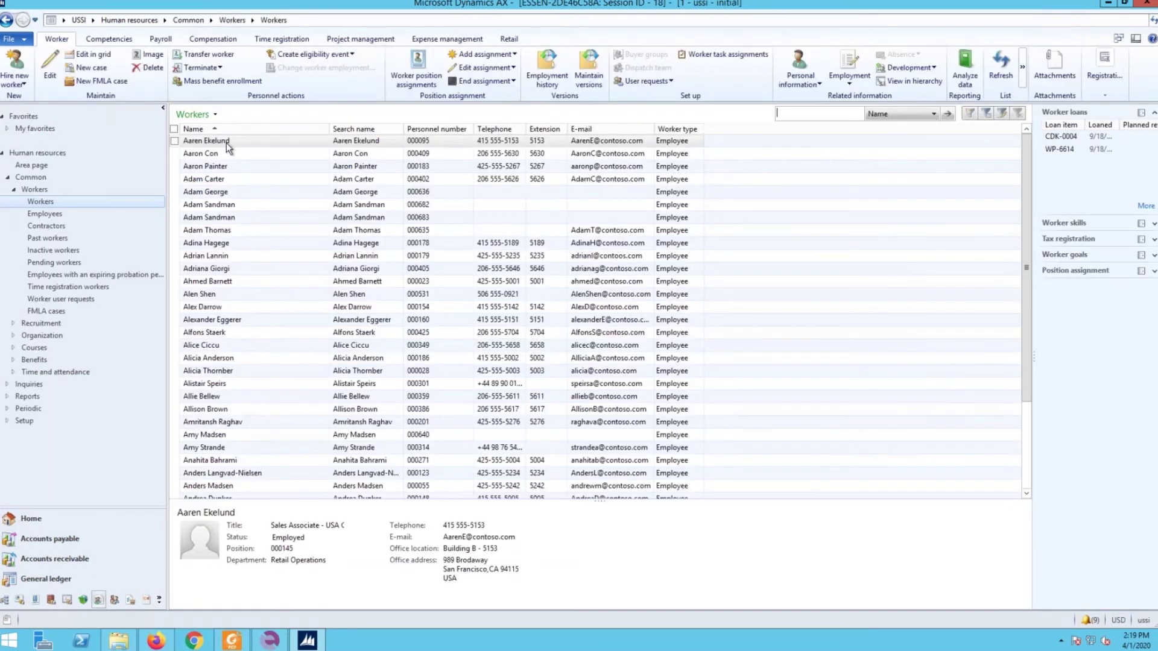
click(316, 22)
click(104, 20)
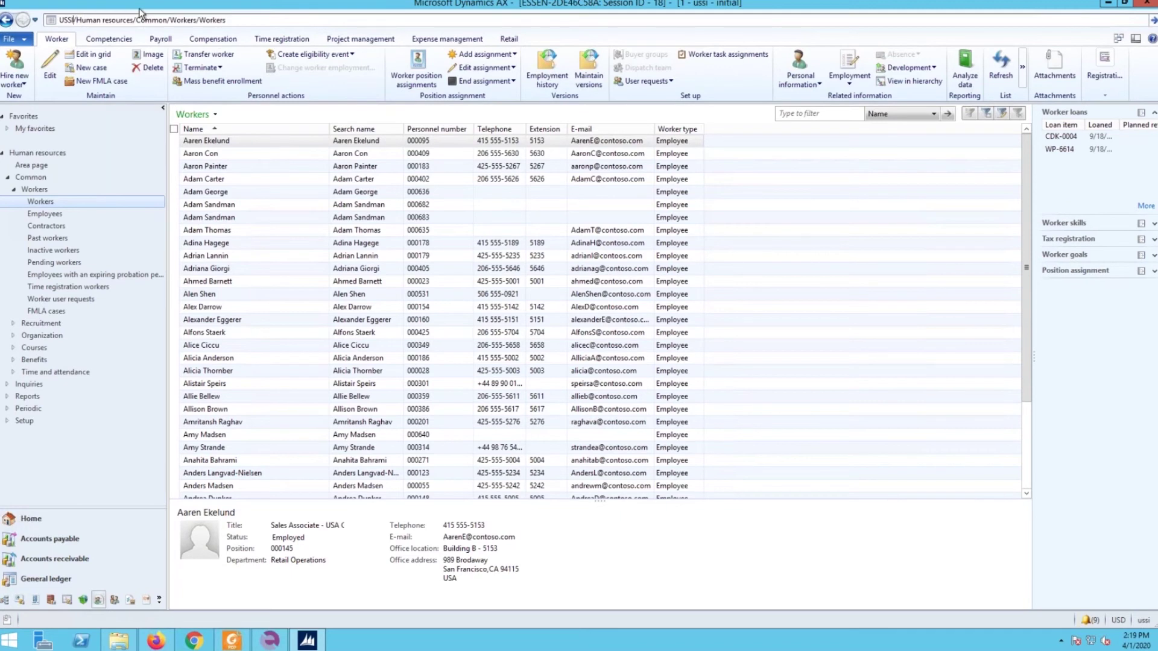
key(shift+End)
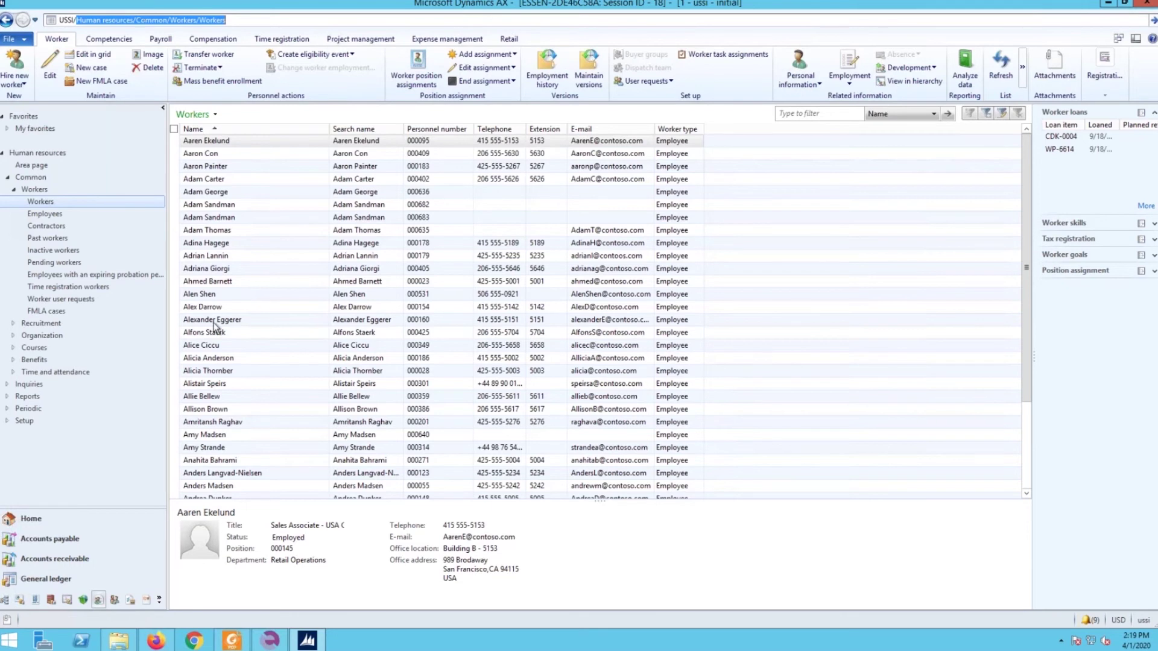
Step: Set the page parameter of DaxNavigate in row 18 of the Rapise script to Human resources/Common/Workers/Workers and save
click(274, 644)
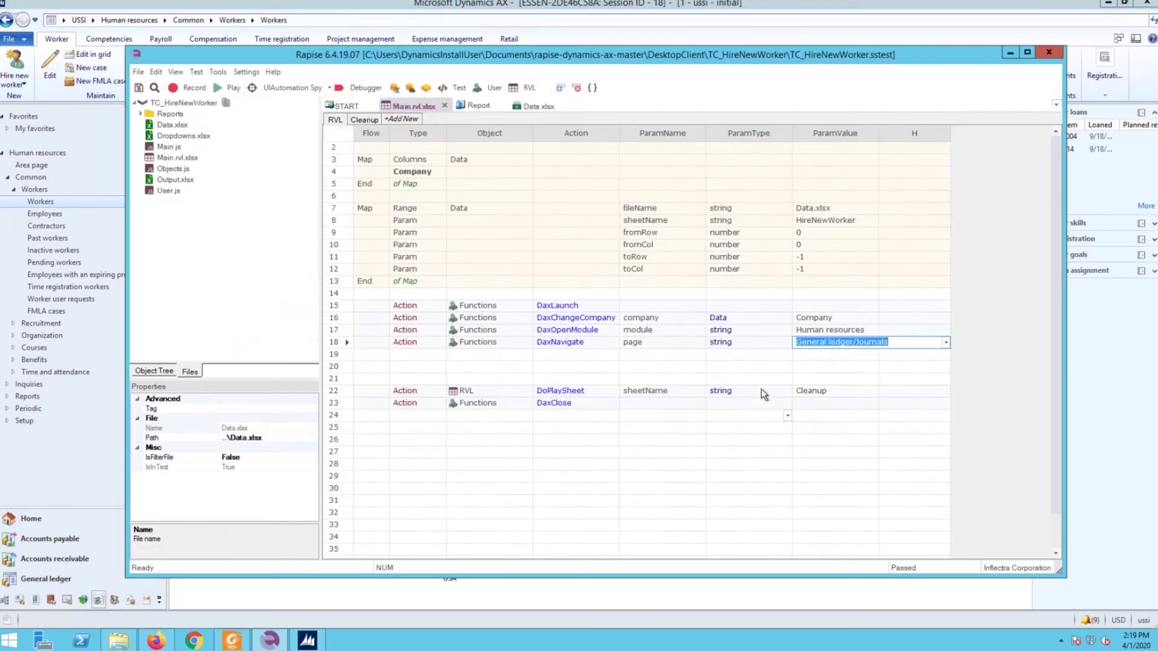
click(809, 342)
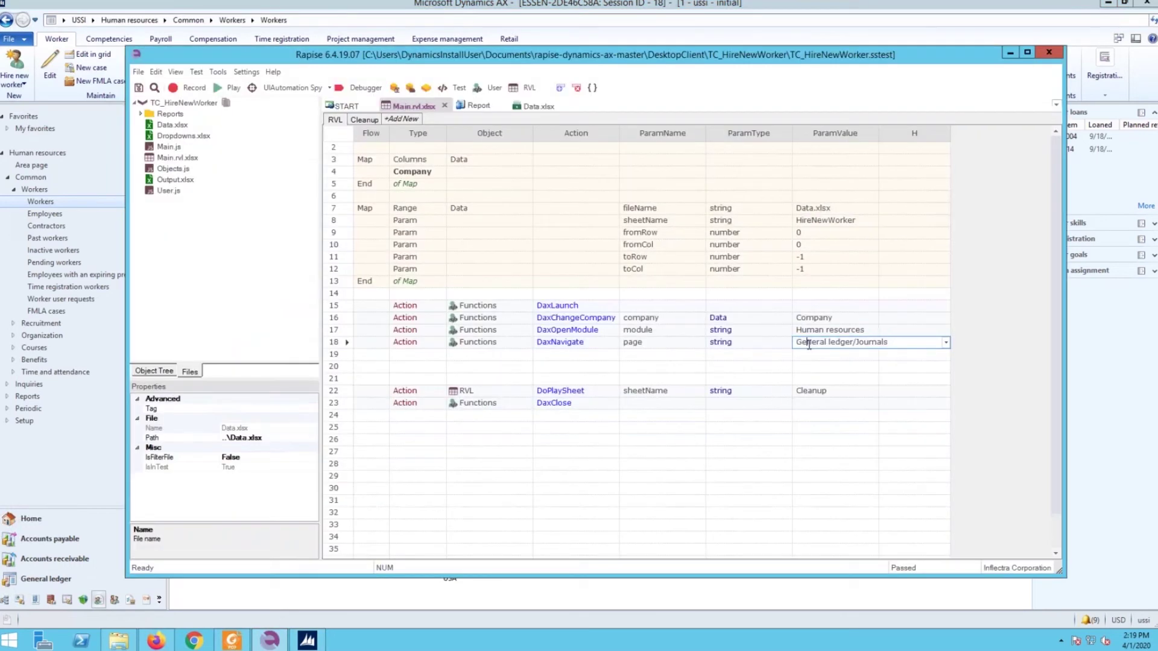
key(ctrl+a)
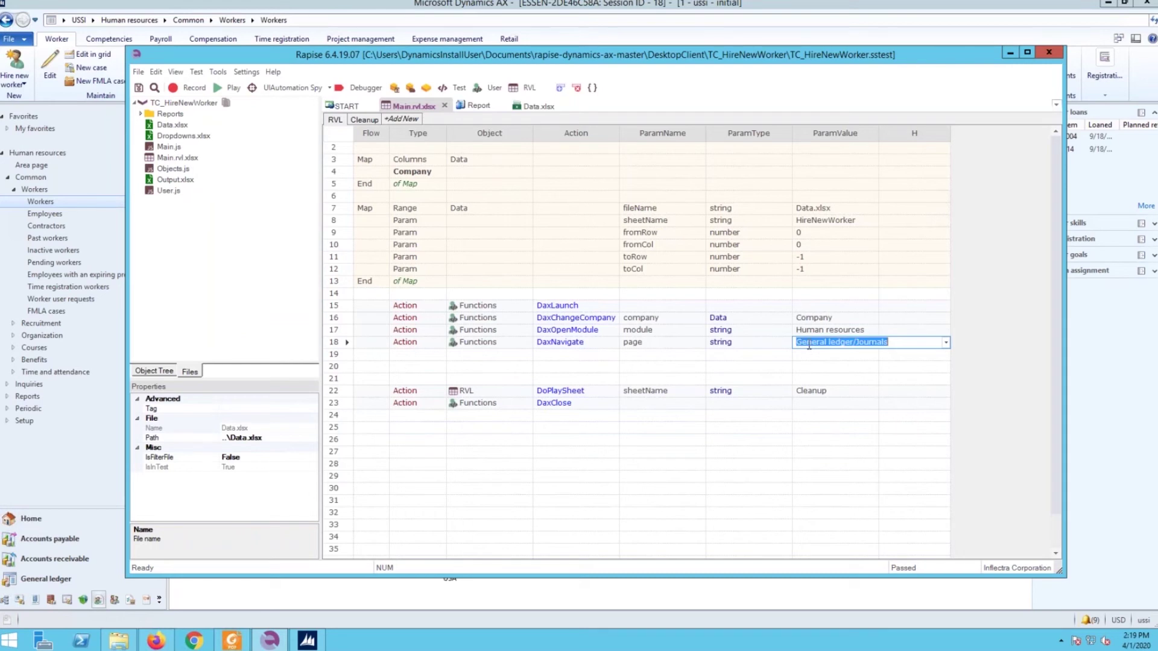
key(ctrl+v)
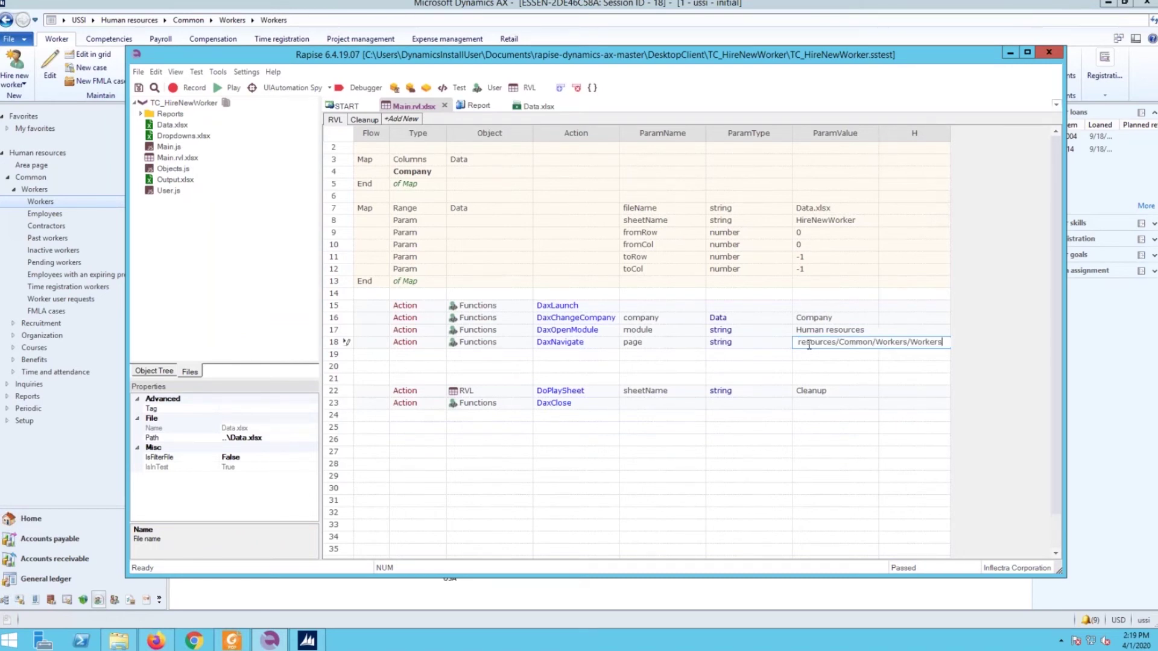
key(Return)
key(ctrl+s)
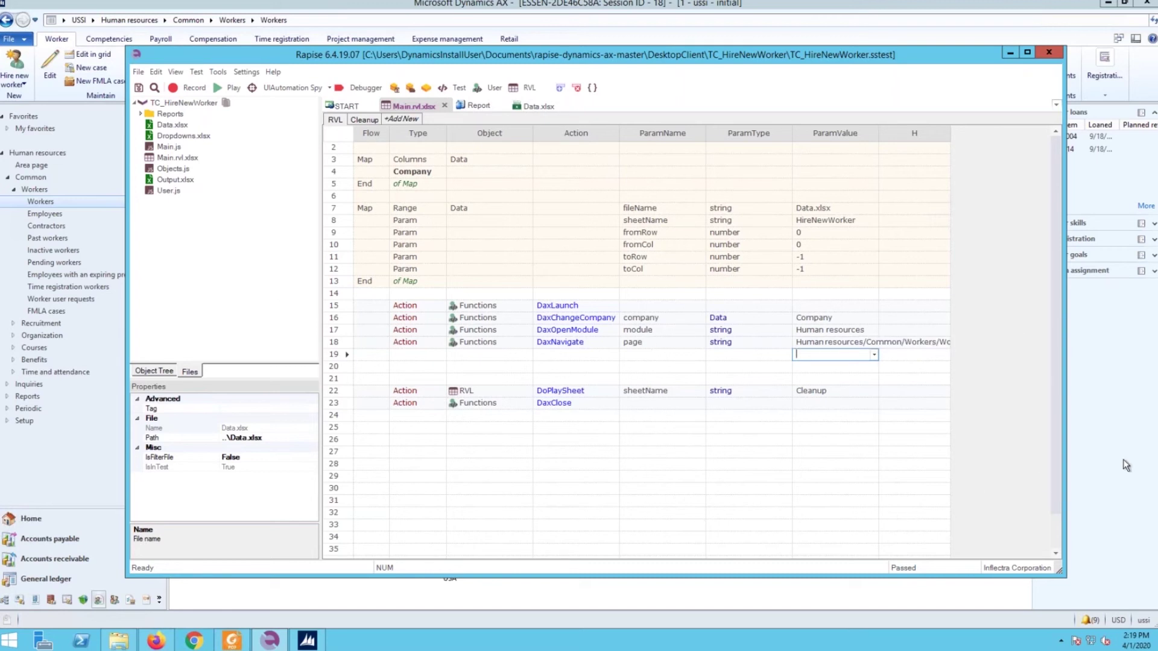
Step: With Dynamics AX back on the Human resources area page, run only the DaxNavigate action in row 18 of the RVL script
key(F5)
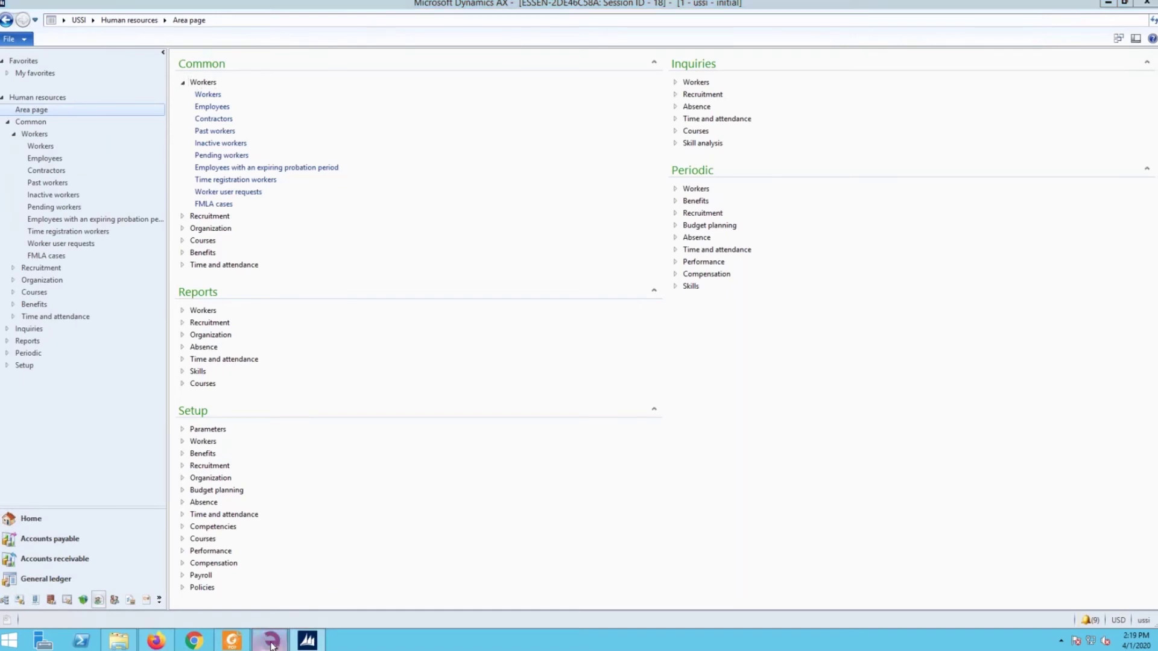
click(342, 346)
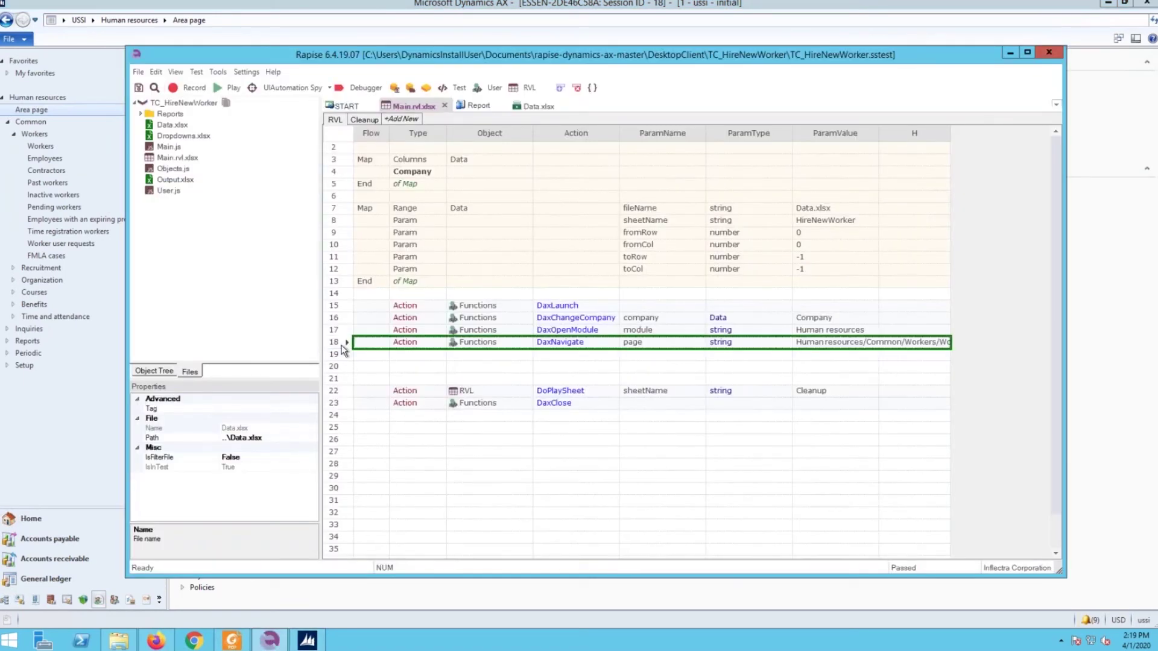
right_click(341, 346)
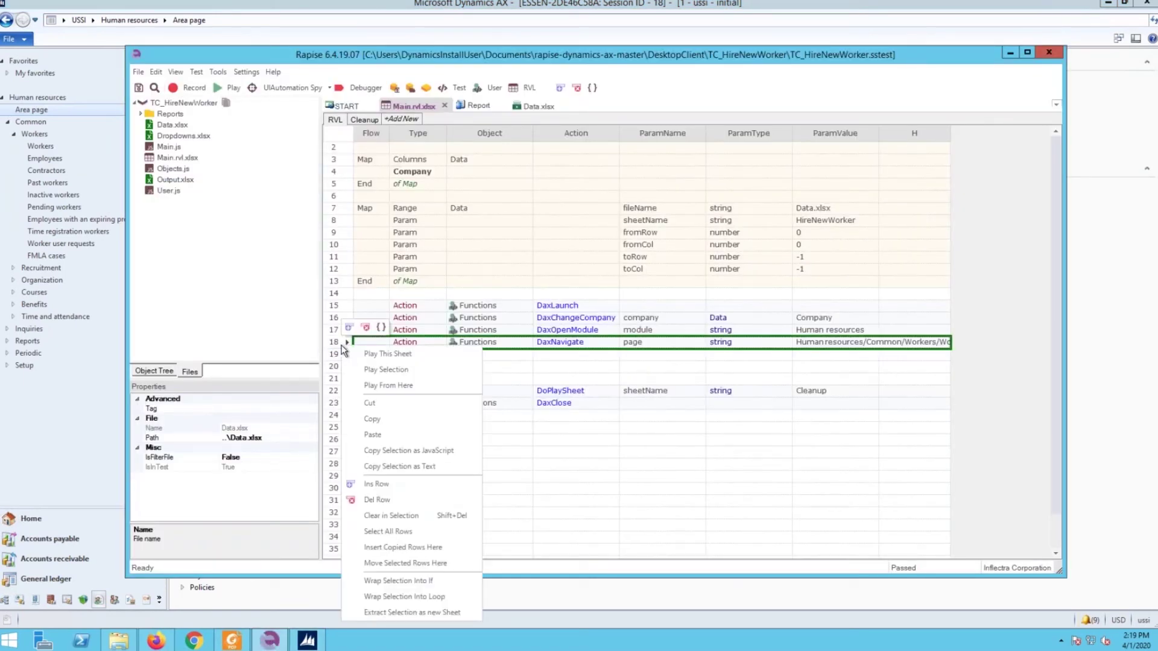
click(363, 367)
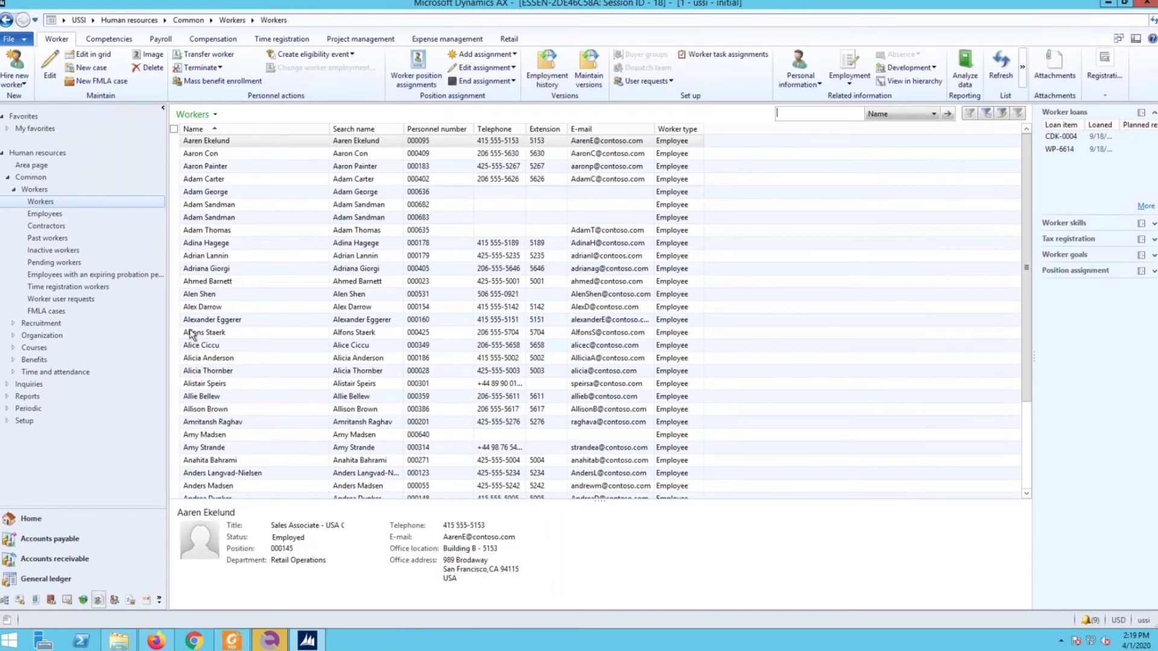
Step: Return to the RVL script in Rapise, select empty row 20 and start recording activity in Dynamics AX
click(271, 643)
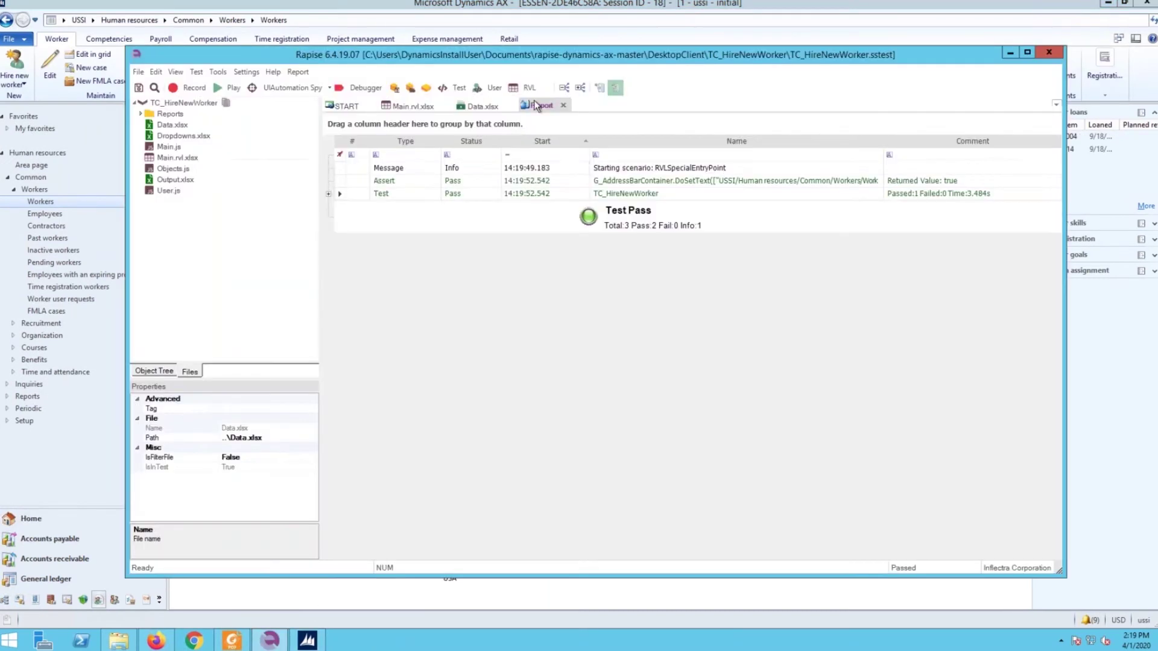
click(528, 88)
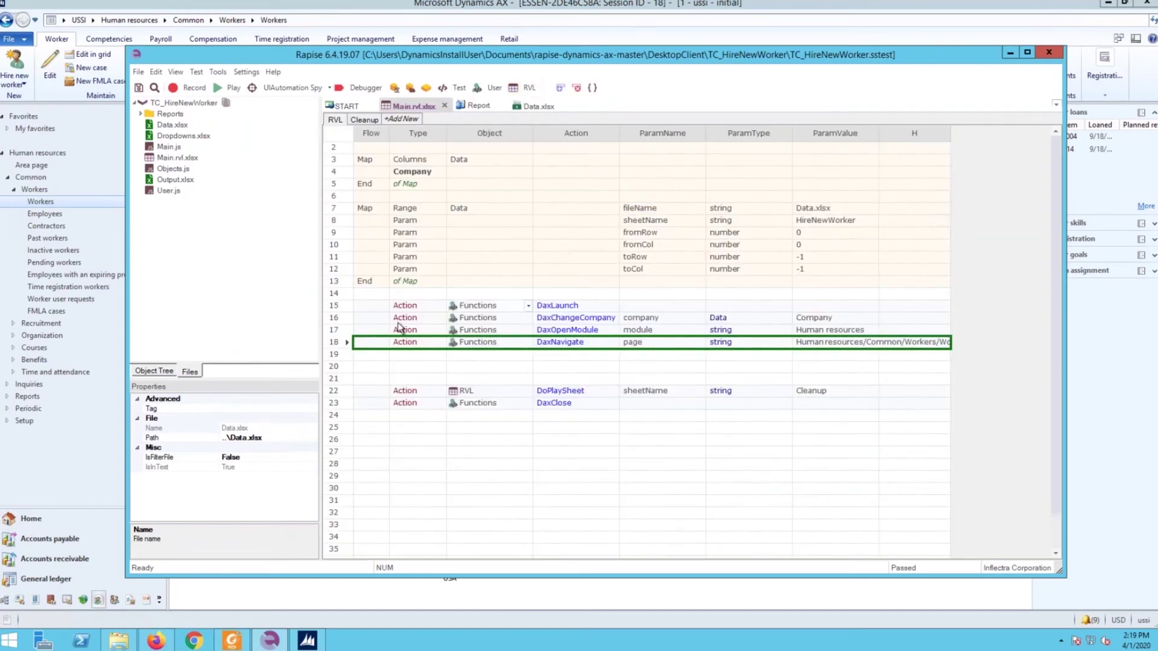
click(339, 368)
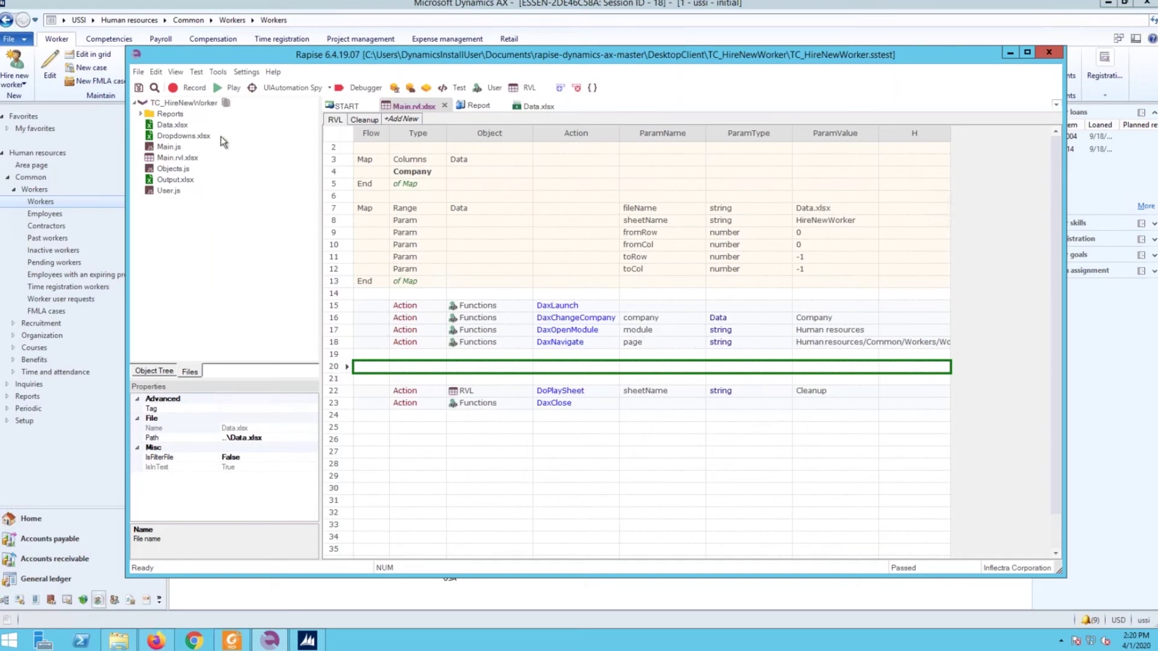
click(189, 89)
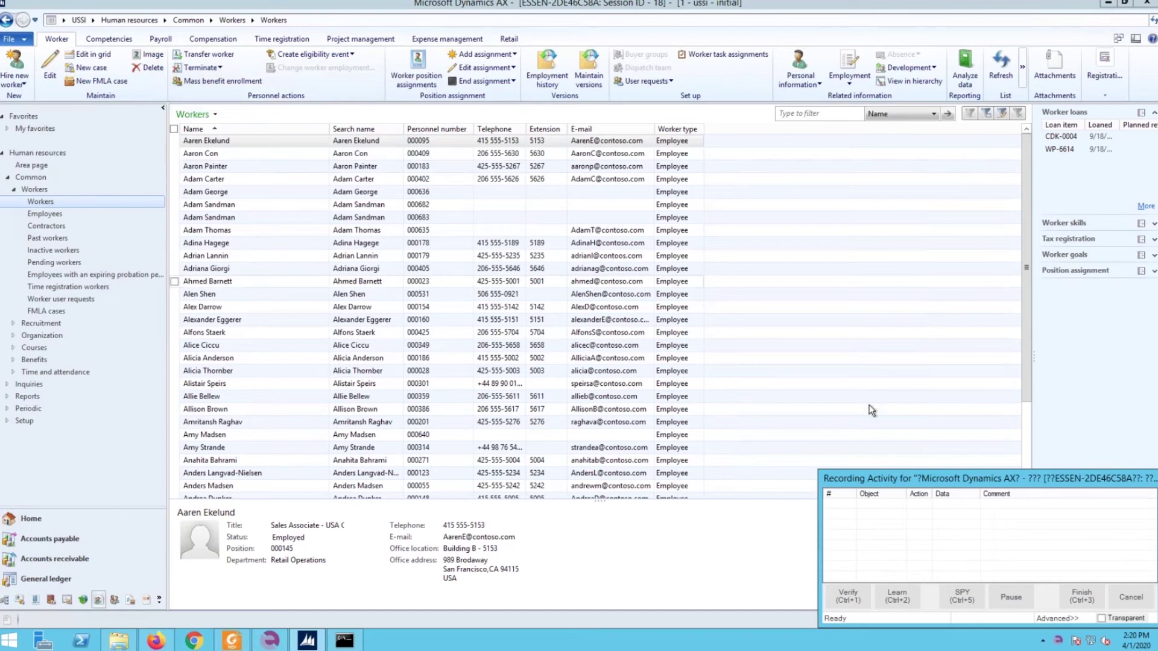
Step: Record hiring a new worker: enter the worker's first and last name, select the Personnel number field and submit the form
click(18, 76)
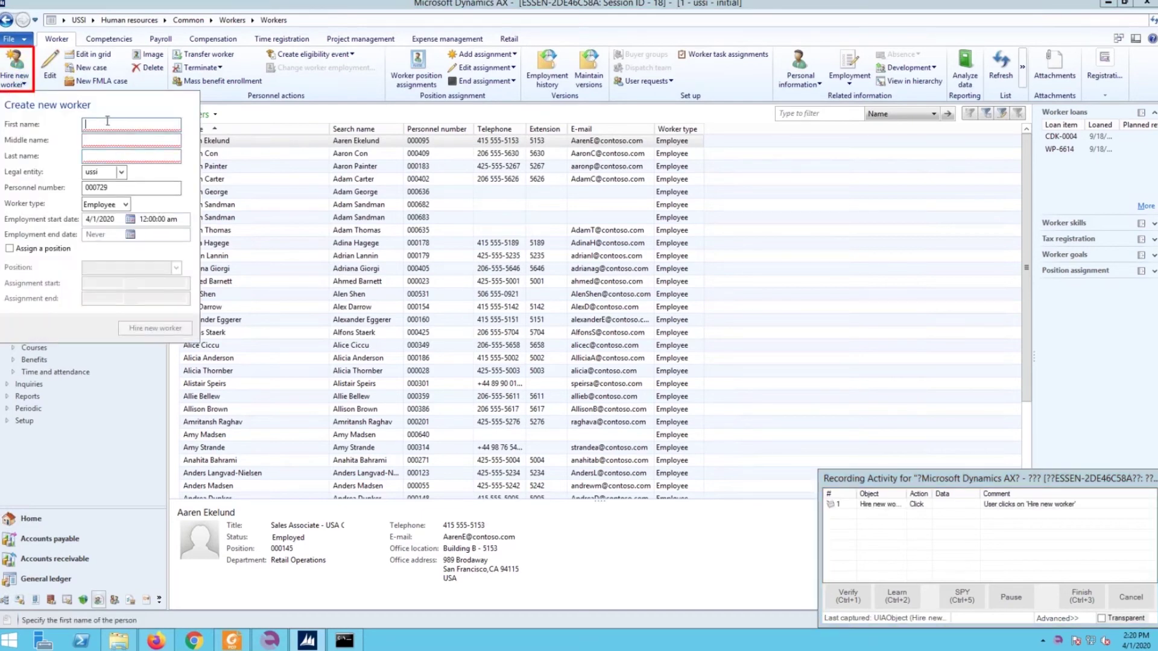
click(110, 125)
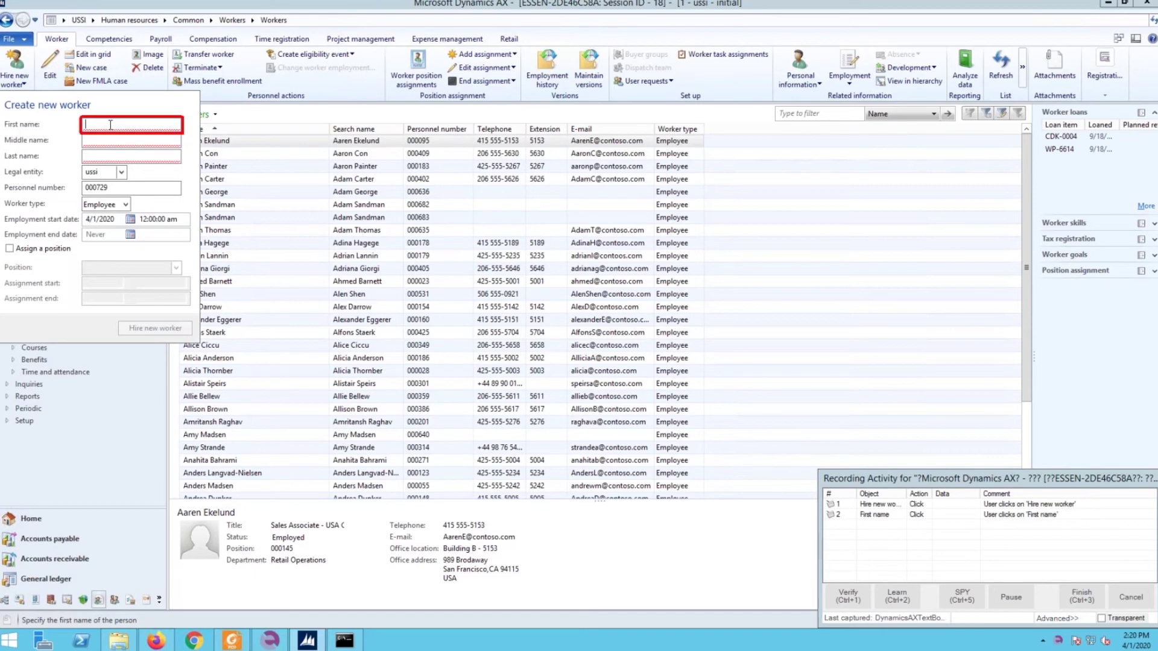
text(John)
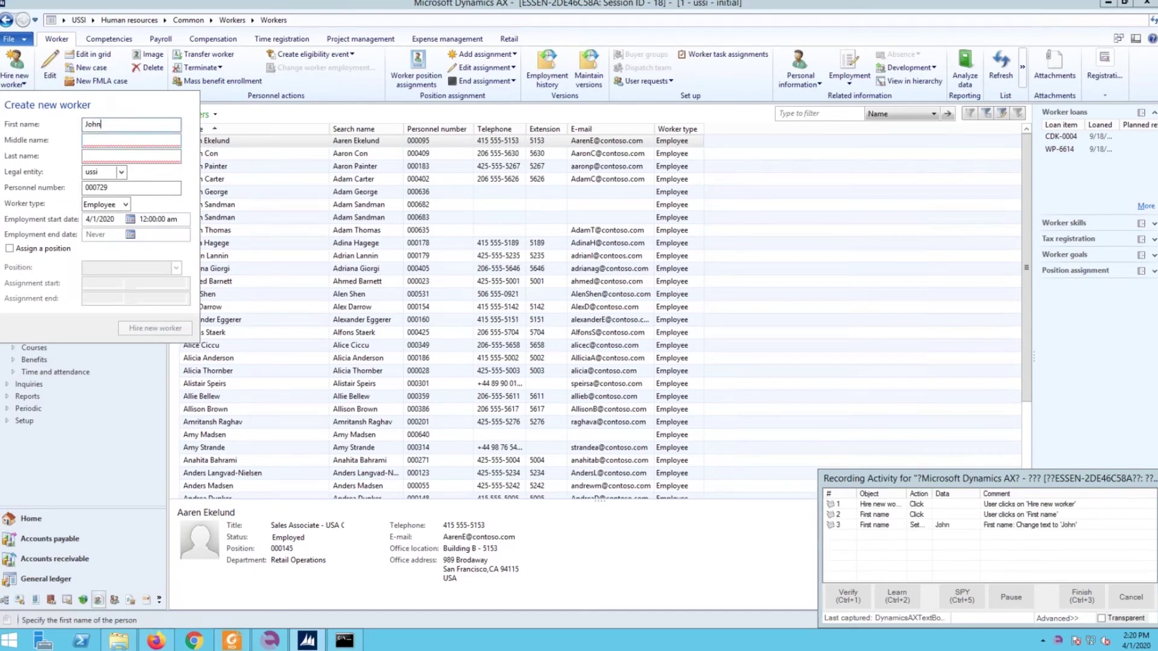
click(130, 157)
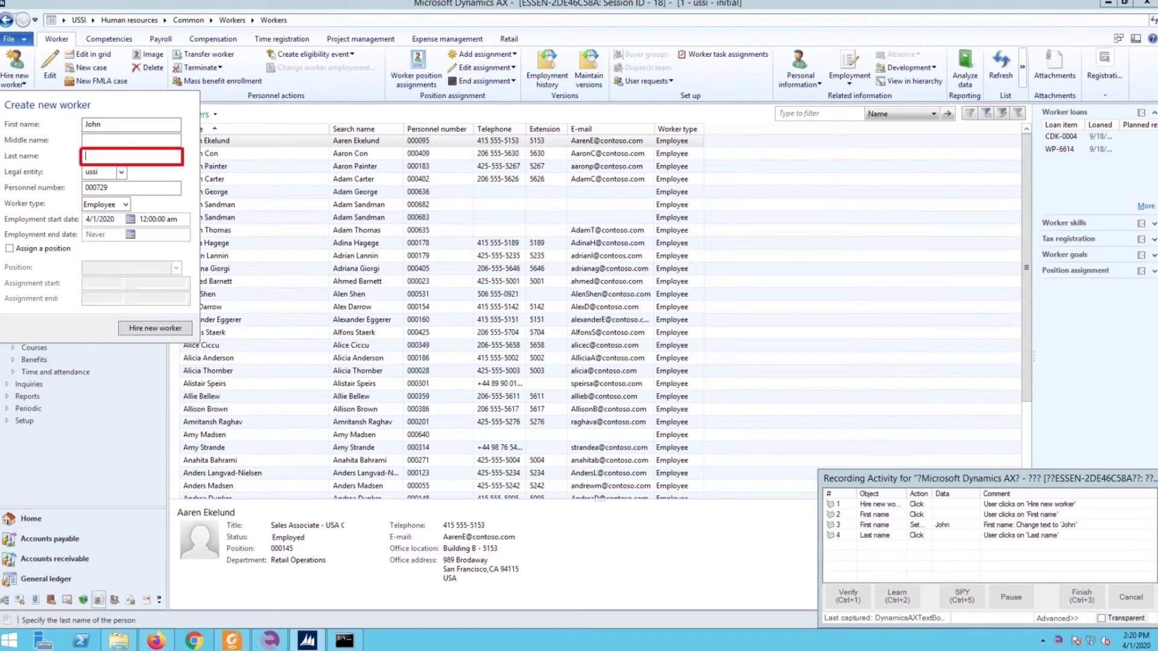
text(Smith)
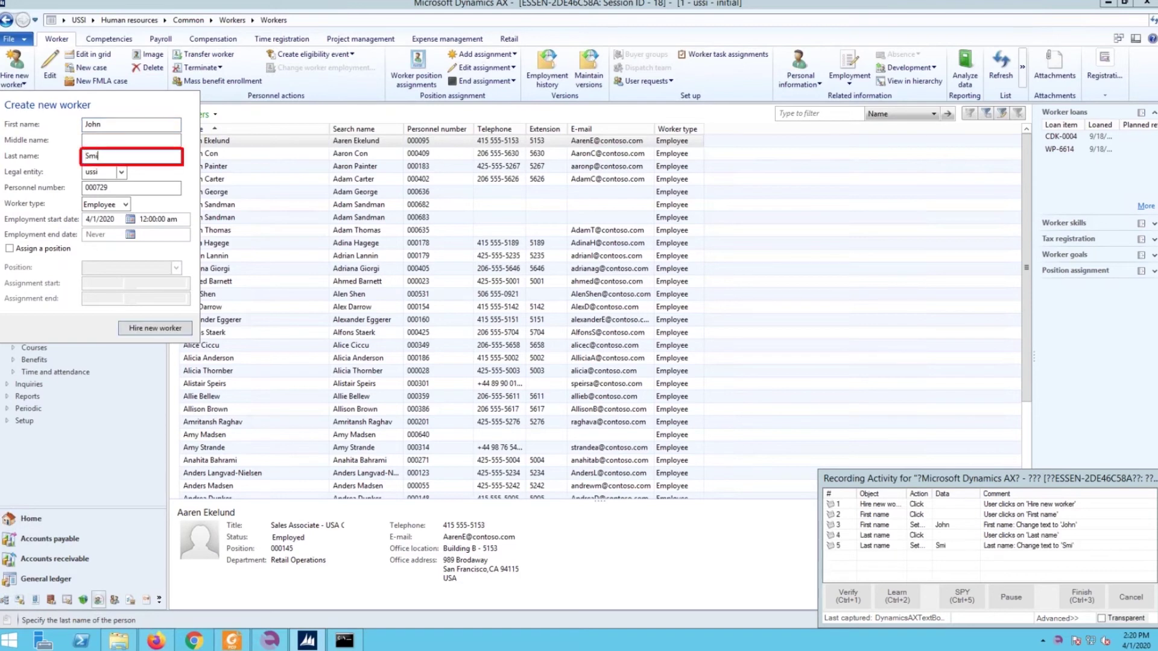
click(118, 188)
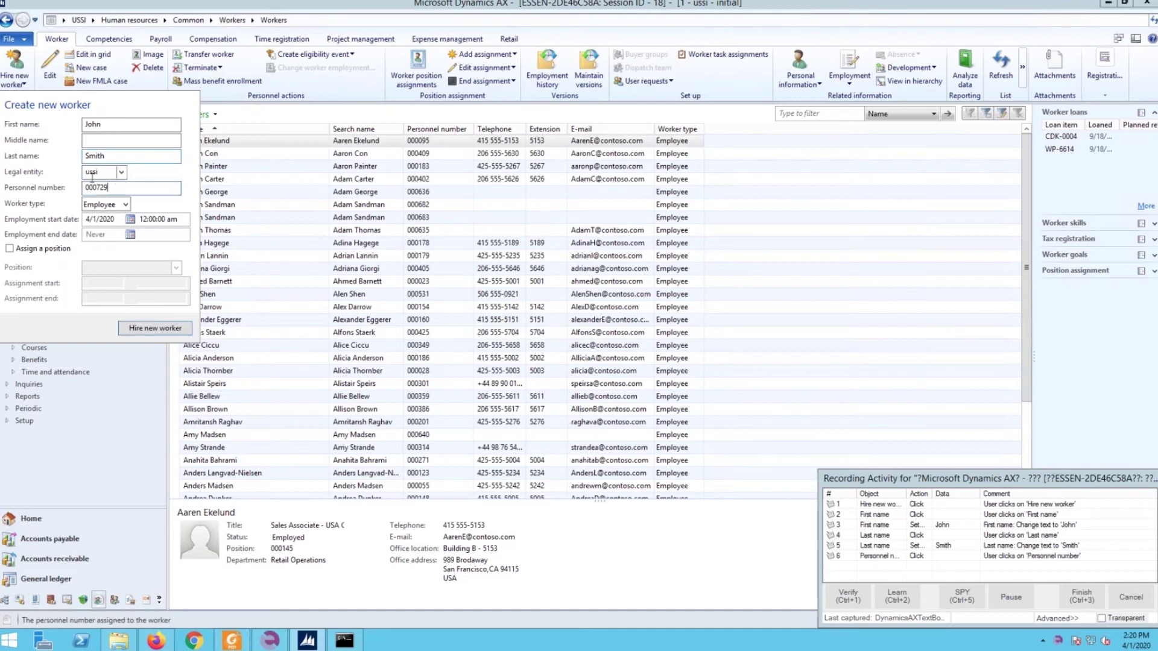
click(147, 330)
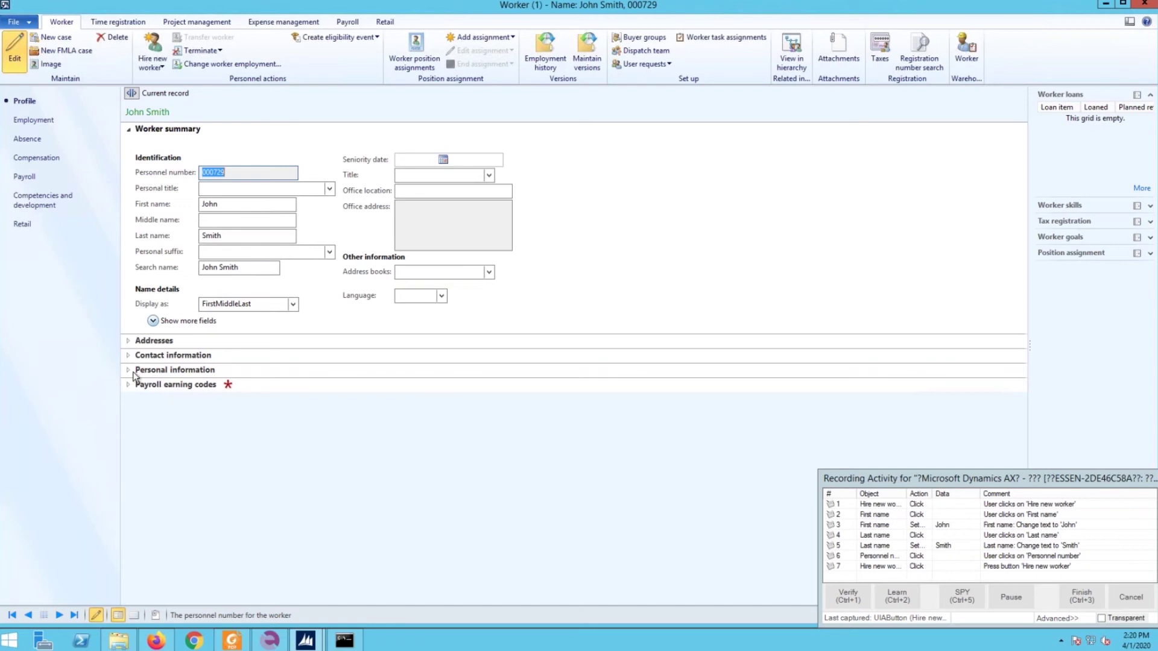
Step: Record adding a new address to the worker's record, with Work as its name or description
click(152, 341)
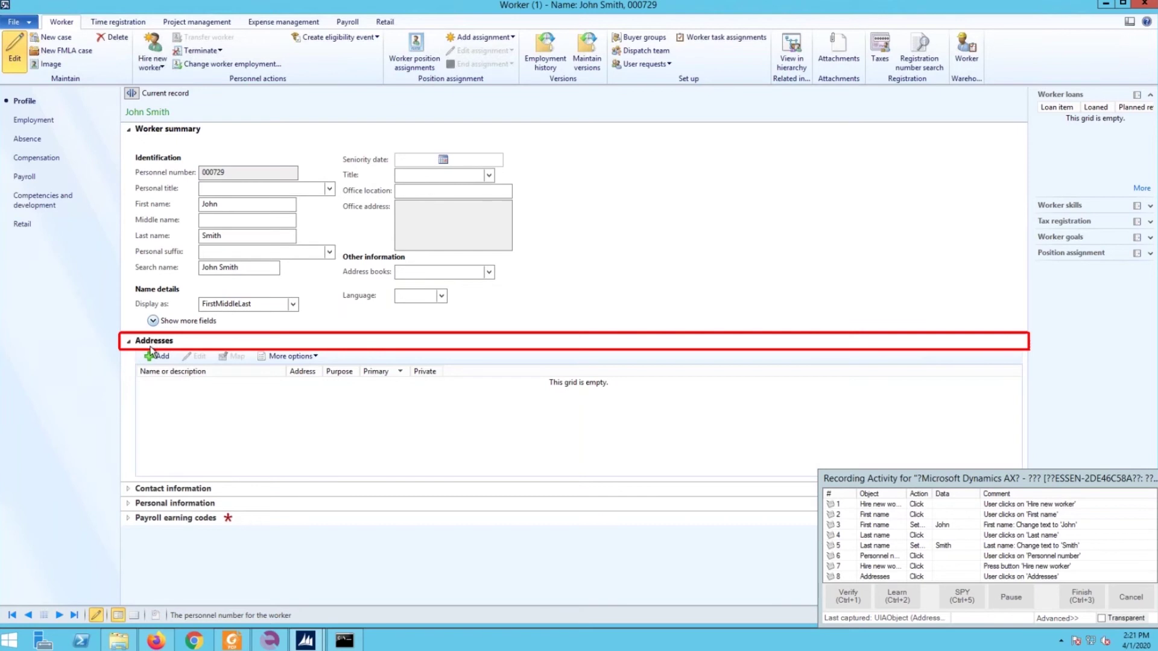
click(157, 357)
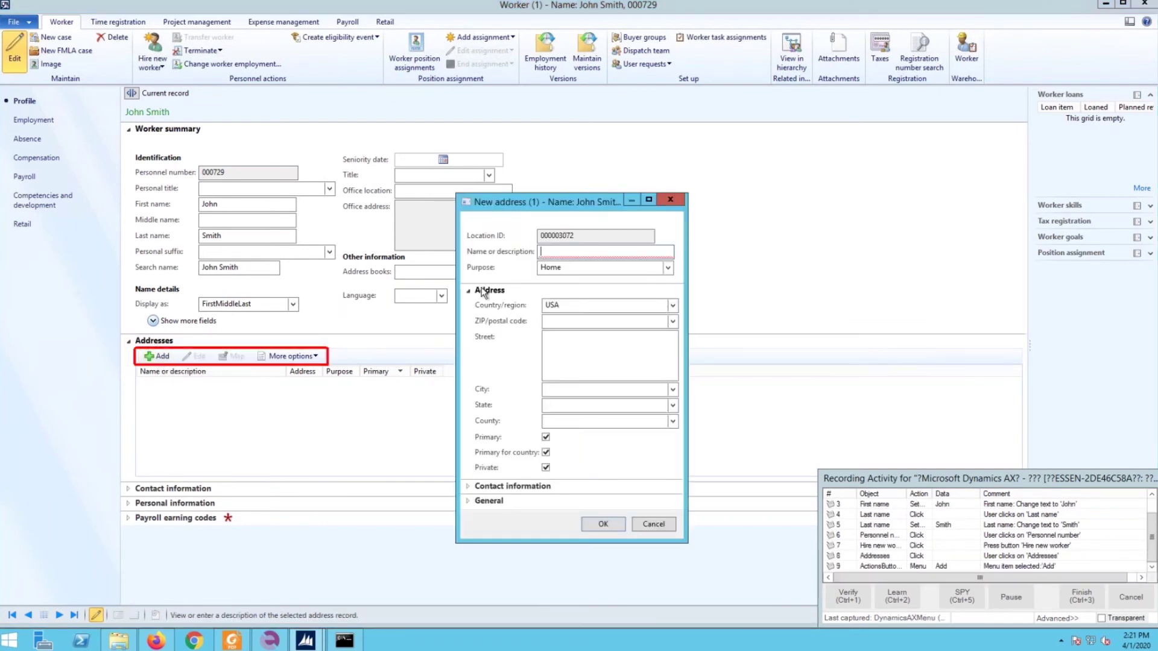
click(557, 250)
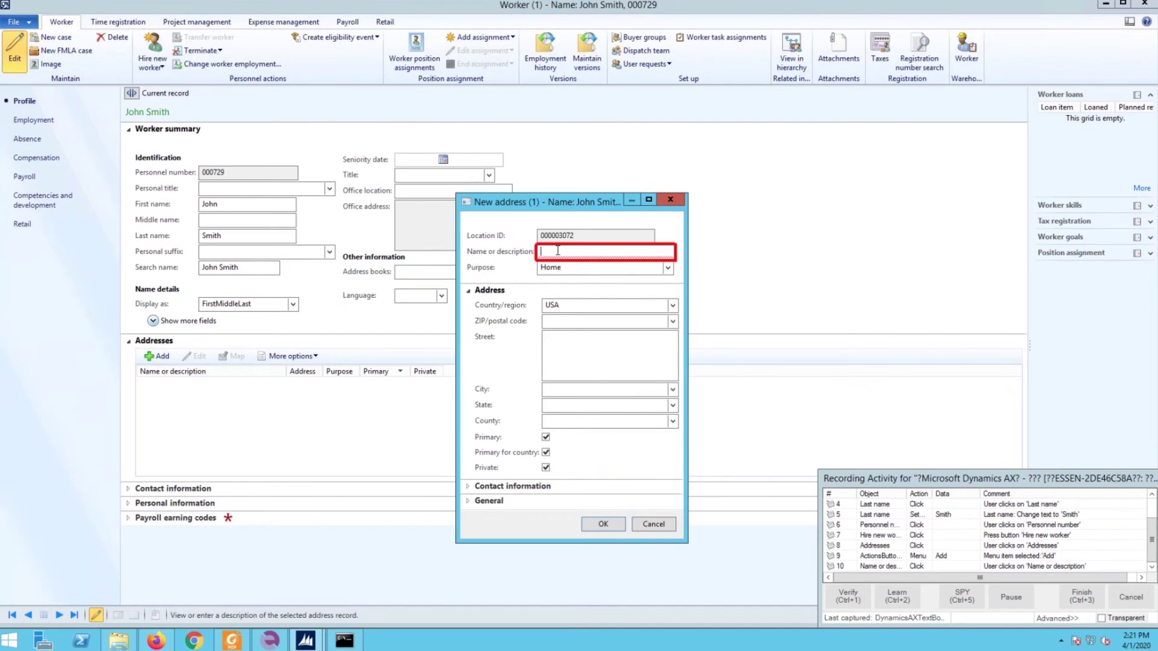
text(Work)
Step: Record changing the new address's purpose from Home to Business, and widen the Action column of the recorded steps list
key(Tab)
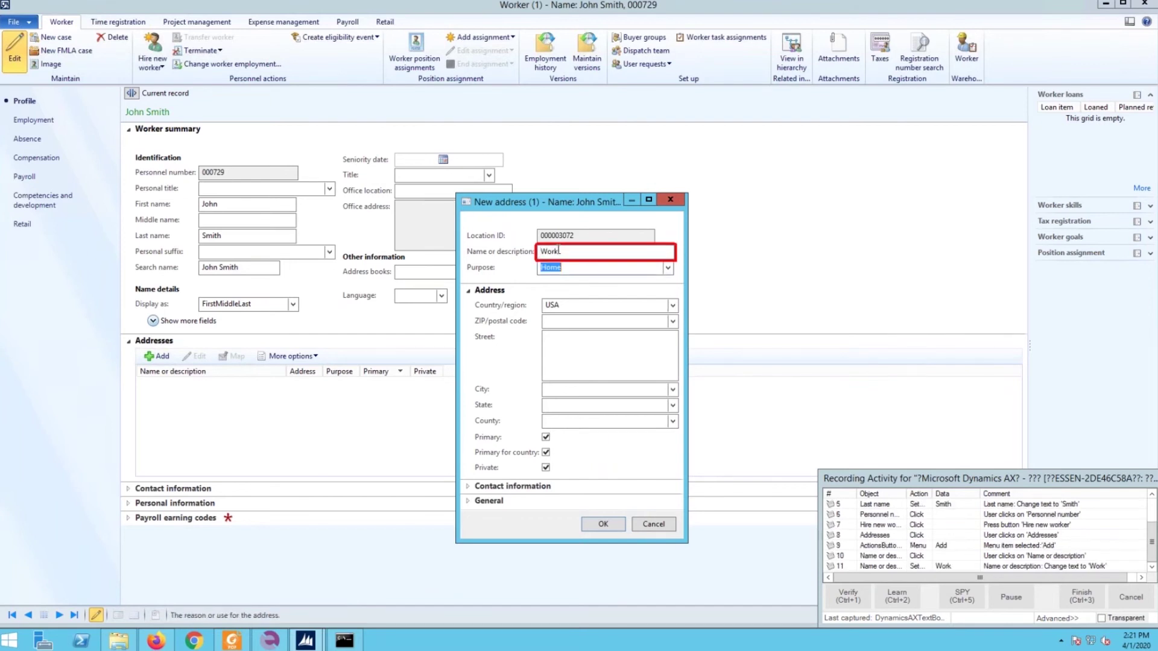
click(668, 269)
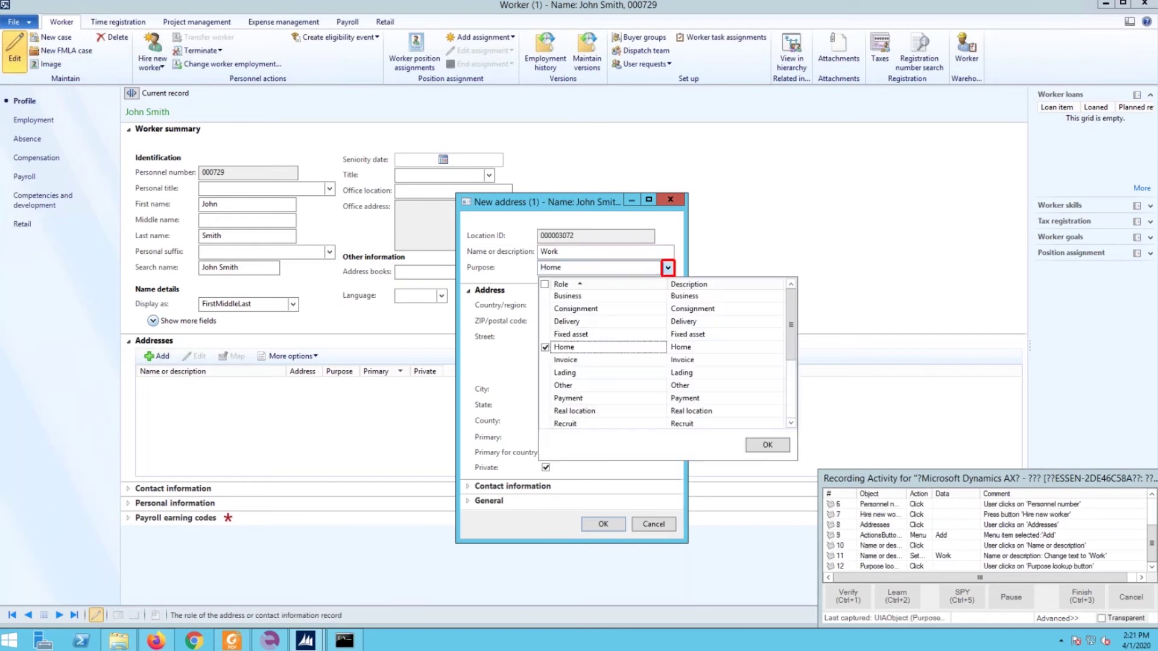
click(591, 294)
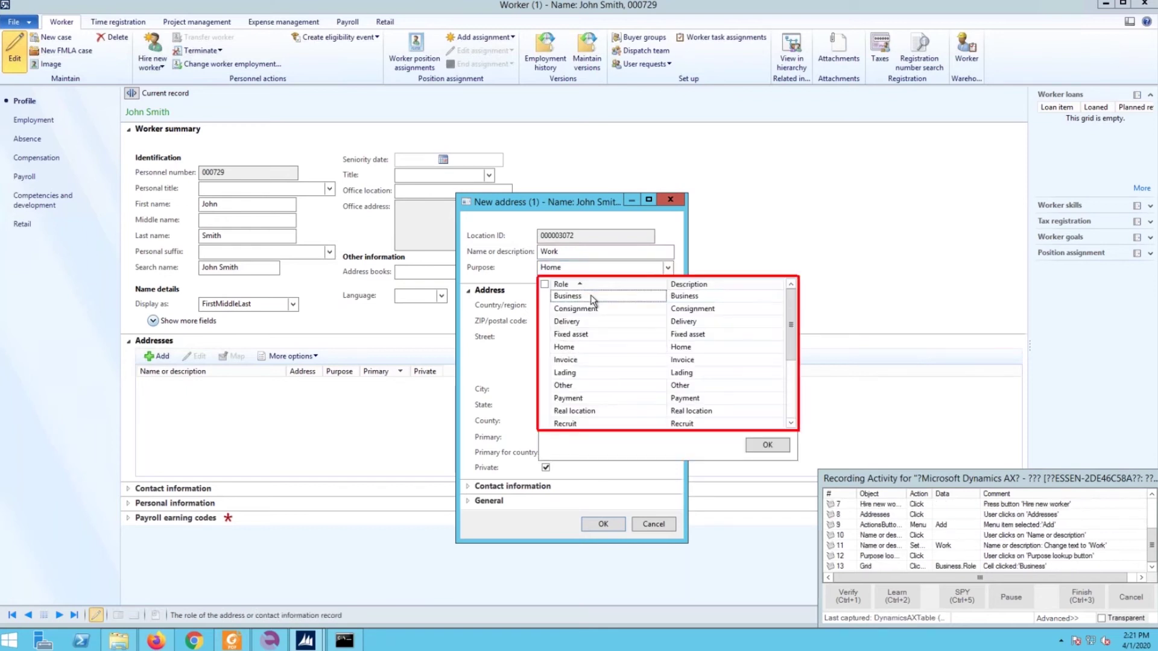
click(545, 298)
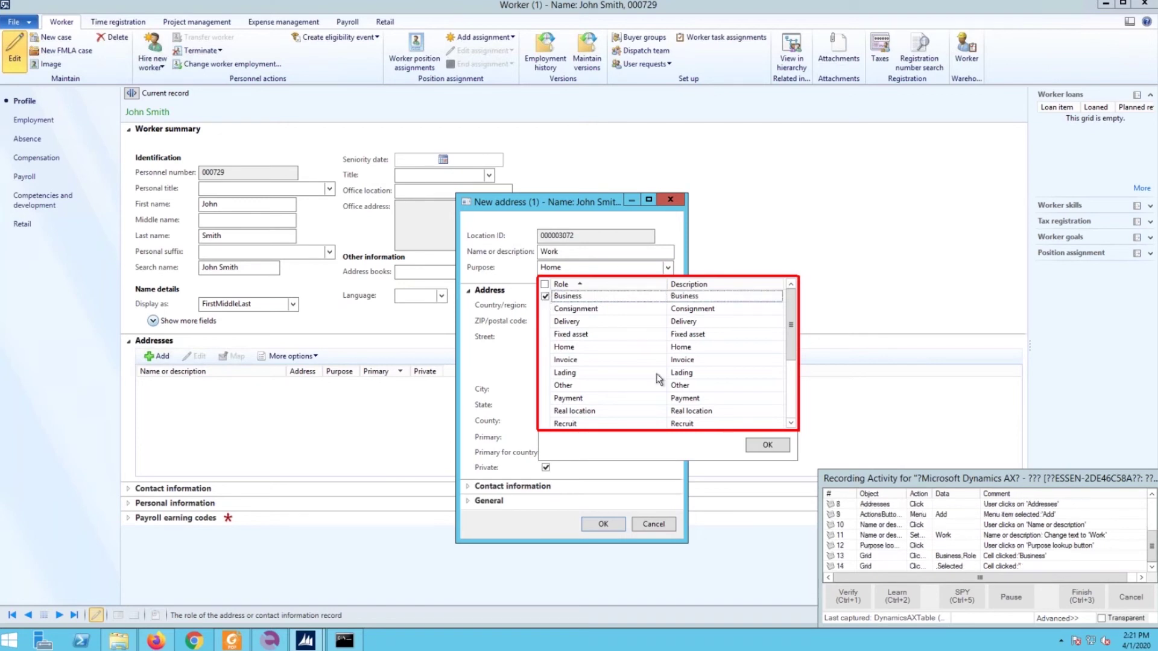
click(766, 446)
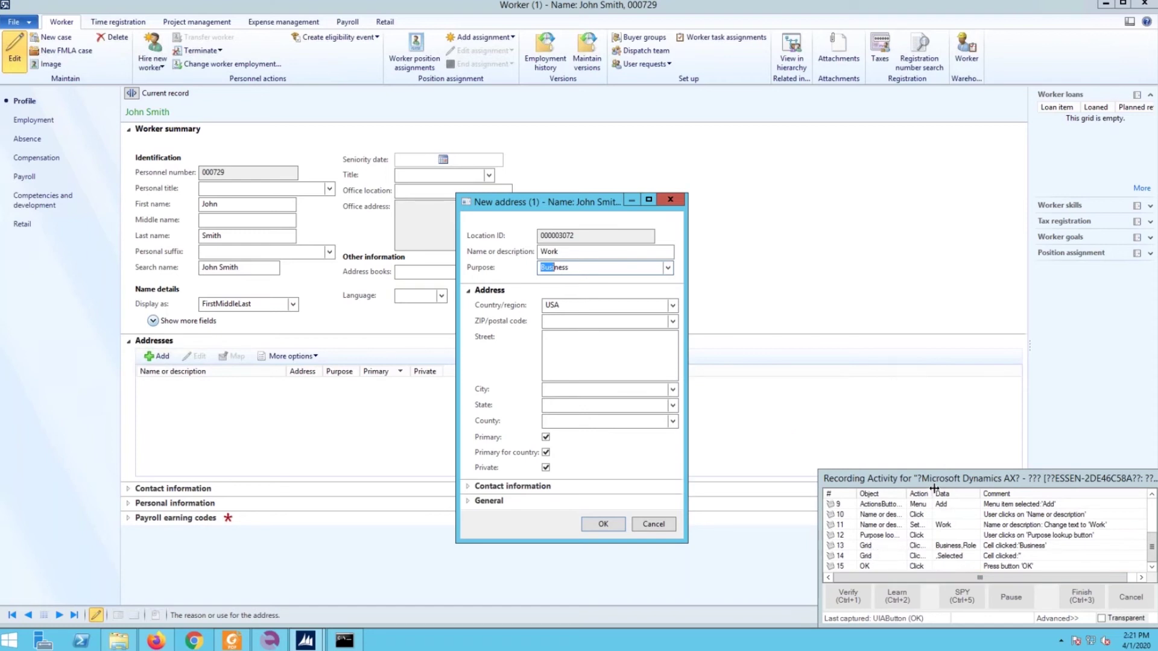
drag(934, 489, 939, 489)
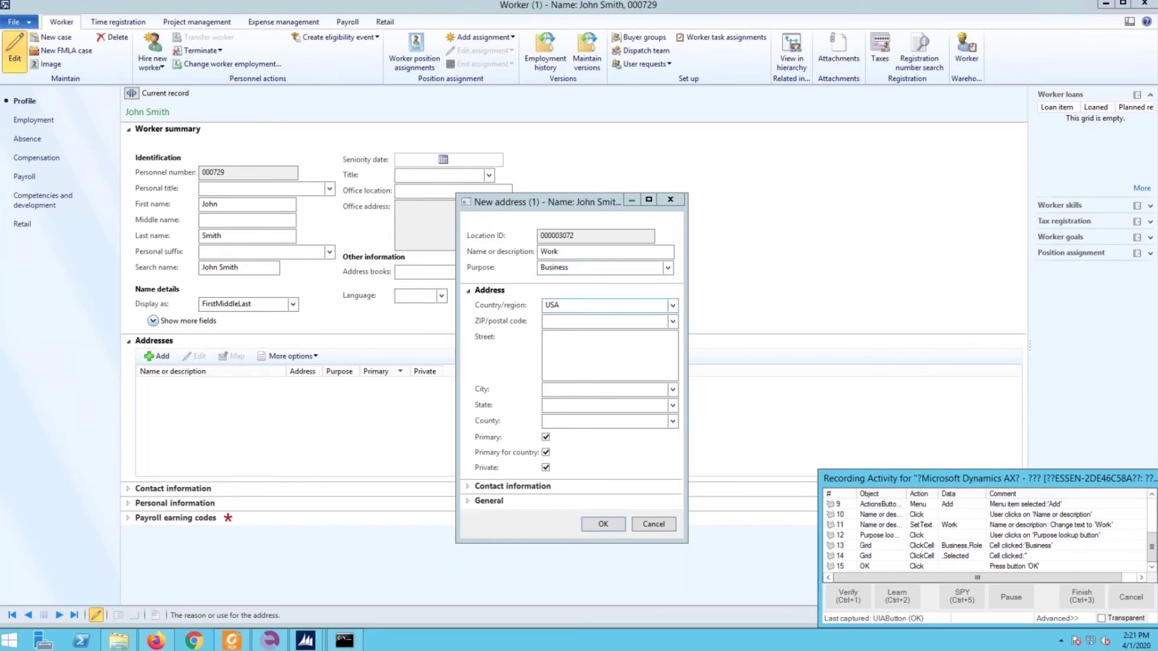
Step: Record filling in the address's ZIP/postal code and street, and confirm the new address
click(565, 322)
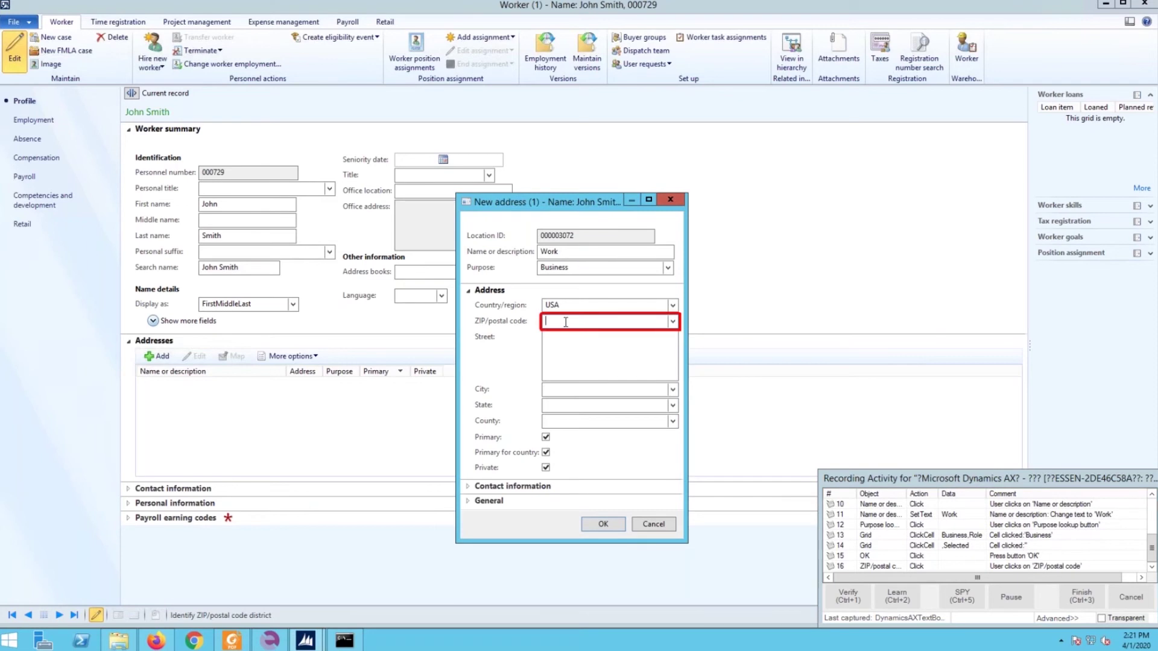
text(20910)
key(Tab)
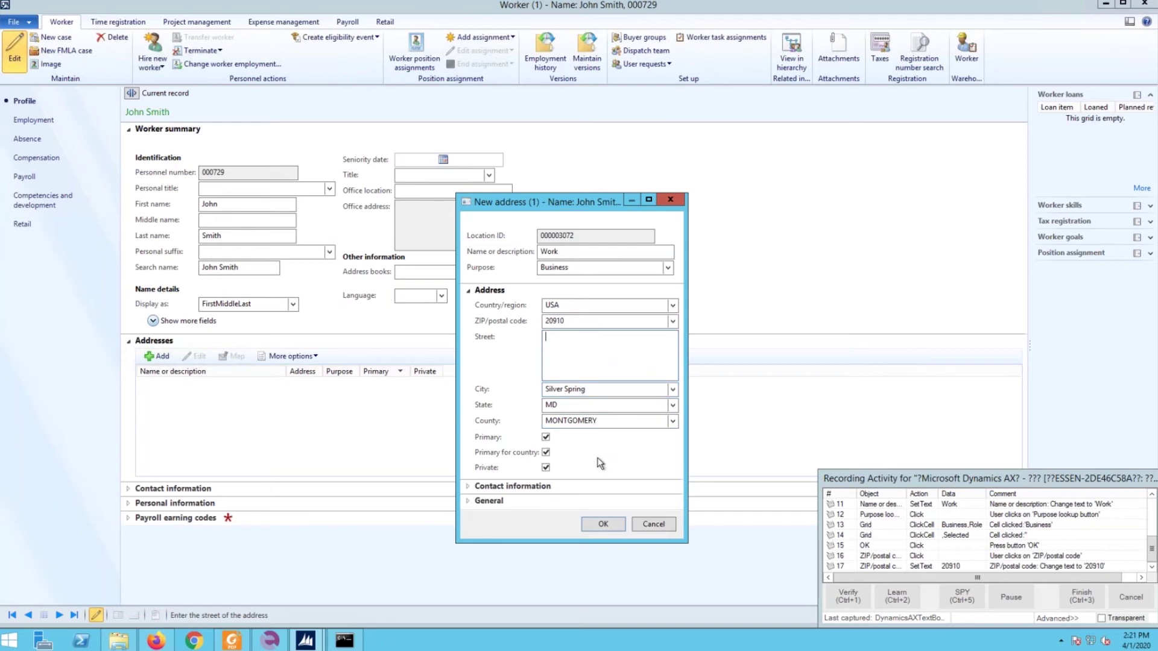
click(568, 345)
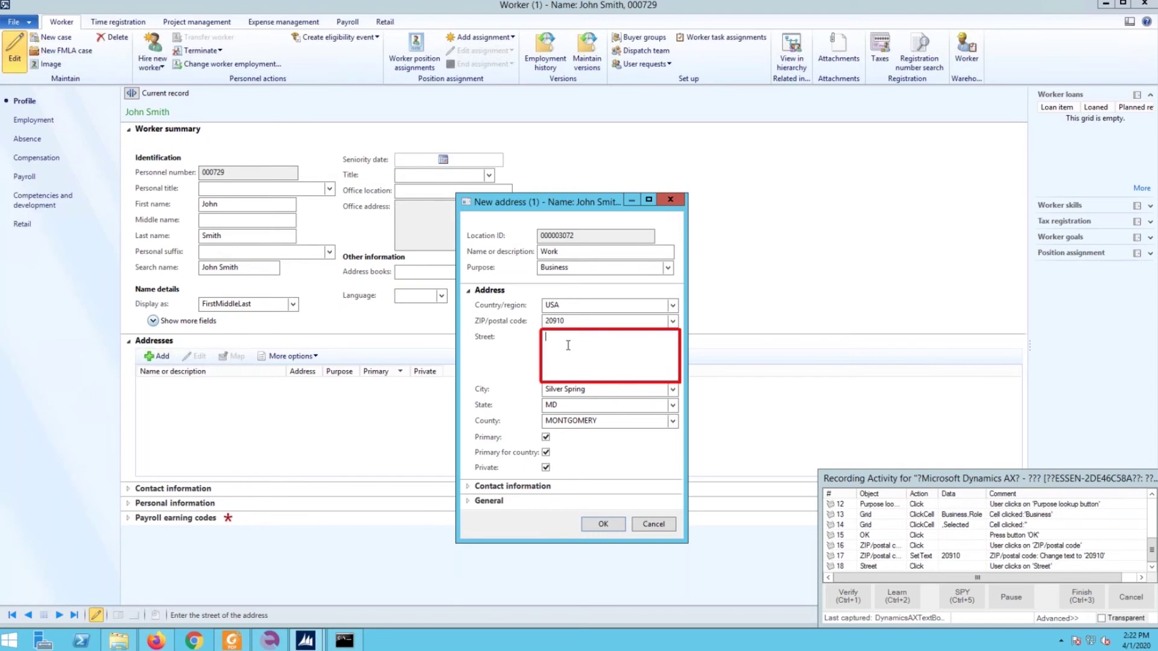
text(Georgia Ave)
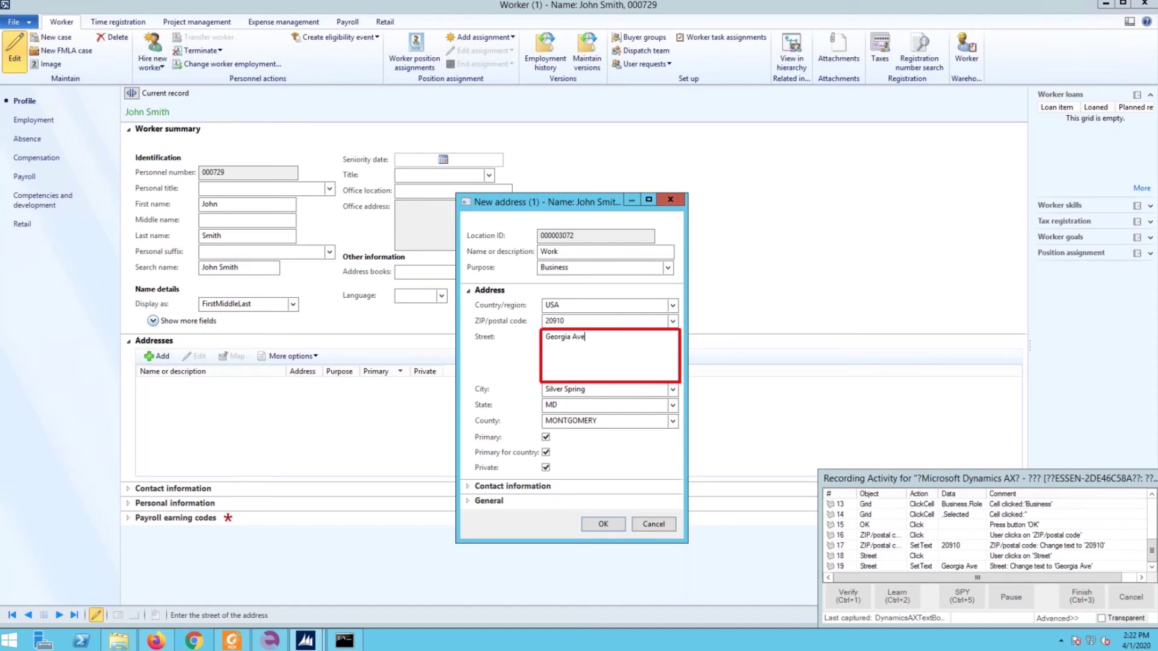
click(604, 524)
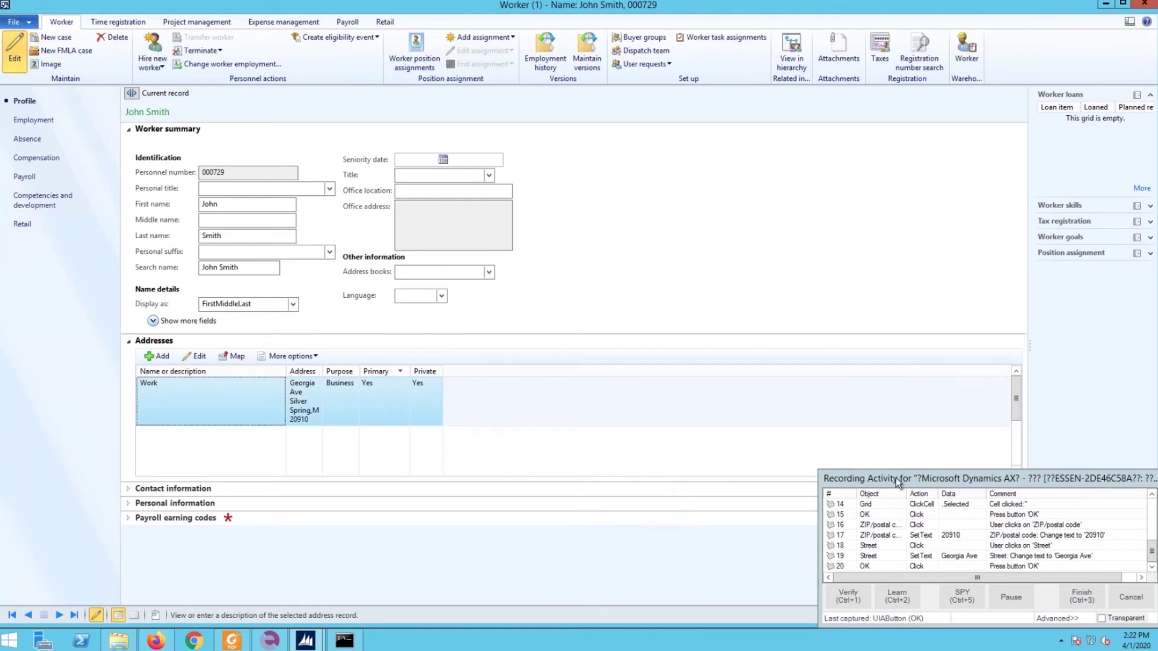
Step: Move the recording window out of the way, record closing the worker form and finish the recording
drag(895, 477, 628, 447)
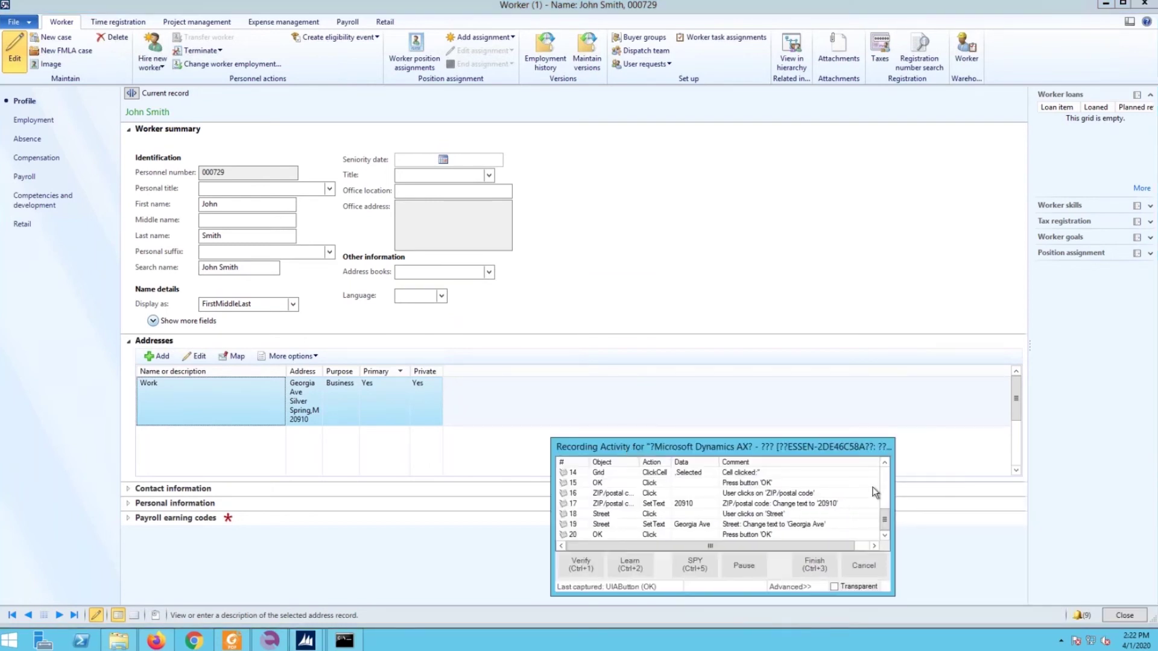
click(1125, 615)
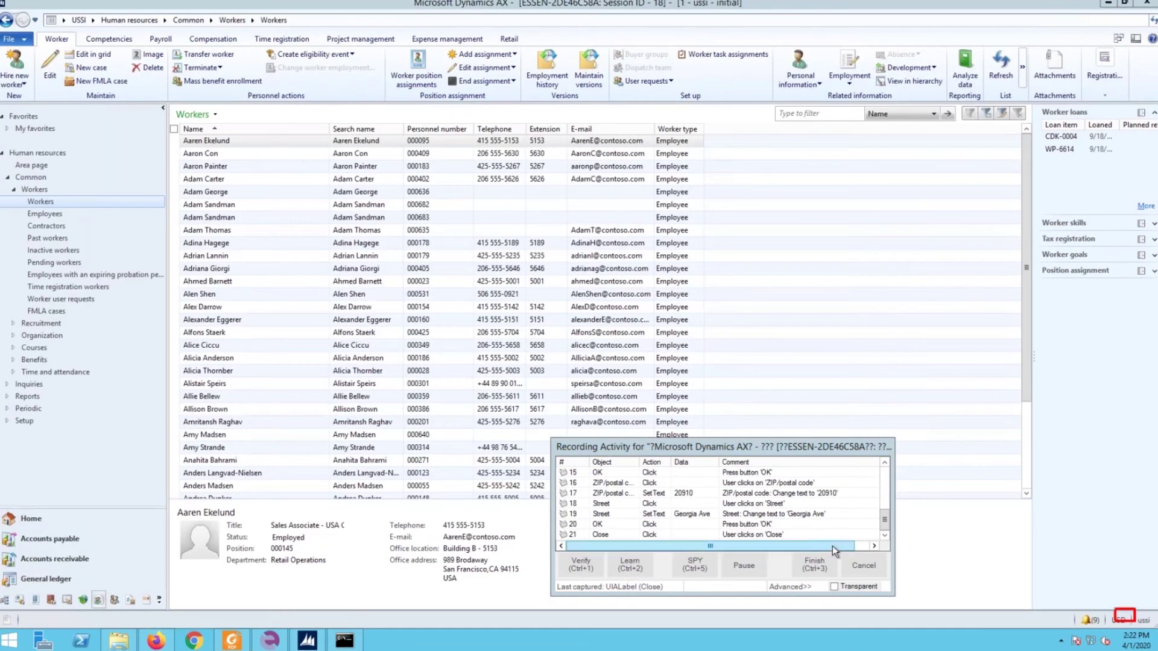
click(813, 573)
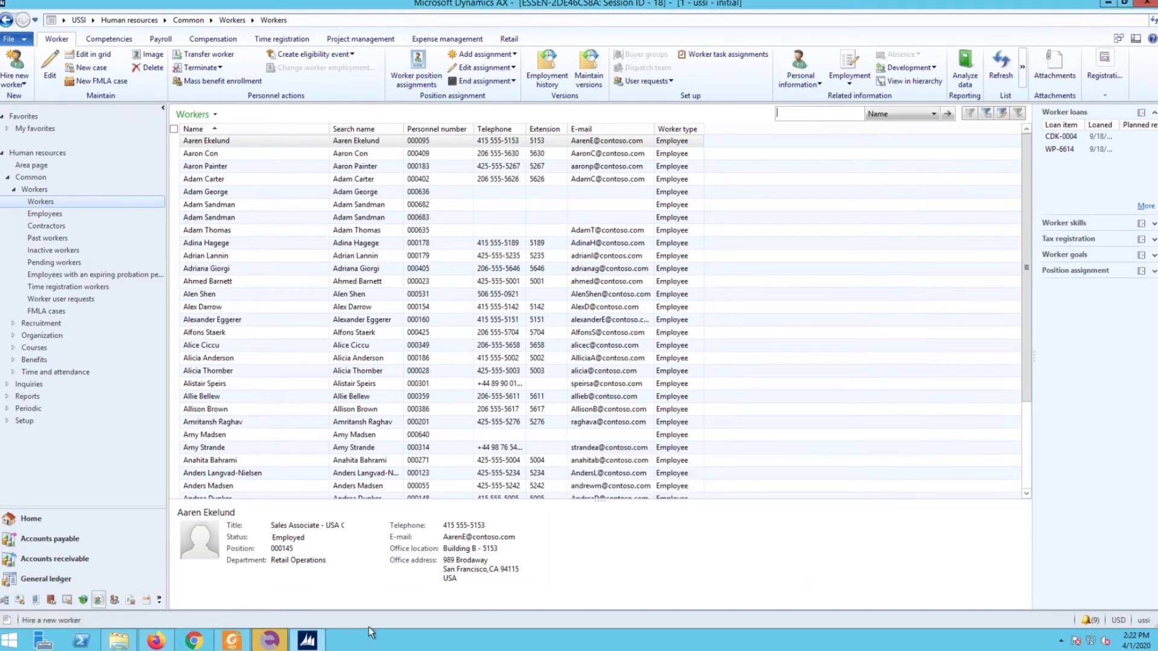
Step: Switch to Rapise and insert the newly recorded steps at row 20 of the RVL script
click(270, 640)
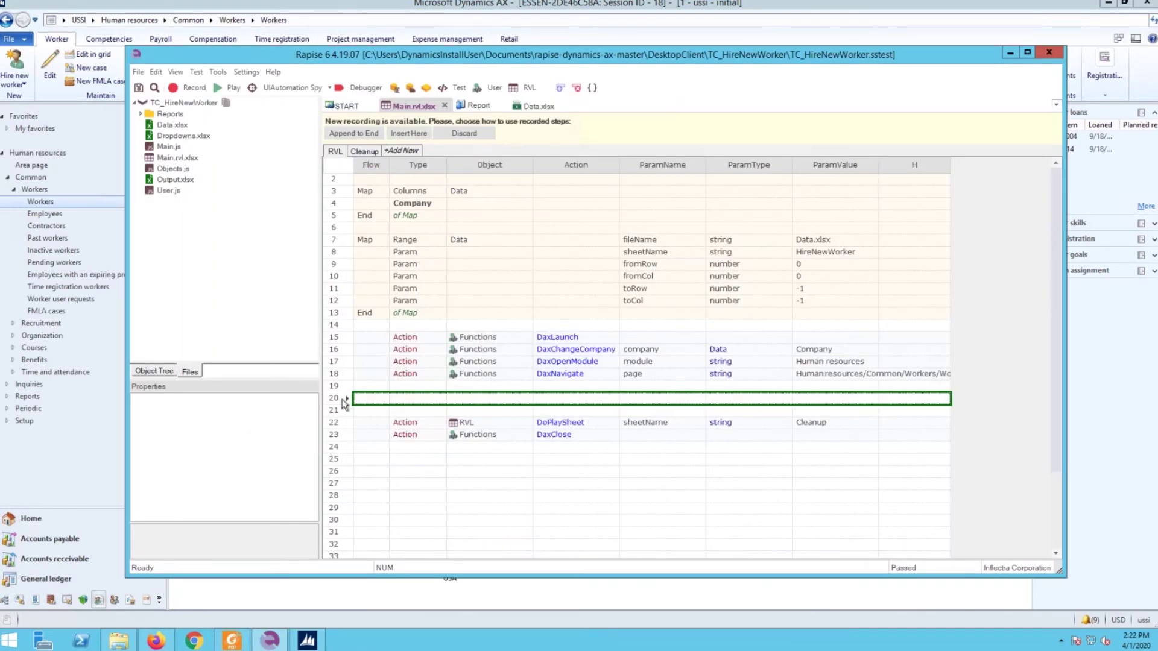
click(414, 135)
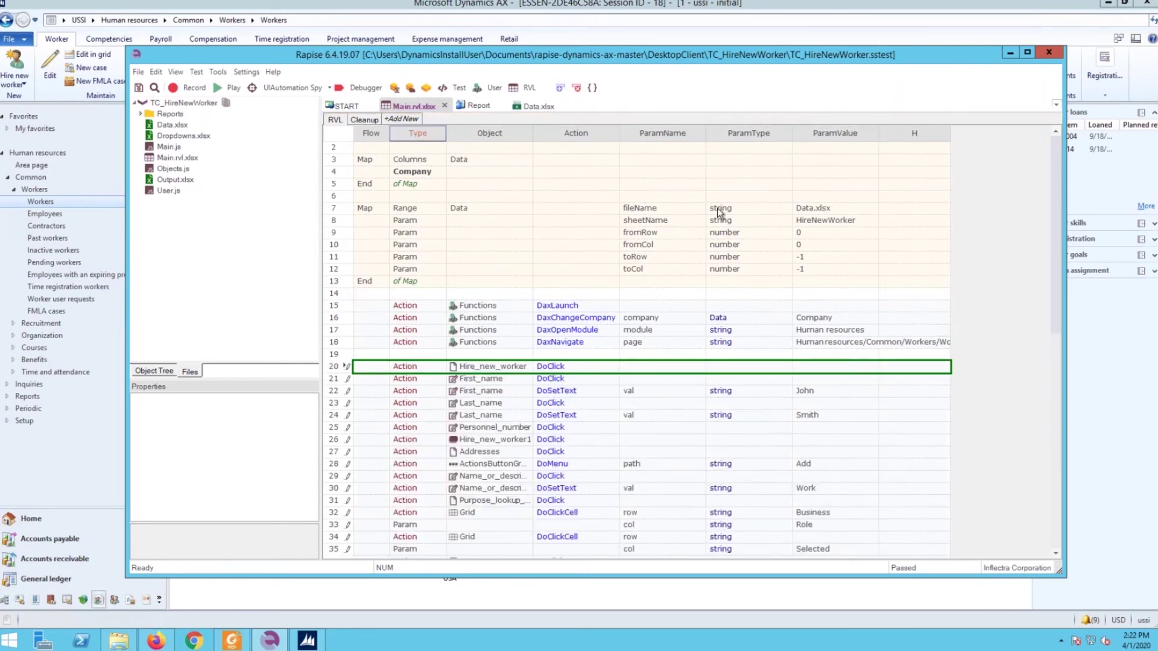
drag(1059, 292, 1068, 400)
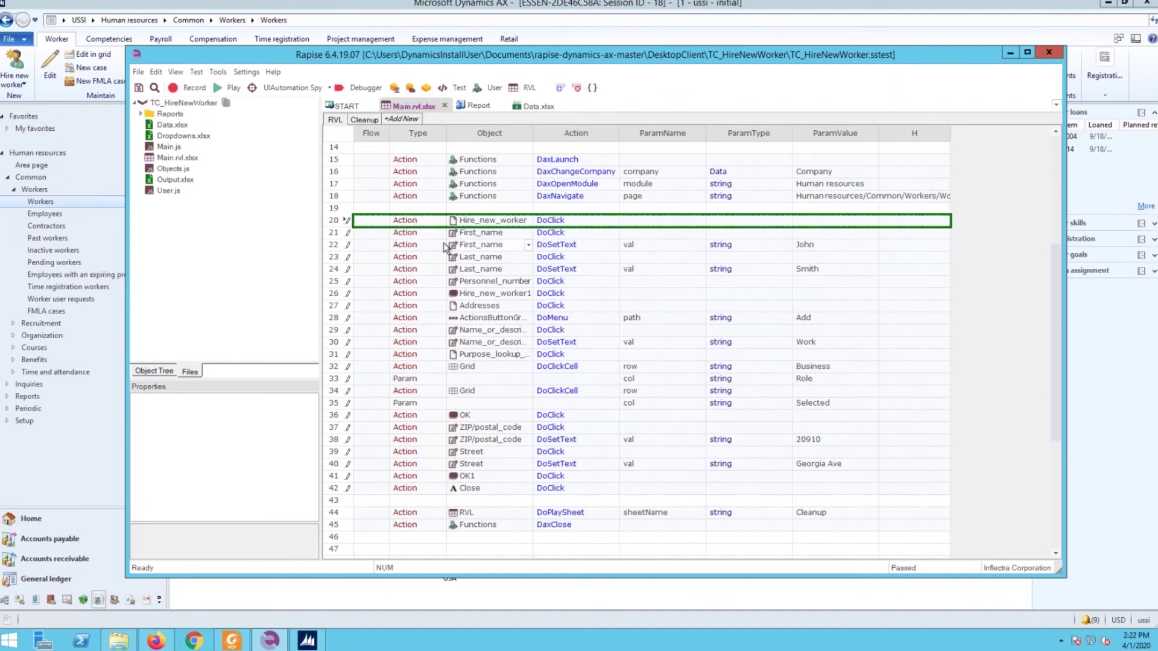
Step: Examine the recorded objects grouped under the Microsoft Dynamics AX and Worker windows in the object tree
click(155, 372)
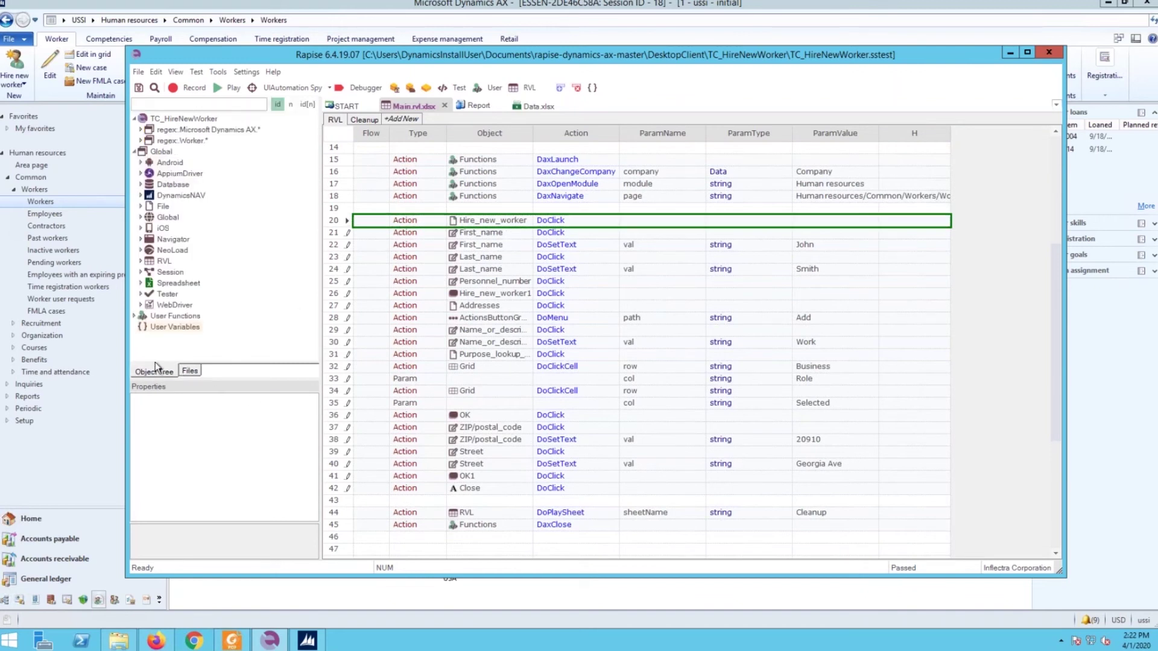
click(141, 130)
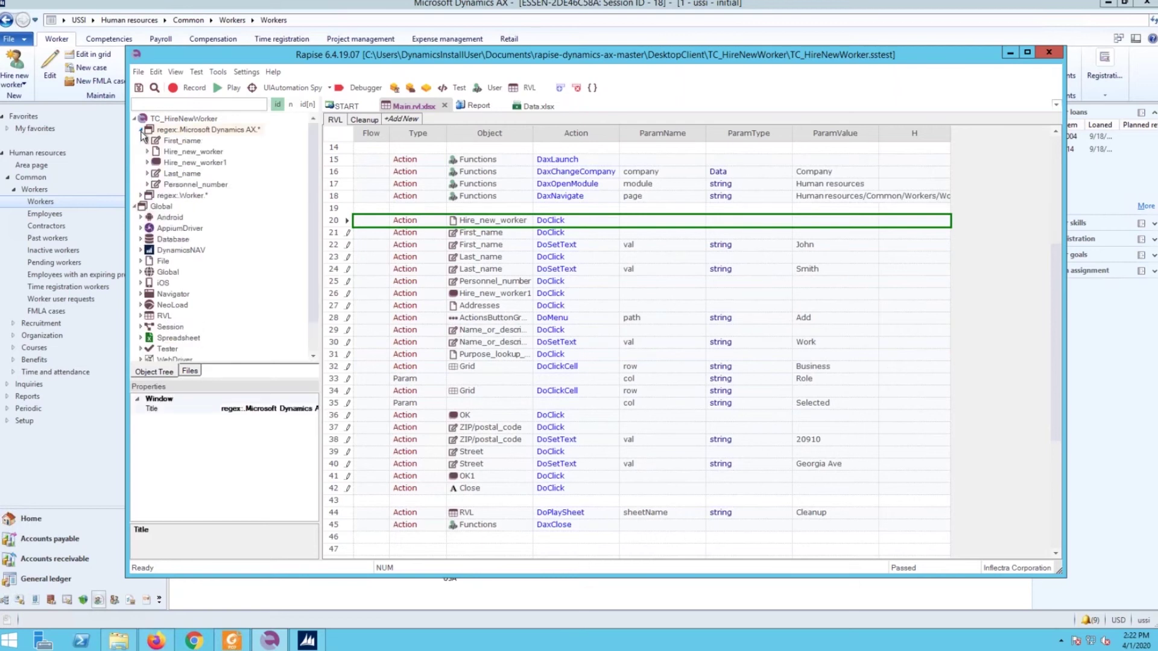
click(141, 196)
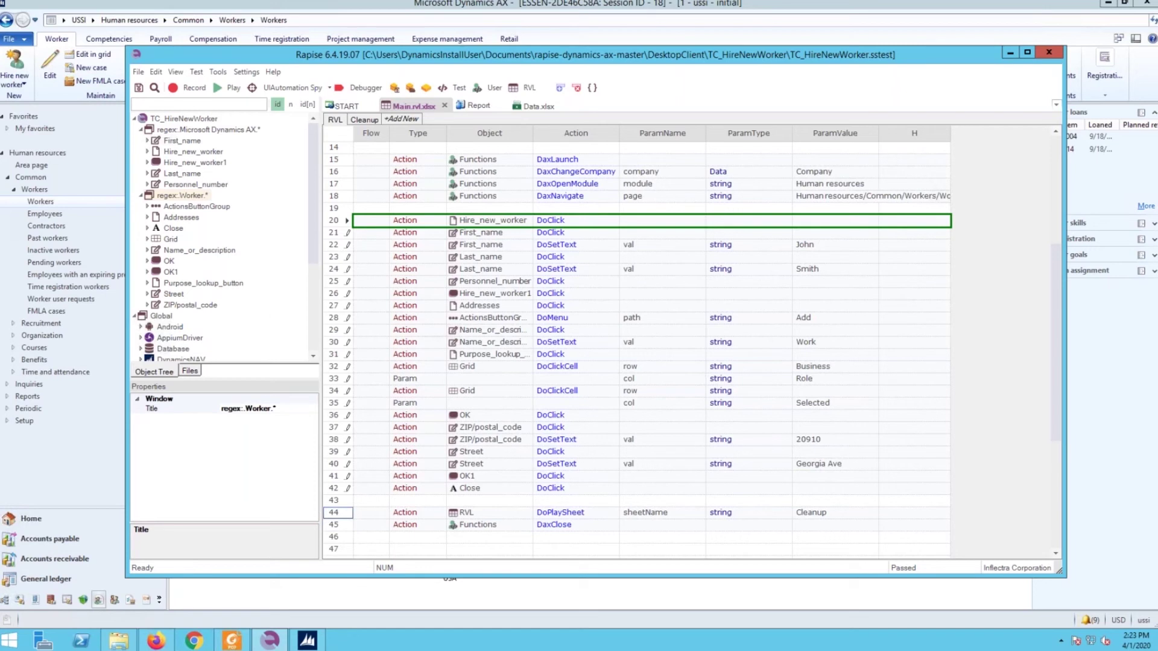
Step: Open the Cleanup sheet called by DoPlaySheet, select row 3 and check the Workers list in Dynamics AX before returning to Rapise
click(340, 513)
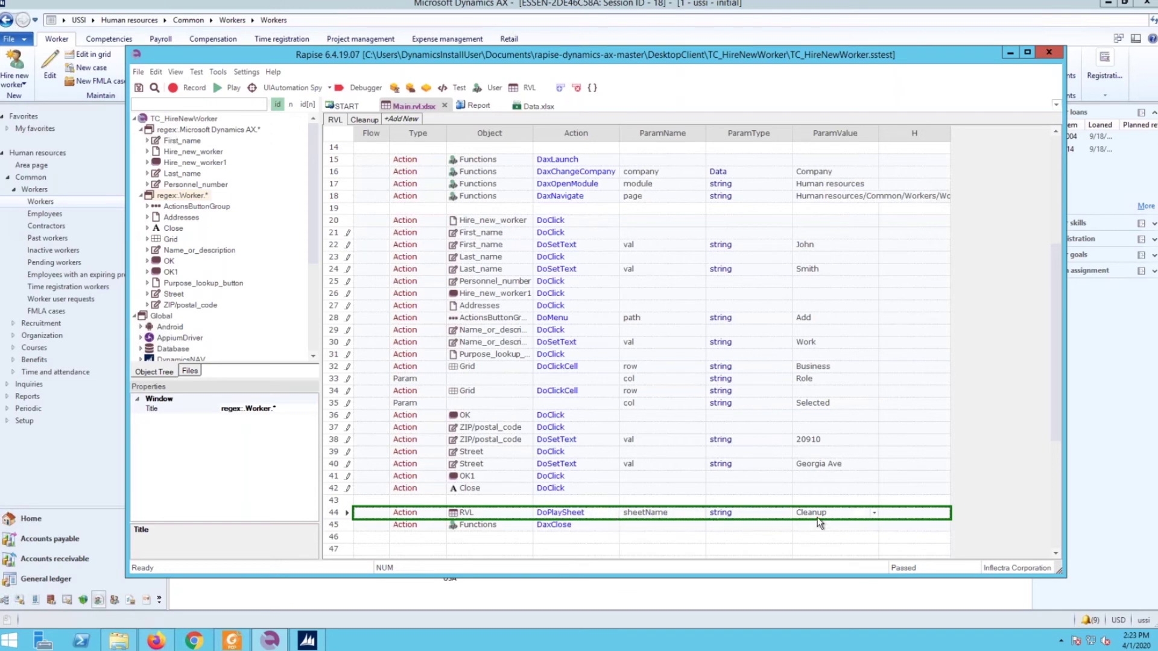
click(364, 119)
click(342, 160)
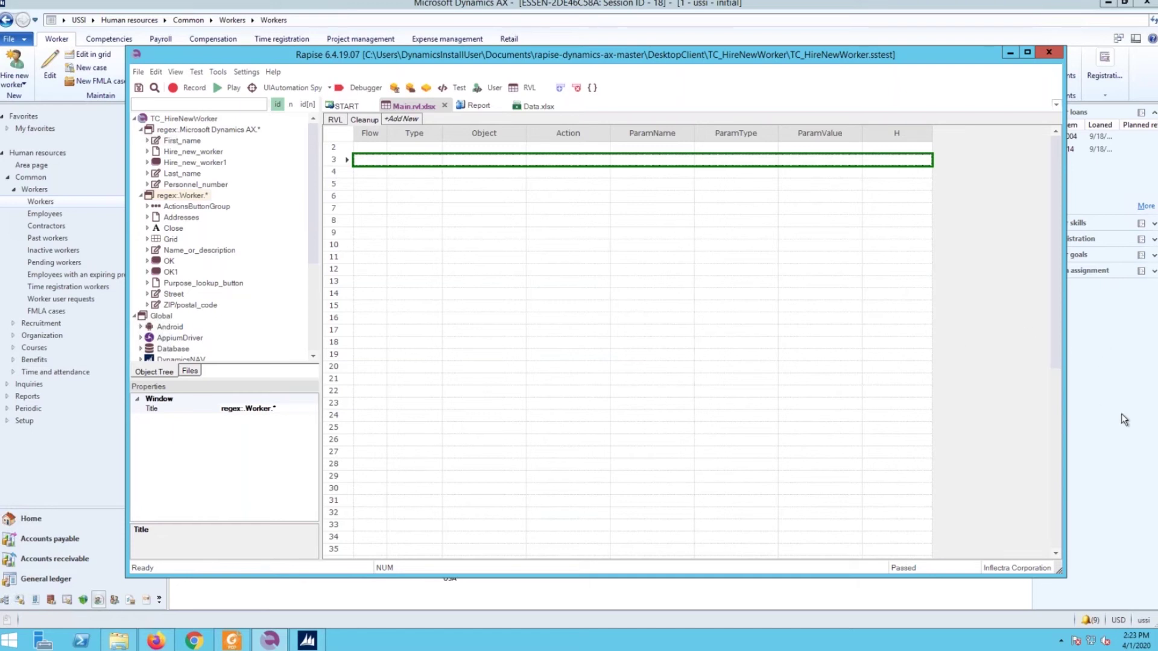
key(F5)
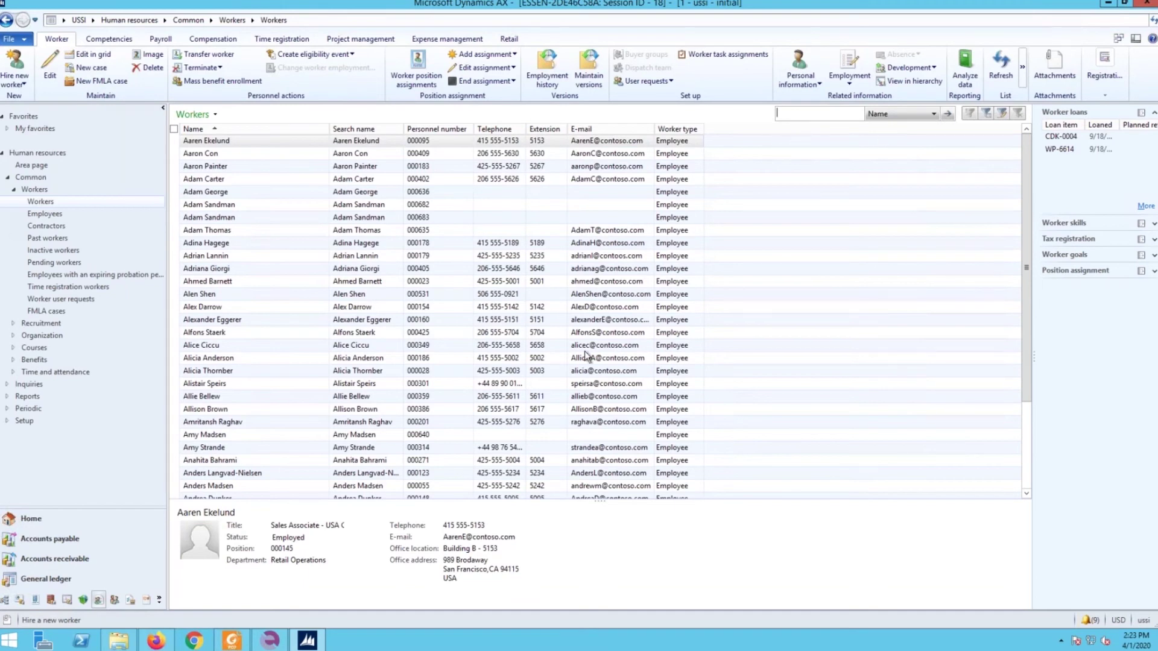
click(269, 644)
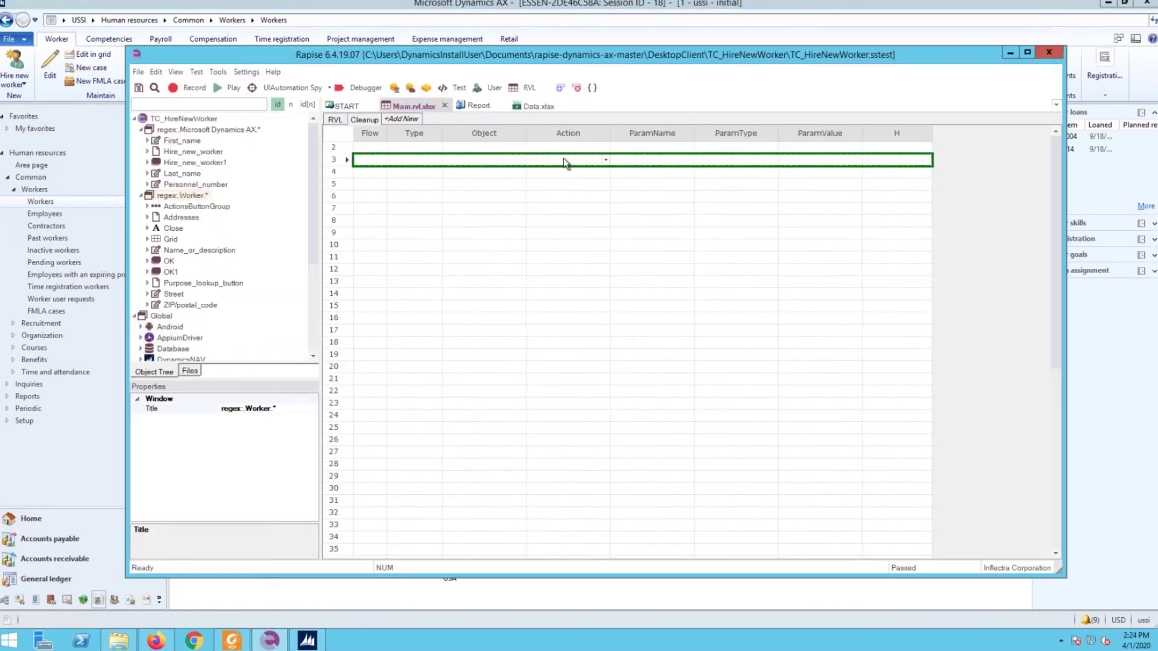
Step: Add a Functions DaxFilterGrid action in row 3 of the Cleanup sheet, with the worker's full name as its value parameter
click(491, 160)
text(Functions)
key(Tab)
text(C)
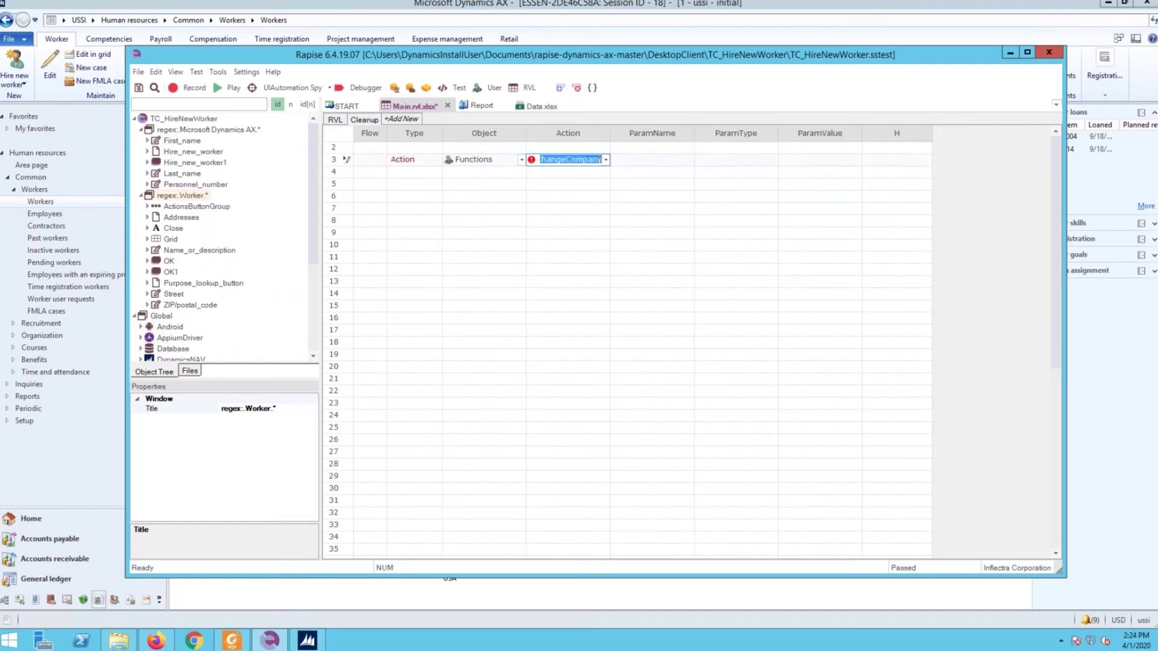
text(DaxFilterGrid)
key(Tab)
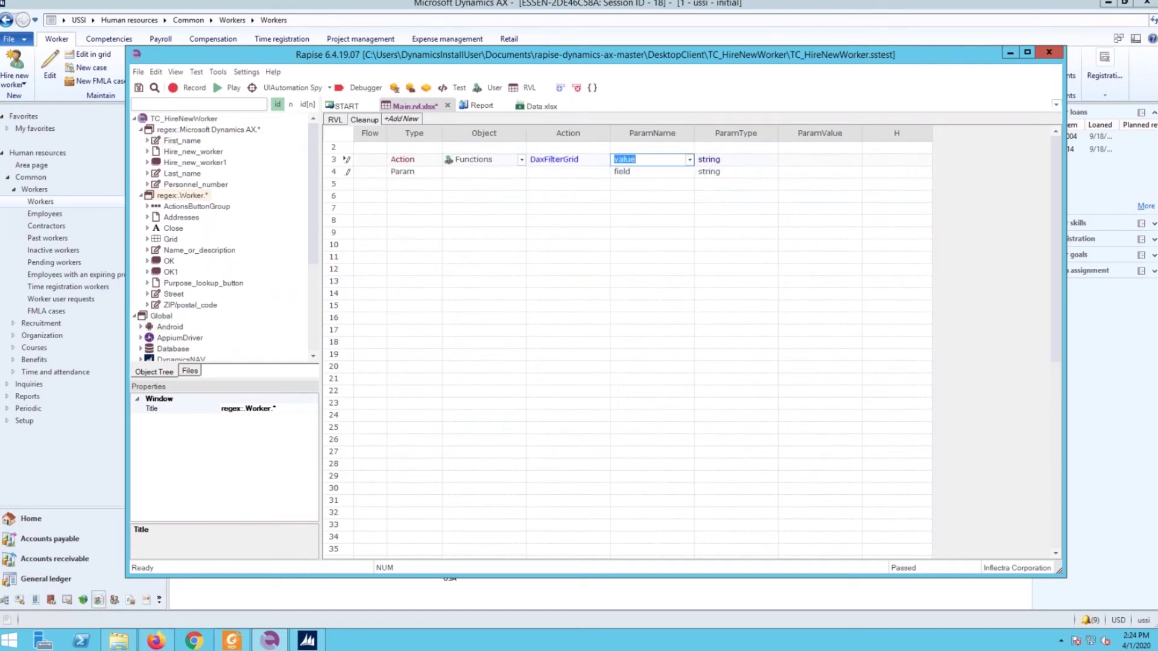
click(788, 157)
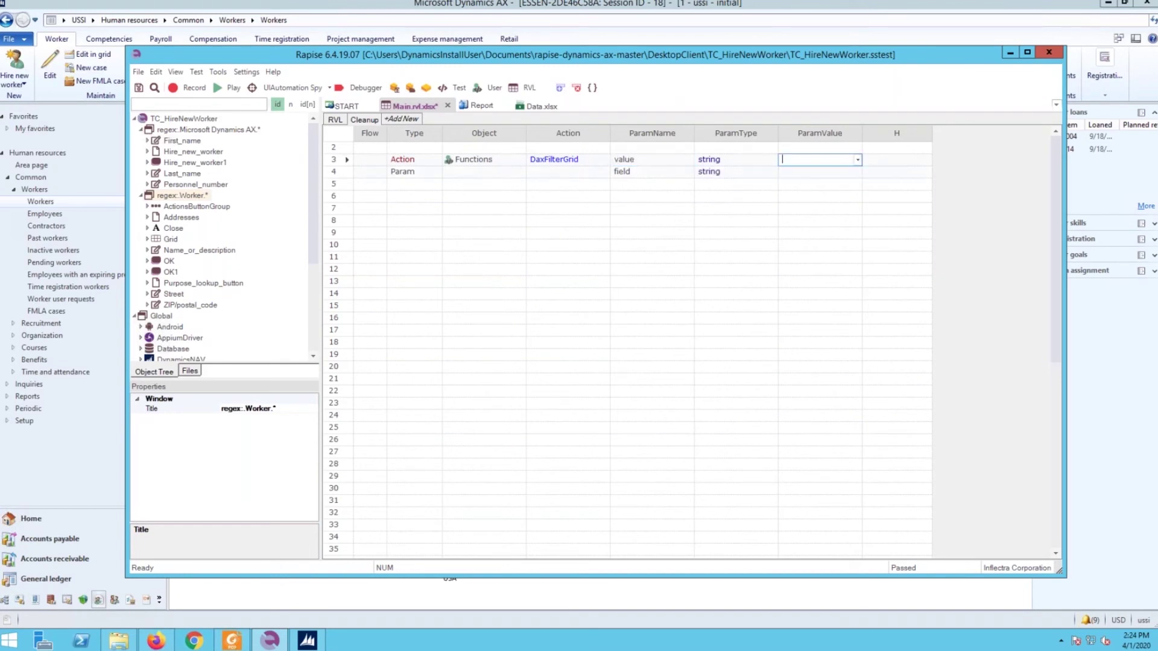
text(John Smith)
Step: Check the filter field options of the Dynamics AX Workers list, set the field parameter in Rapise to Name and save the script
click(819, 171)
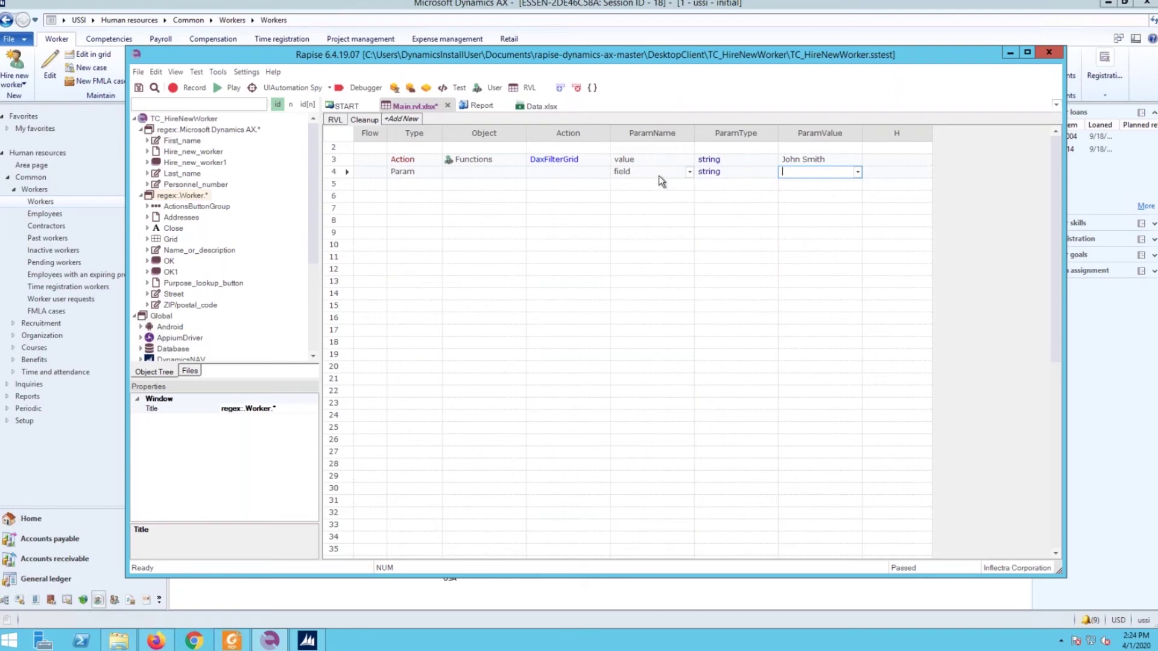
click(1087, 340)
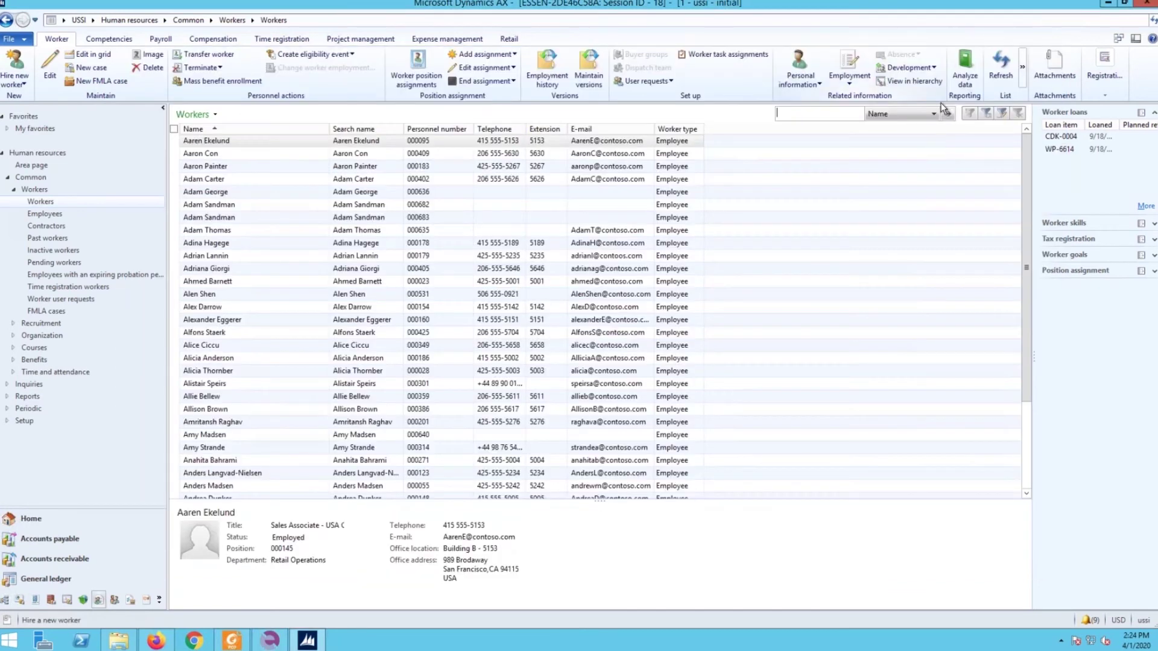
click(935, 114)
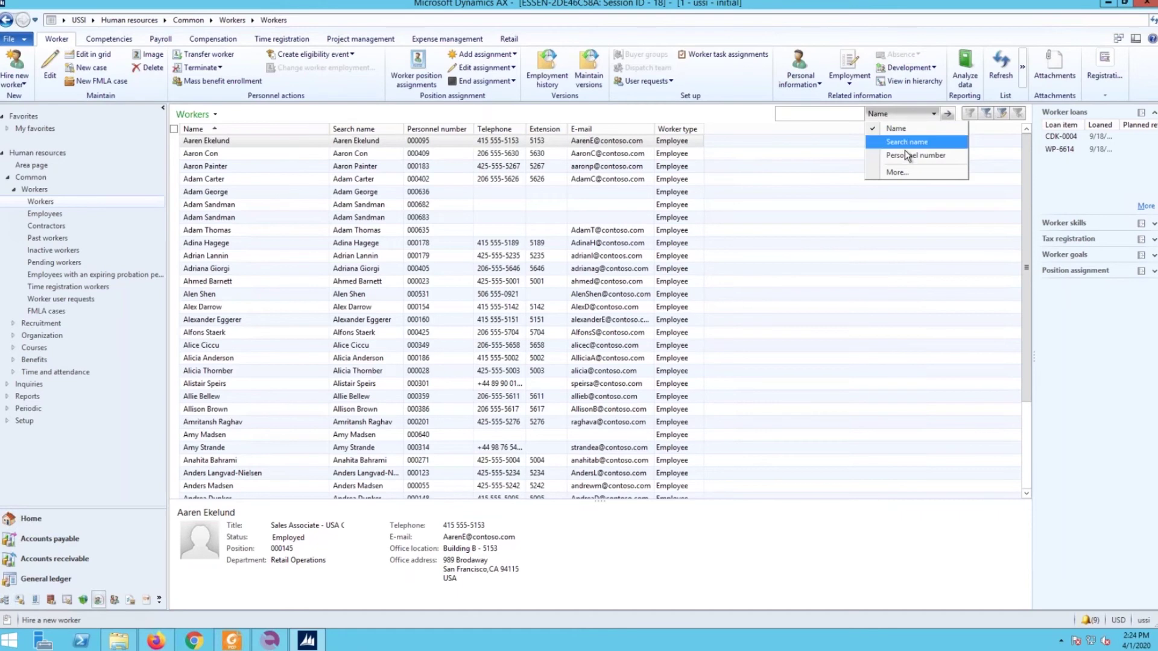
click(825, 129)
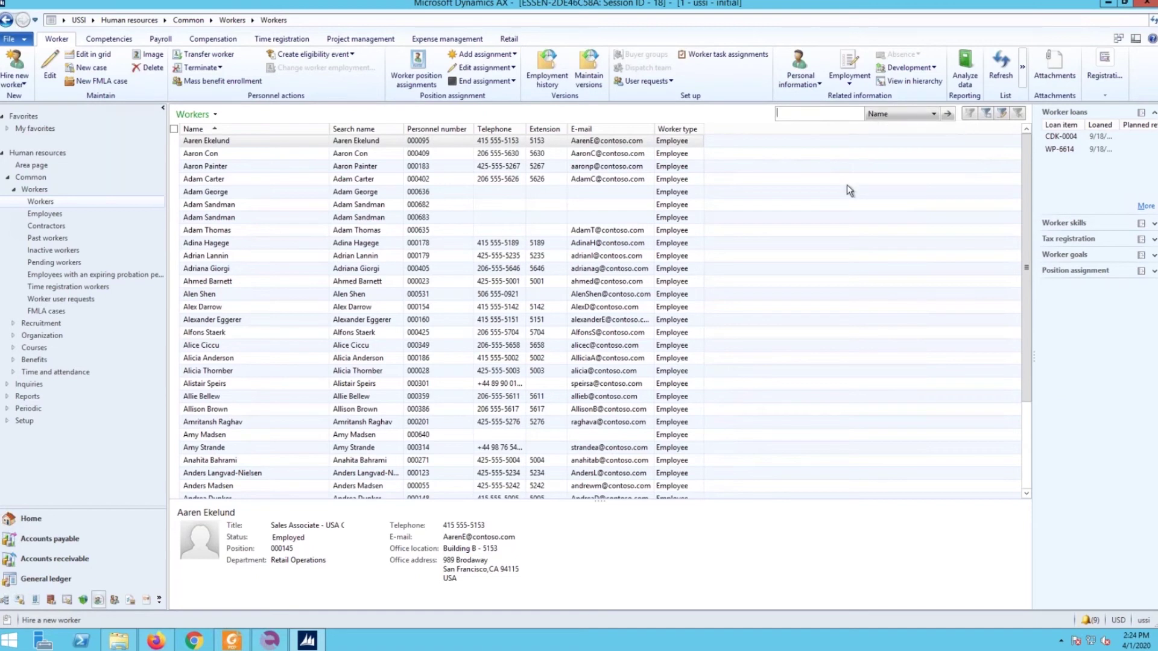
click(270, 642)
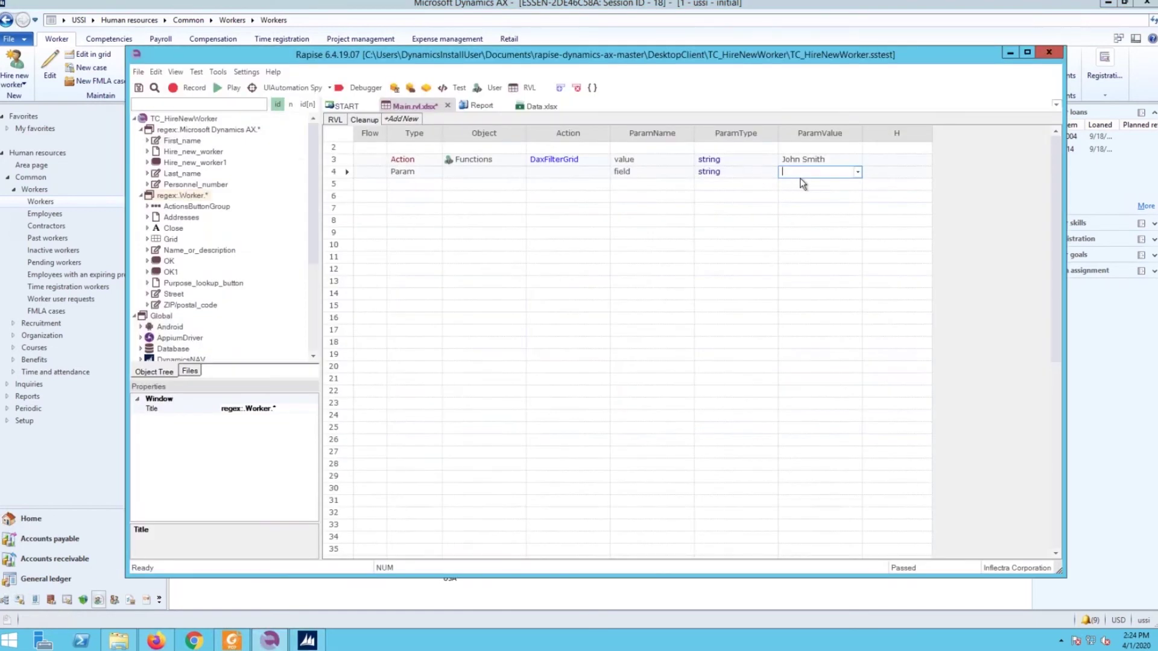
text(Name)
key(Return)
key(ctrl+s)
Step: Run only the DaxFilterGrid action in rows 3 and 4 to filter the Workers list by the worker's name
click(335, 159)
right_click(348, 174)
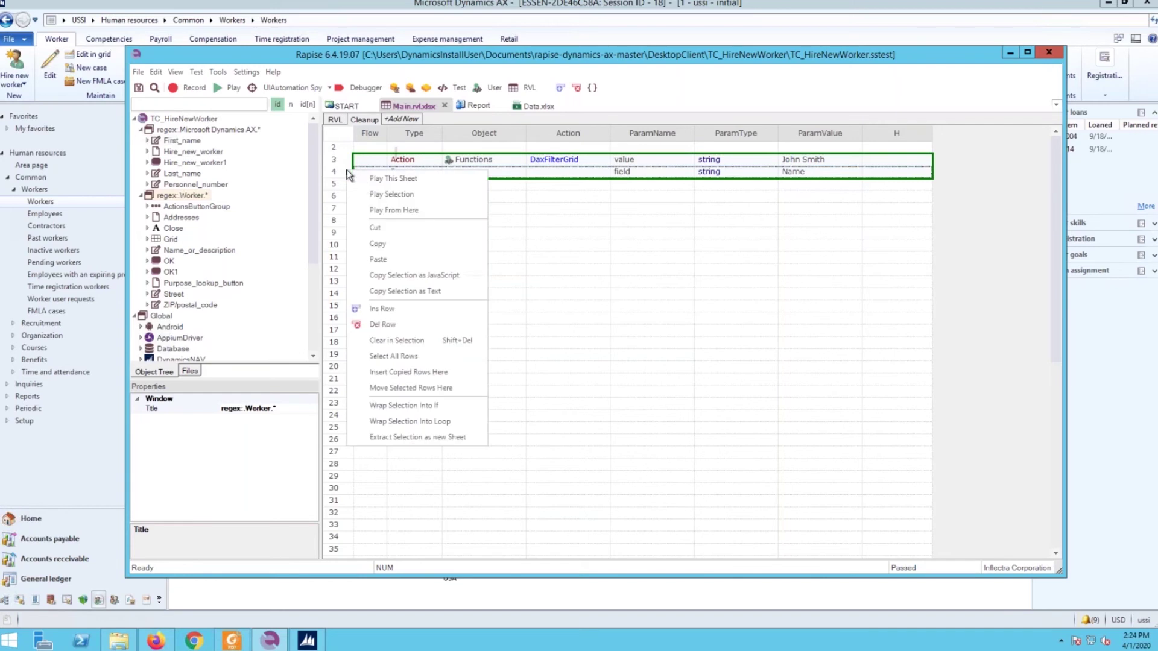
click(375, 193)
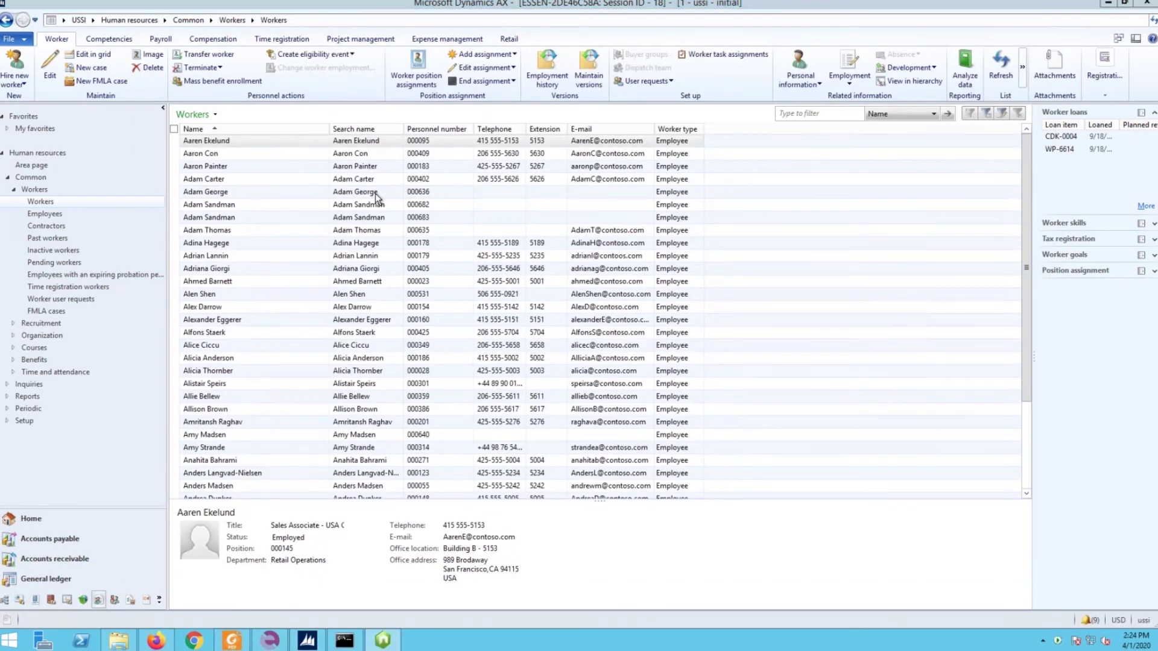
text(John Smith)
click(915, 128)
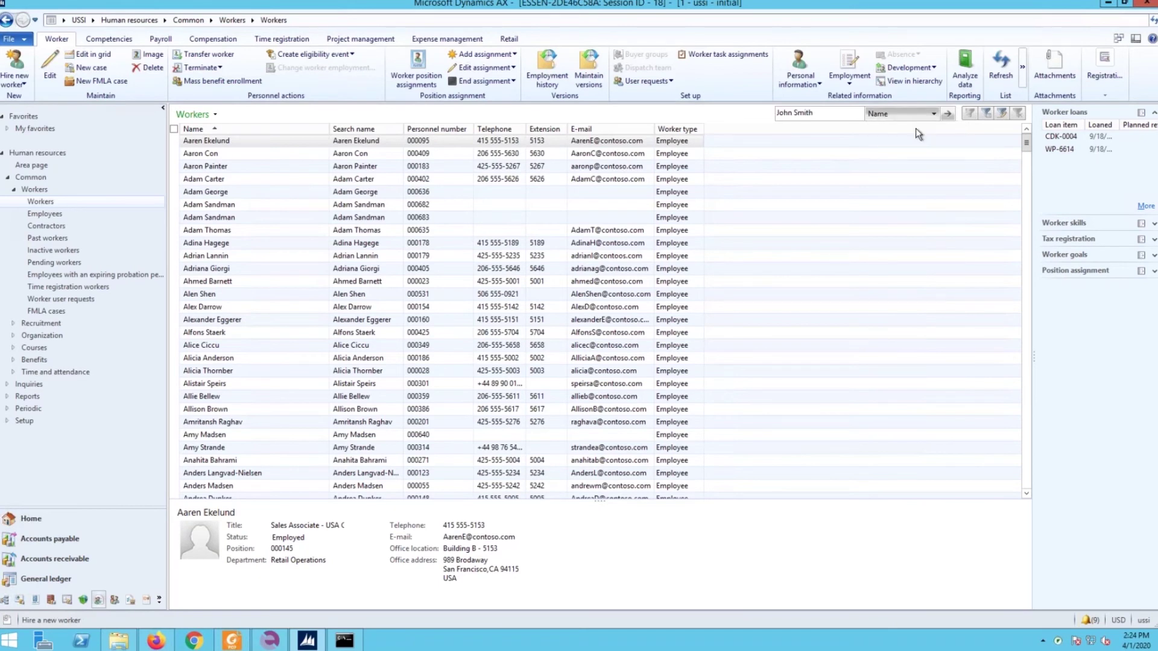
Step: Apply the Name filter, record from Rapise selecting the filtered worker in Dynamics AX and confirming its deletion, and finish the recording into the Cleanup sheet
click(947, 113)
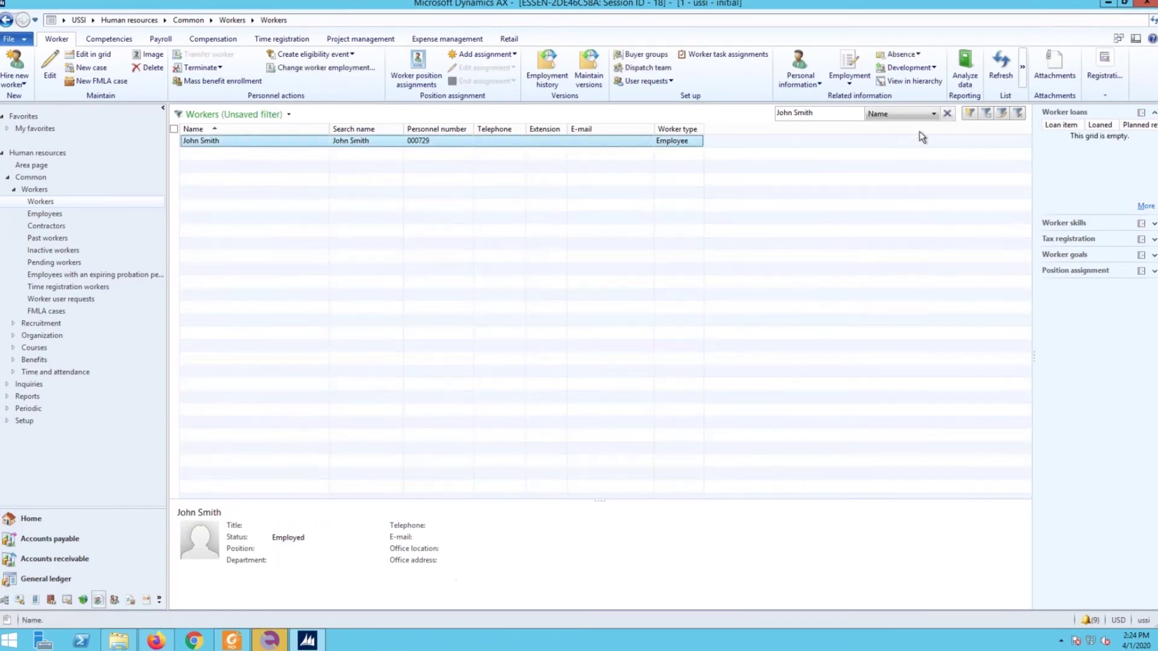
click(281, 641)
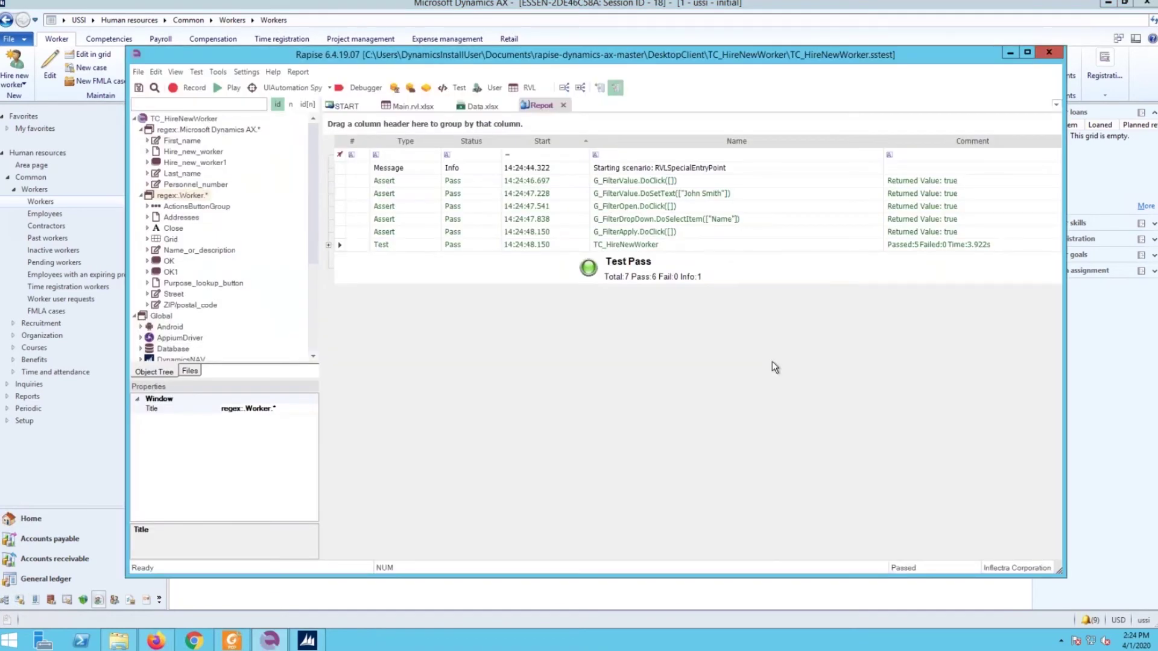
click(194, 90)
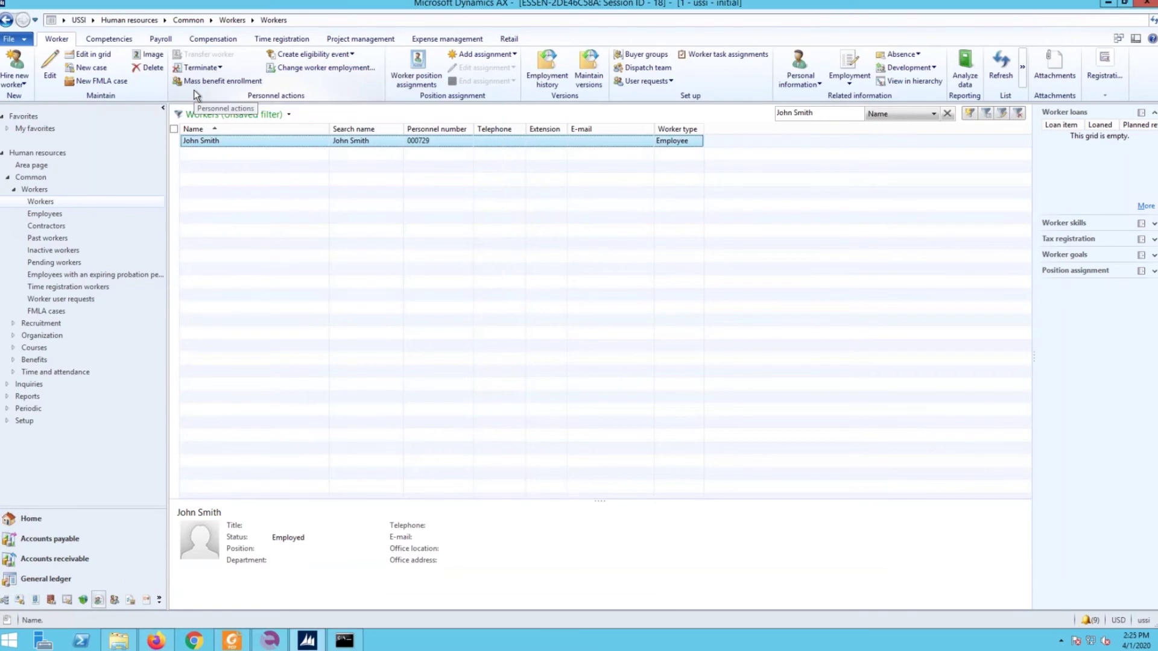
click(218, 140)
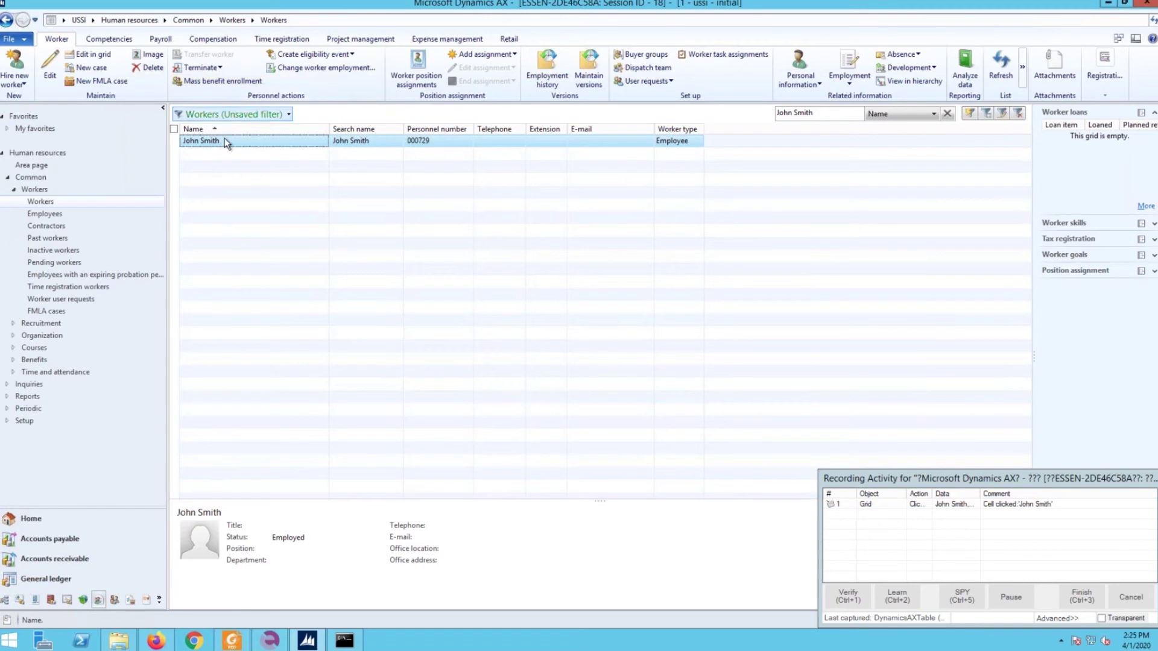
click(151, 68)
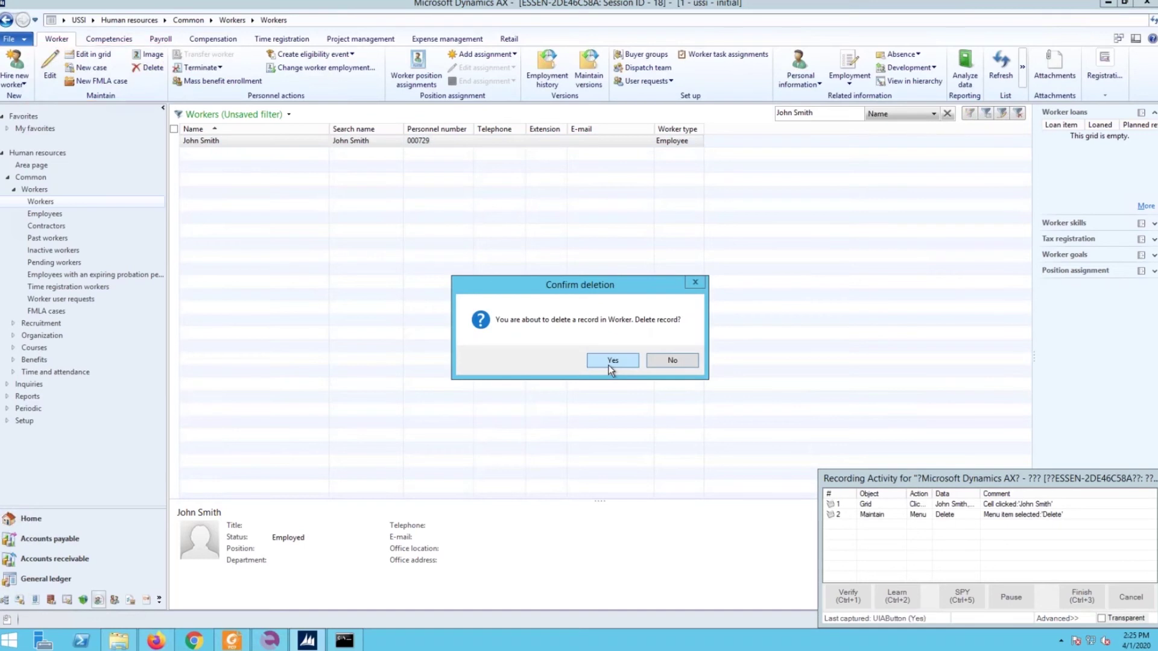
click(609, 365)
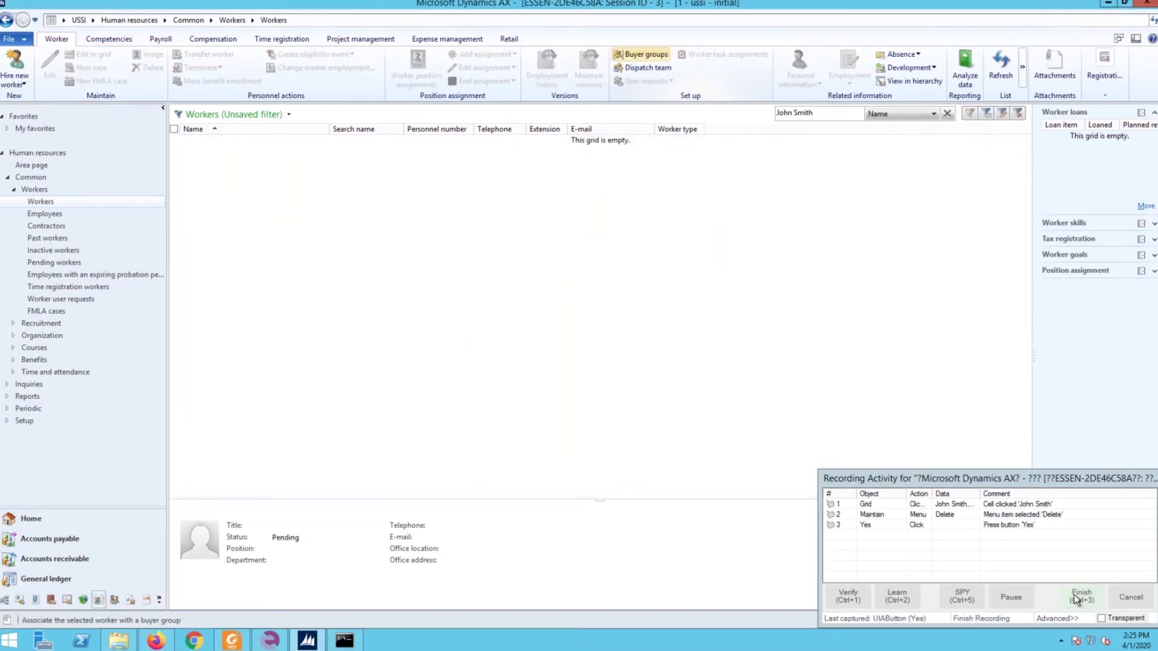
click(1074, 595)
click(270, 640)
click(338, 229)
click(397, 132)
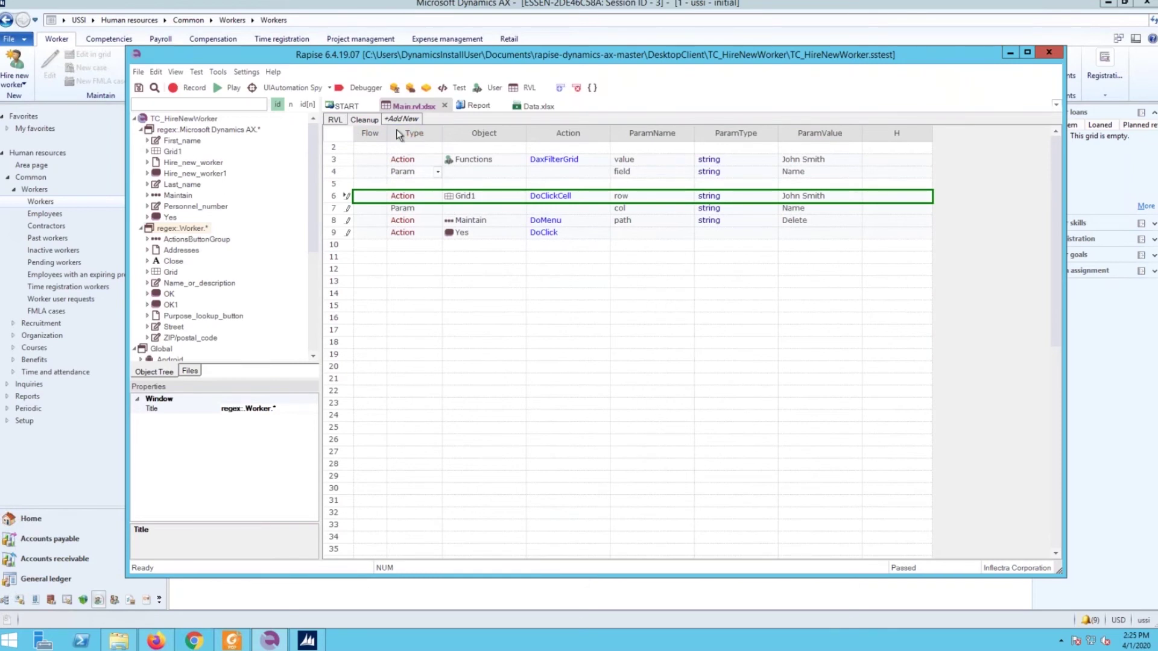
Step: Open the RVL sheet and play only the DaxClose action in row 45 to close Dynamics AX
click(333, 120)
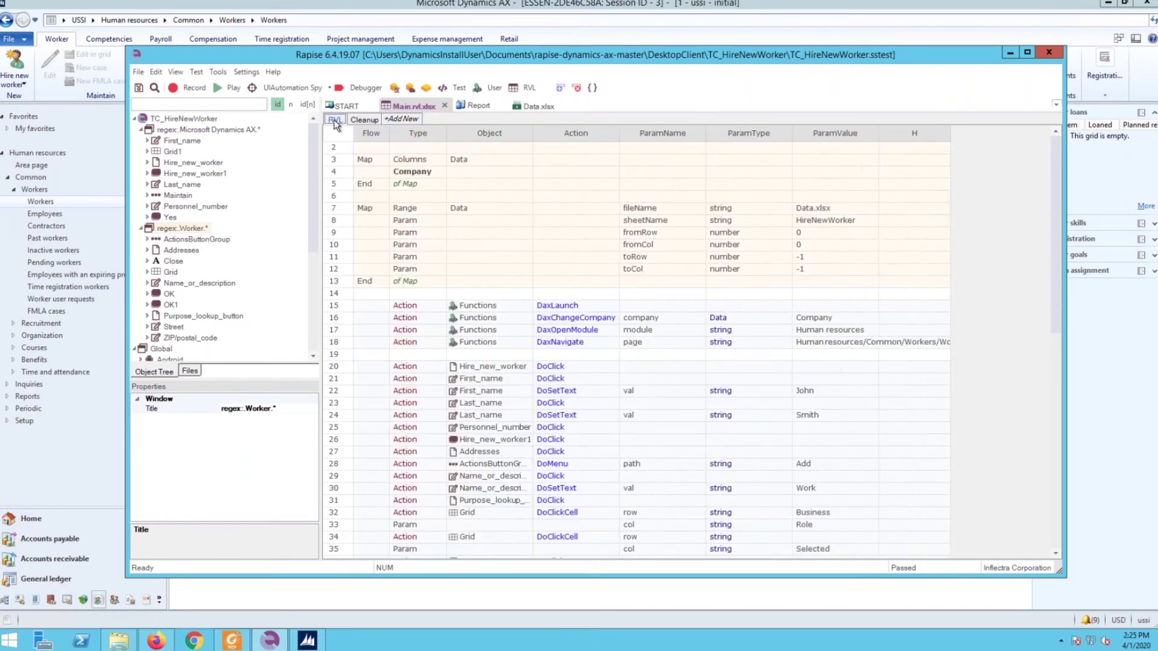
drag(1055, 324, 1054, 480)
click(374, 464)
click(544, 469)
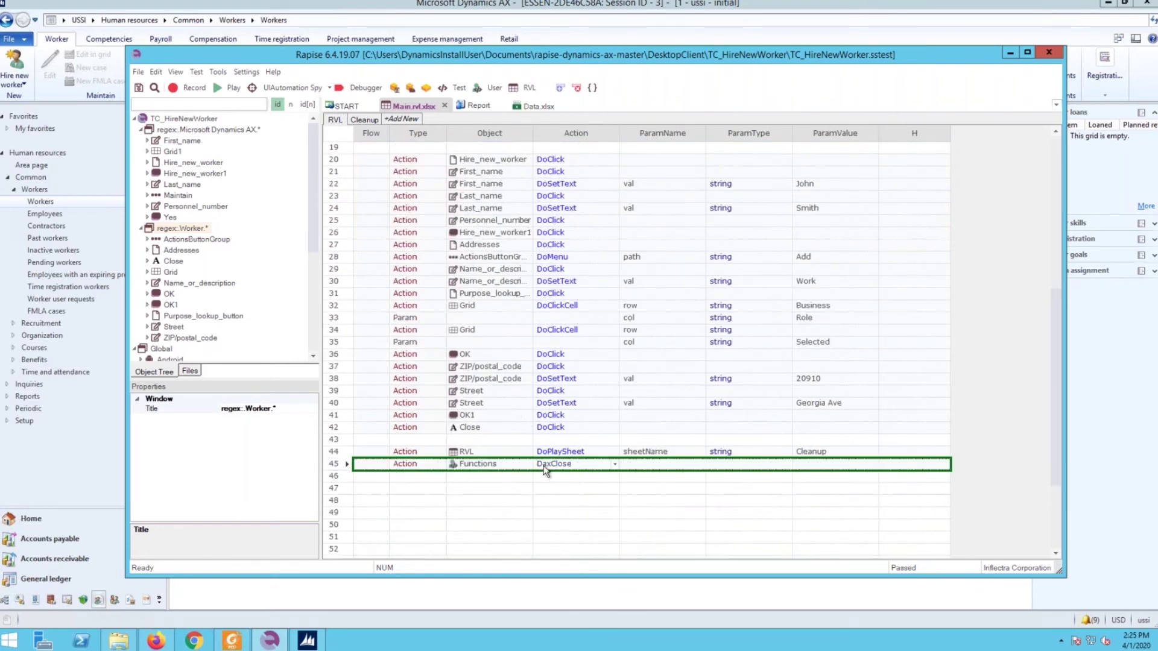
right_click(331, 471)
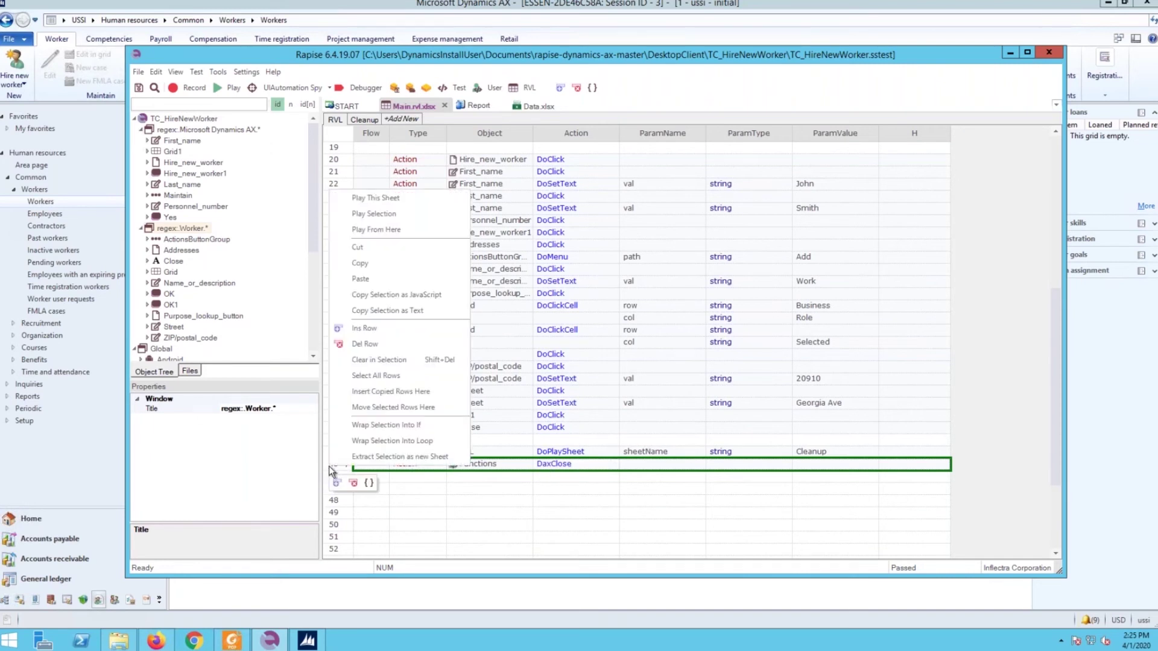
click(370, 212)
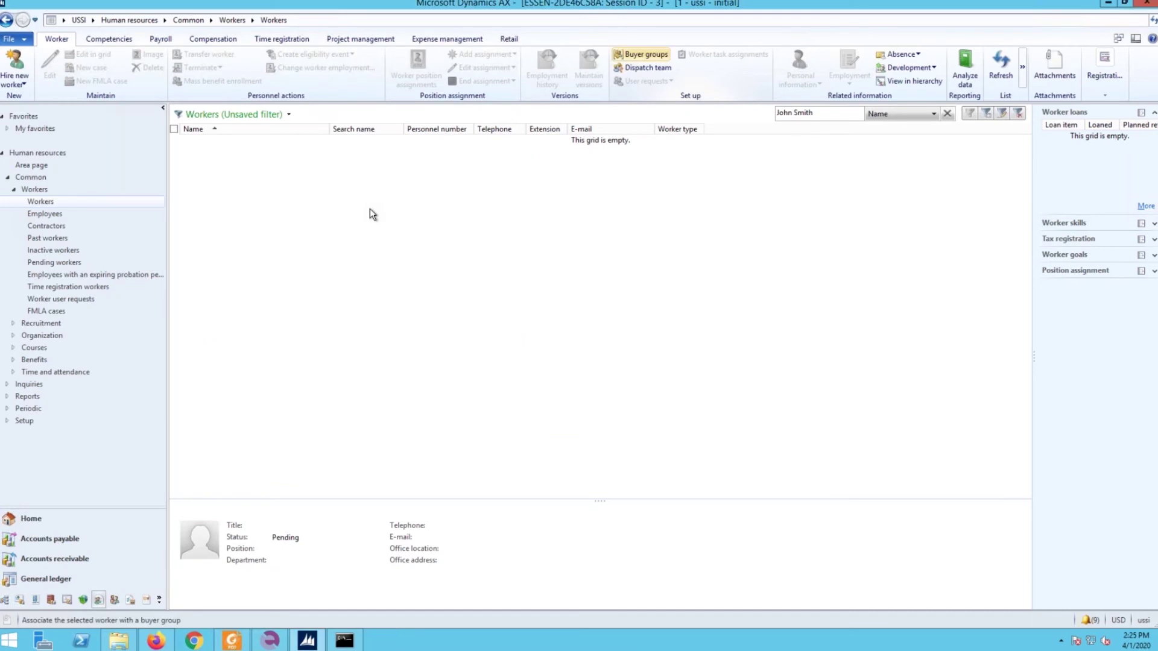
click(1146, 4)
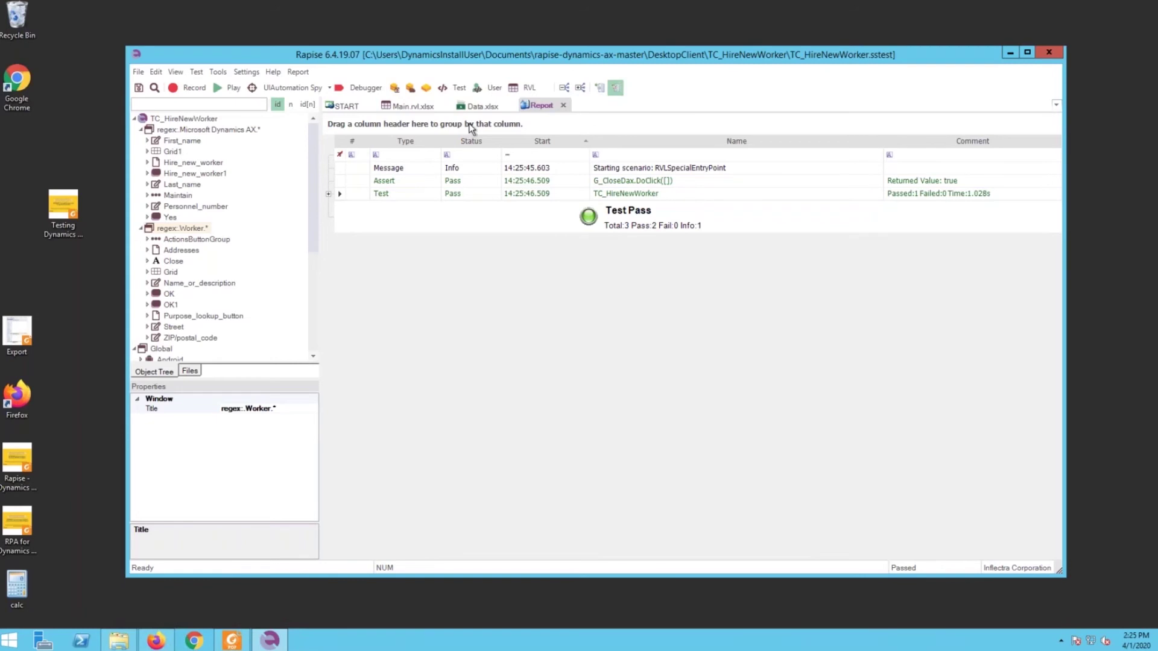
Step: Play the whole TC_HireNewWorker test with company USSI, accepting Navigation Pane Options and navigating to USSI/Human resources/Common/Workers/Workers in Dynamics AX
click(526, 90)
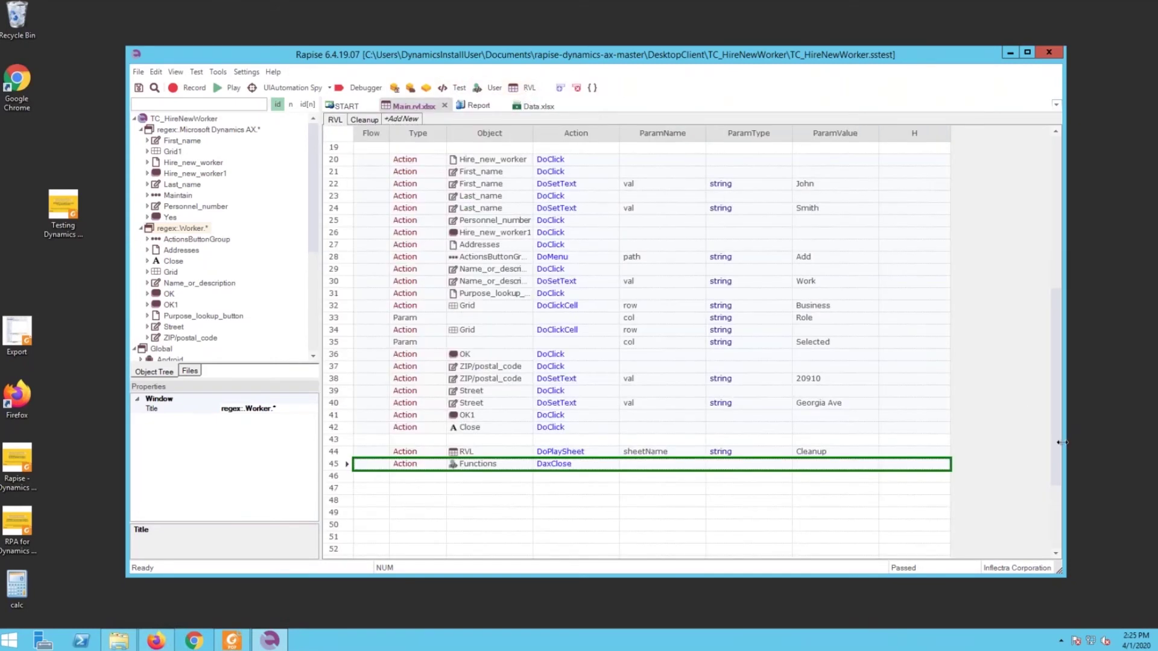
drag(1055, 450, 1045, 233)
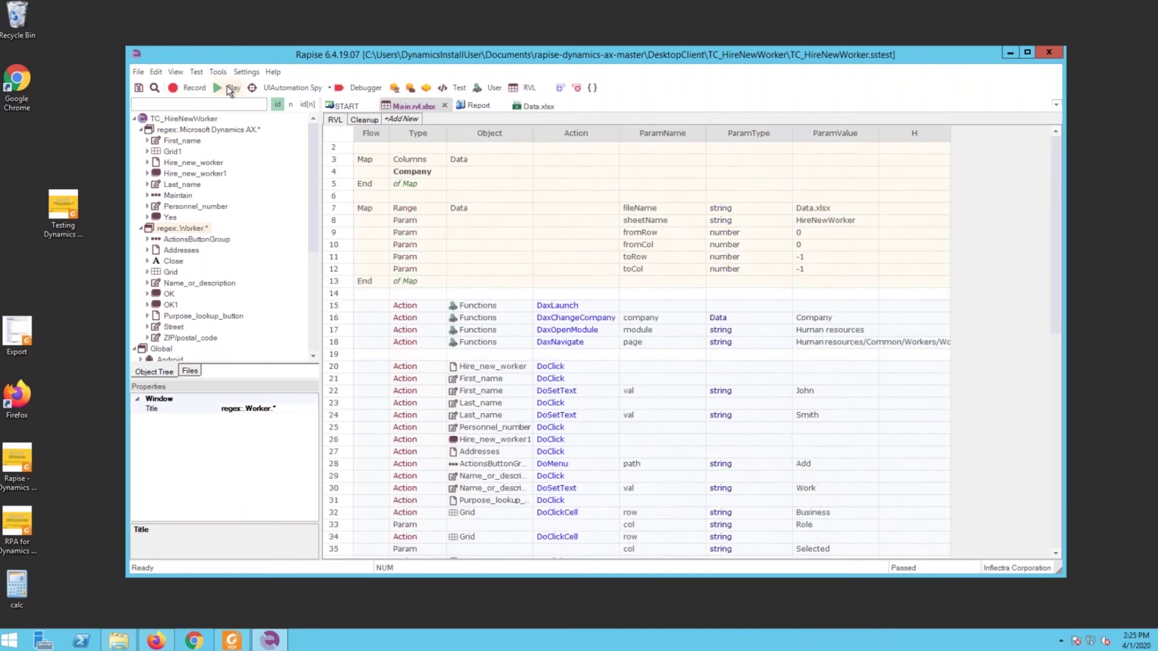
click(230, 89)
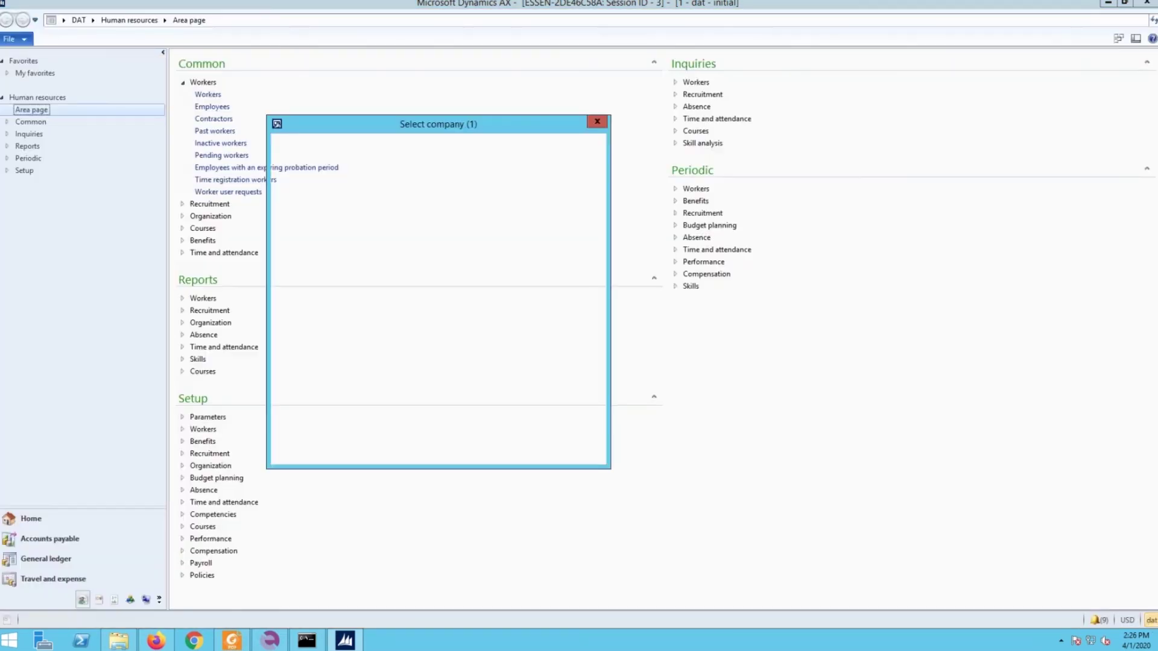
click(485, 451)
click(12, 39)
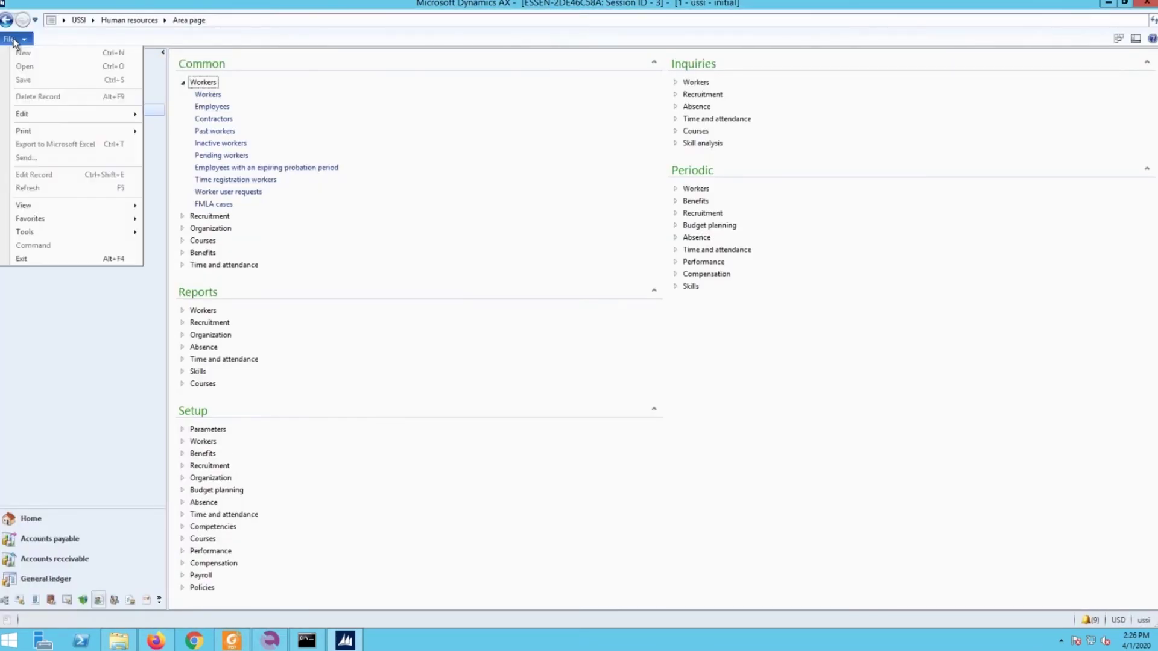
mouse_move(70, 209)
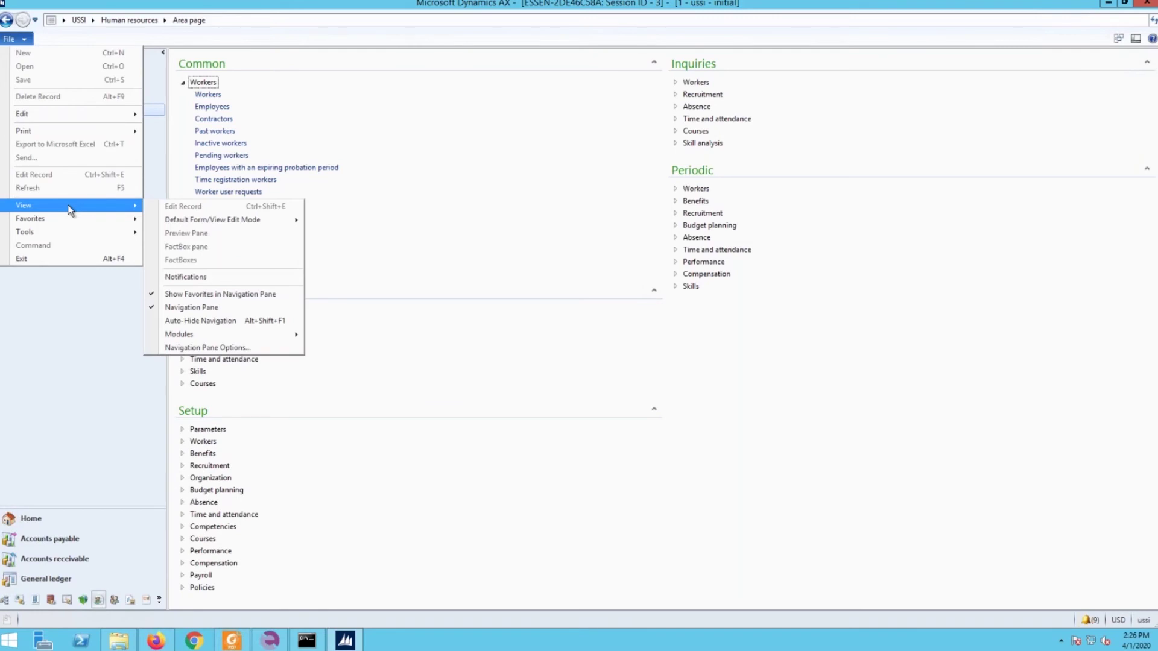
click(207, 347)
click(302, 269)
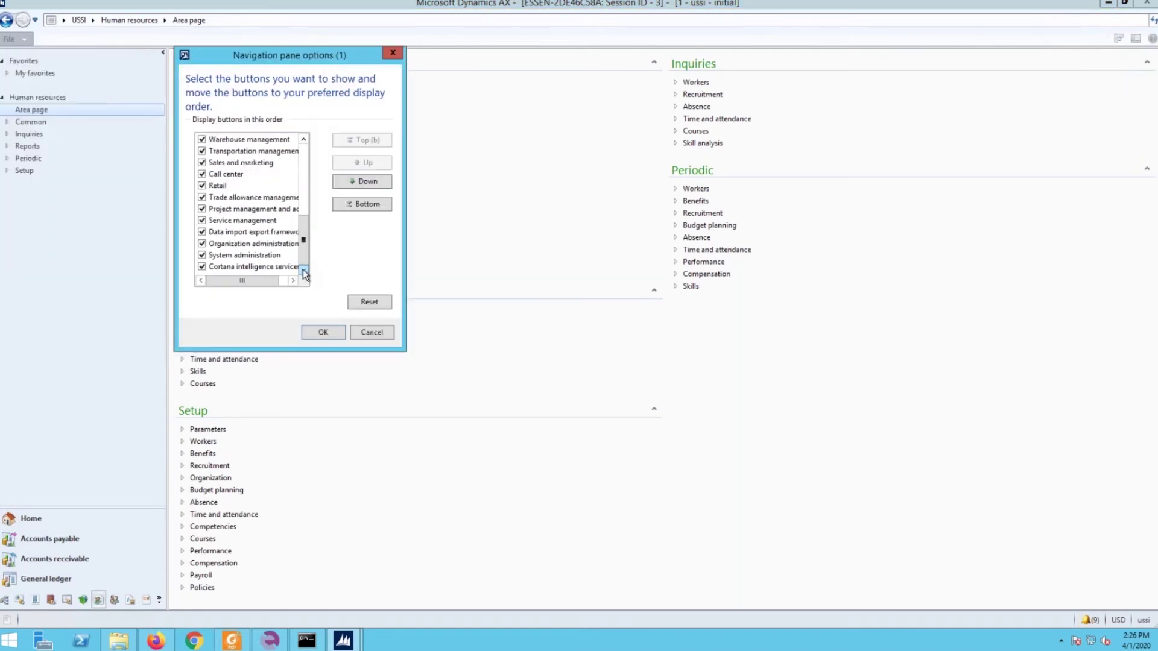
click(323, 331)
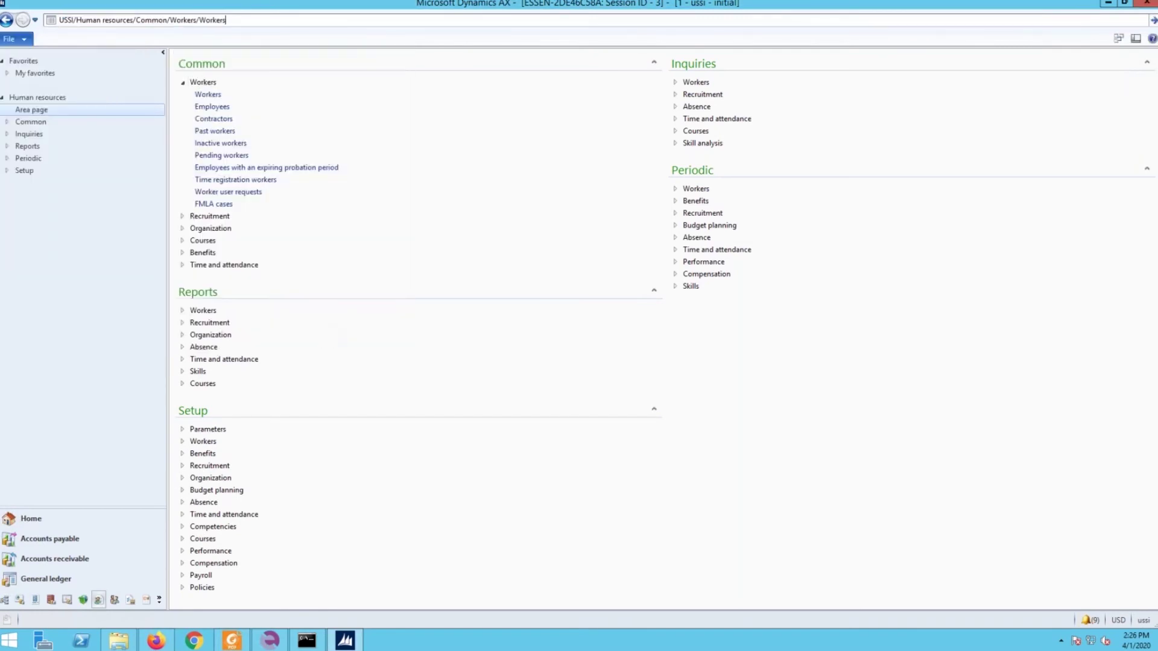
key(Return)
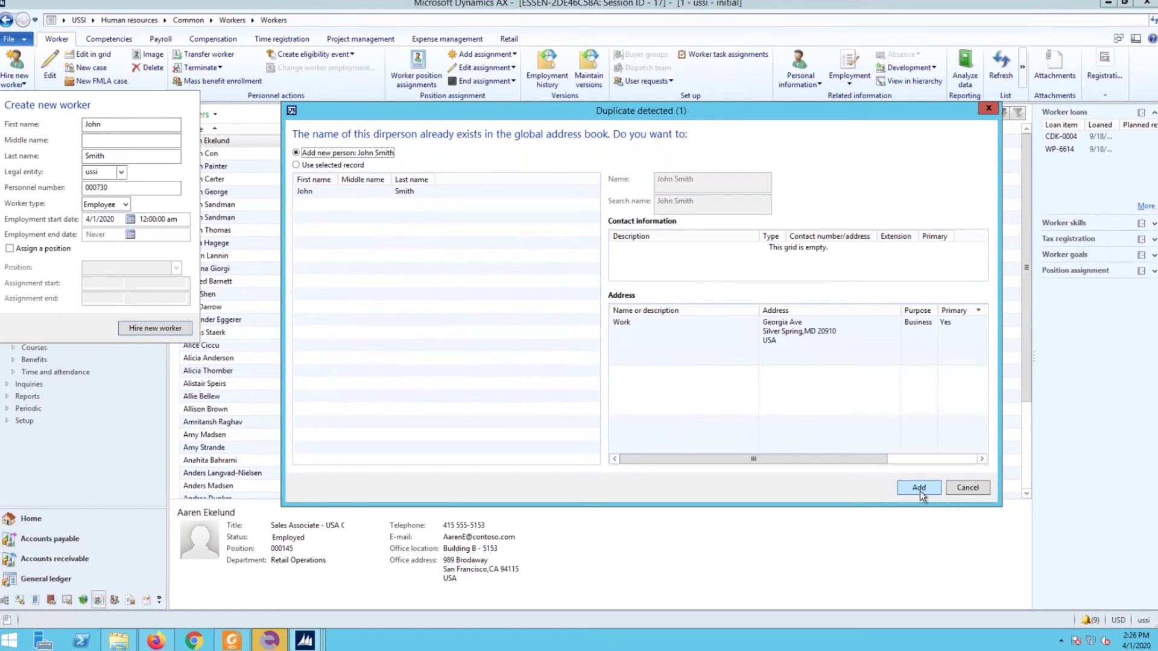
Step: Examine the Addresses assert in the Rapise report, rows 24 to 26 of the RVL sheet and the Duplicate detected dialog in Dynamics AX
click(273, 641)
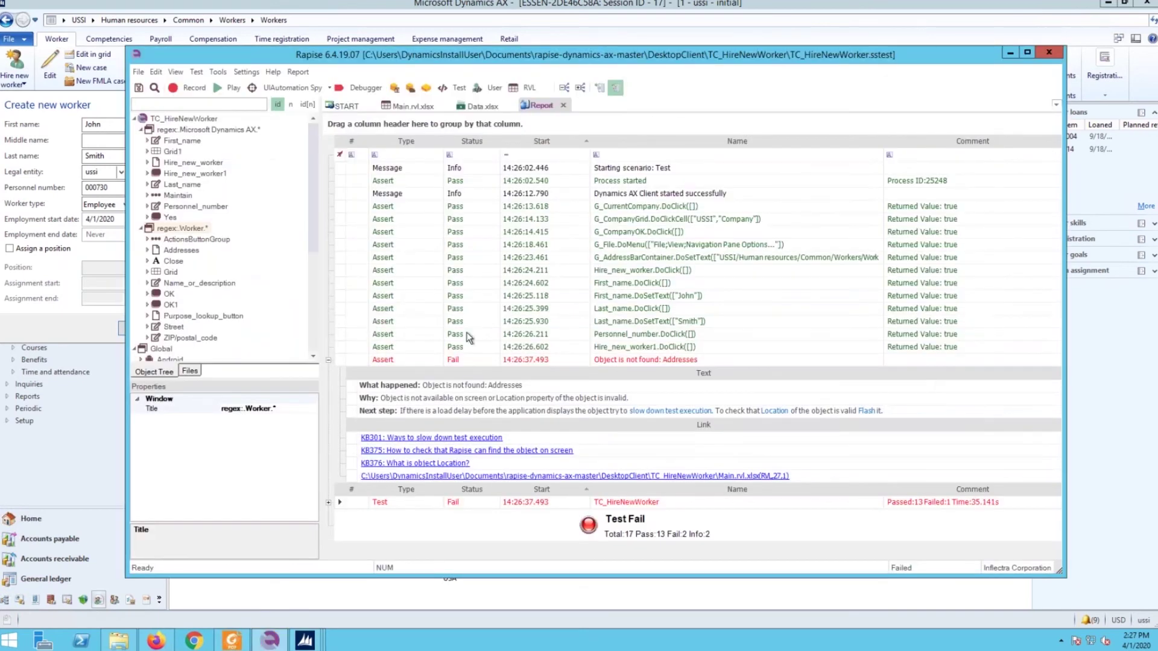
click(621, 360)
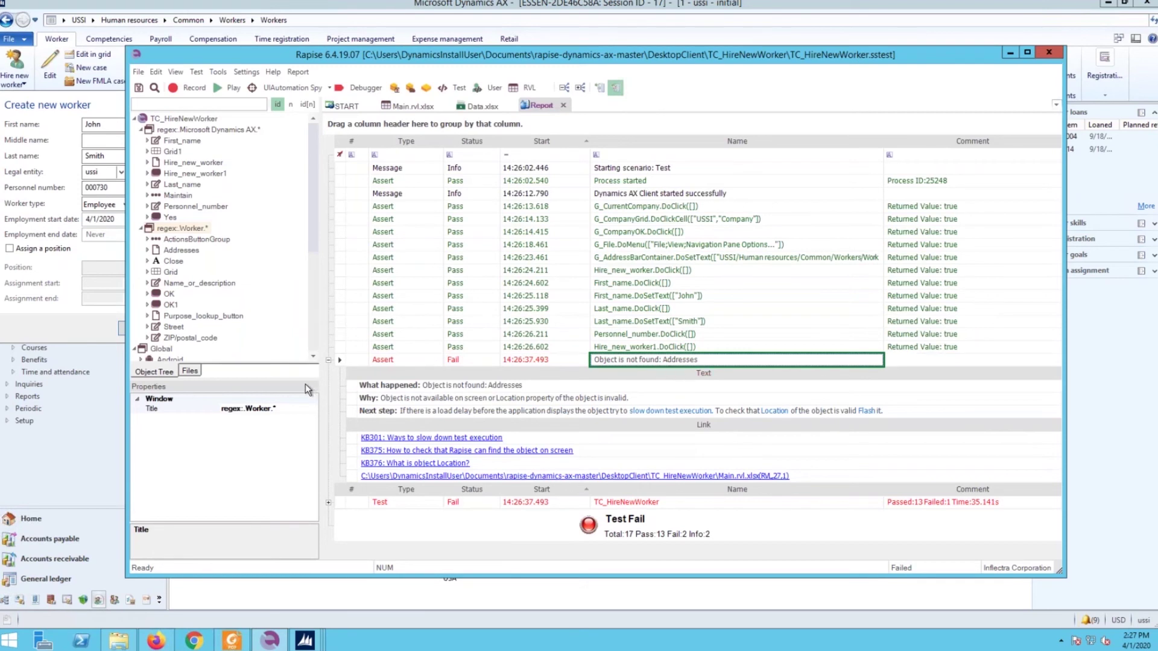
click(529, 89)
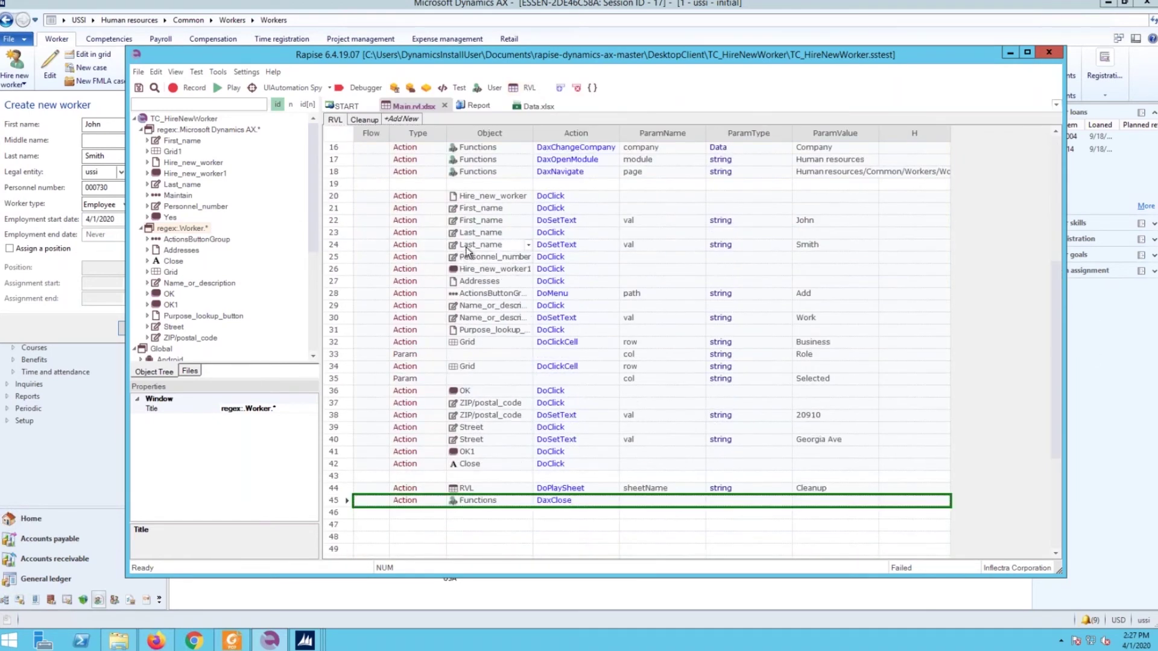
click(332, 246)
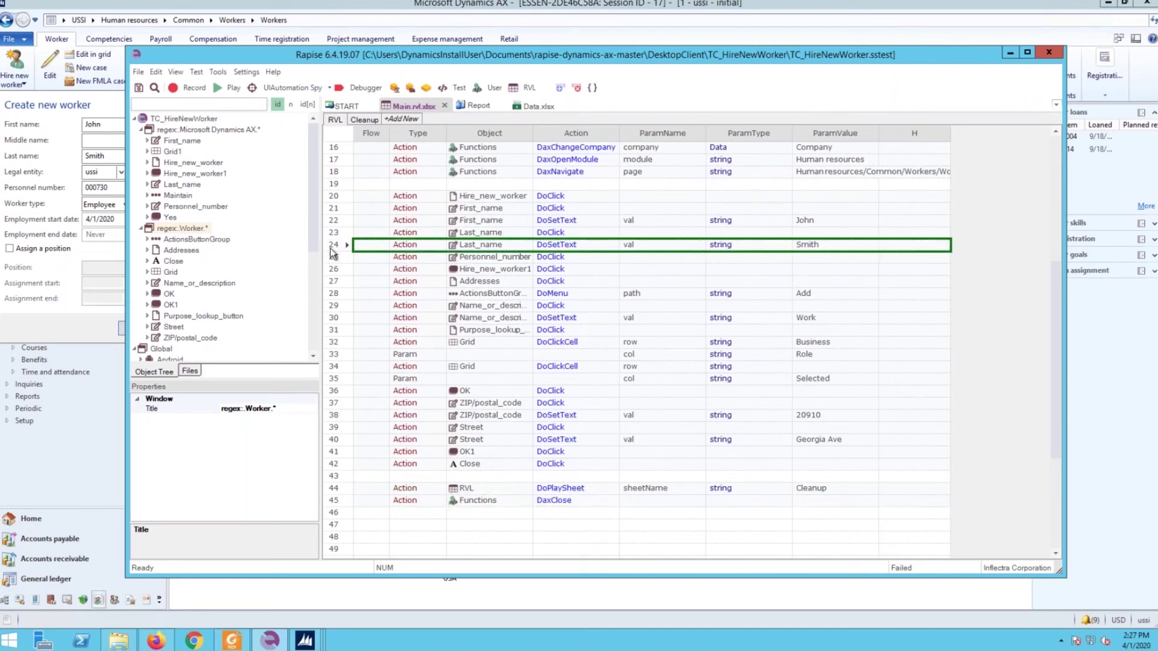
click(334, 257)
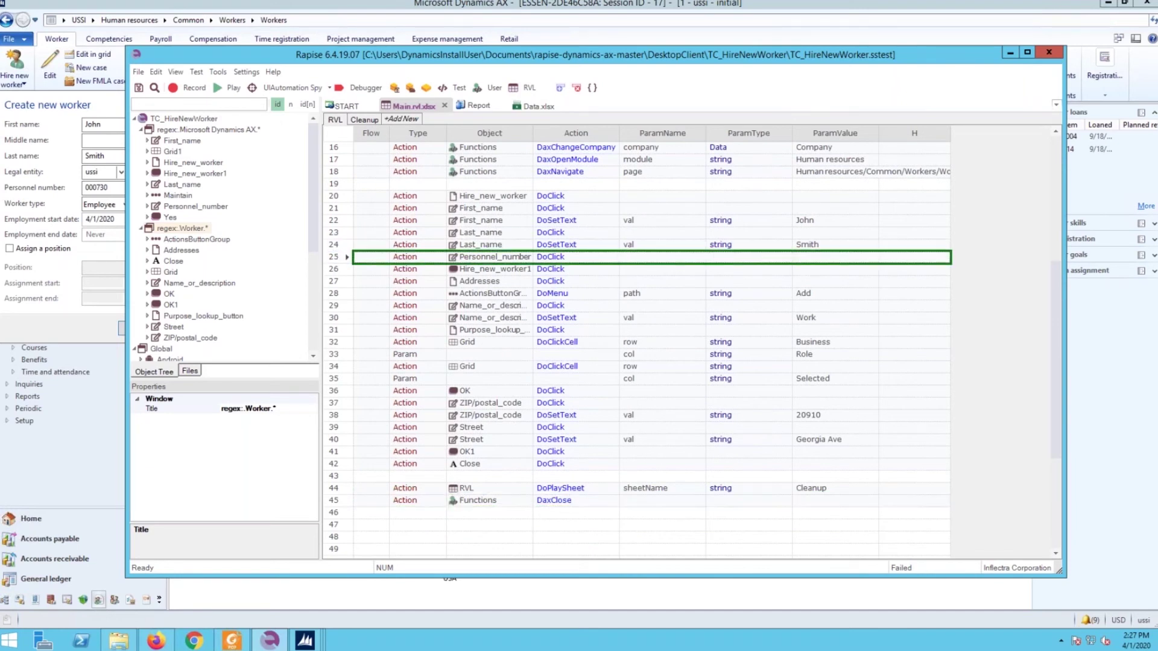
click(336, 269)
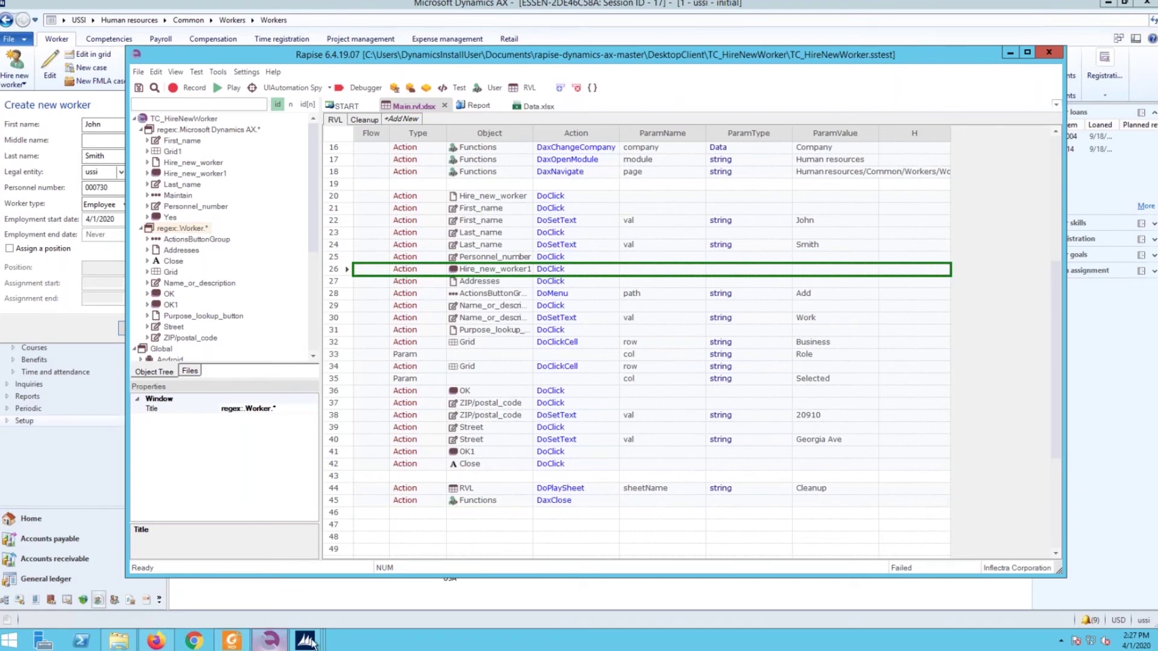
mouse_move(305, 640)
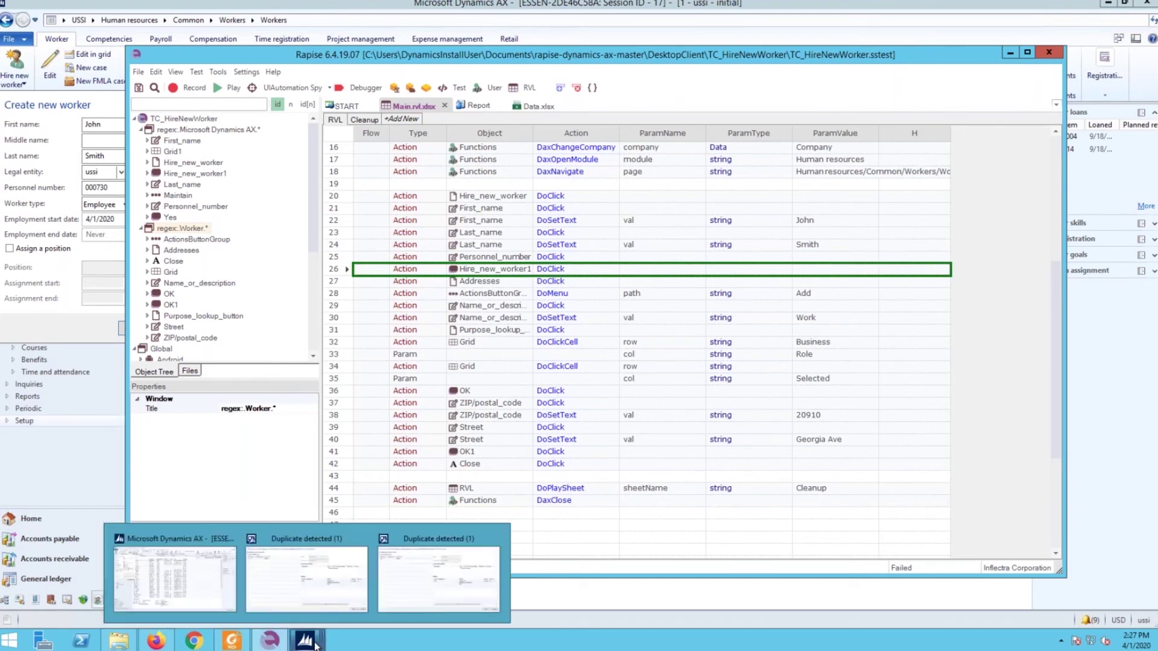
click(421, 581)
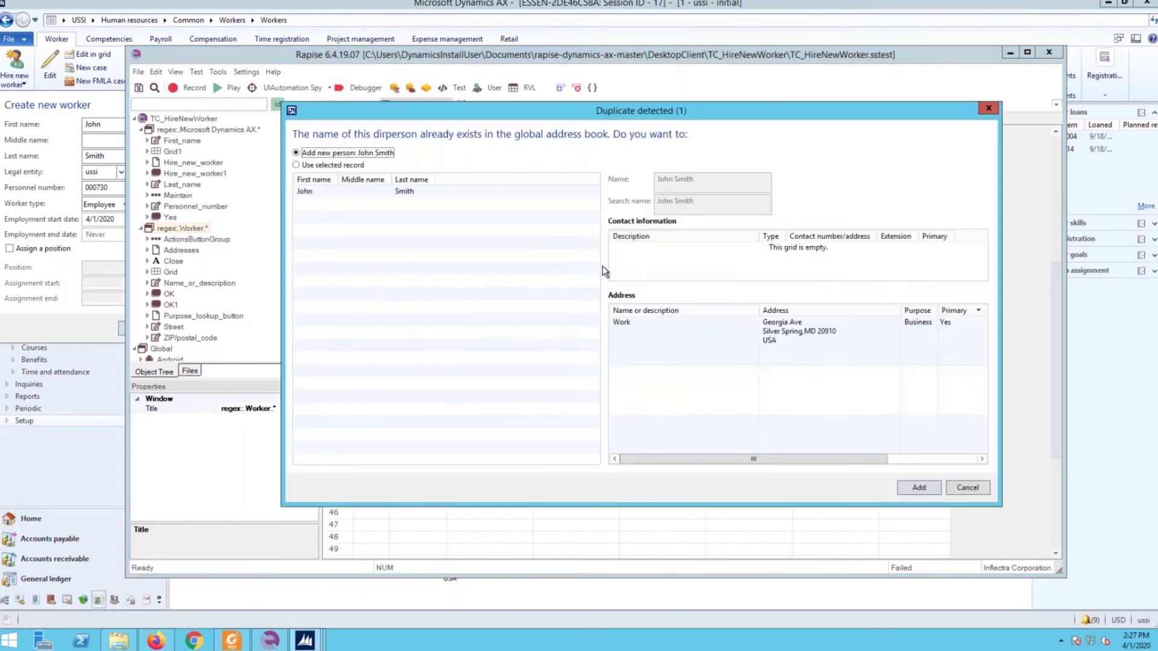
Step: Switch back to Rapise, insert three blank rows above the Hire_new_worker1 action, select row 27 and save the script
click(275, 644)
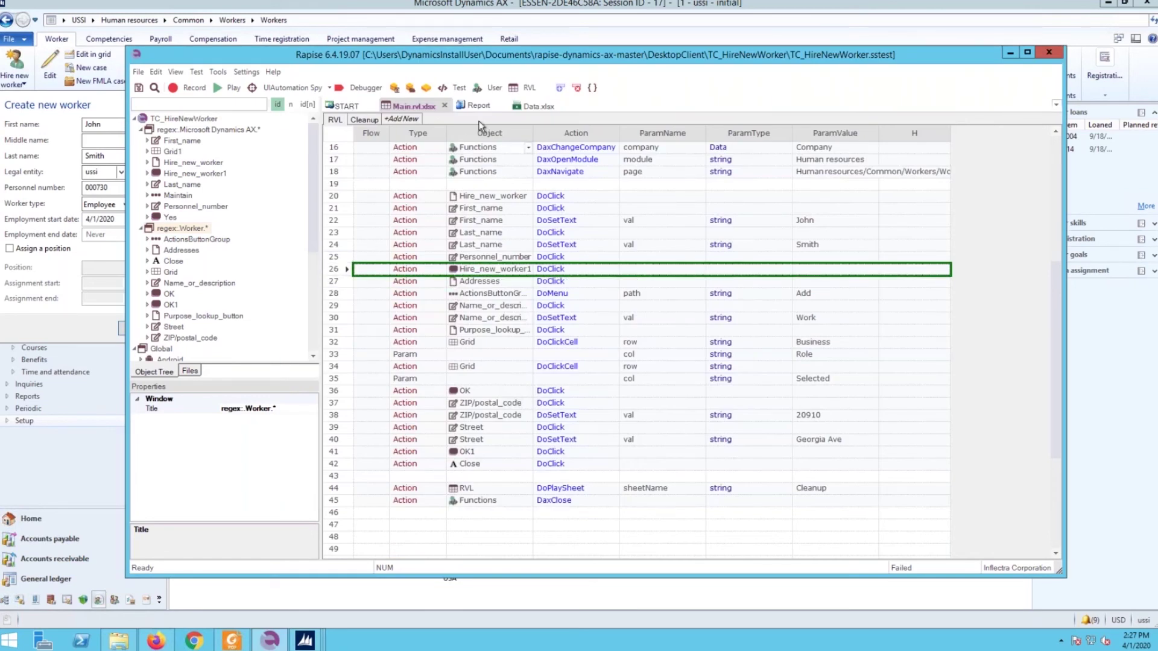
click(559, 88)
click(560, 88)
click(559, 88)
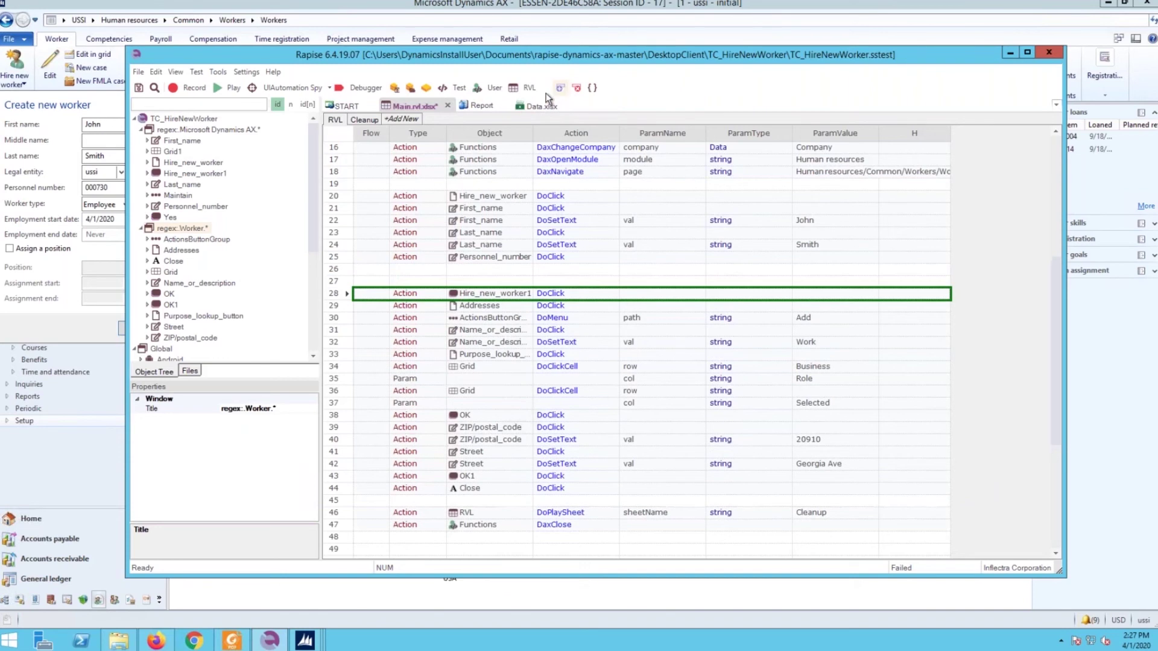
click(478, 284)
key(ctrl+s)
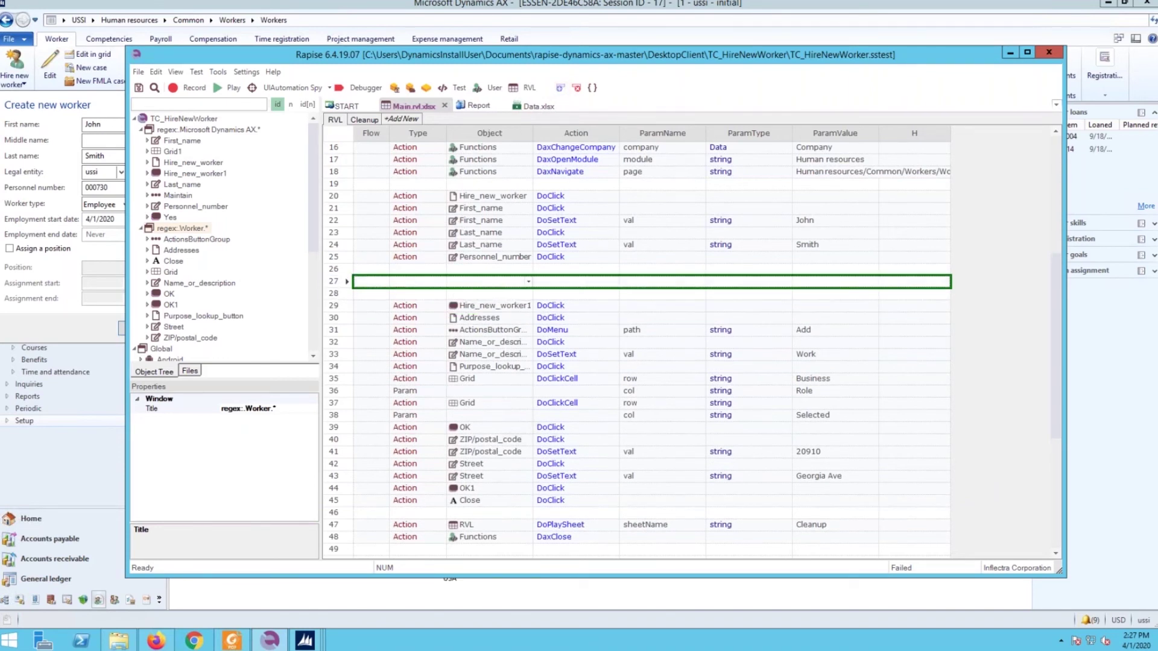
Step: Start recording against Dynamics AX, pausing while the Duplicate detected dialog is brought forward, then resume with the dialog's Add button uncovered
click(183, 89)
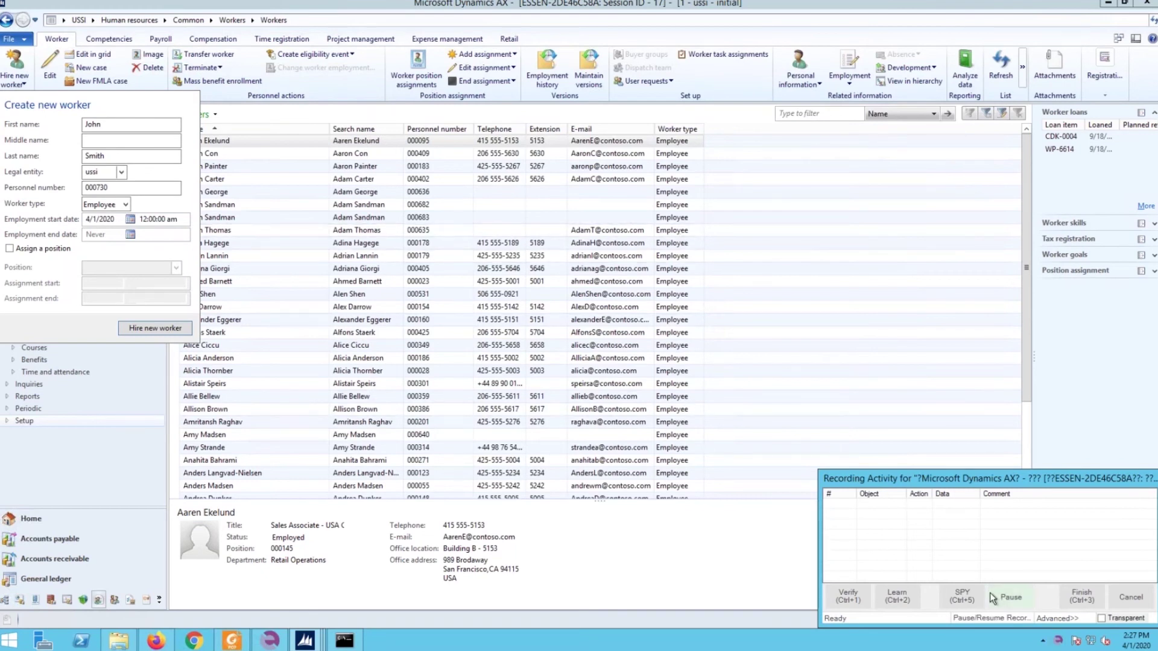
click(1005, 597)
mouse_move(304, 639)
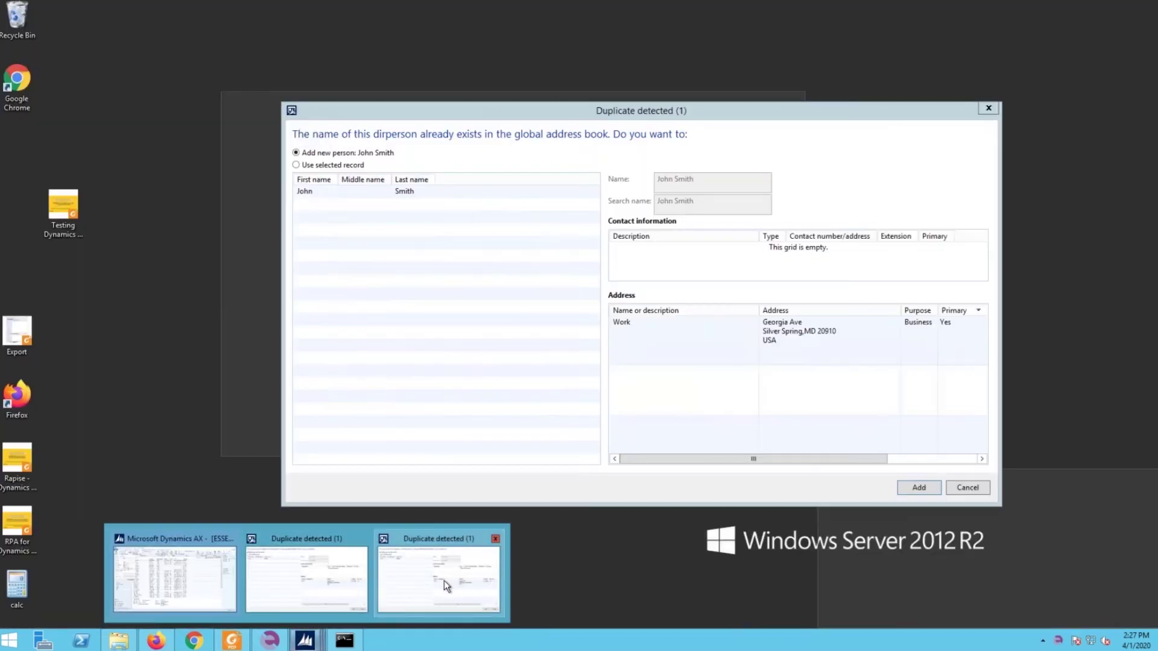
click(444, 580)
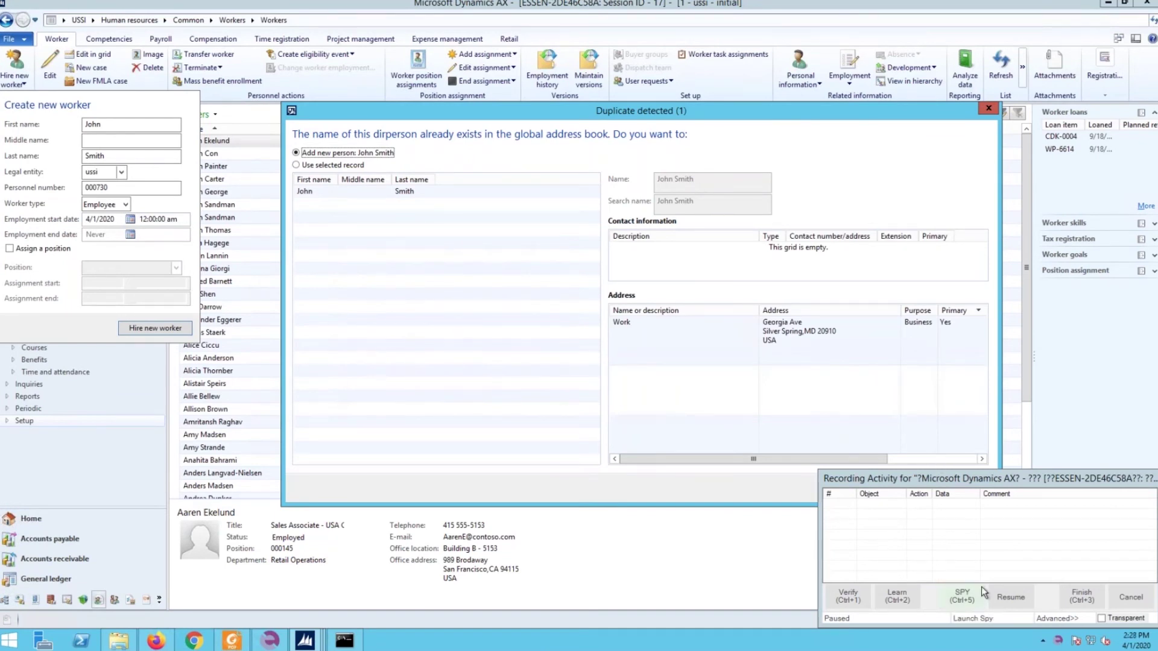
click(1007, 597)
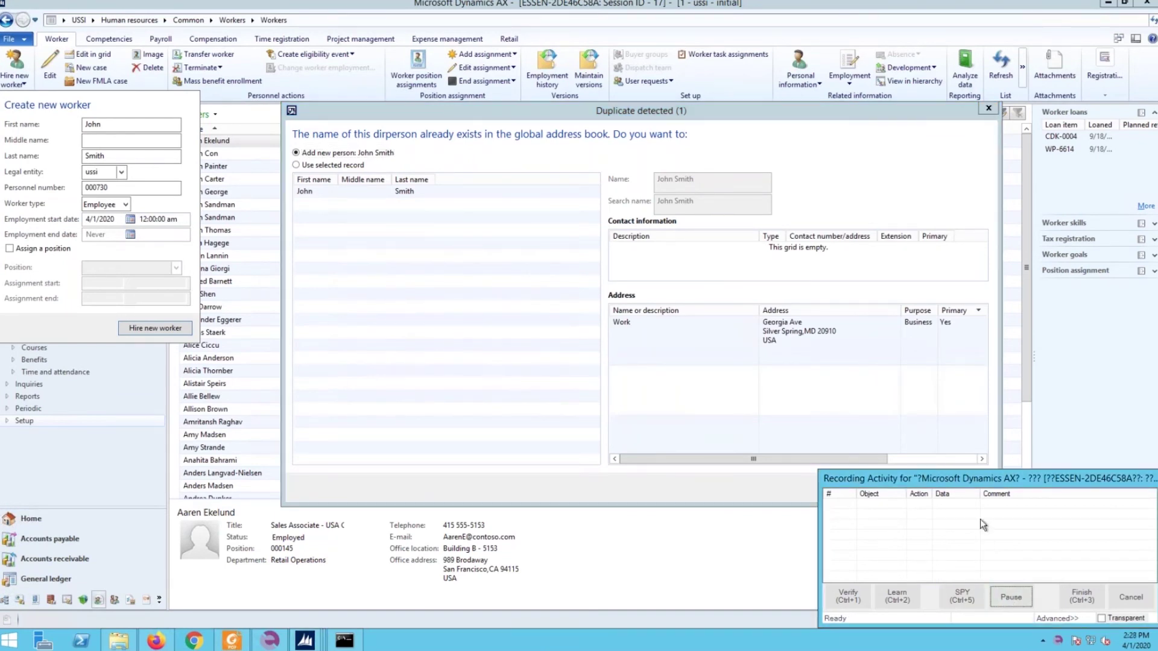
drag(974, 481, 991, 530)
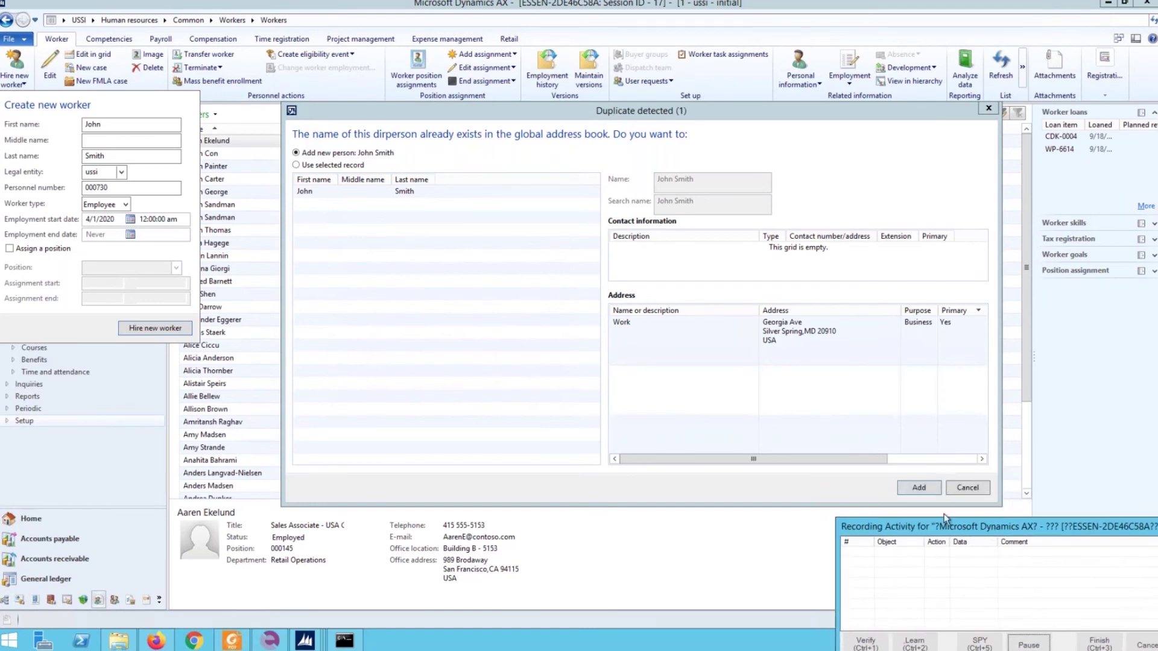
Step: Record adding the new person in the Duplicate detected dialog, finish recording and insert the recorded action at row 27 in Rapise
click(915, 488)
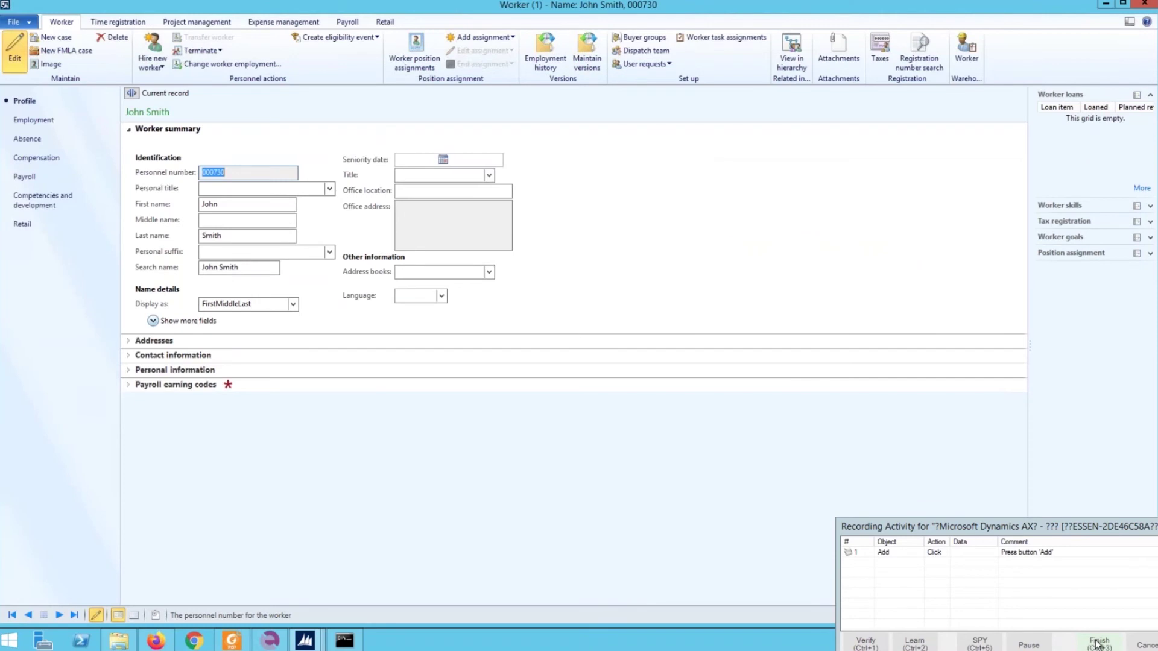
click(1097, 642)
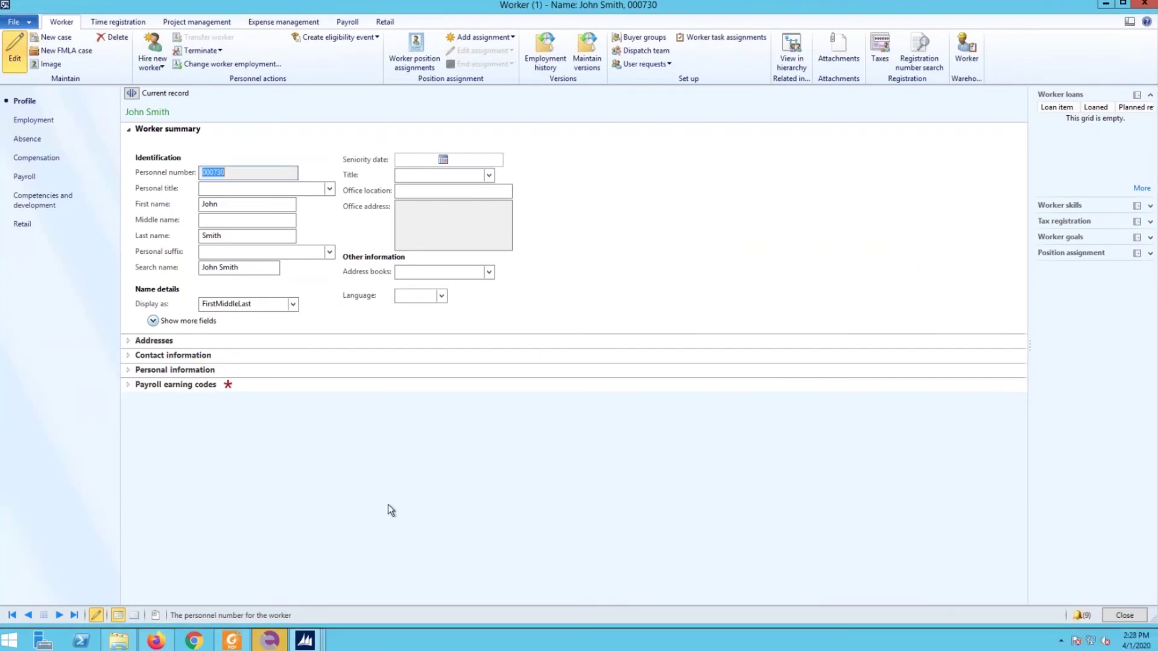
click(272, 639)
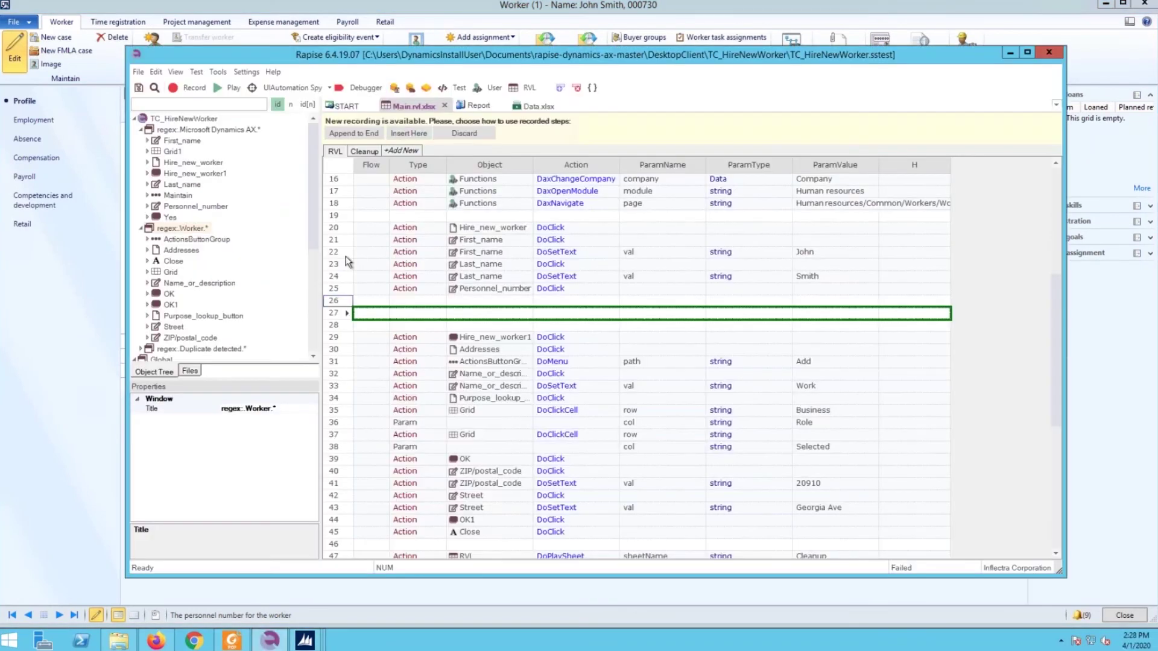
click(407, 134)
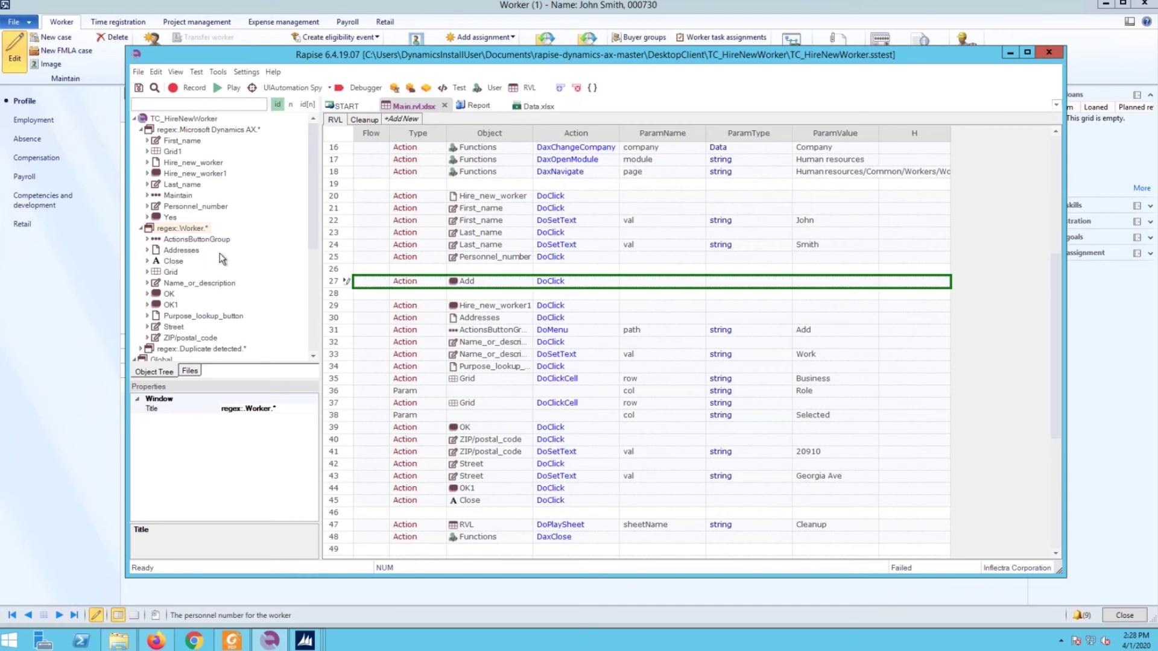
Step: Wrap the Add action in row 27 into an If block and set its condition to output1 IsSet
right_click(335, 284)
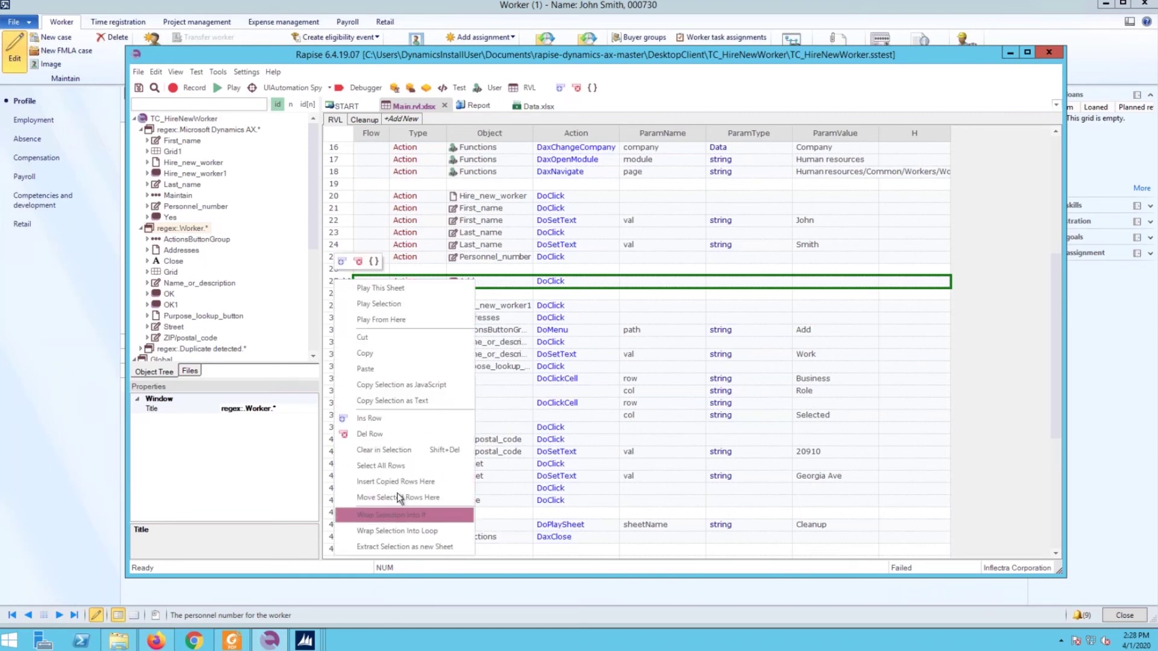
click(394, 515)
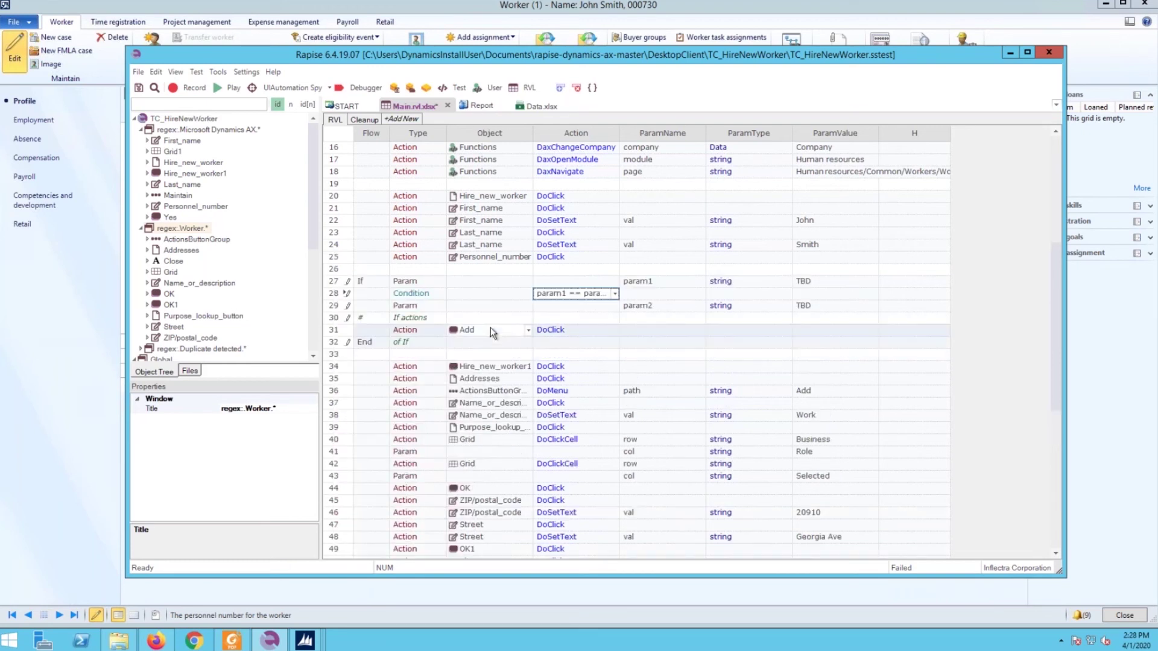
click(613, 293)
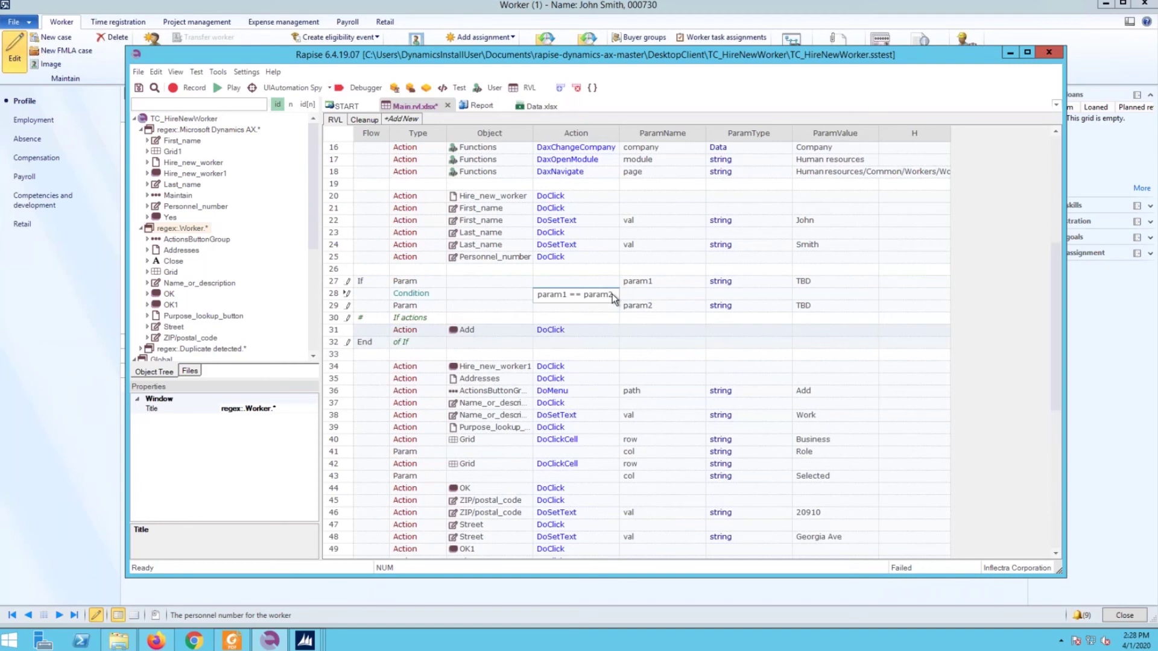
click(612, 294)
click(614, 294)
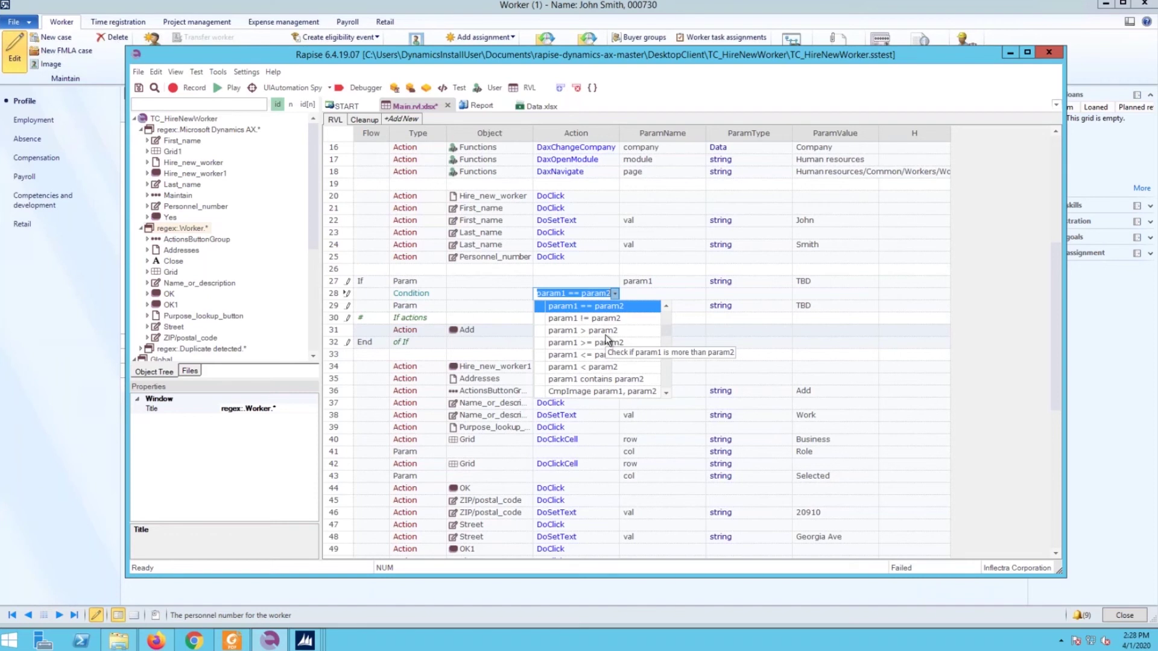
scroll(609, 343, down, 1)
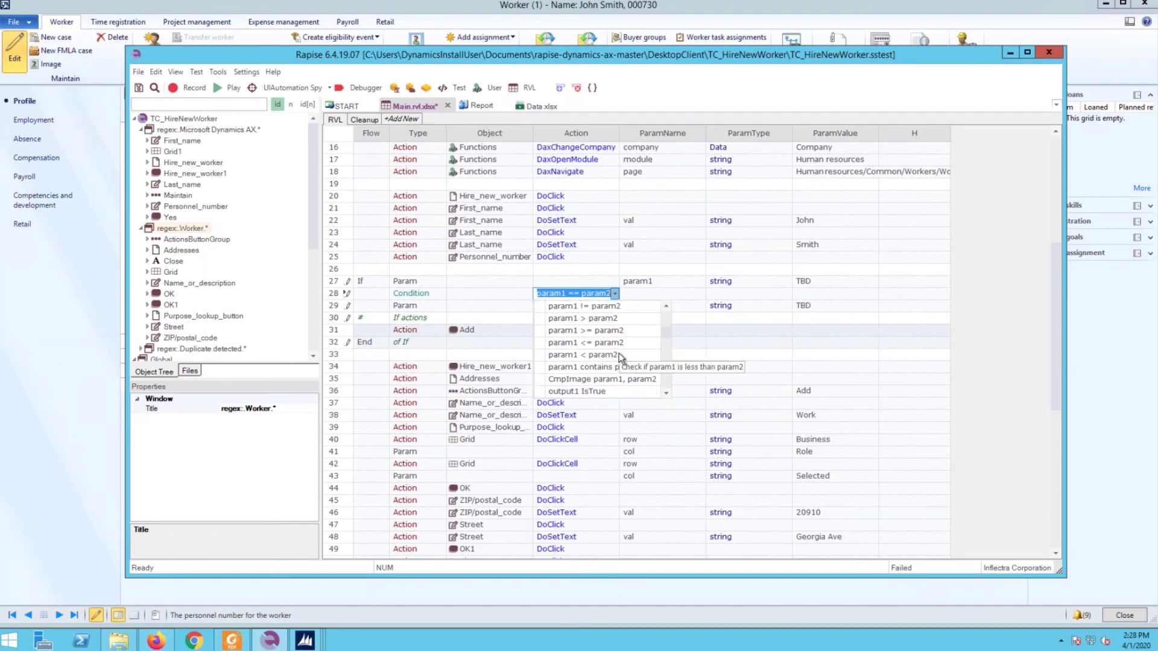
scroll(612, 351, down, 3)
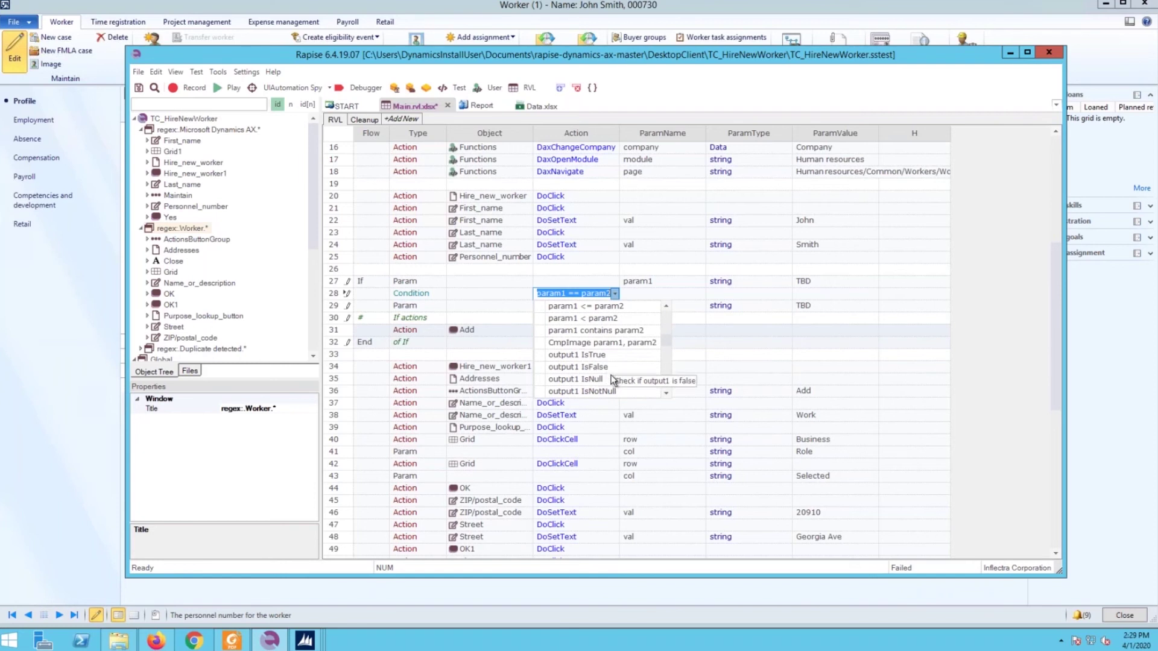
scroll(623, 349, down, 1)
scroll(621, 352, down, 1)
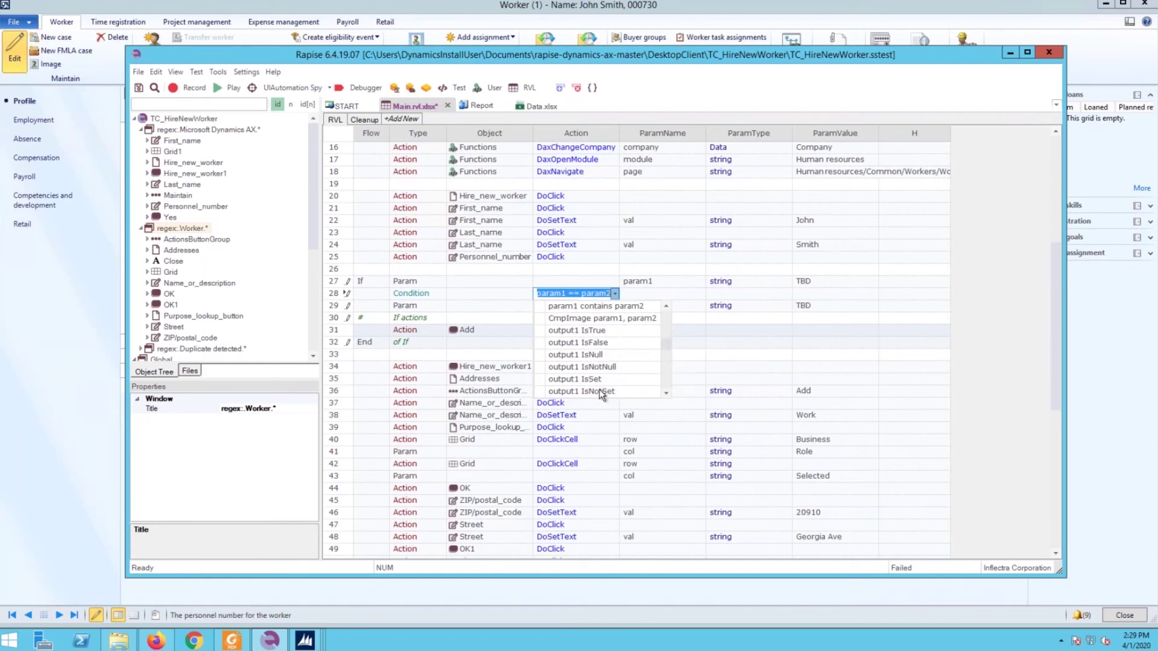
click(590, 378)
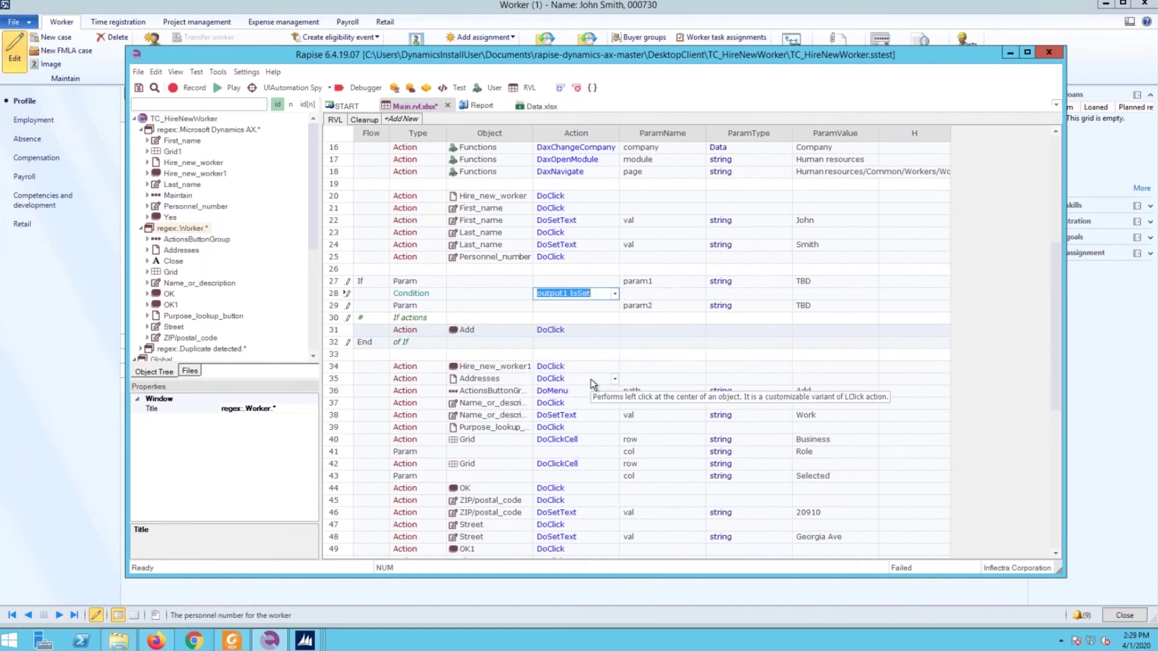
Step: Set the If block's action to Global DoWaitFor with objectId Add, and save the script
click(513, 280)
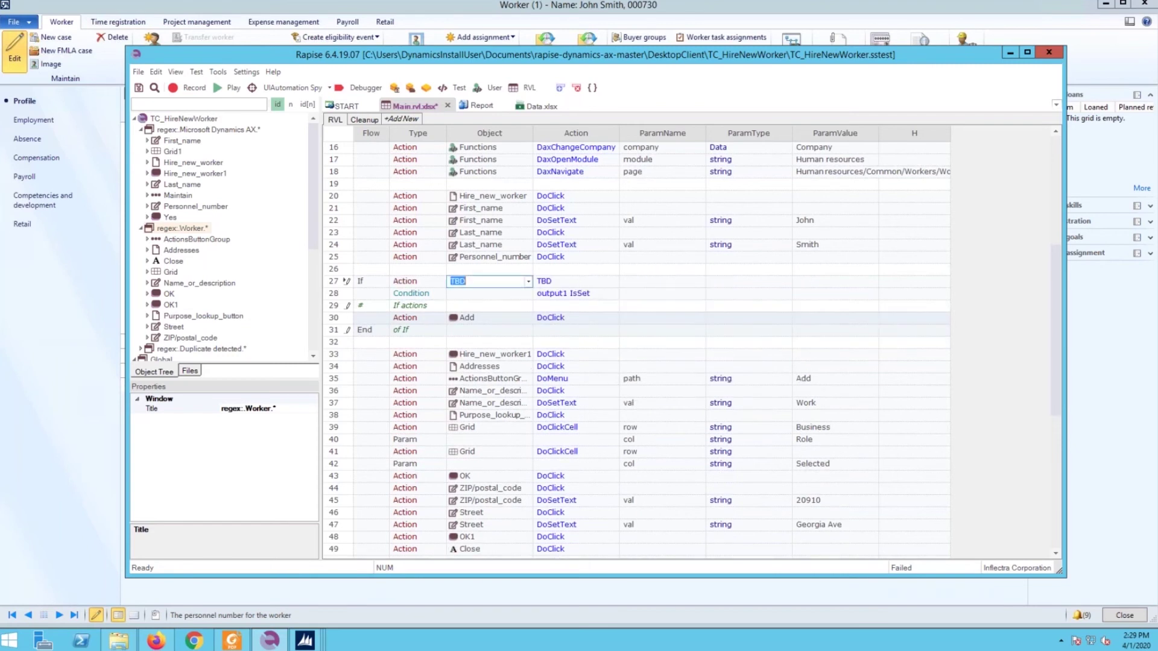
text(Global)
key(Tab)
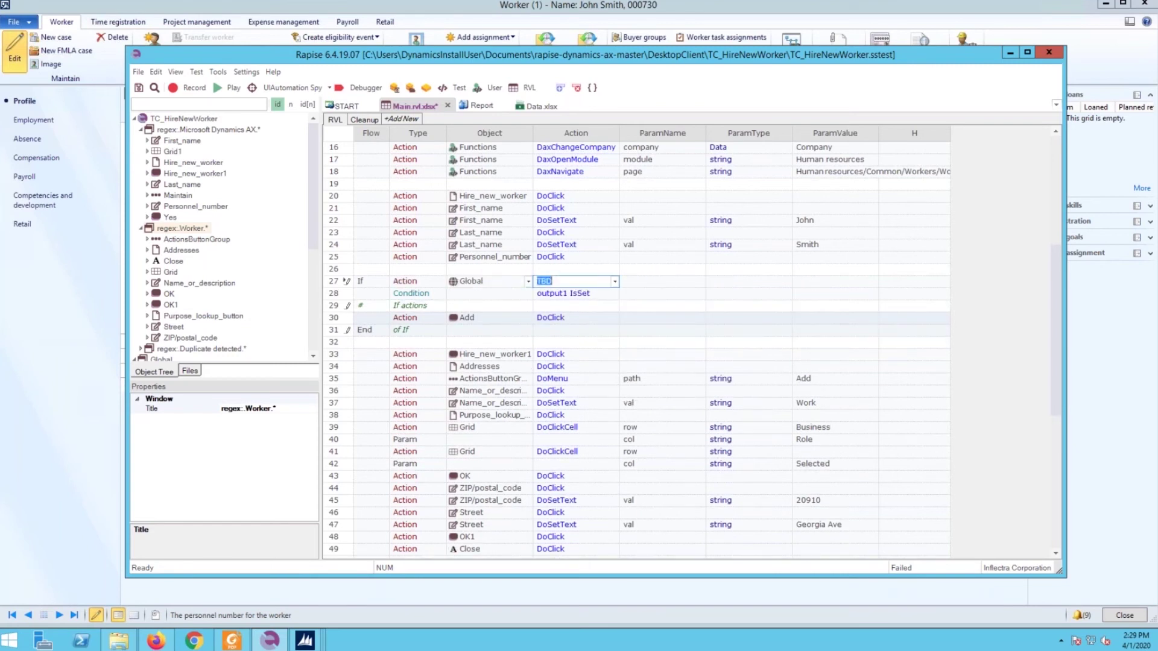
text(DoWaitFor)
key(Tab)
key(Tab)
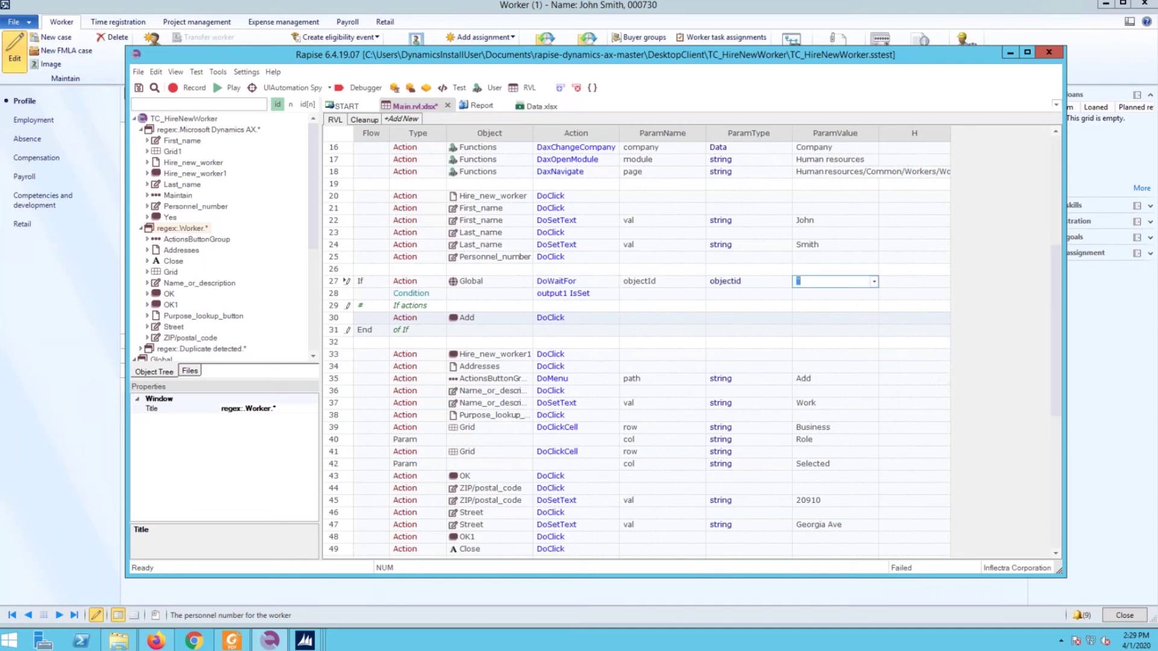
text(Add)
key(Tab)
key(ctrl+s)
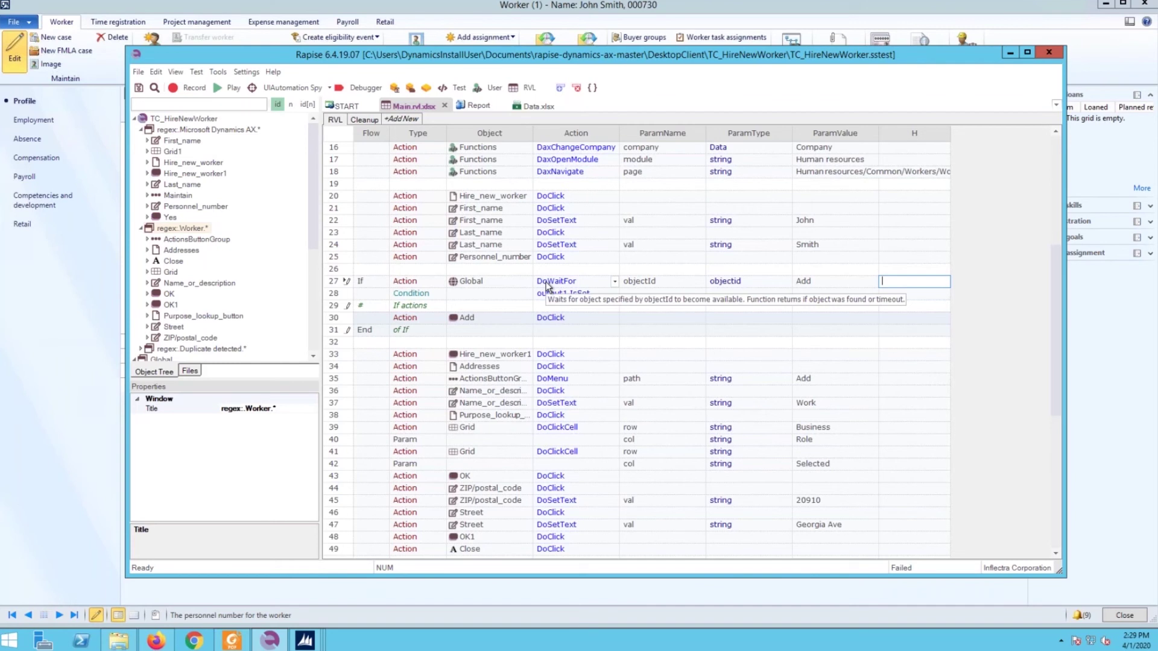
Step: Expand the DoWaitFor parameters in row 27, delete sleepTimeIfFound, set timeout to 2000 and save the script
click(344, 284)
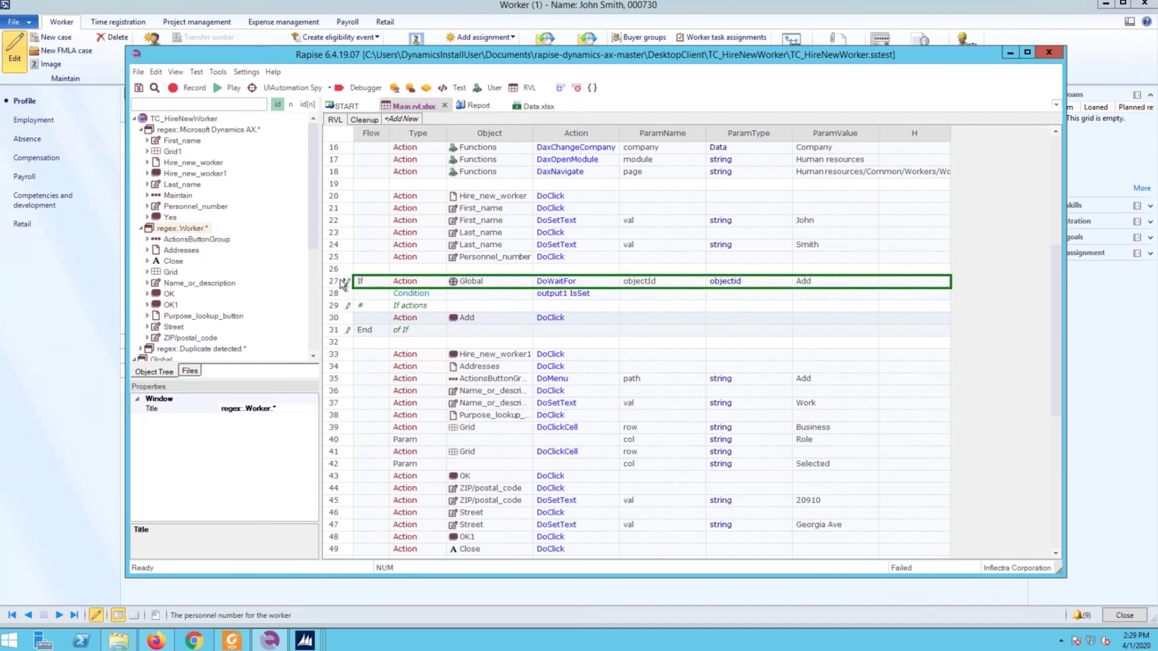
click(592, 89)
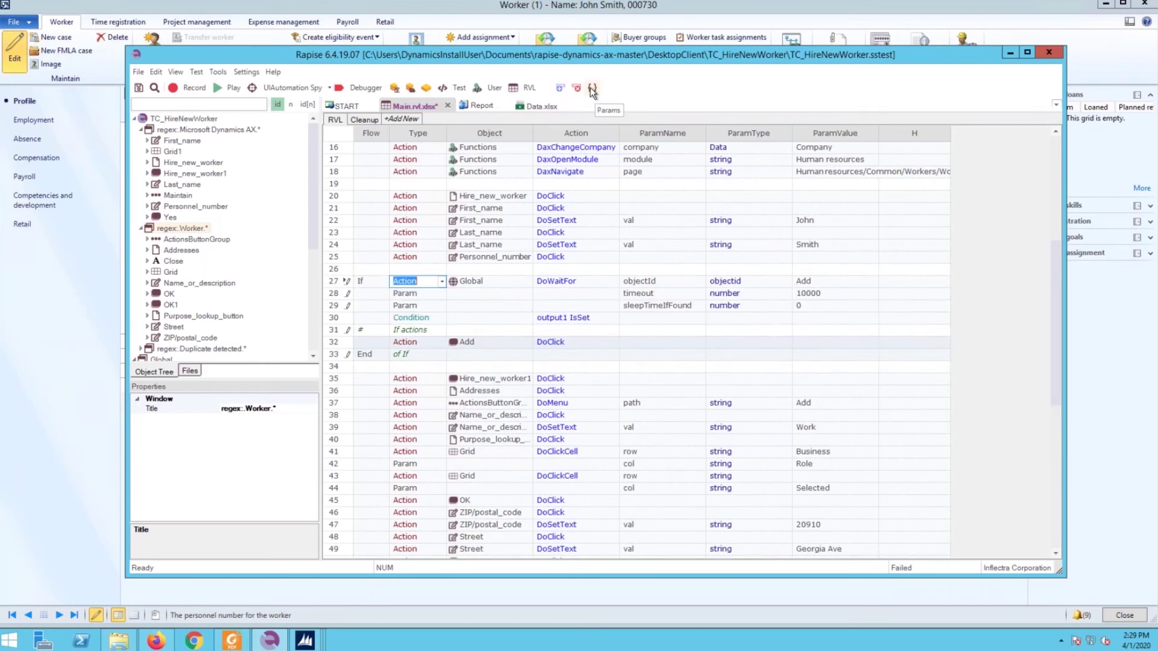
click(348, 306)
key(Delete)
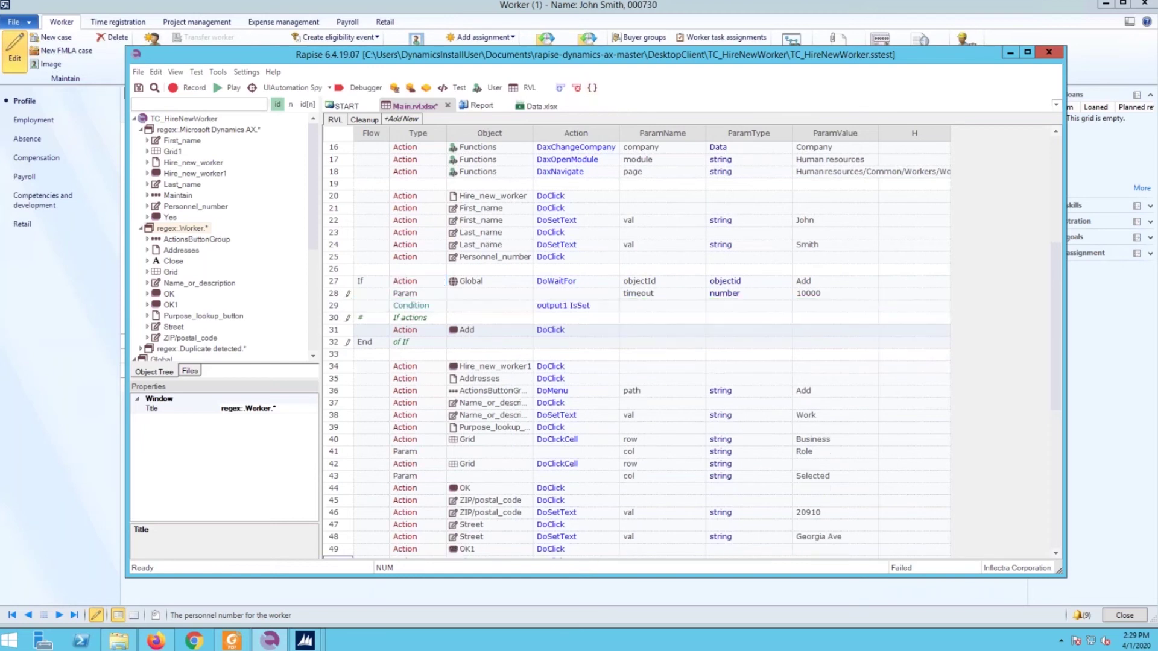
click(808, 293)
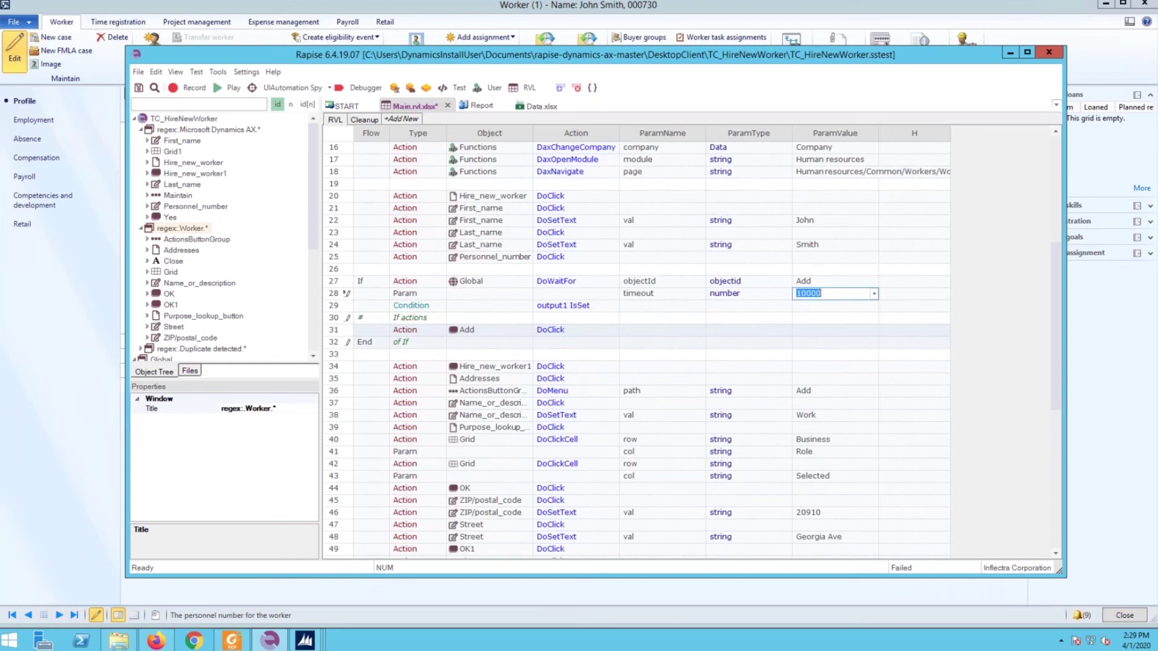
text(2000)
key(Return)
key(ctrl+s)
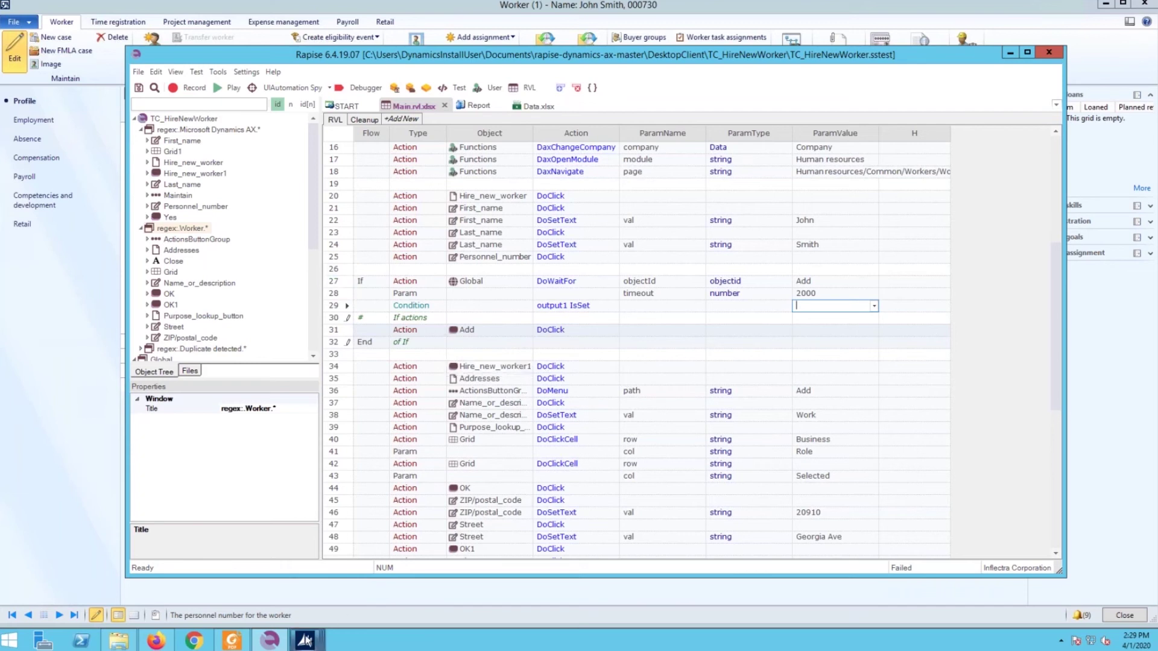
Step: Switch to Dynamics AX and cancel the leftover Duplicate detected dialog
mouse_move(306, 641)
click(433, 574)
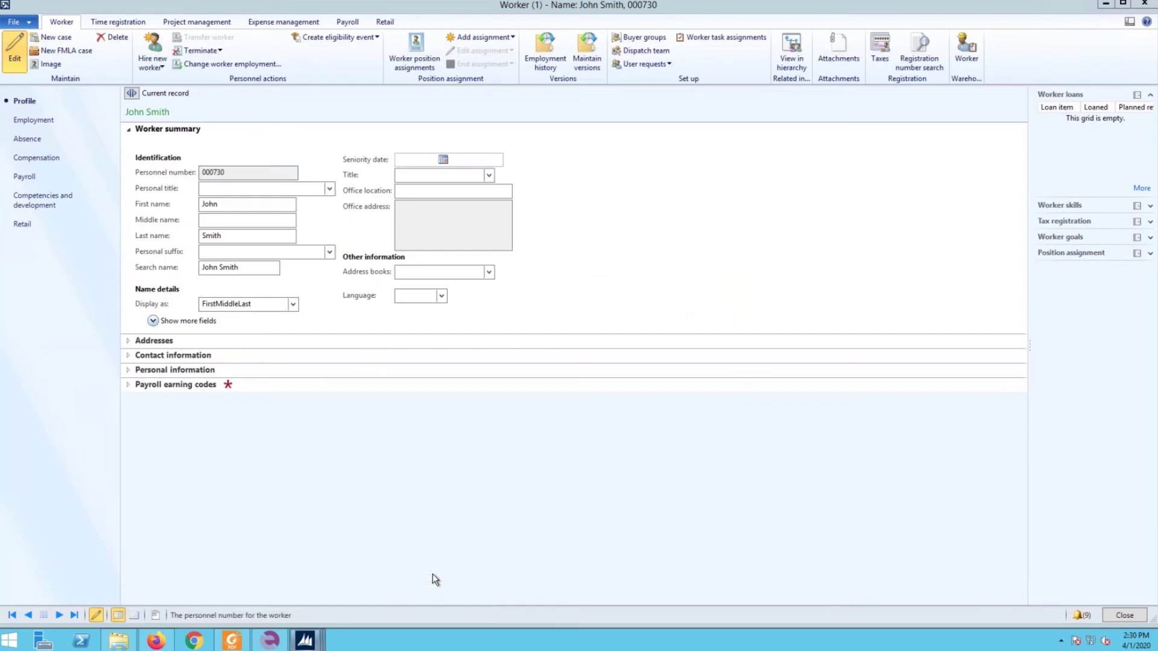
click(304, 641)
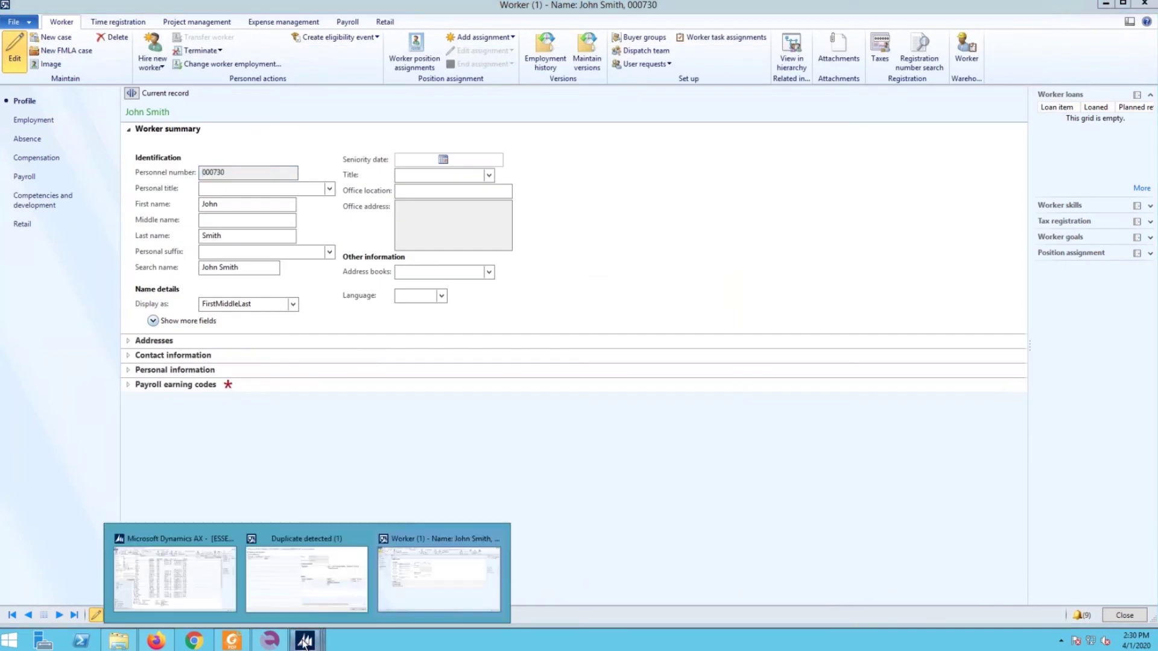
click(322, 577)
click(966, 490)
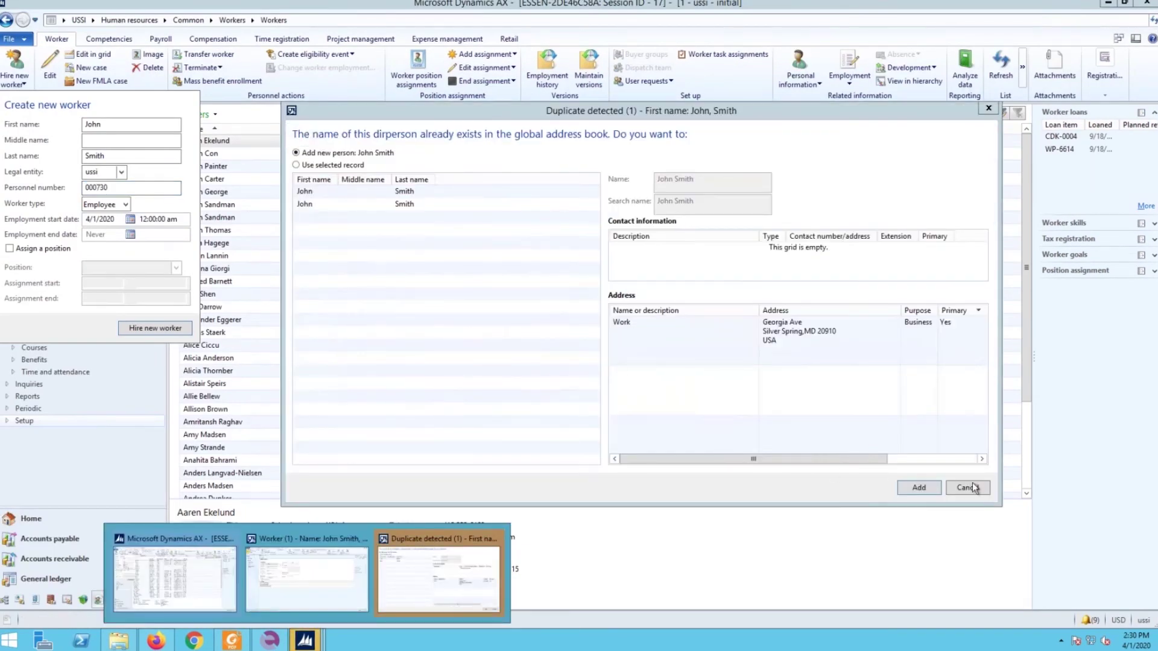
click(967, 487)
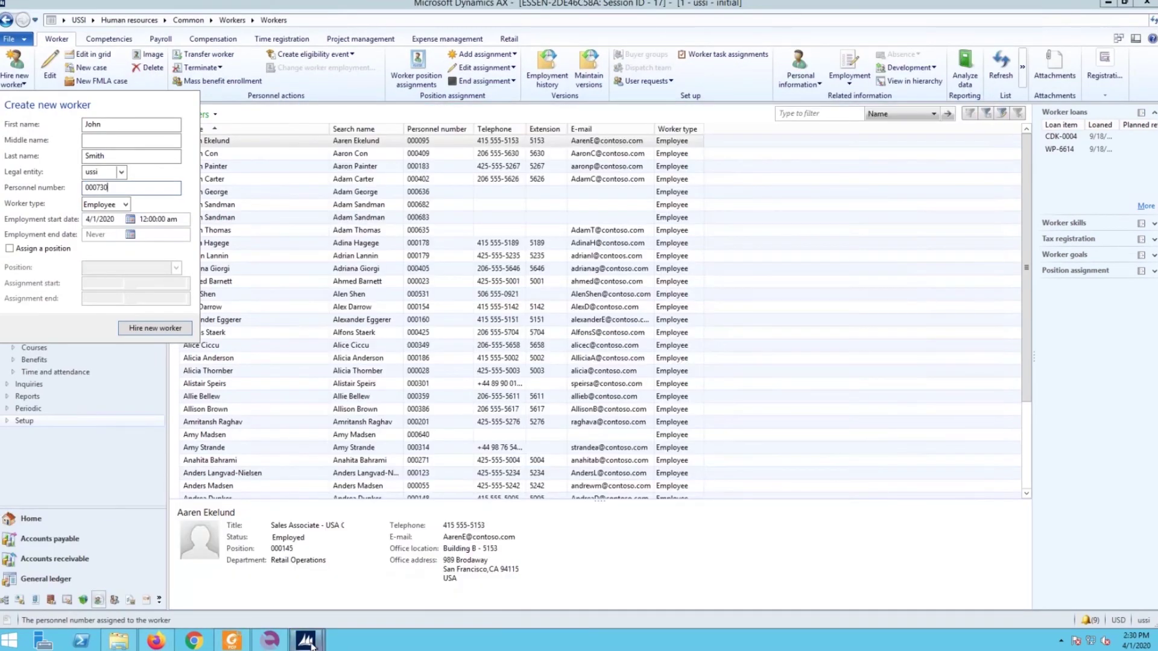
Step: Bring the open Worker form forward in Dynamics AX, and switch back to the Rapise script
mouse_move(312, 644)
click(358, 590)
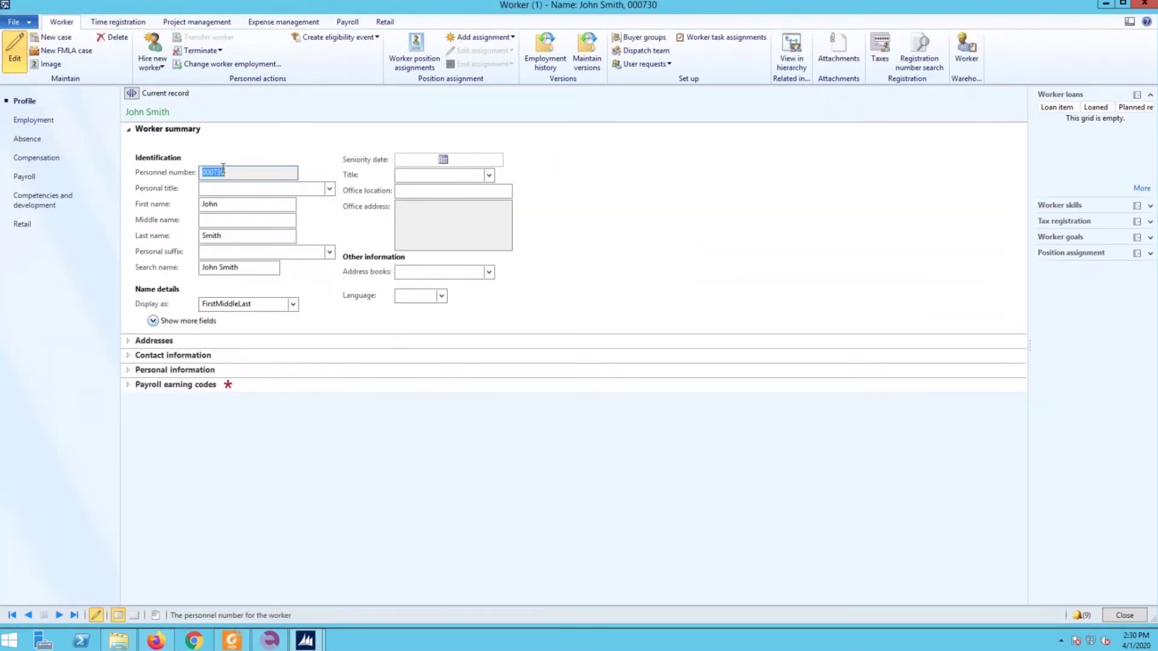
click(271, 642)
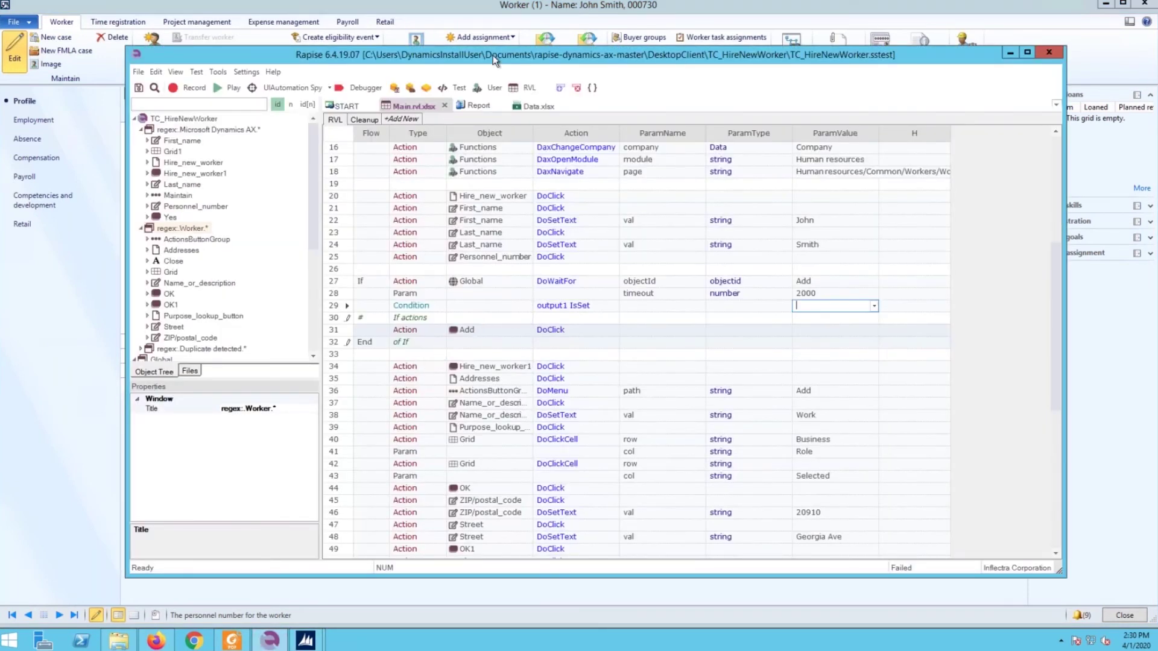
Step: Move the Rapise window aside to uncover the Worker form, and play the script from the Addresses action in row 35
drag(1054, 374, 1050, 439)
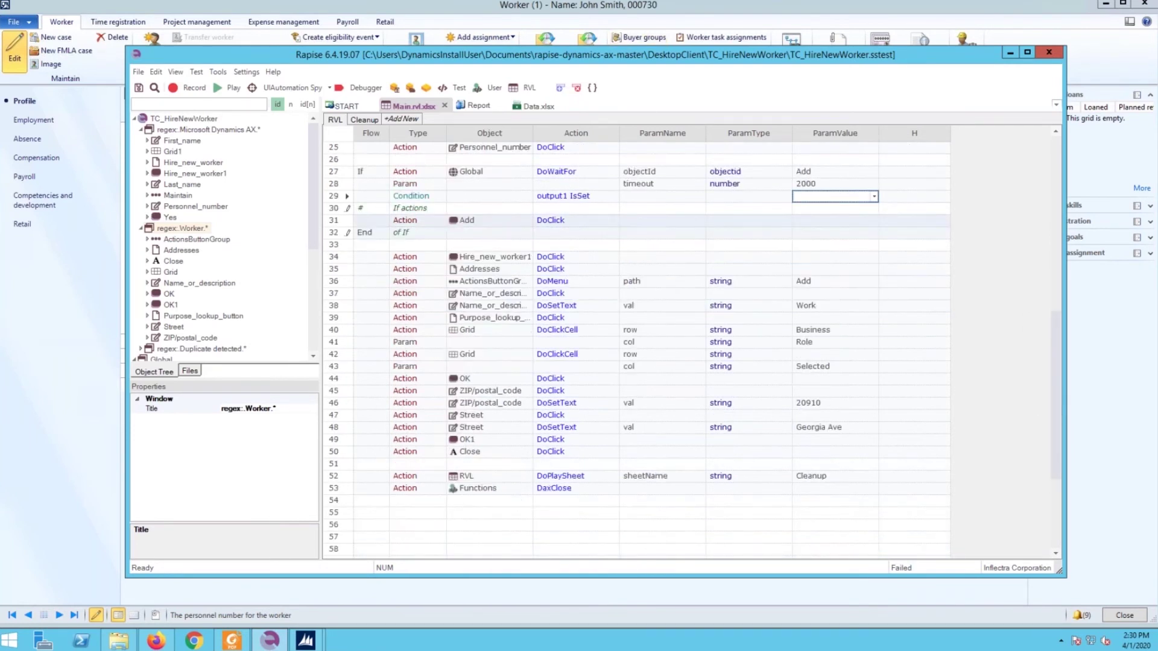
drag(638, 55, 645, 82)
drag(655, 206, 774, 103)
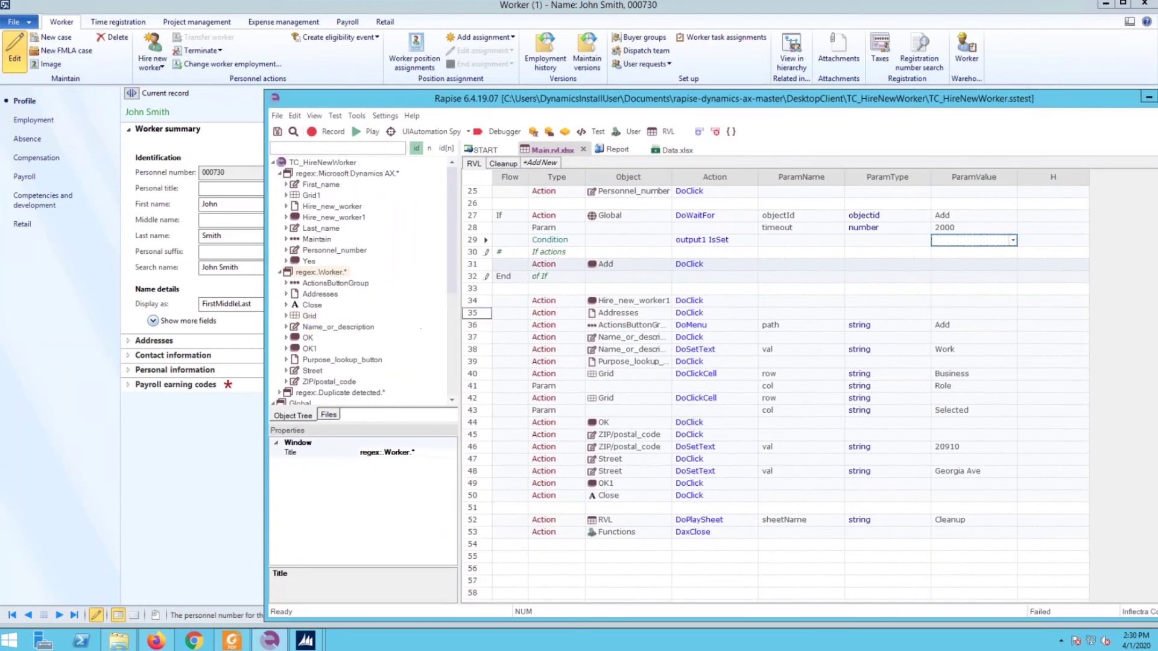
click(476, 313)
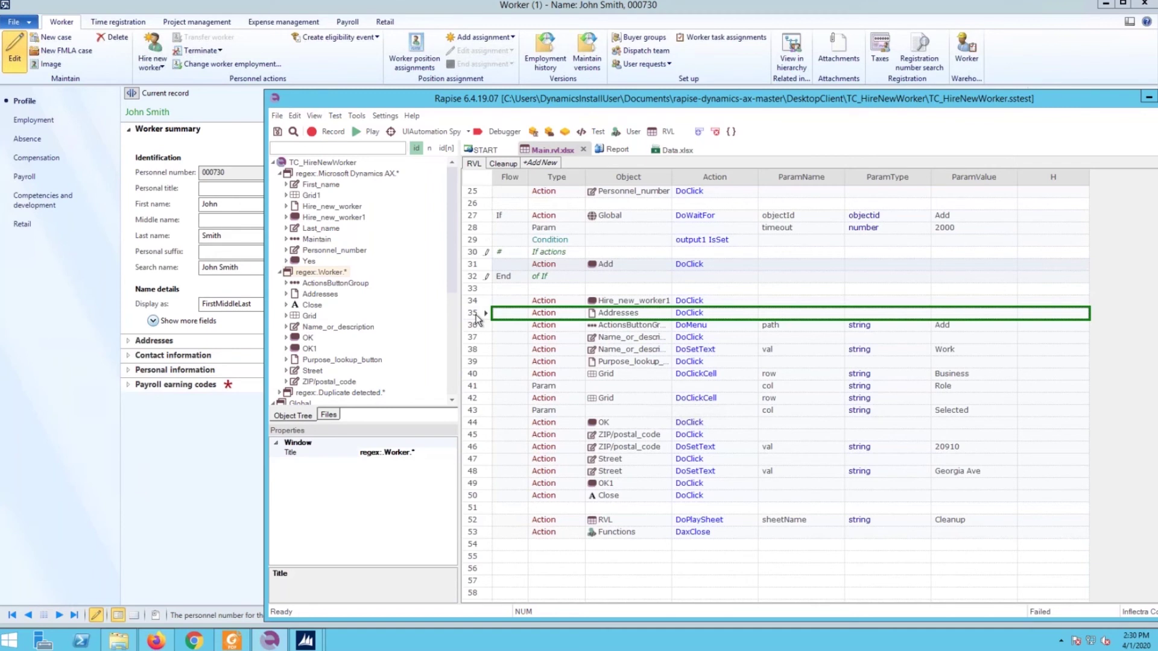
right_click(478, 318)
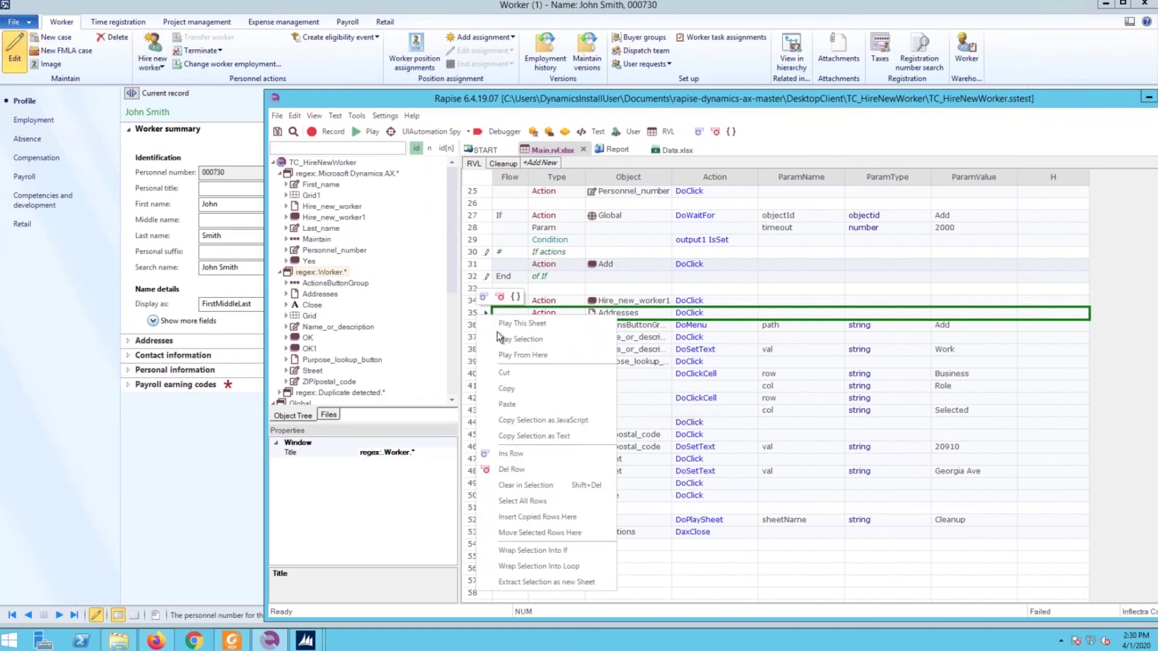
click(530, 355)
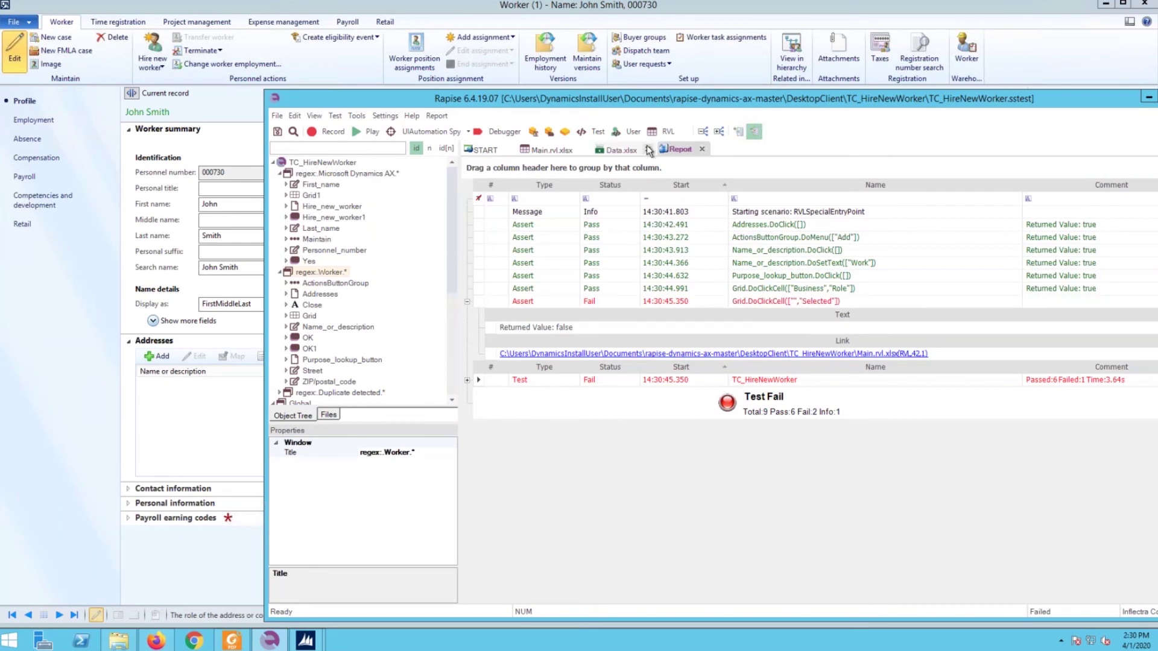
Step: Set the row parameter of the Grid DoClickCell action in row 42 to type number with value 0, and save the script
click(668, 134)
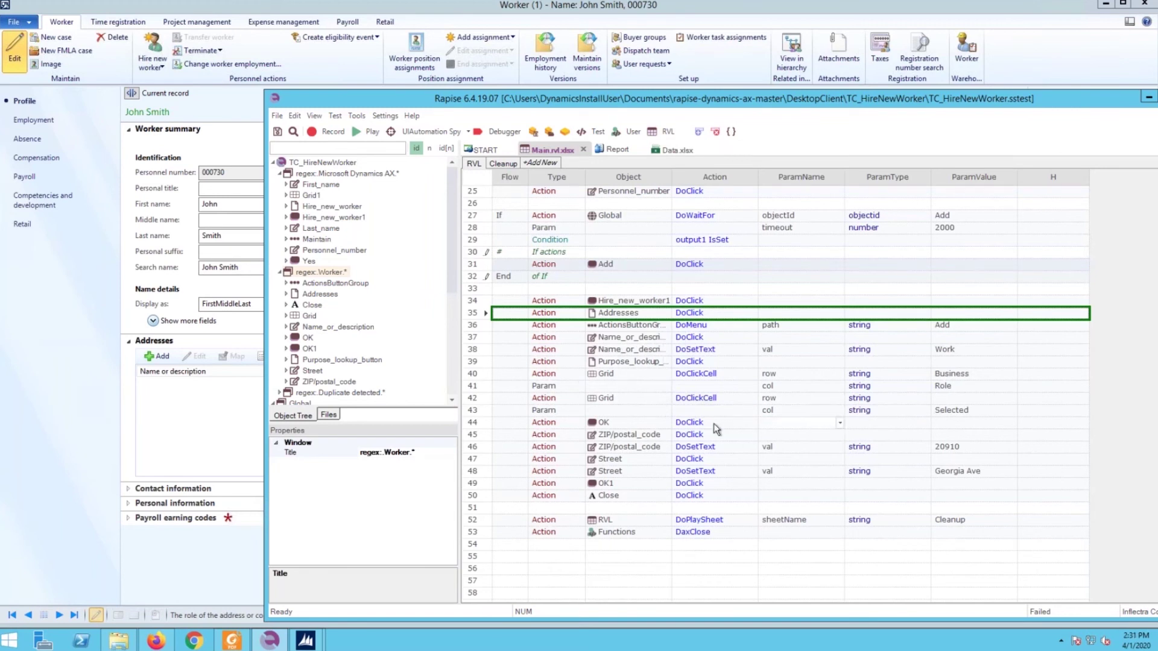
click(480, 399)
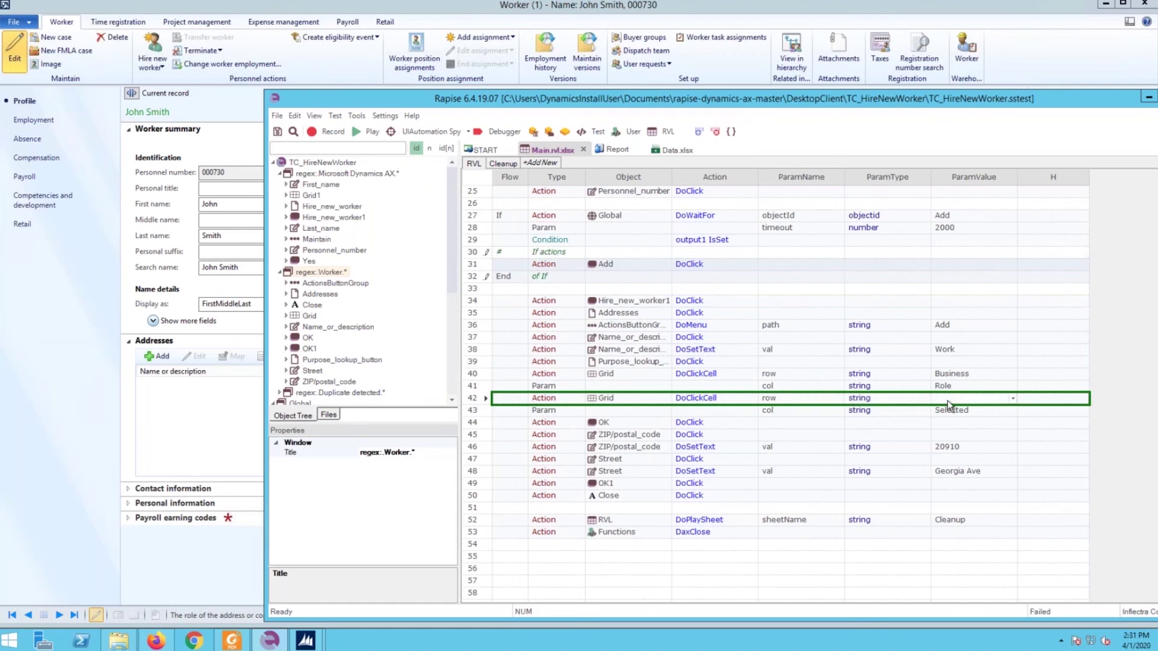
click(869, 400)
text(nu)
key(Tab)
text(0)
key(Return)
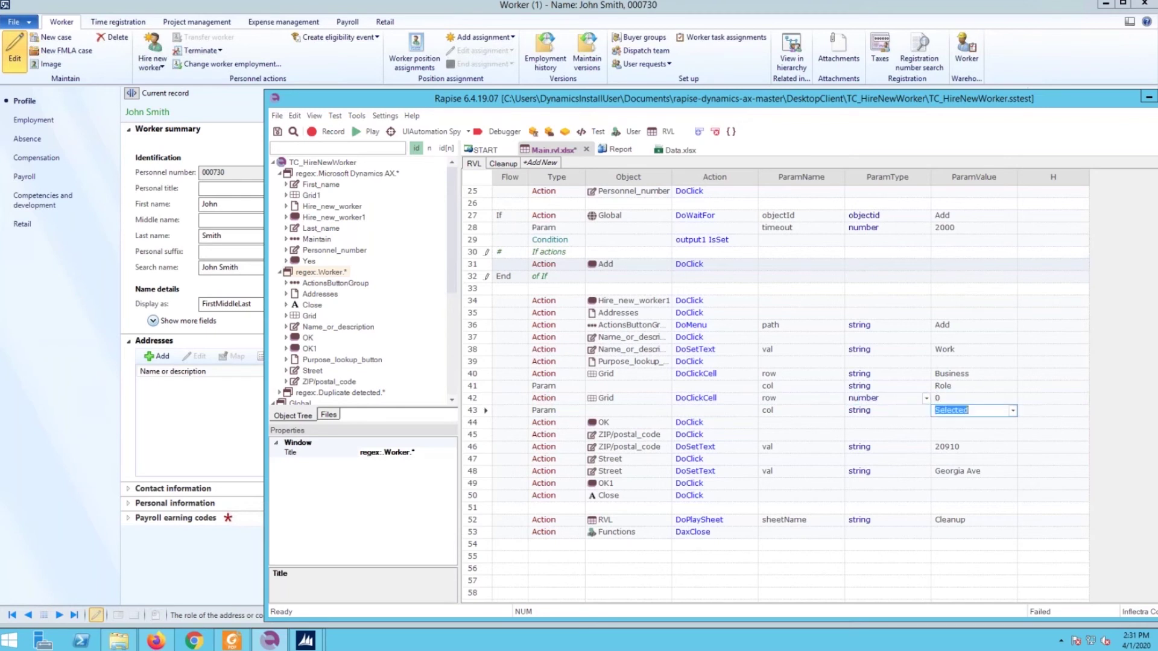
click(473, 400)
key(ctrl+s)
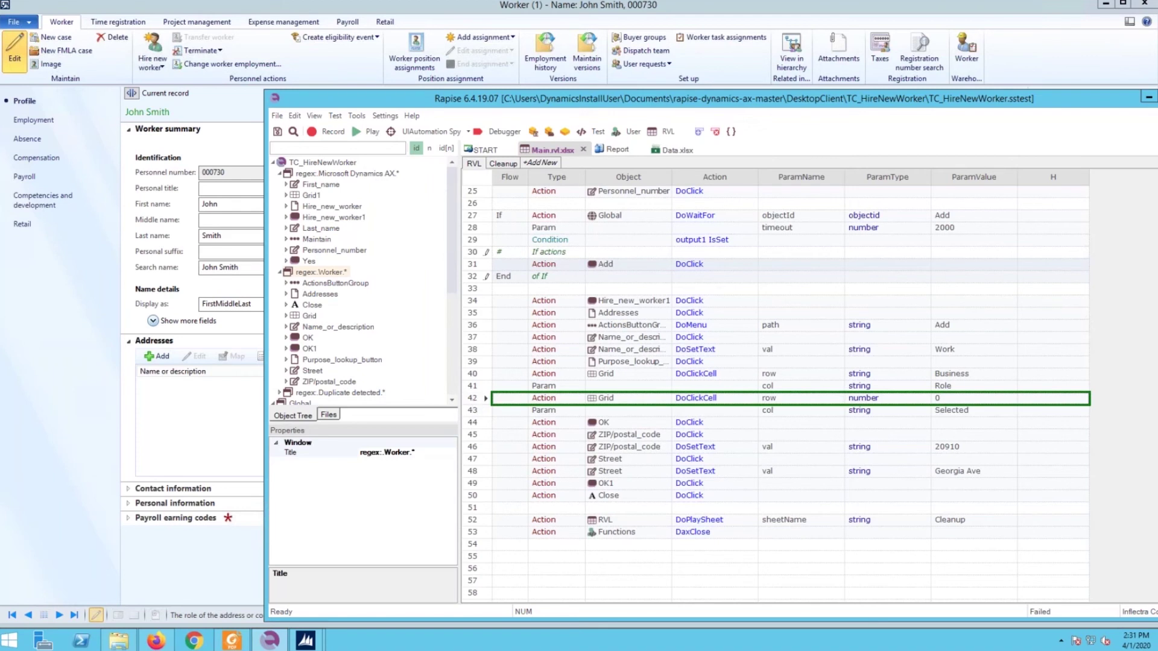
Step: Play the script from row 42, check the New address form in Dynamics AX, and return to the script sheet
right_click(473, 400)
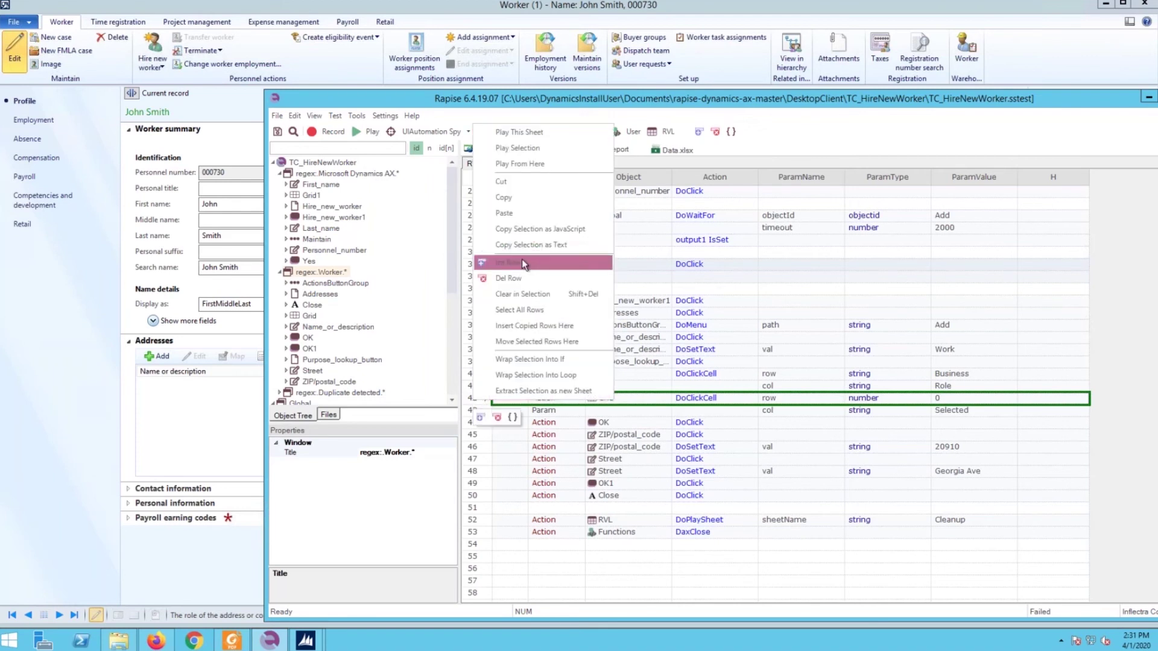
click(508, 164)
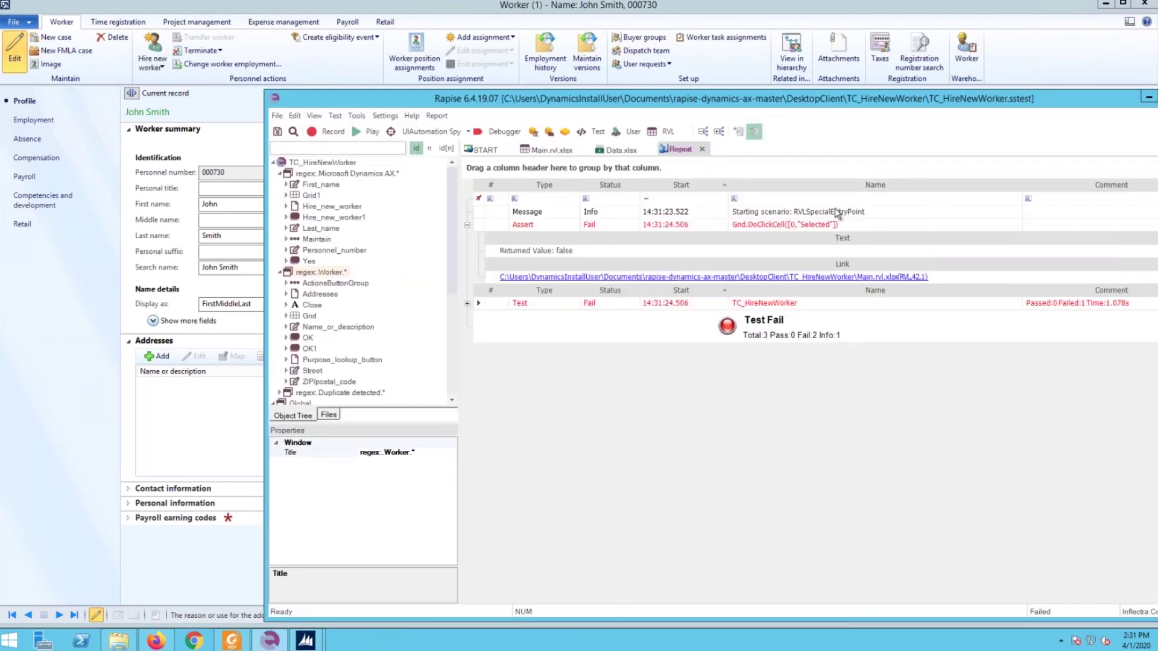
click(197, 570)
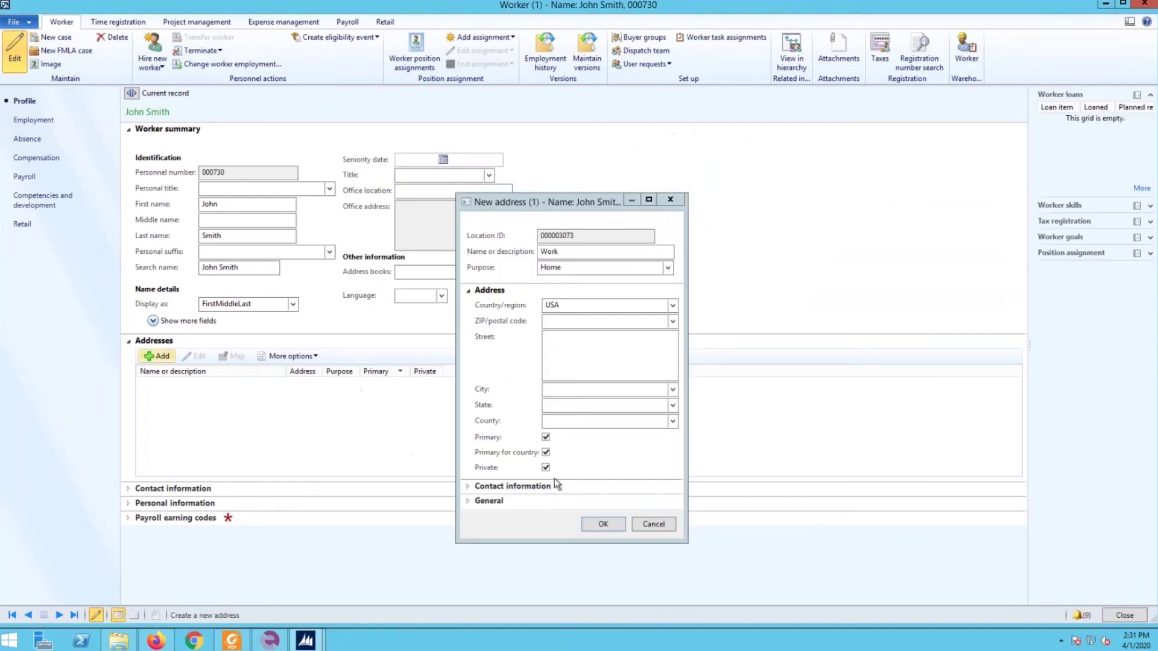
click(284, 645)
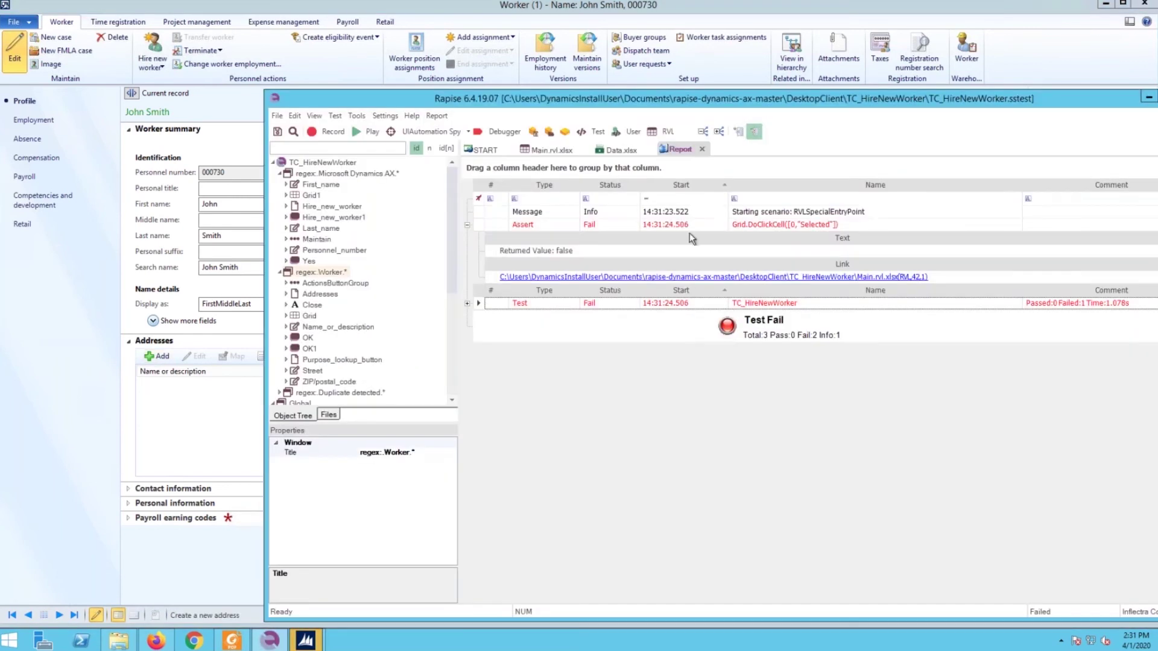
click(663, 132)
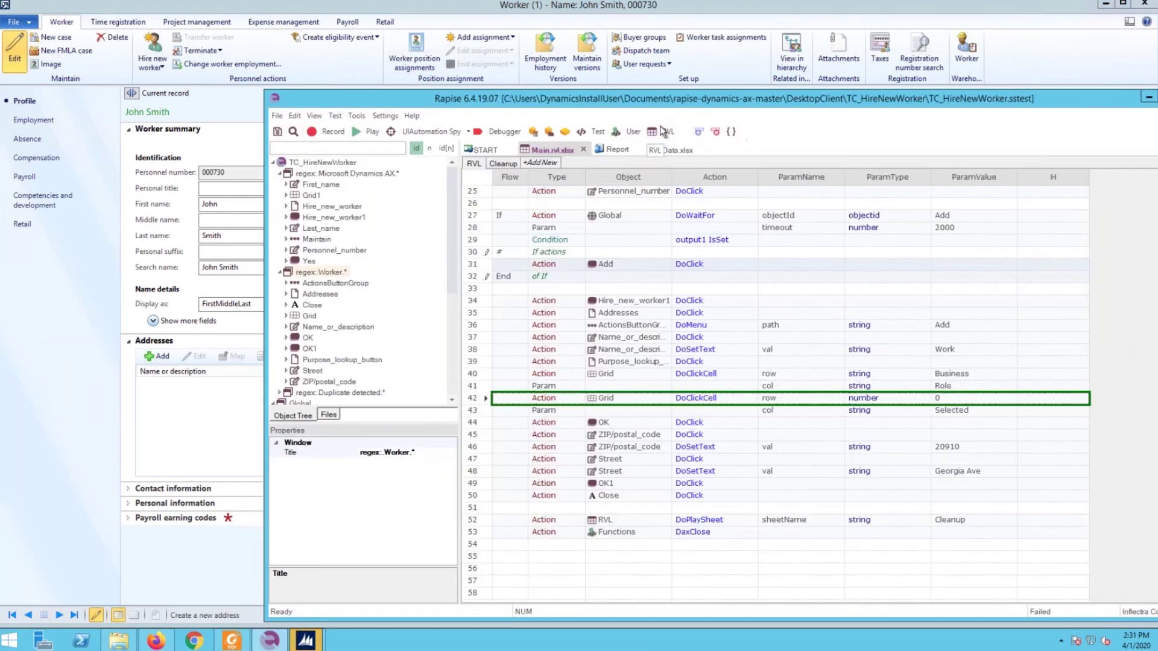
Step: Play the script from the Purpose lookup button action in row 39
click(471, 362)
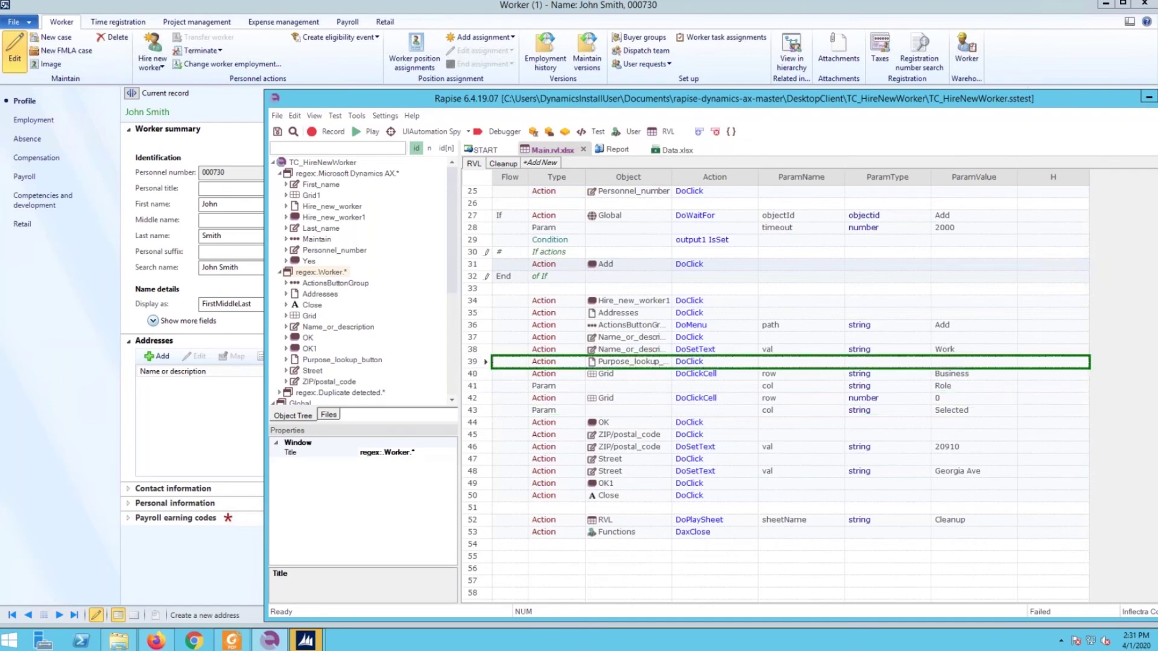
right_click(471, 362)
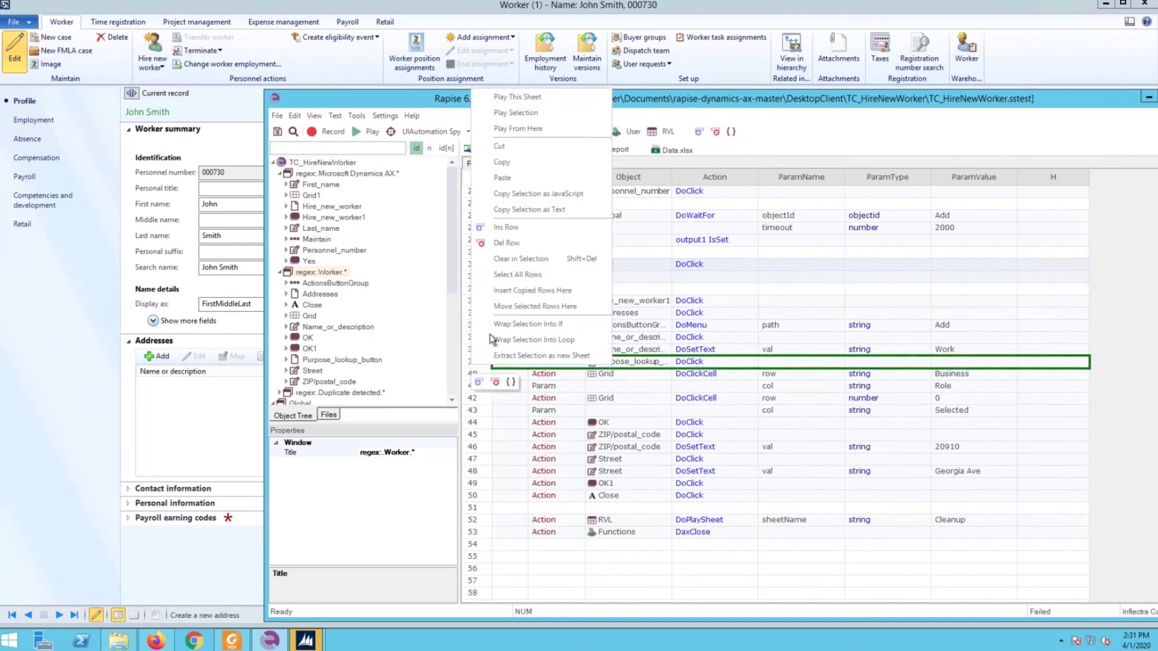
click(526, 130)
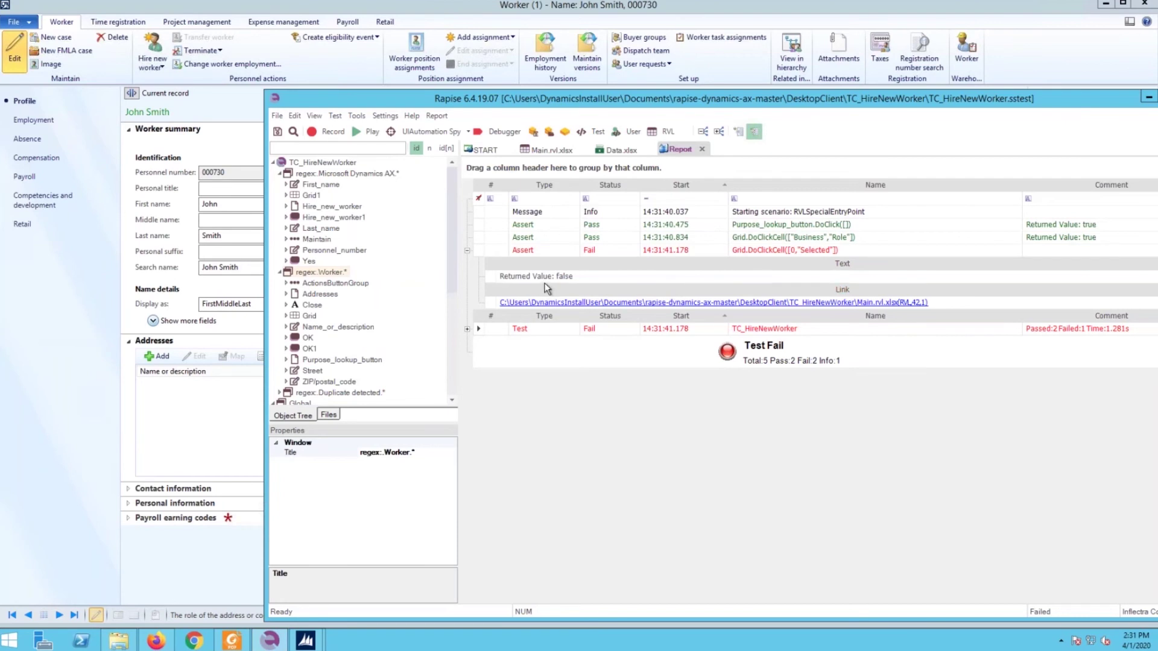
Step: Set the col parameter of the second Grid DoClickCell action in row 43 to type number with value 0
click(667, 133)
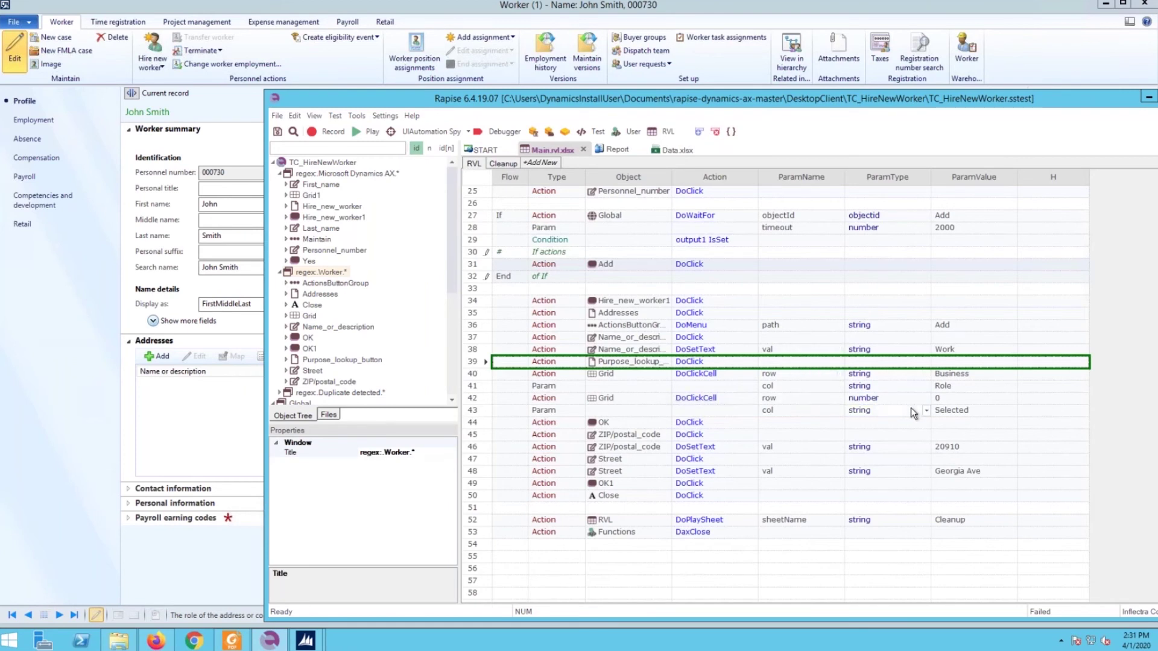
click(848, 414)
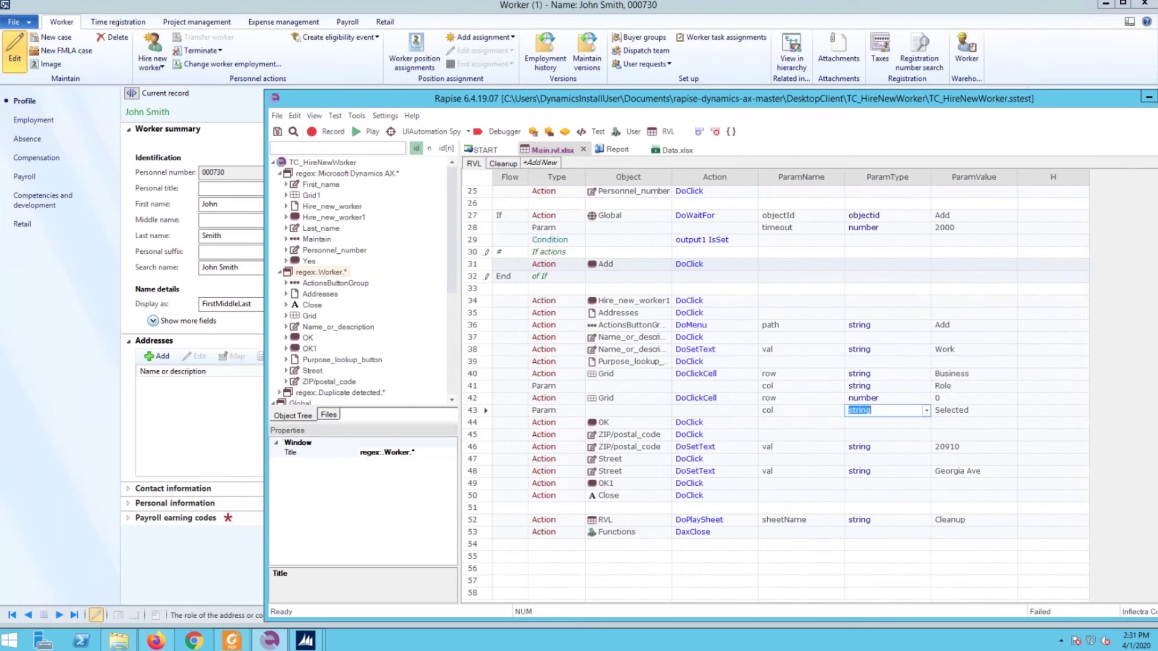
text(number)
key(Tab)
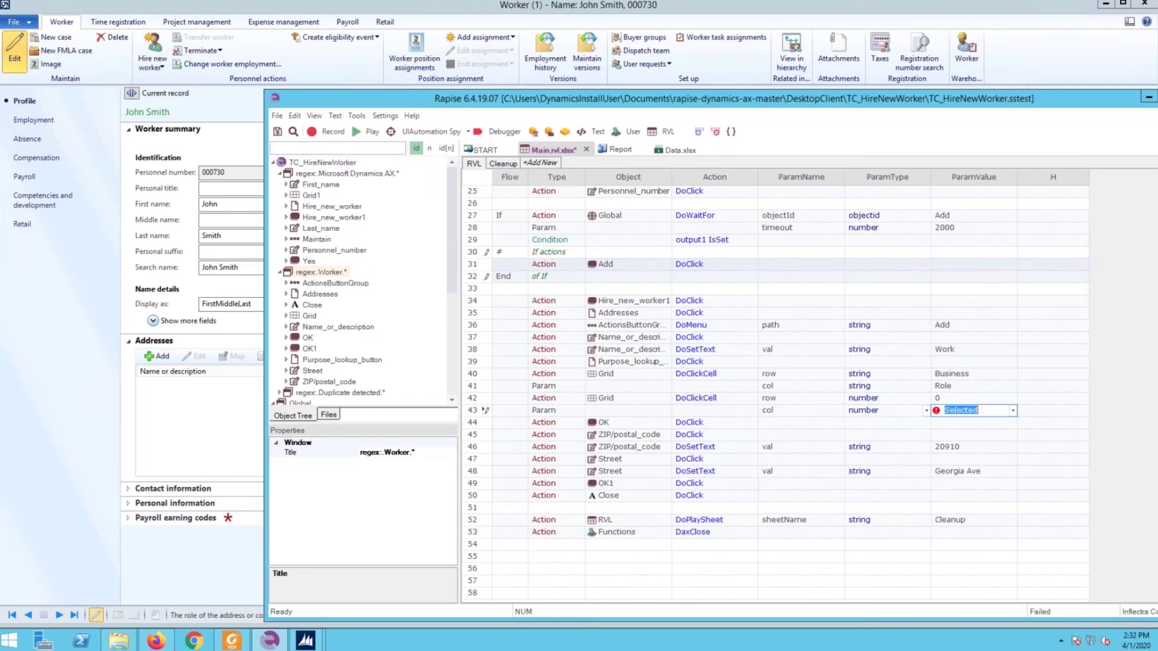
text(0)
key(Return)
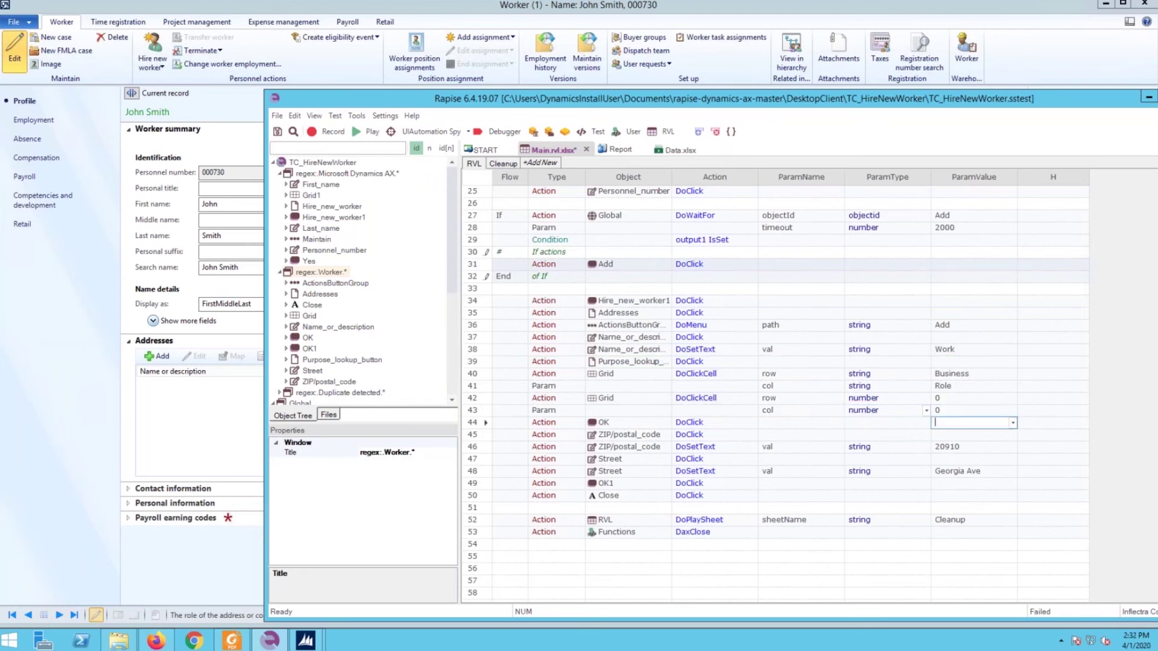
Step: Replay the script from row 39 through the cleanup sheet and the closing of Dynamics AX
click(477, 364)
right_click(477, 366)
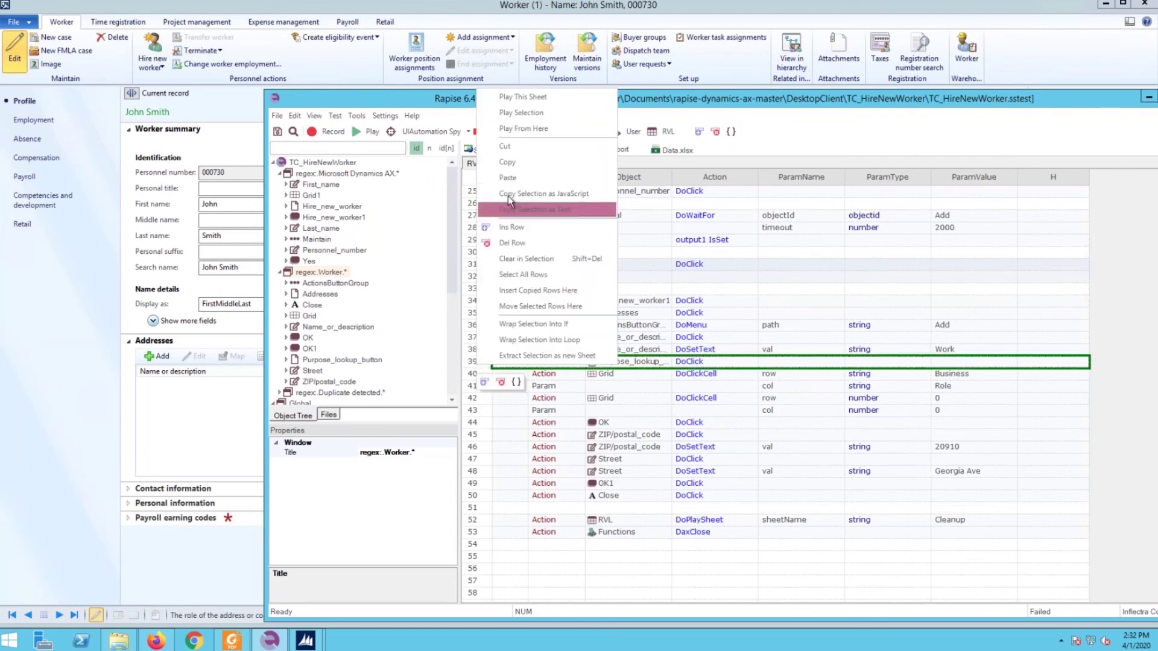
click(506, 126)
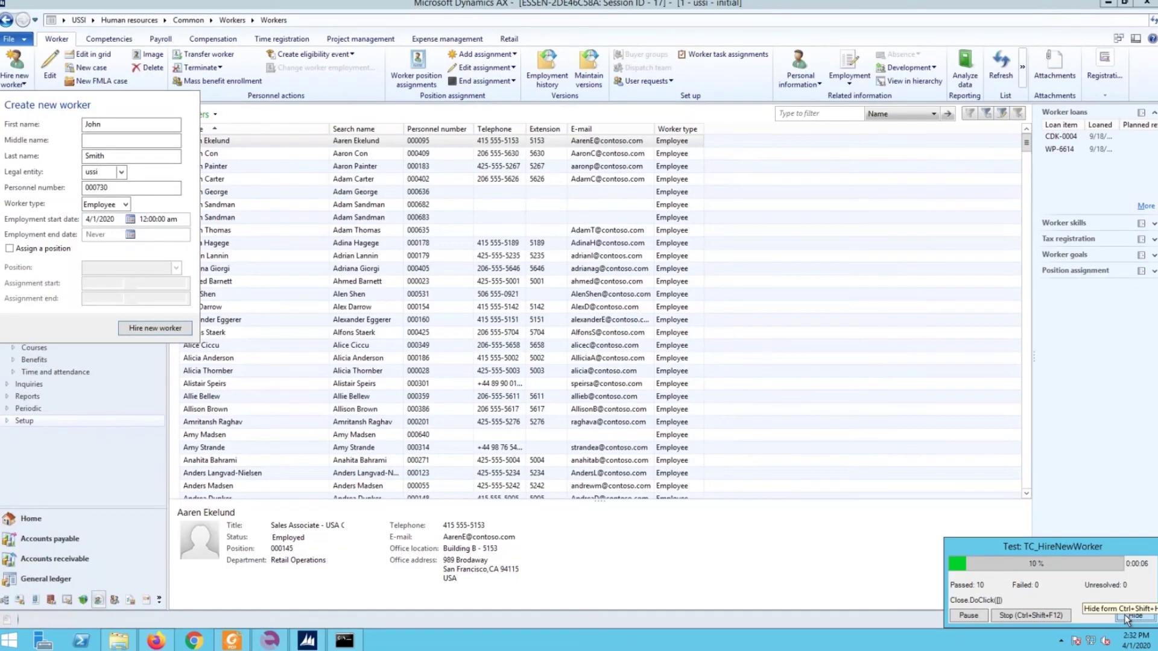
click(948, 114)
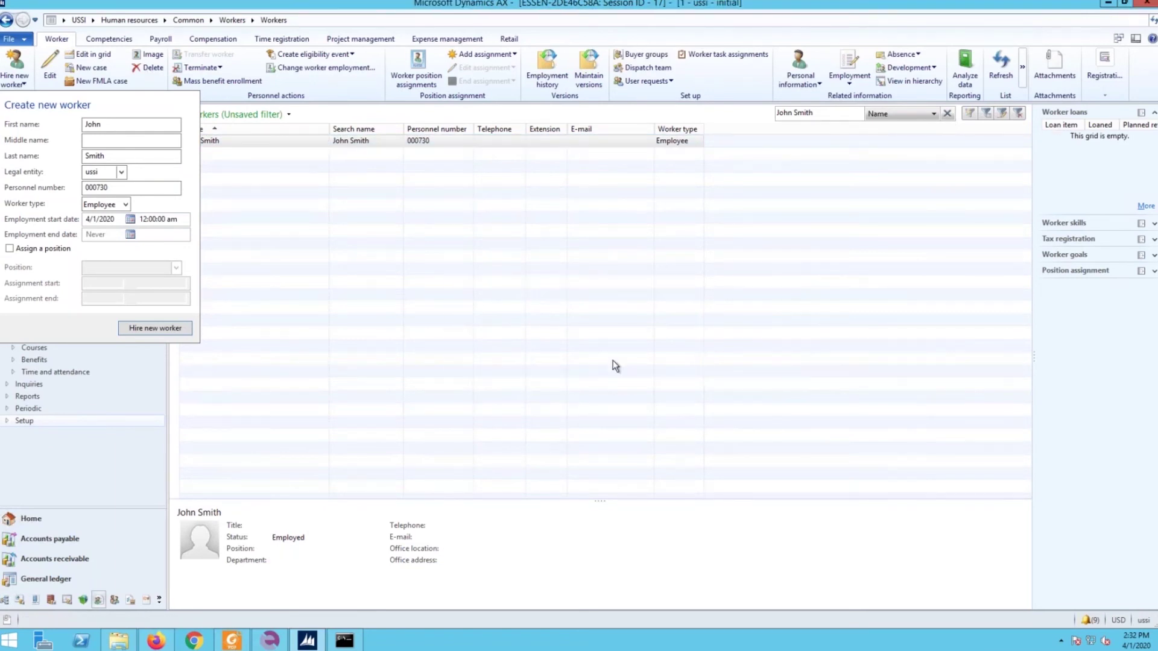
click(1148, 5)
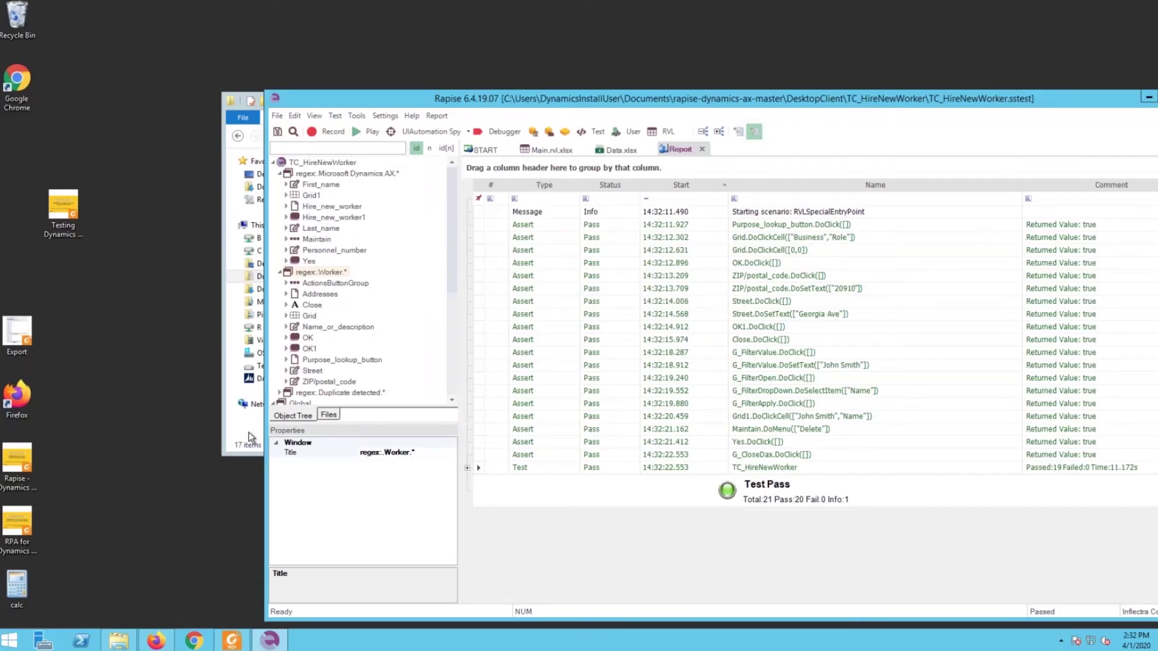
Step: Minimize the DesktopClient folder window and review the actions and parameter values in the Main.rvl.xlsx script
click(249, 431)
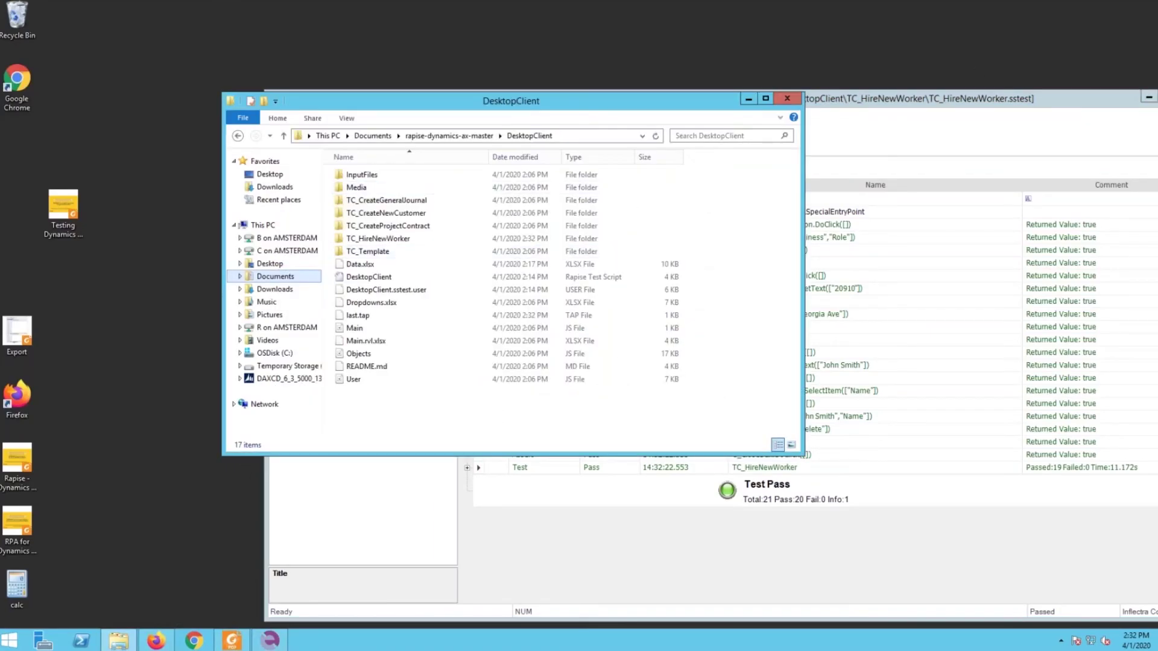
click(746, 99)
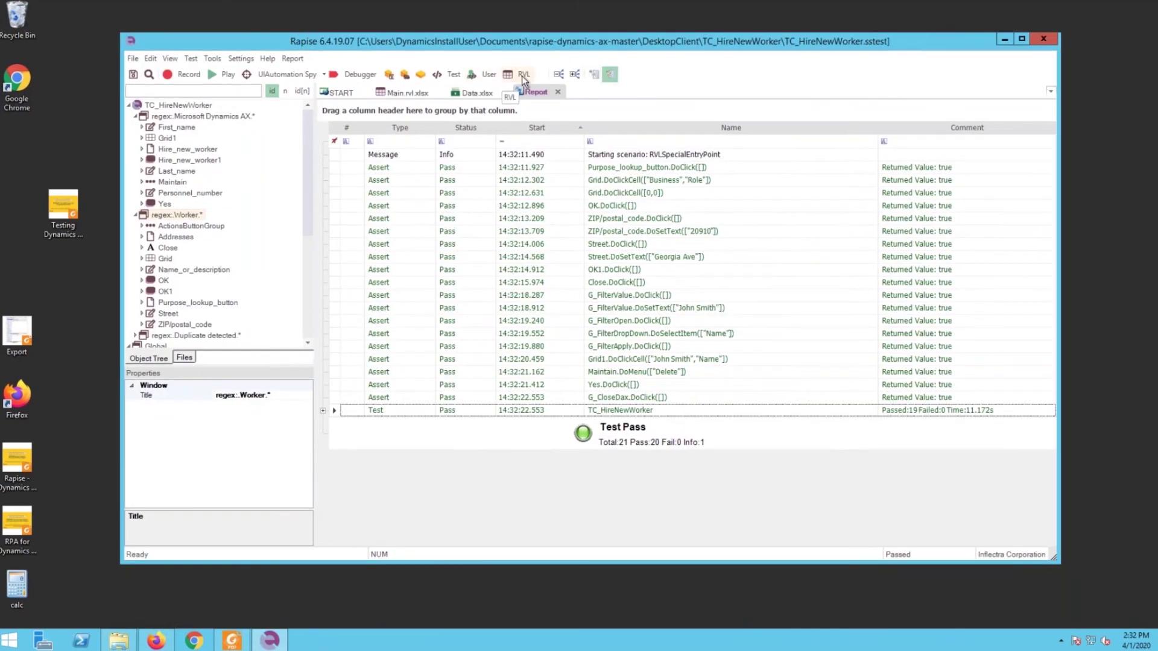
click(523, 74)
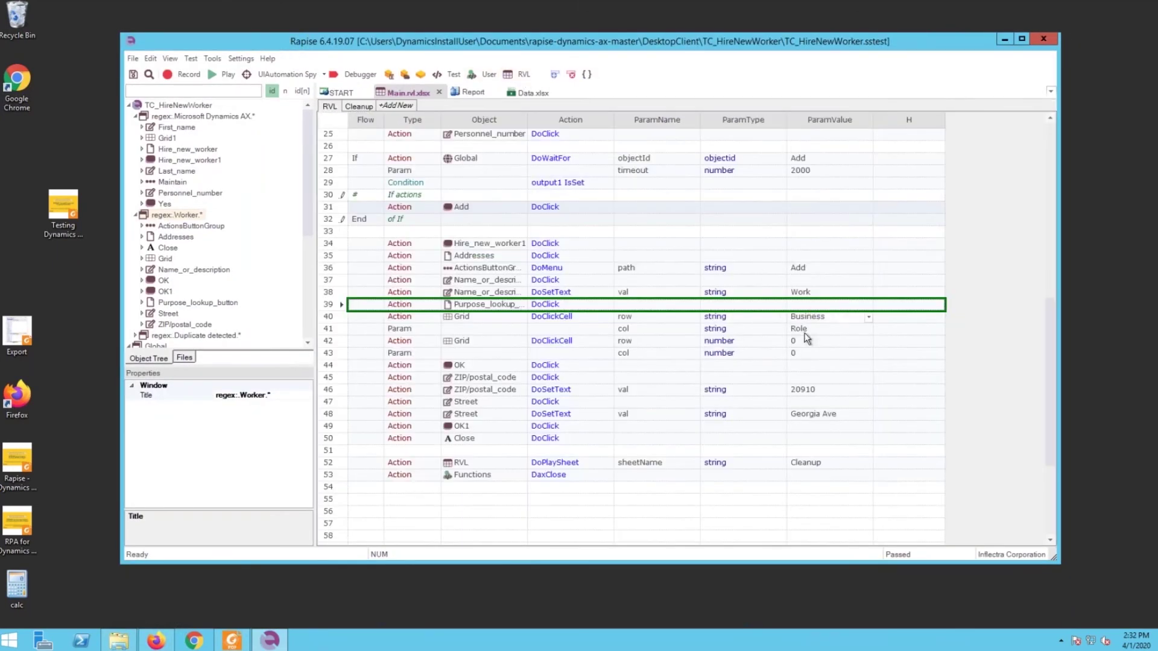
click(799, 269)
drag(1051, 349, 1051, 243)
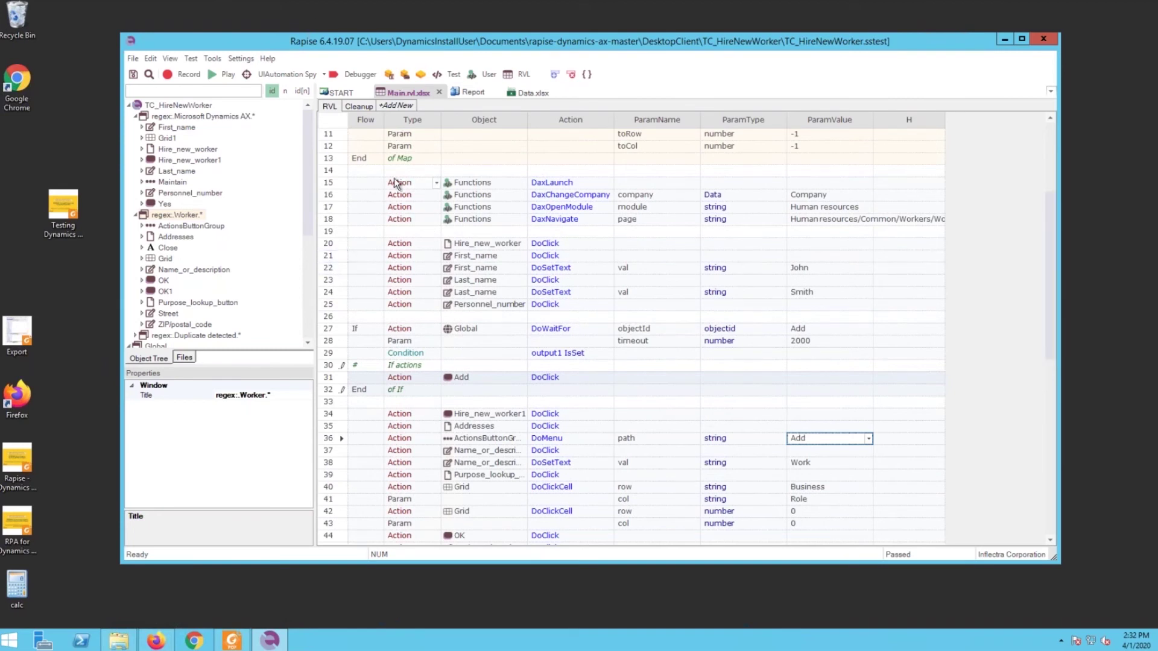
drag(1044, 348, 1025, 306)
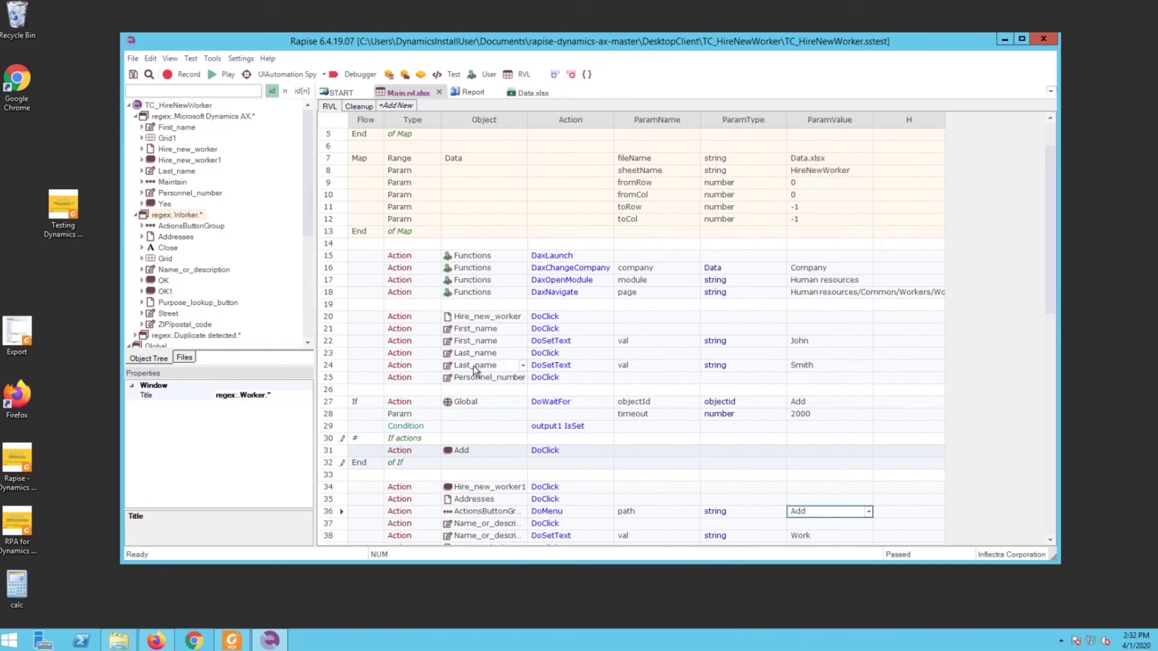
Step: Add the column headers FirstName, LastName and Name in cells B1 to D1 of the HireNewWorker sheet in Data.xlsx
click(534, 94)
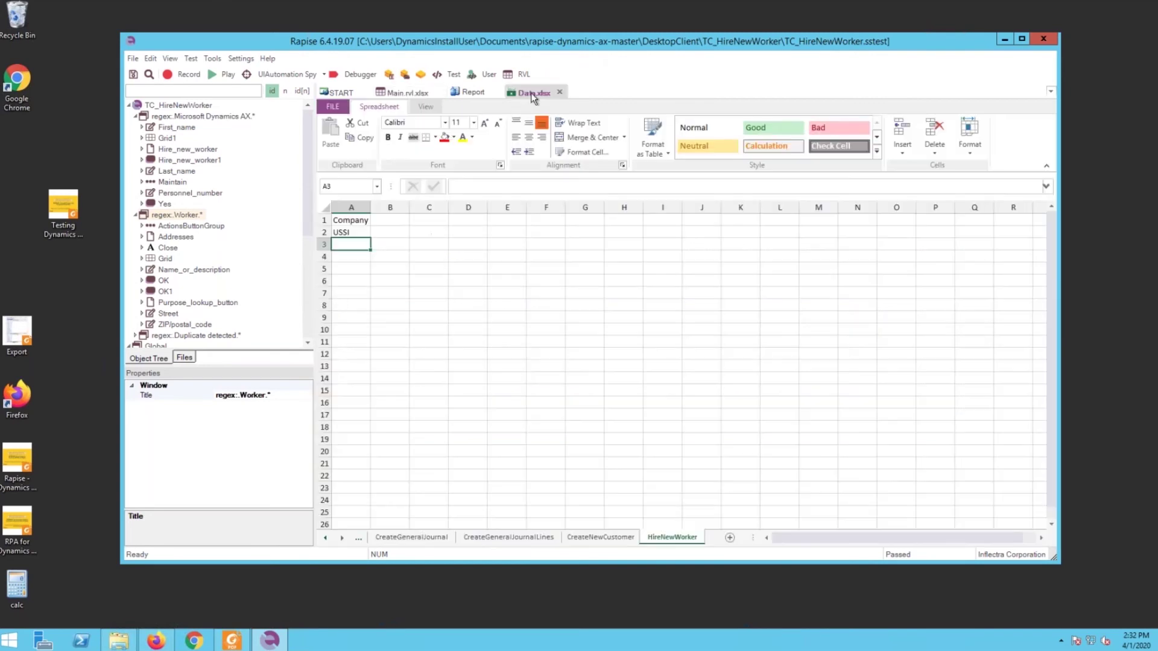
click(386, 223)
text(FirstName)
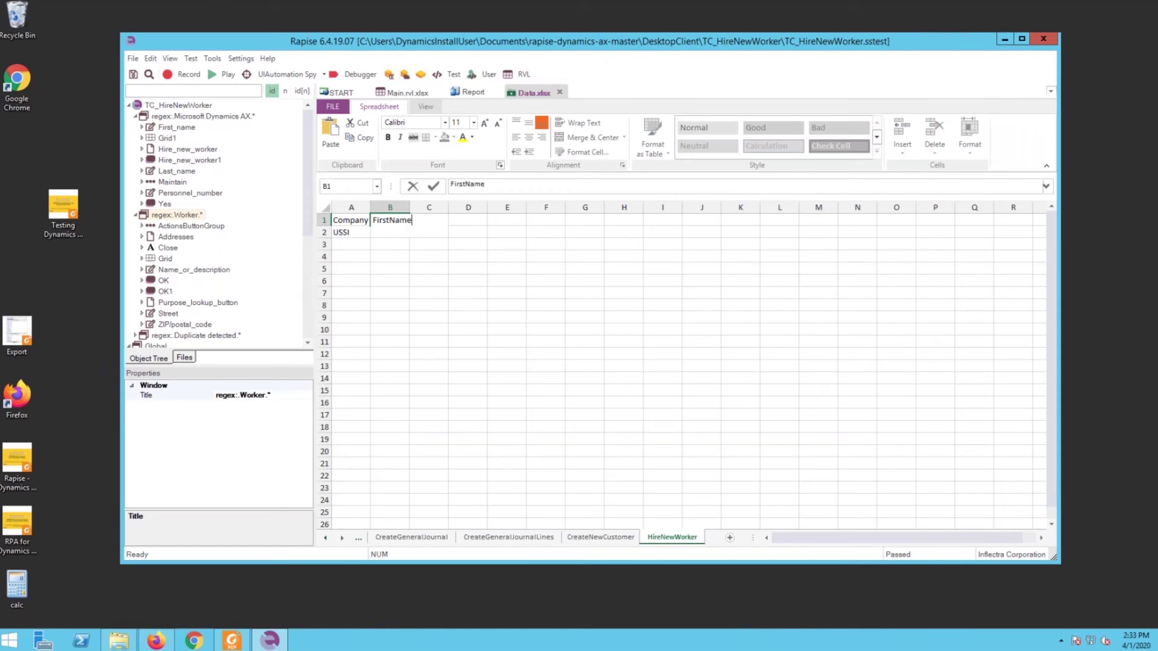
key(Tab)
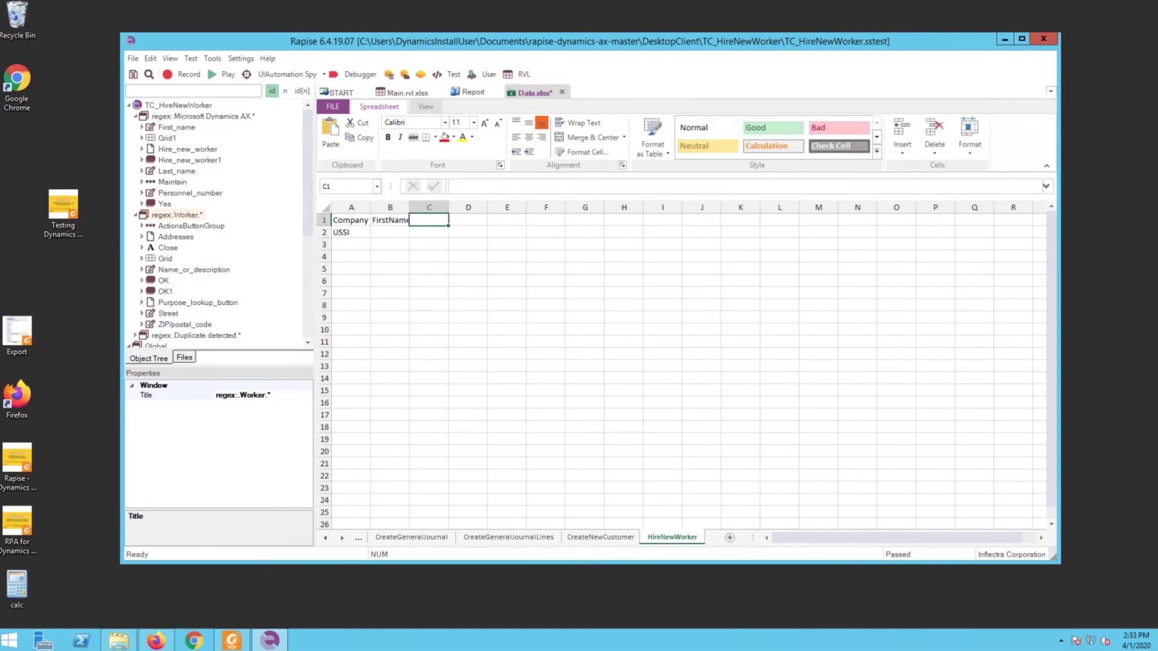
text(LastName)
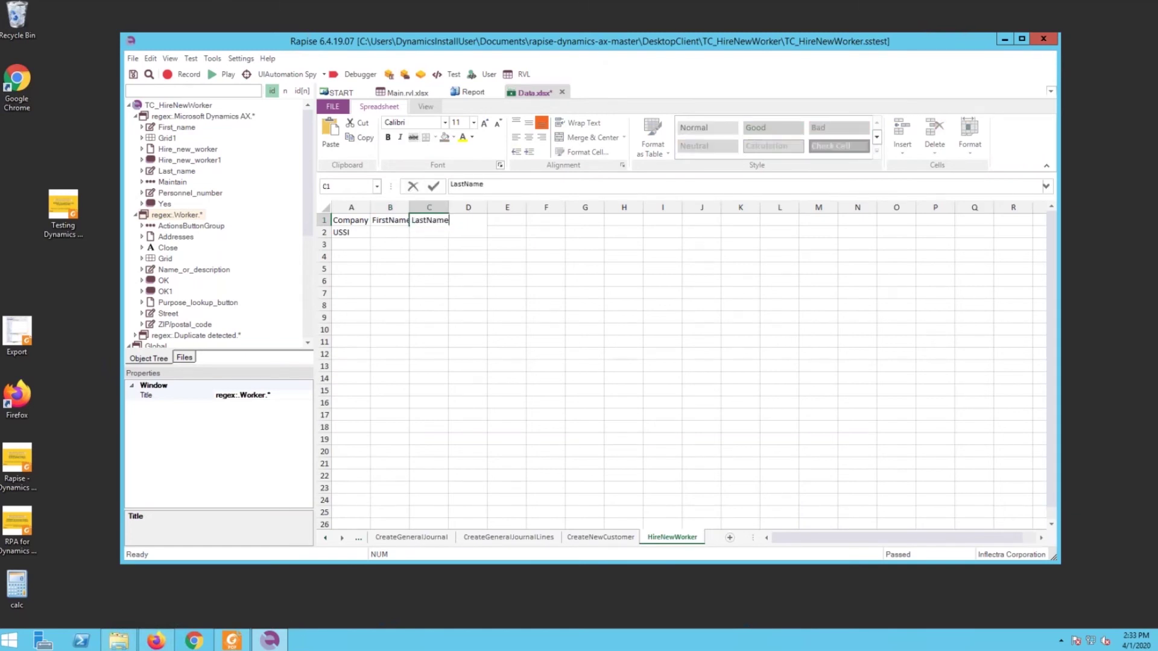
key(Tab)
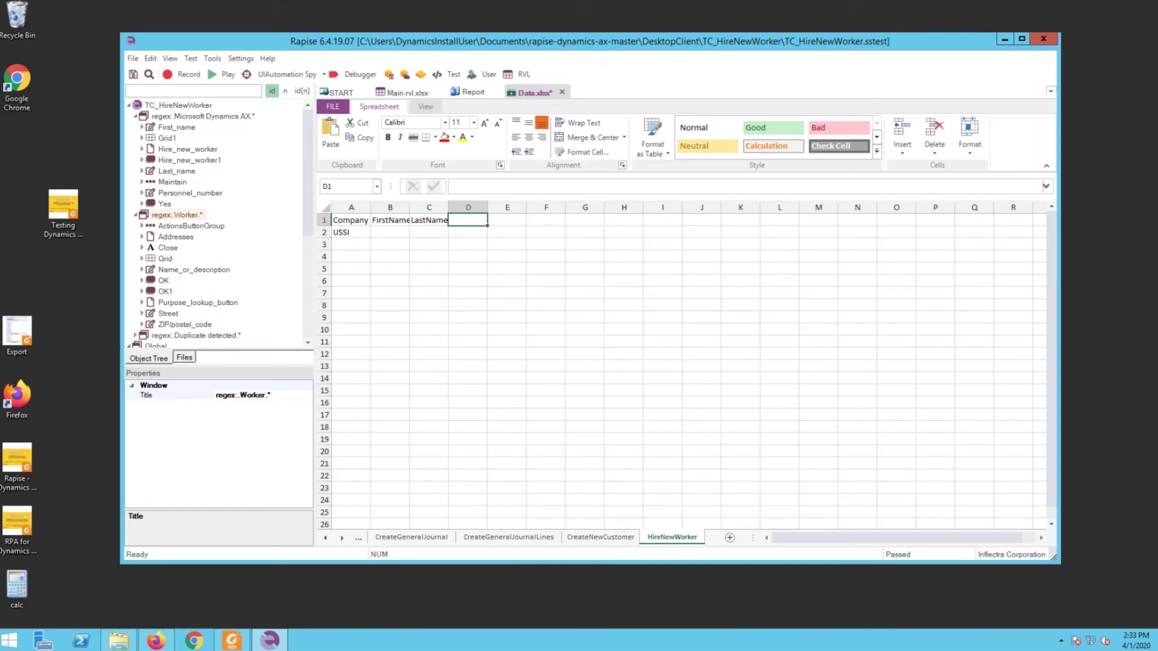
text(Name)
key(Return)
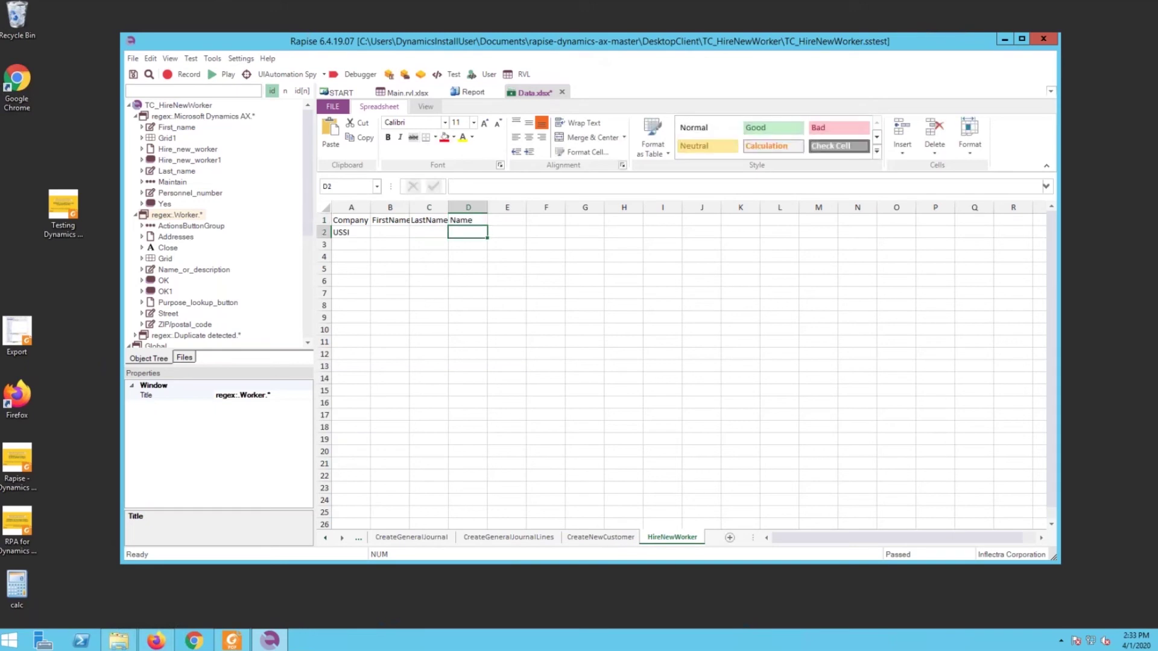
Step: Fill cells B2 to D2 of the HireNewWorker sheet with the worker's first name, last name and full name
click(429, 232)
click(389, 232)
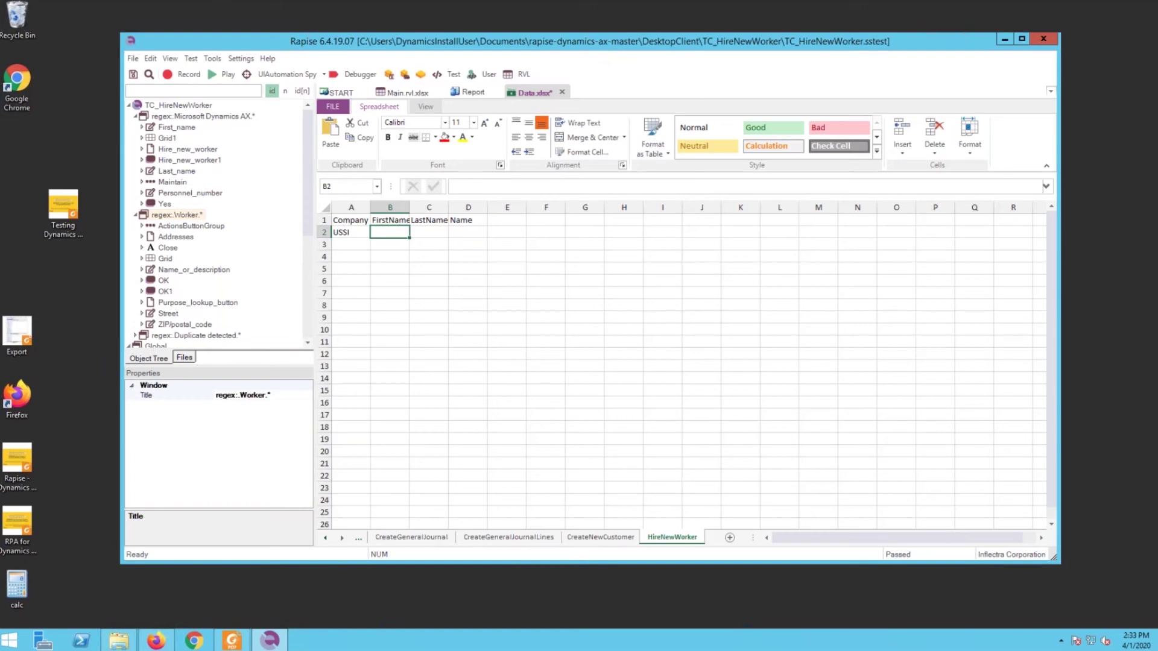
text(John)
key(Tab)
text(Smith)
key(Tab)
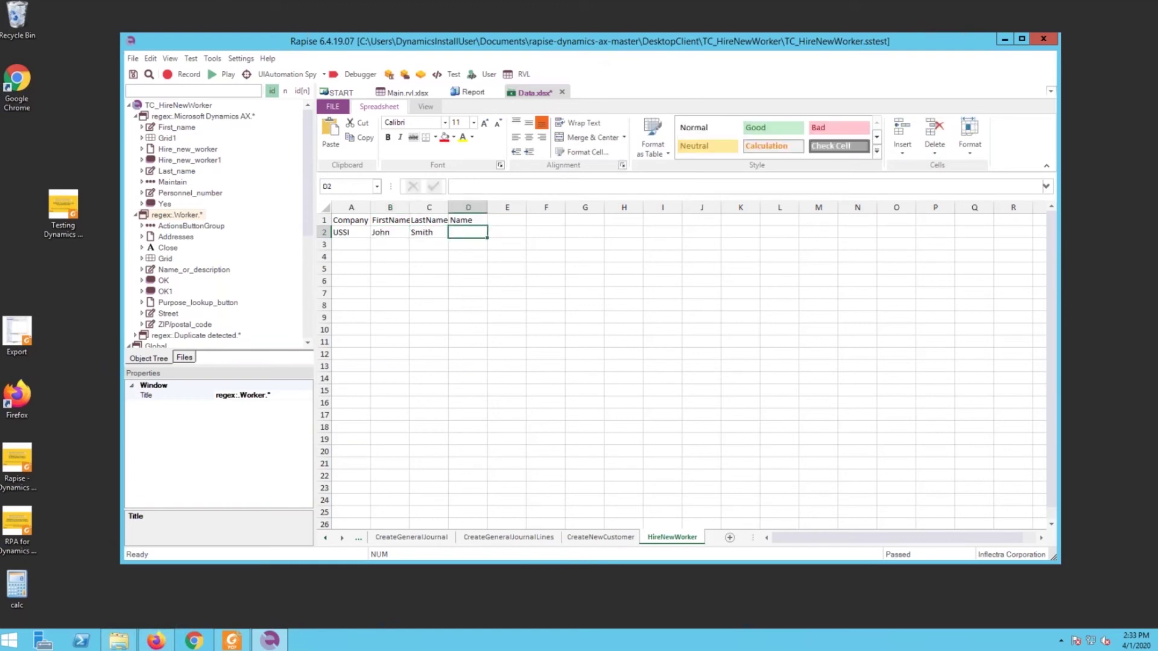
text(John Smith)
key(Return)
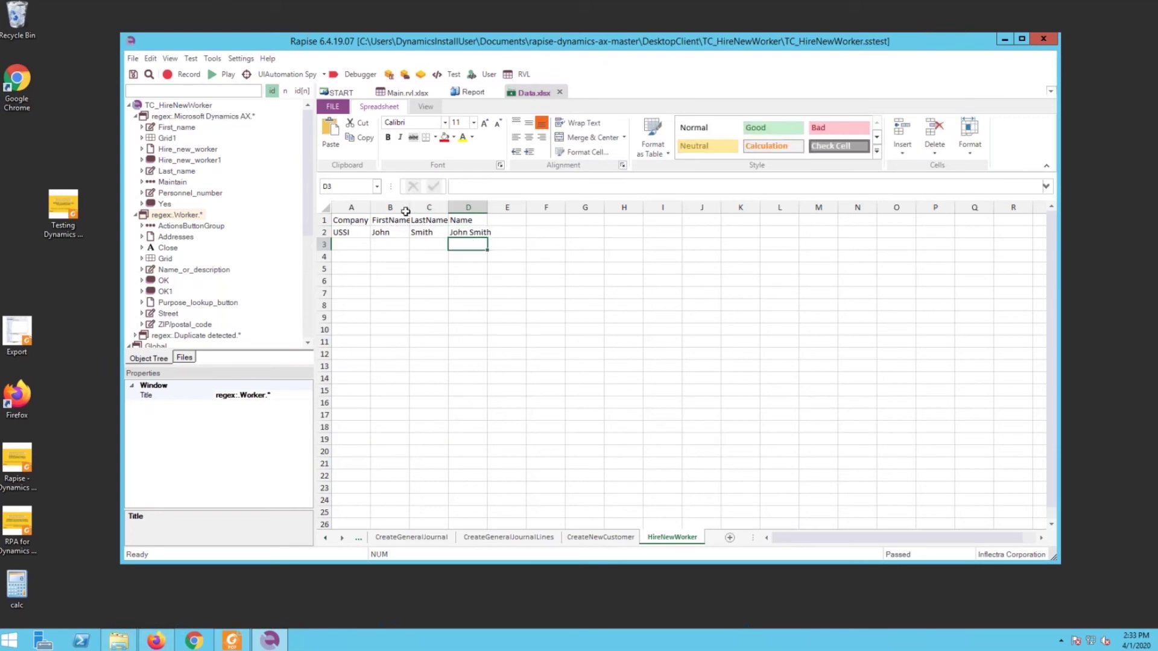
Step: Make the header cells A1:D1 bold on the HireNewWorker sheet of Data.xlsx and save the workbook
click(347, 222)
shift+click(462, 220)
key(ctrl+b)
key(ctrl+s)
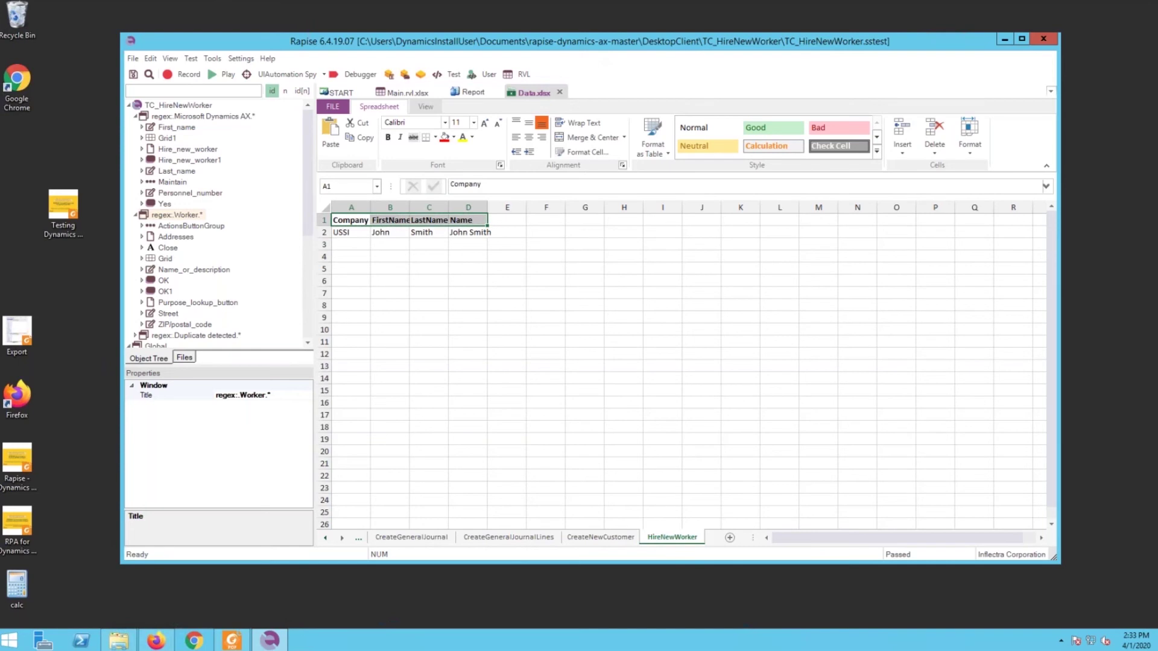
Step: Insert three rows before the end of the Data columns map in the RVL sheet of Main.rvl.xlsx
click(415, 94)
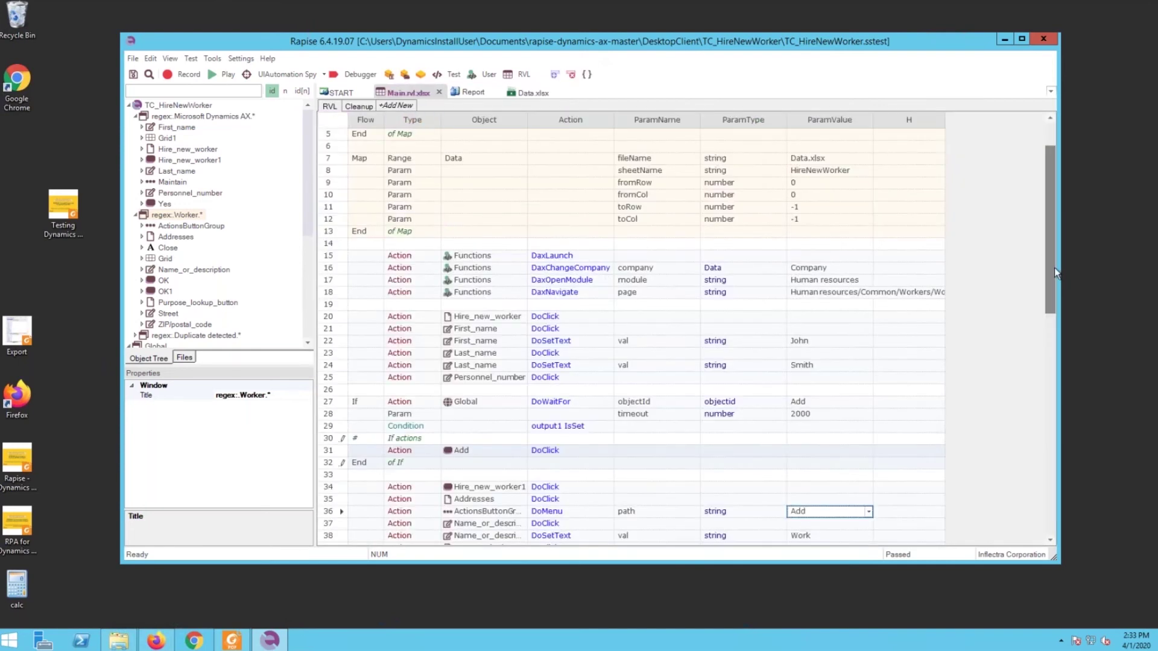
scroll(1041, 217, up, 1)
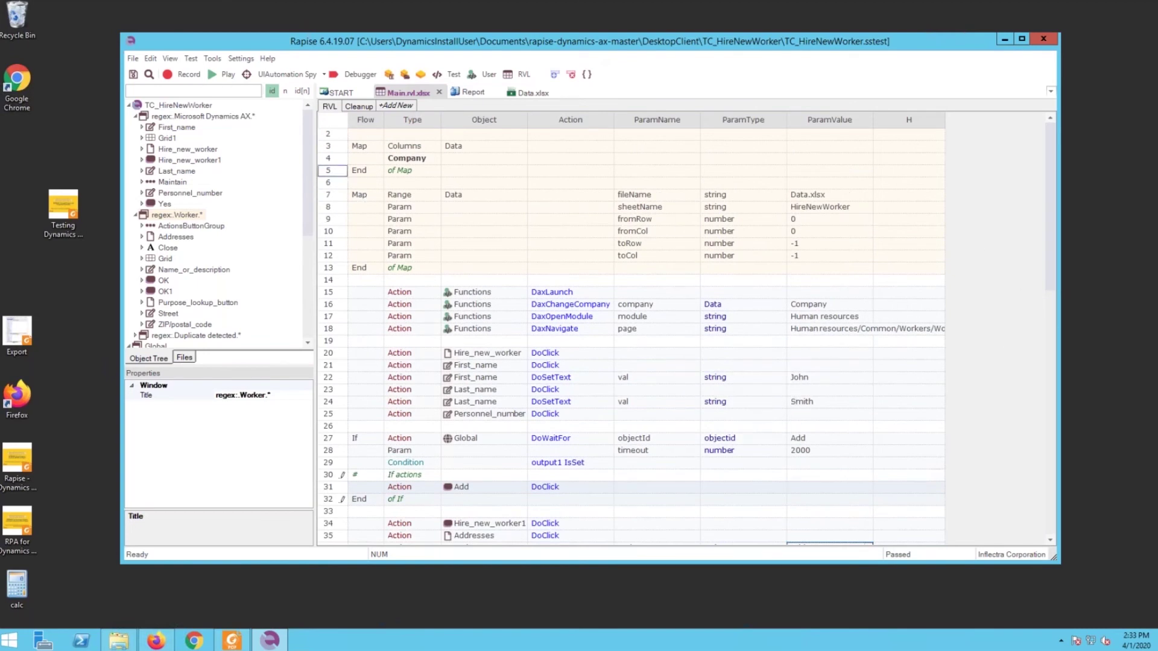
click(331, 171)
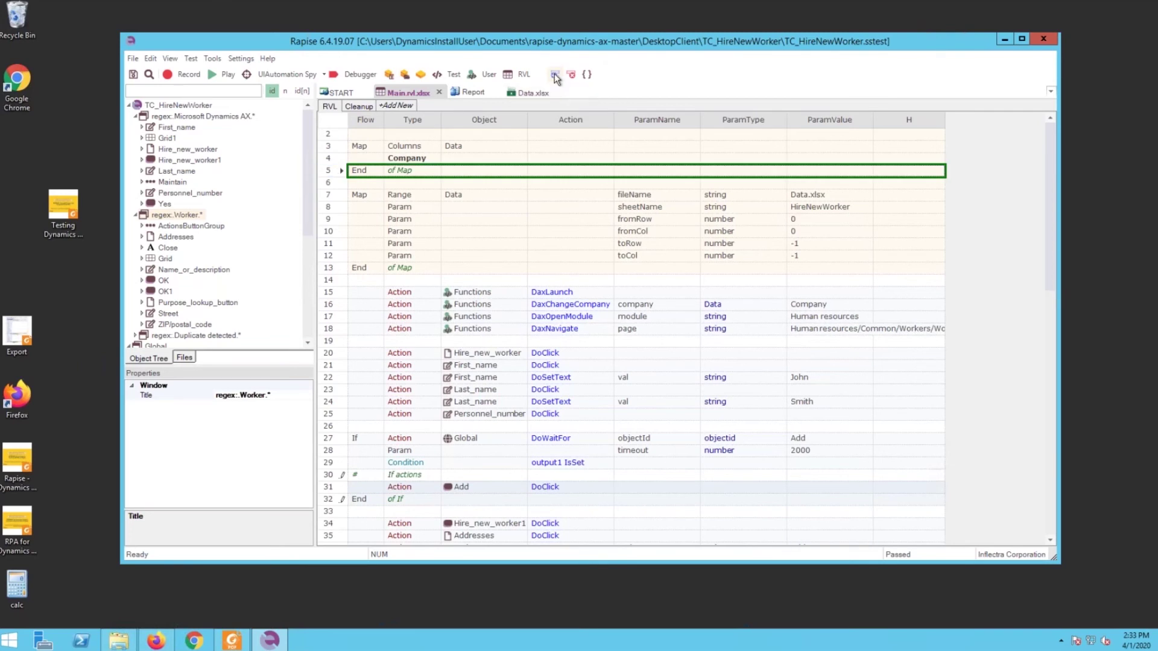
click(555, 73)
click(554, 74)
click(555, 74)
Step: Enter FirstName, LastName and Name as additional columns in the Data columns map below Company
click(409, 174)
text(Fir)
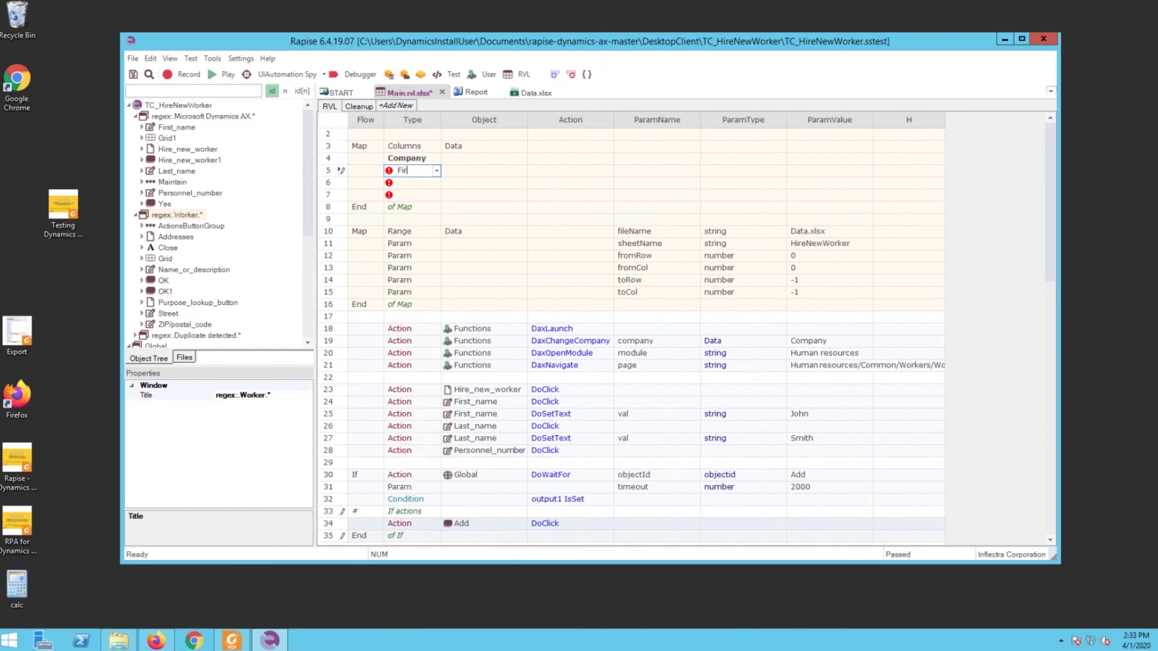
text(stName)
key(Return)
text(LastName)
key(Return)
text(Name)
key(Return)
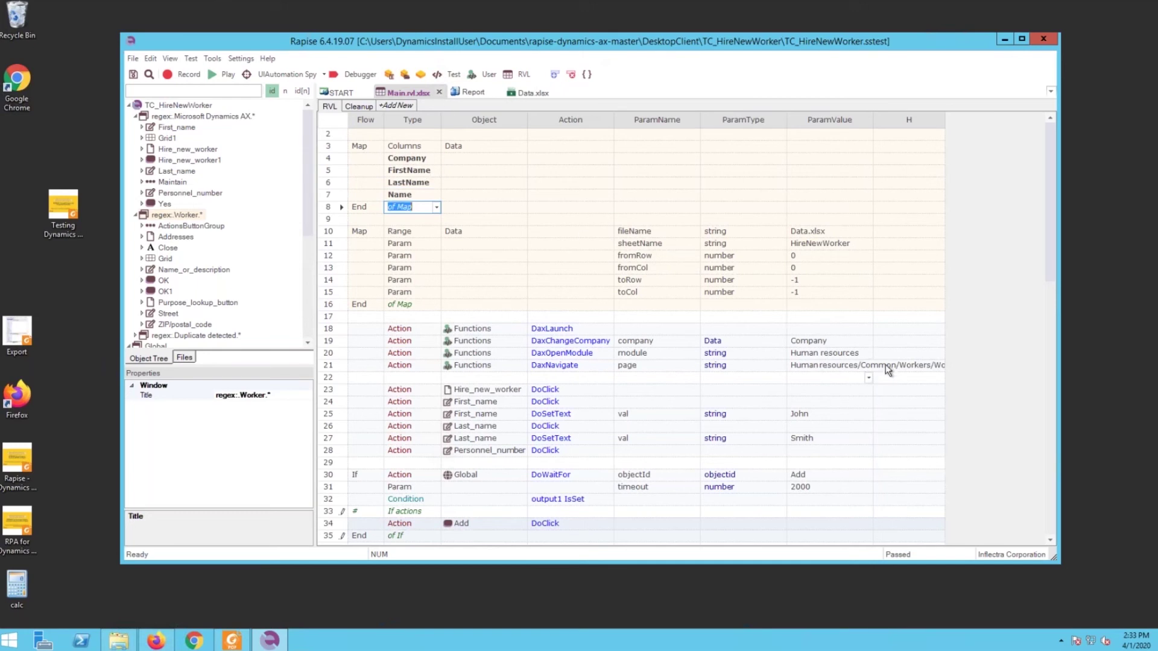
Step: Set the First_name DoSetText parameter to type Data with the FirstName column as its value
drag(1049, 229, 1005, 328)
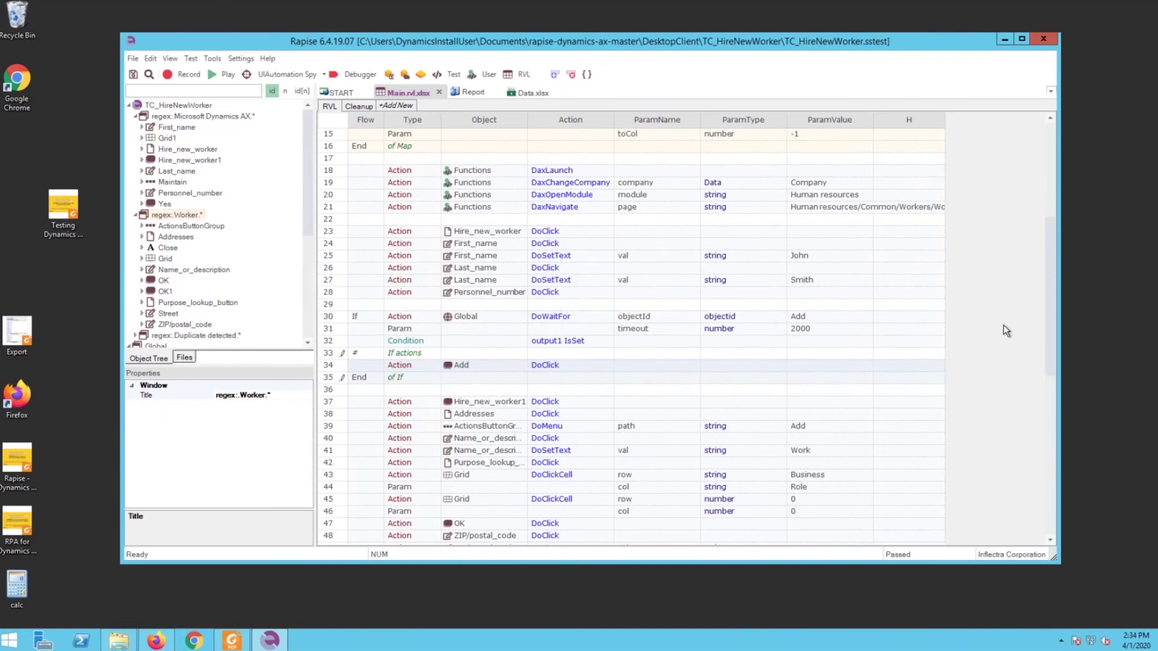
click(326, 257)
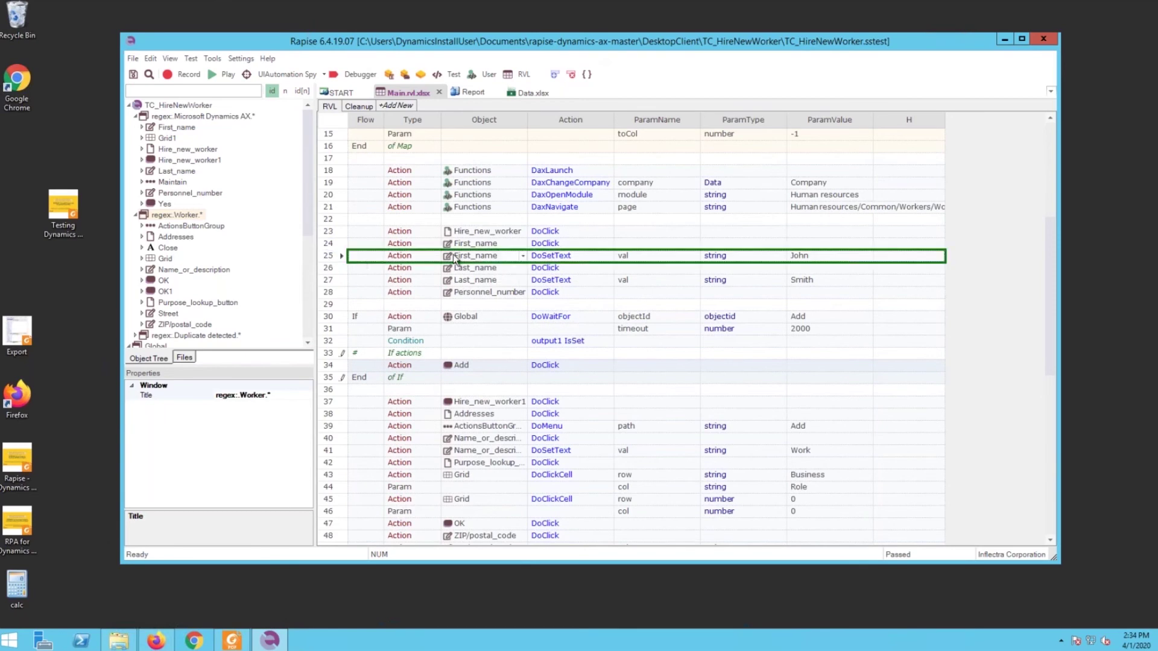
click(714, 256)
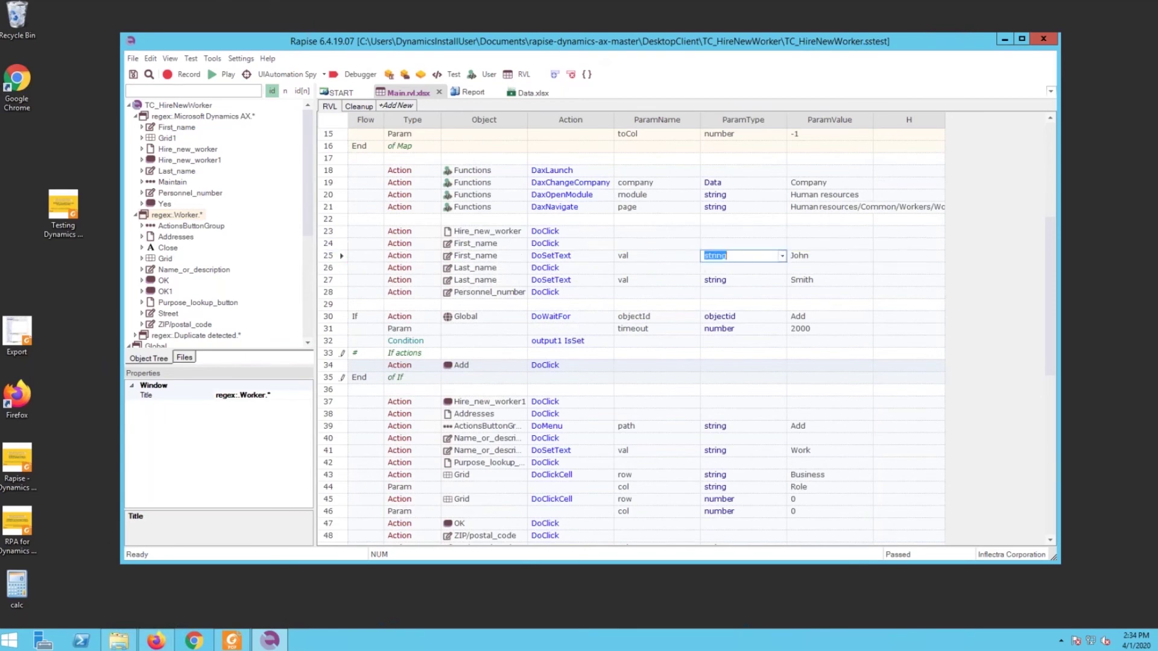
text(Data)
key(Tab)
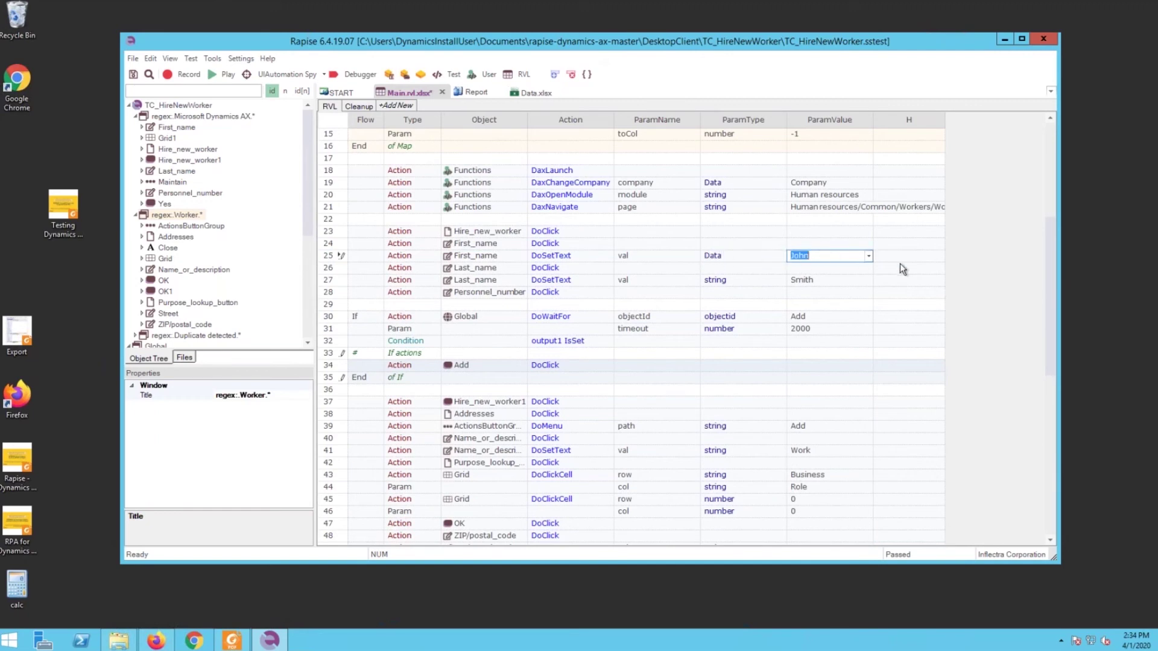
drag(1049, 319, 1011, 187)
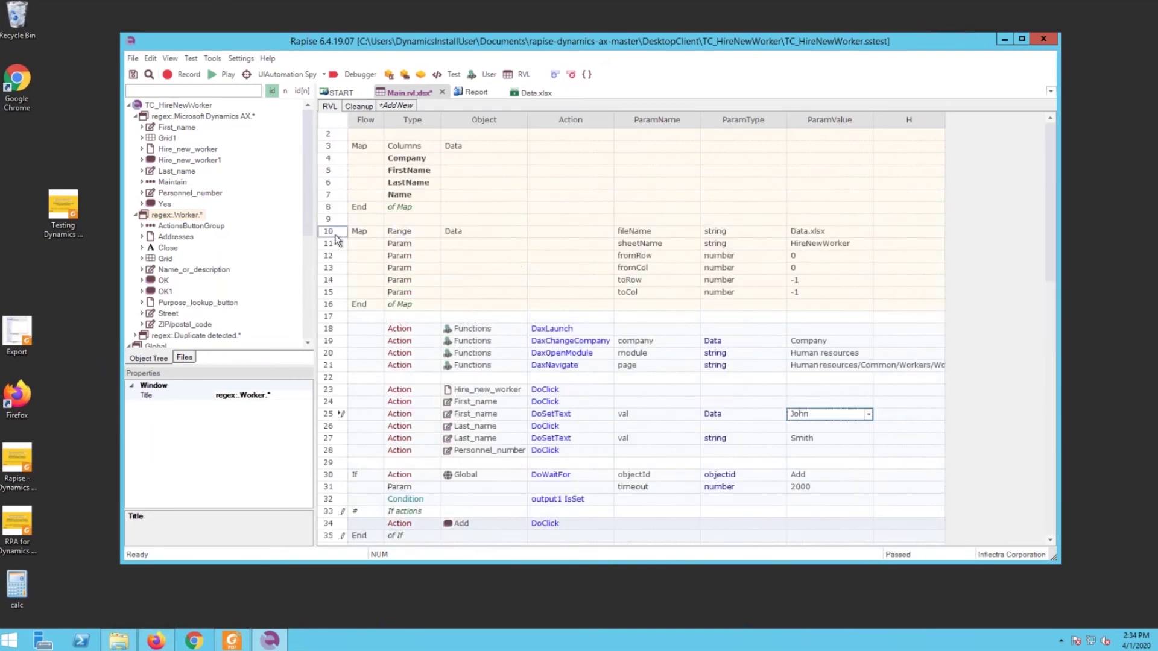
click(336, 235)
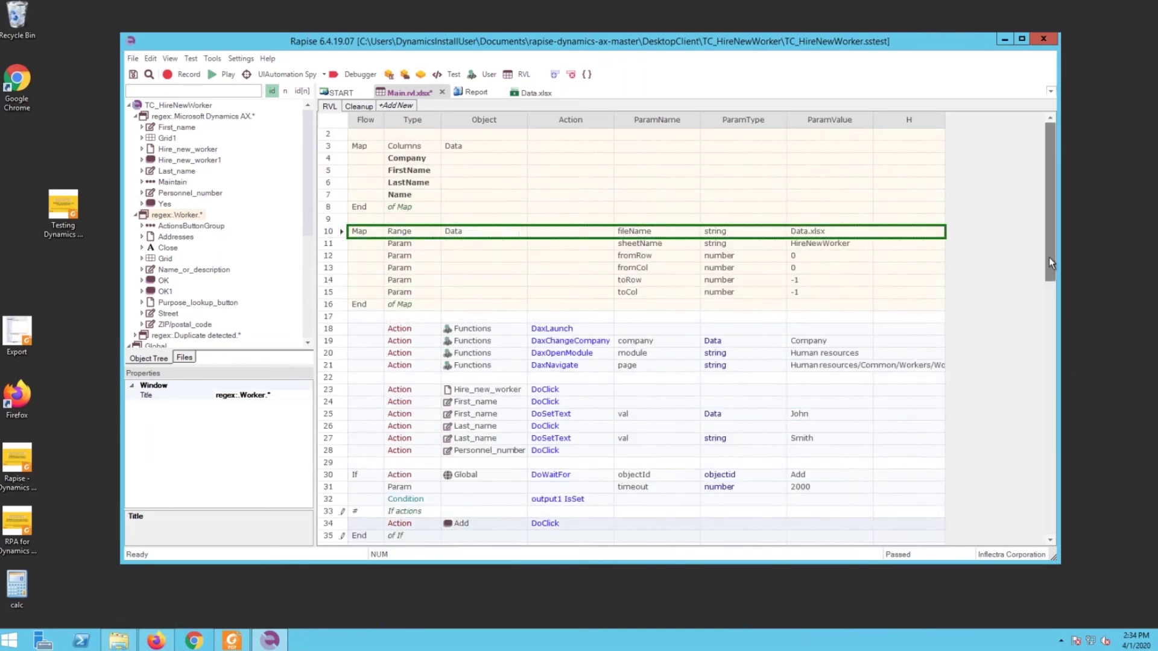
drag(1049, 261, 1067, 392)
click(805, 195)
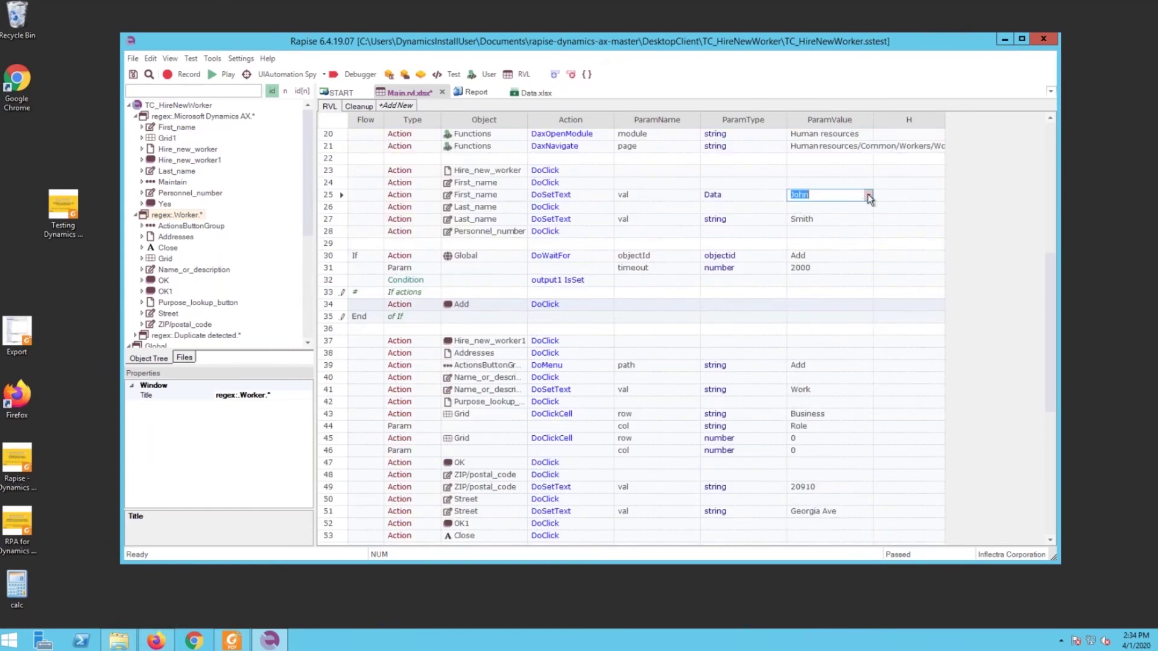
click(868, 195)
Step: Set the Last_name DoSetText parameter to type Data with the LastName column as its value and save the script
click(722, 221)
text(Dat)
key(Tab)
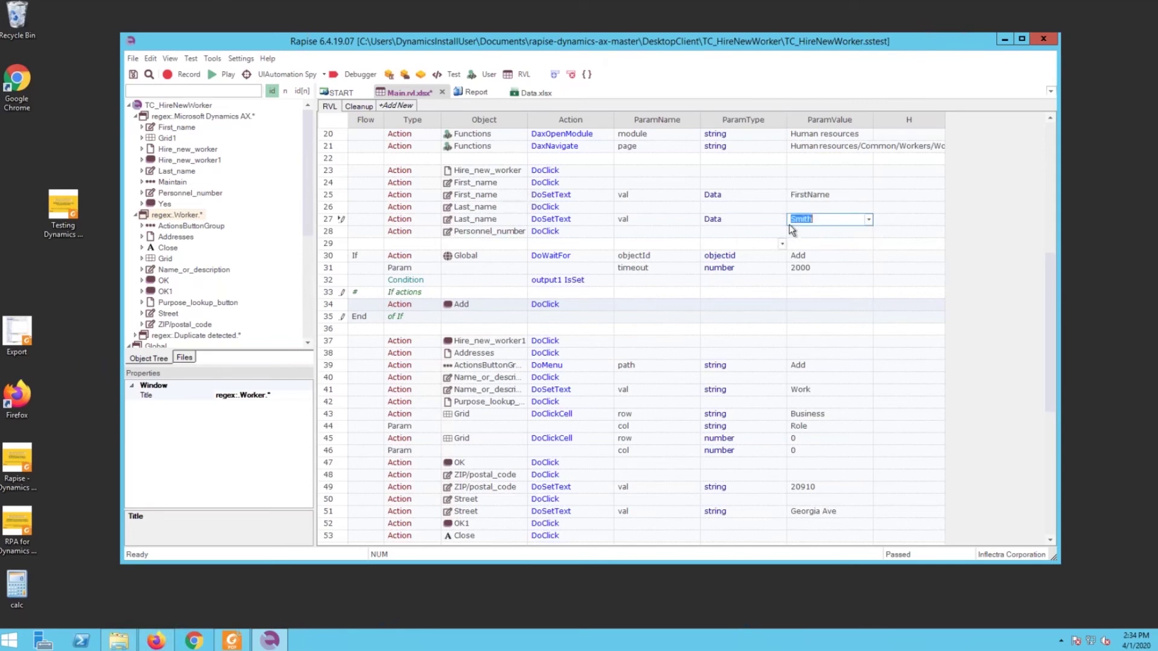
click(867, 219)
click(851, 257)
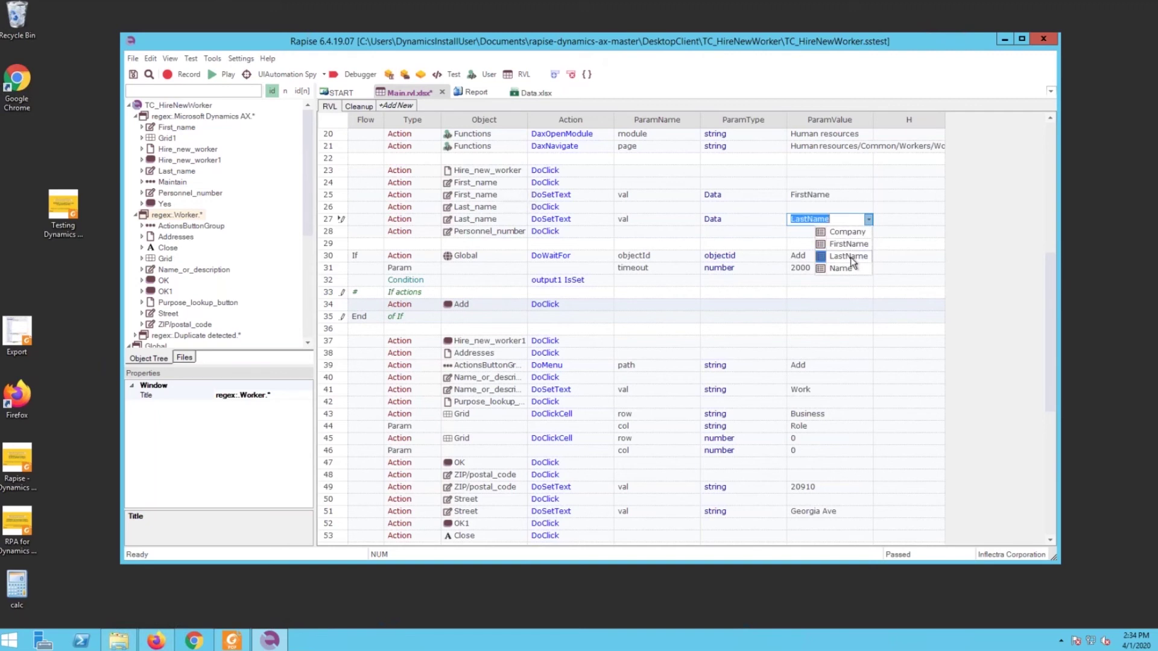
click(331, 220)
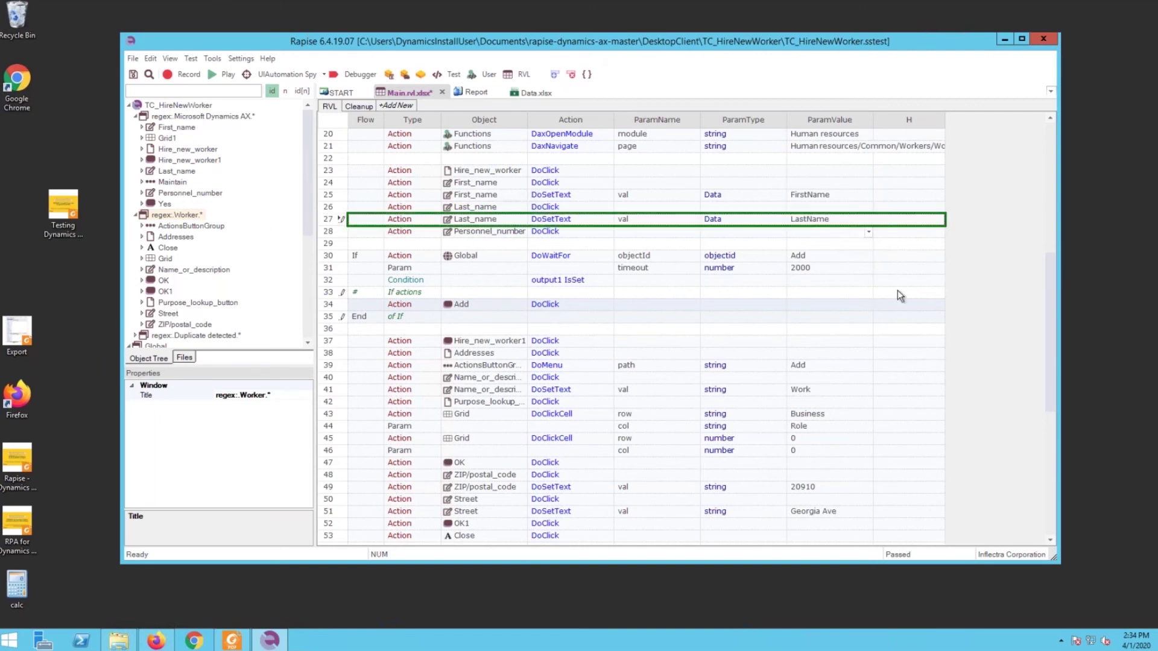
drag(1049, 326, 1073, 454)
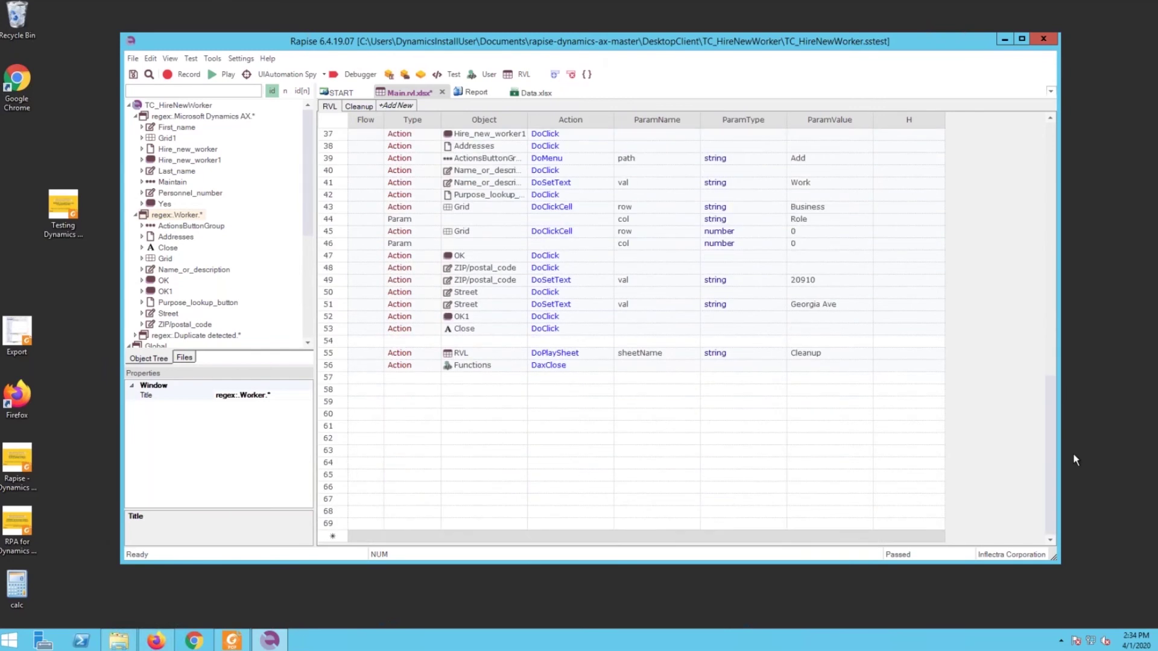
key(ctrl+s)
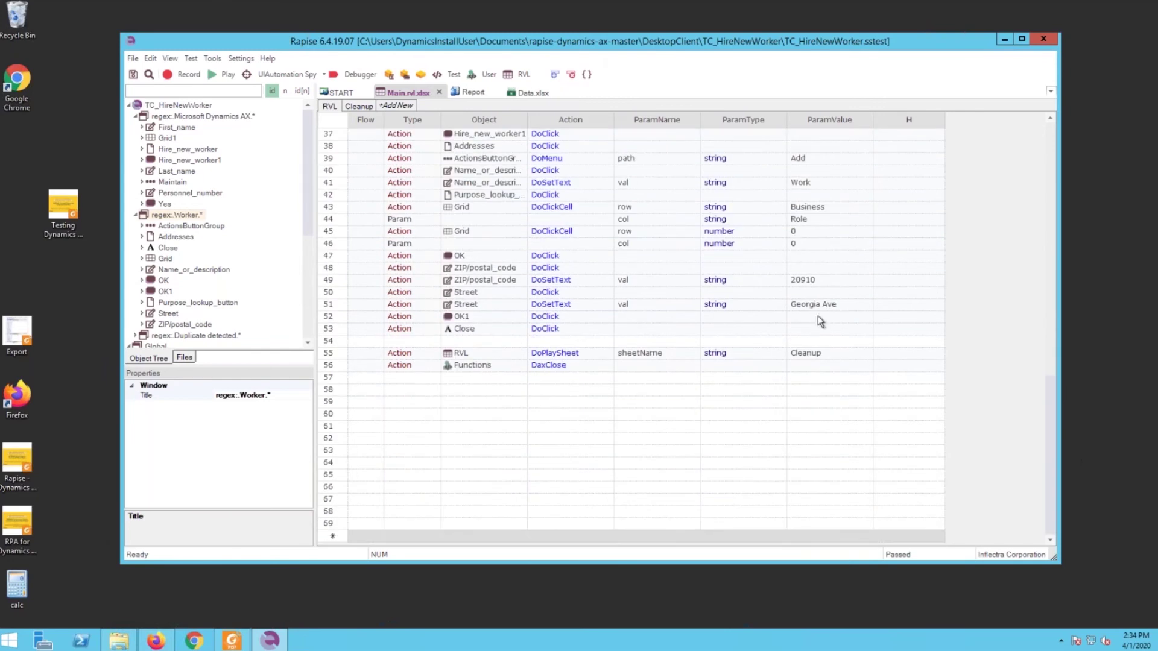
Step: Insert 16 blank rows above the DaxFilterGrid action in the Cleanup sheet
click(356, 108)
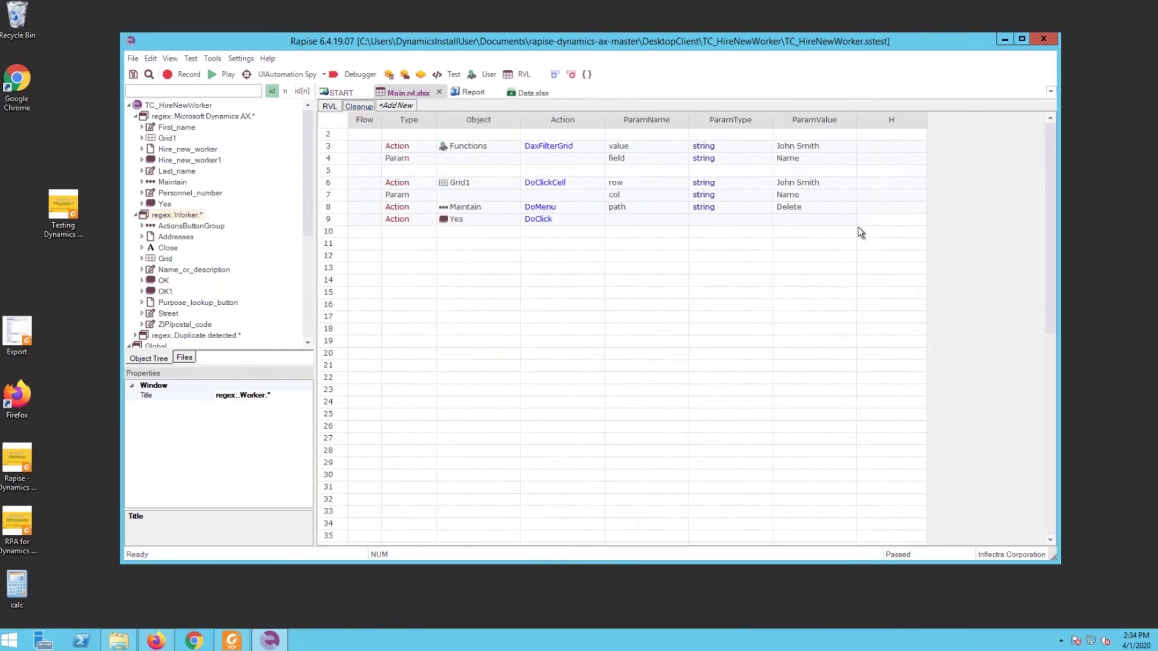
click(337, 146)
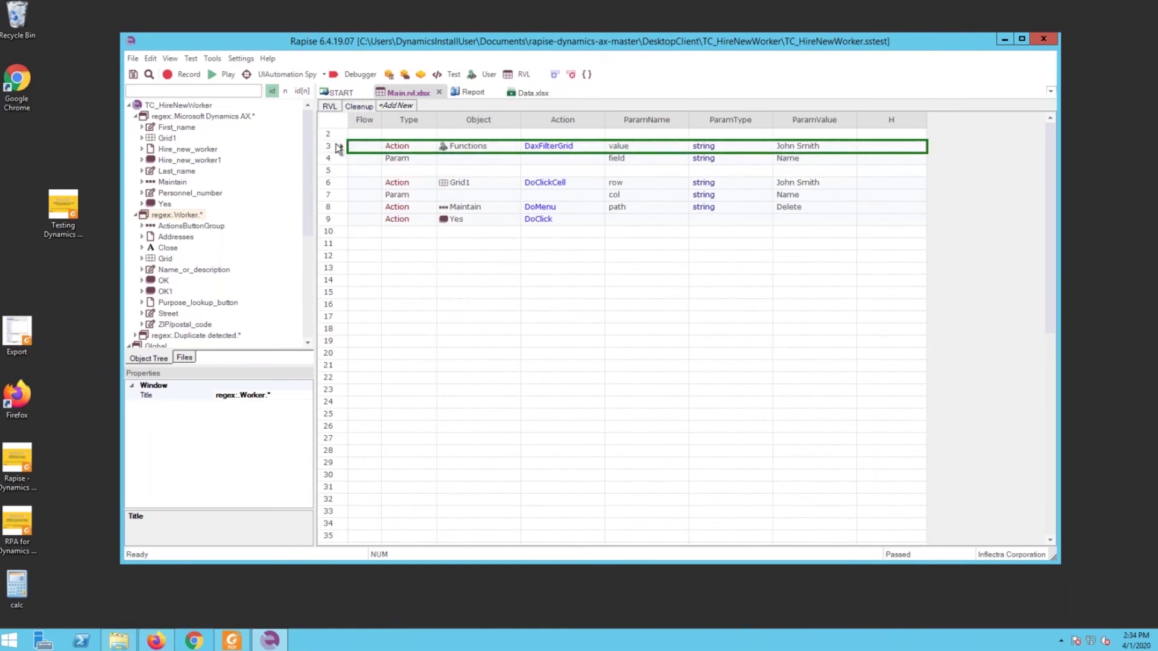
click(553, 75)
click(553, 75)
click(553, 75)
click(553, 75)
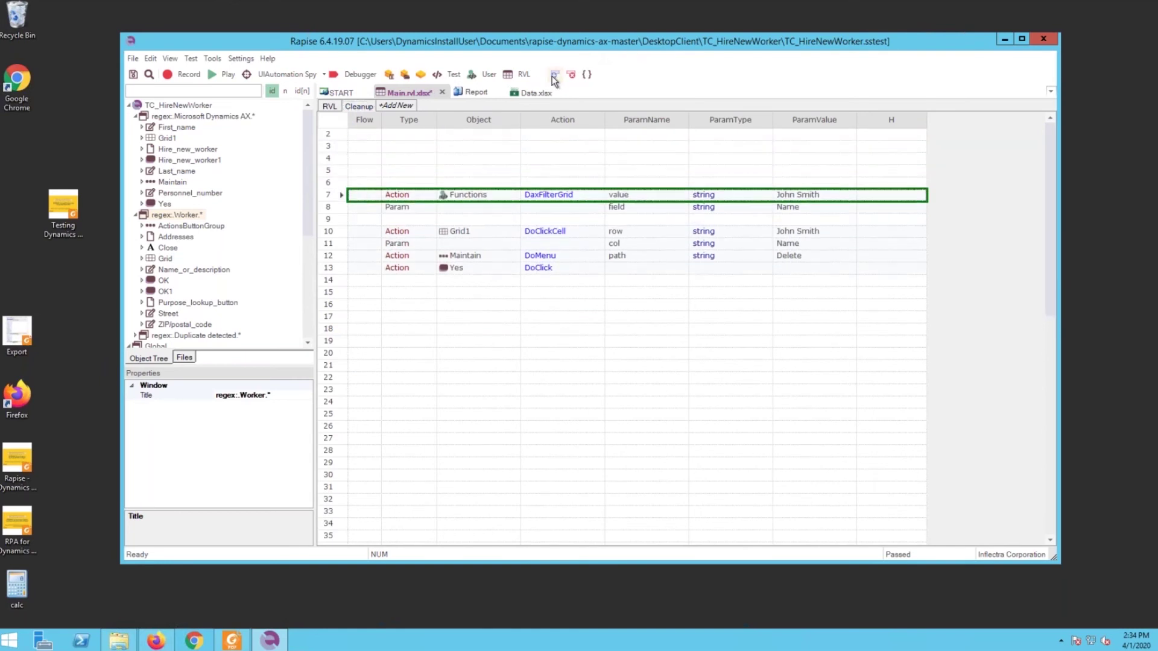
click(553, 75)
click(553, 75)
click(552, 76)
click(552, 76)
click(552, 76)
click(551, 76)
click(552, 76)
click(552, 76)
click(551, 76)
click(552, 76)
click(552, 76)
click(552, 76)
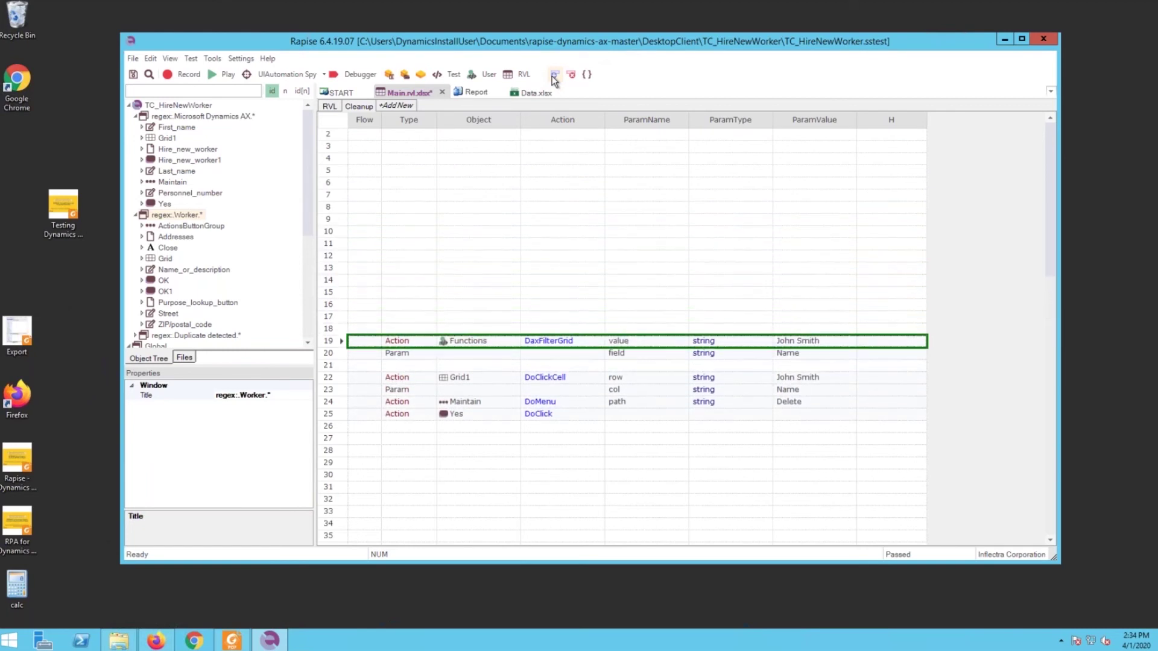
Step: Copy both Data map blocks, rows 3 to 16 of the RVL sheet, into the Cleanup sheet starting at row 3
click(329, 107)
click(335, 305)
shift+click(329, 146)
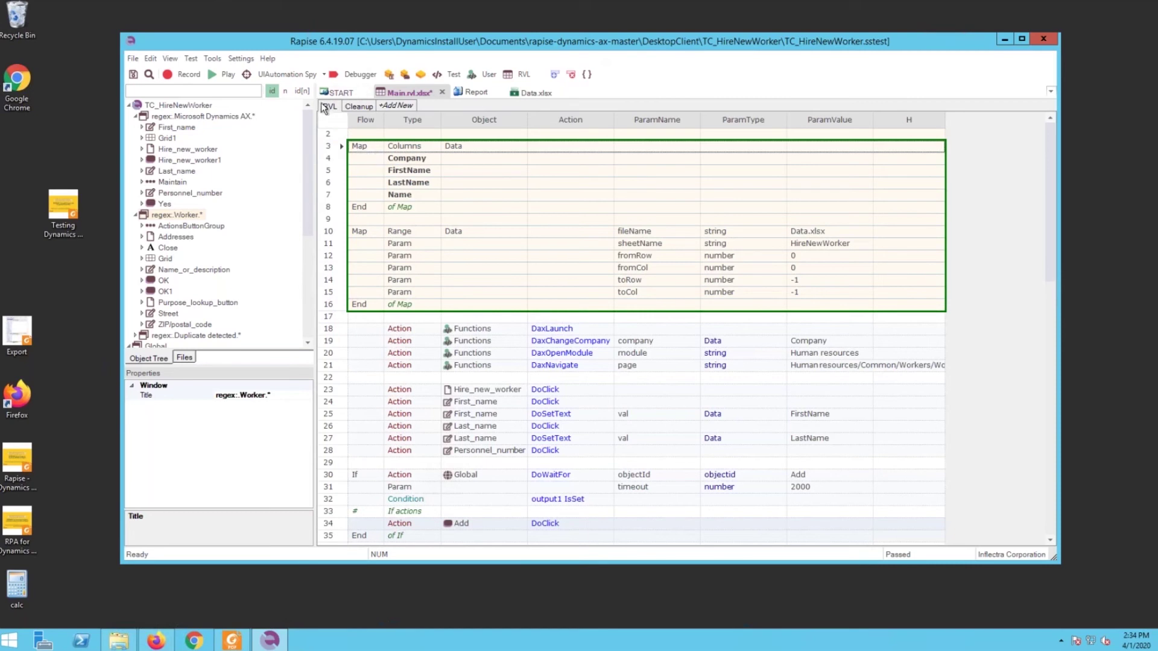
click(371, 108)
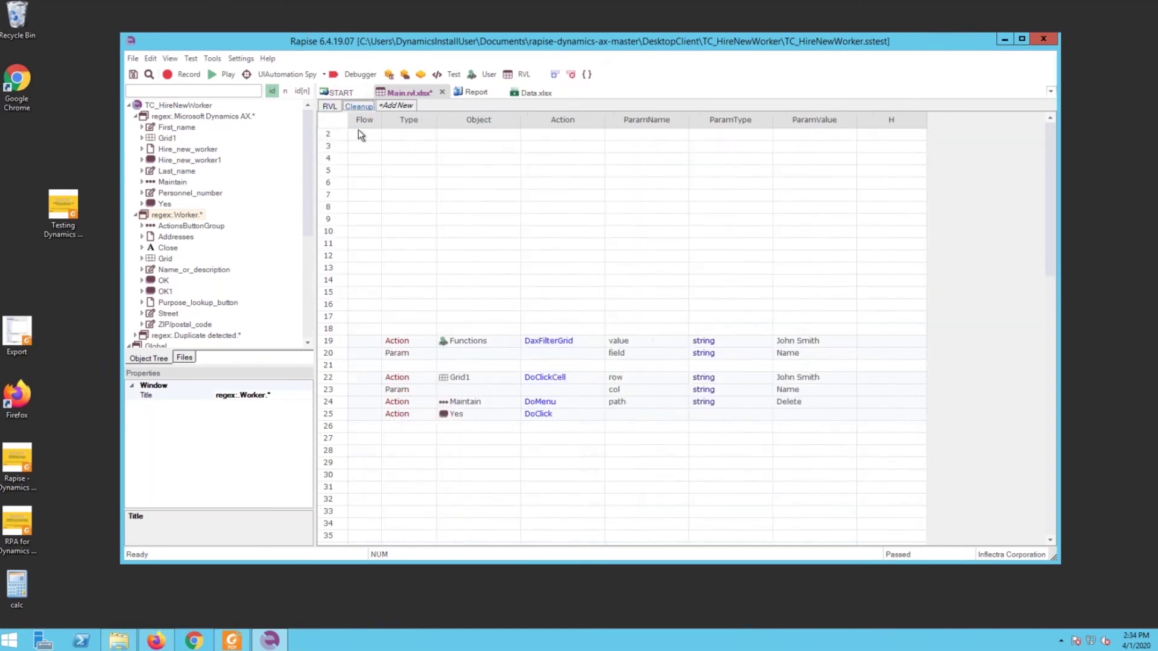
click(333, 147)
key(ctrl+v)
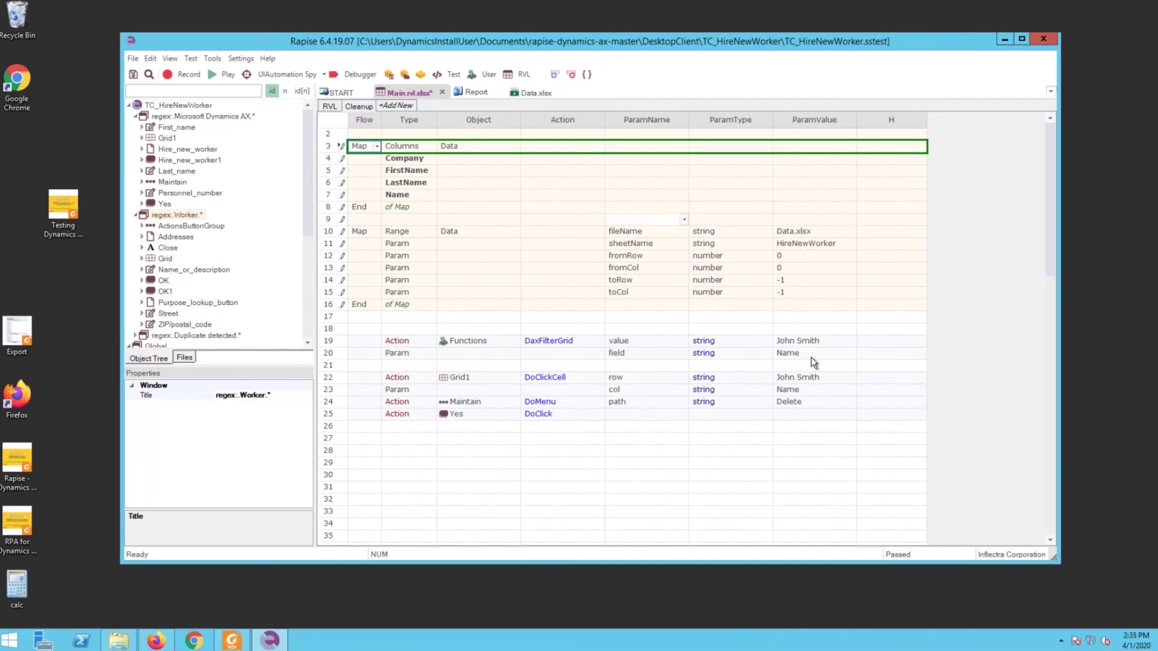
Step: Set the DaxFilterGrid value parameter in the Cleanup sheet to type Data with the Name column as its value
click(734, 339)
text(Data)
key(Tab)
text(Nae)
key(Tab)
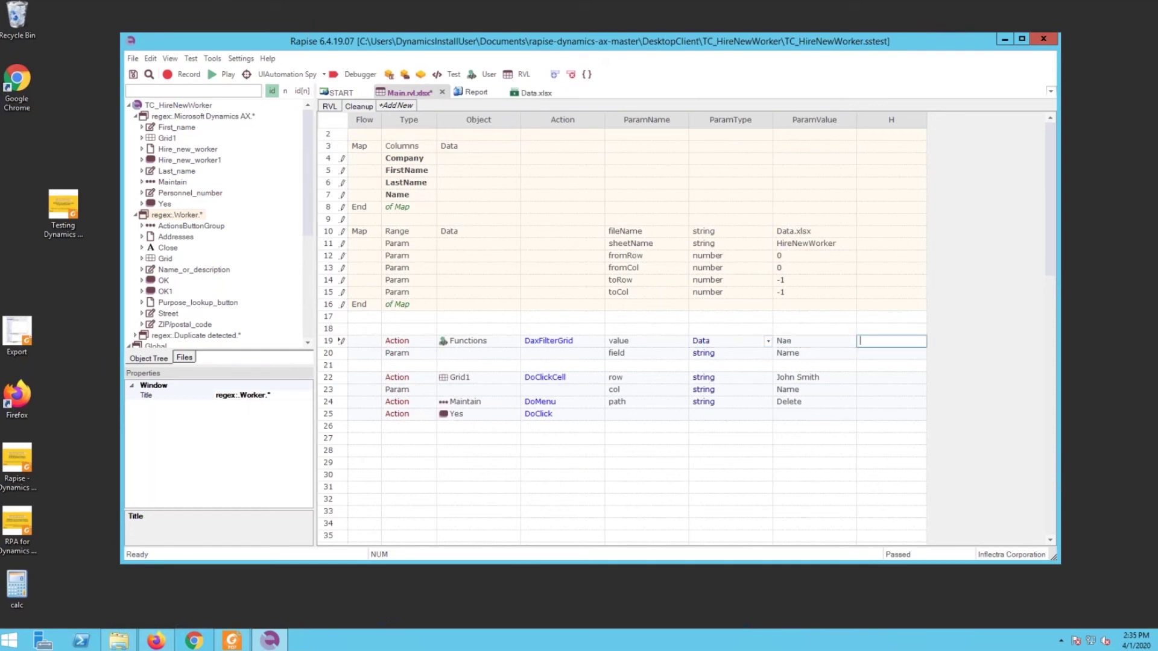
click(815, 341)
text(Name)
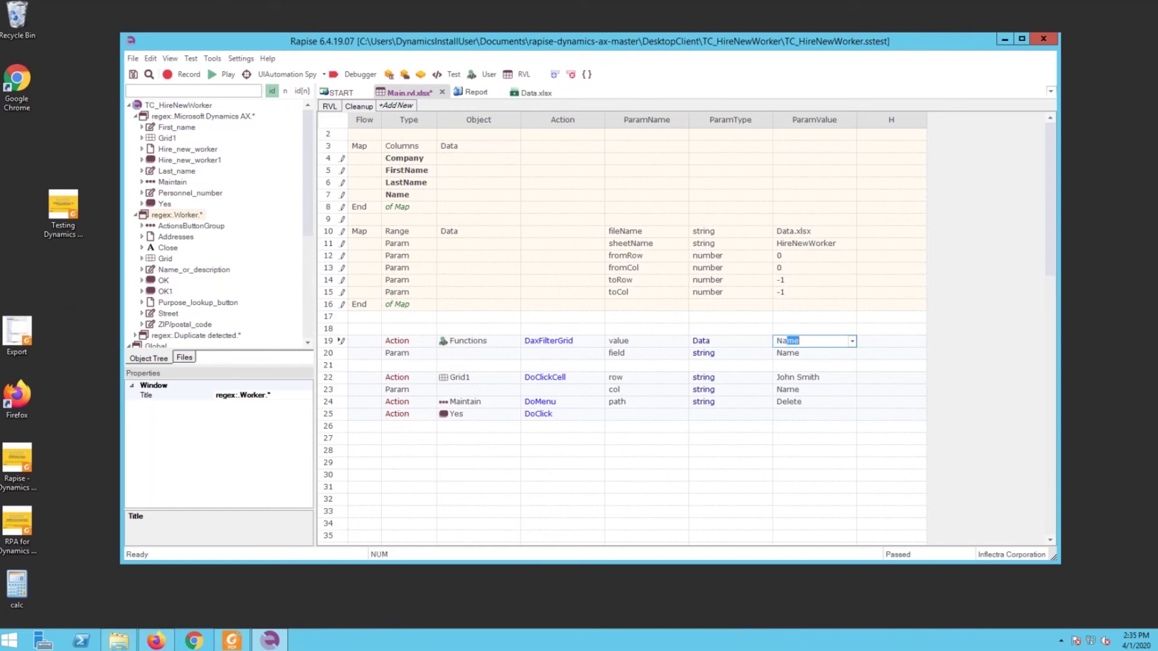
key(Return)
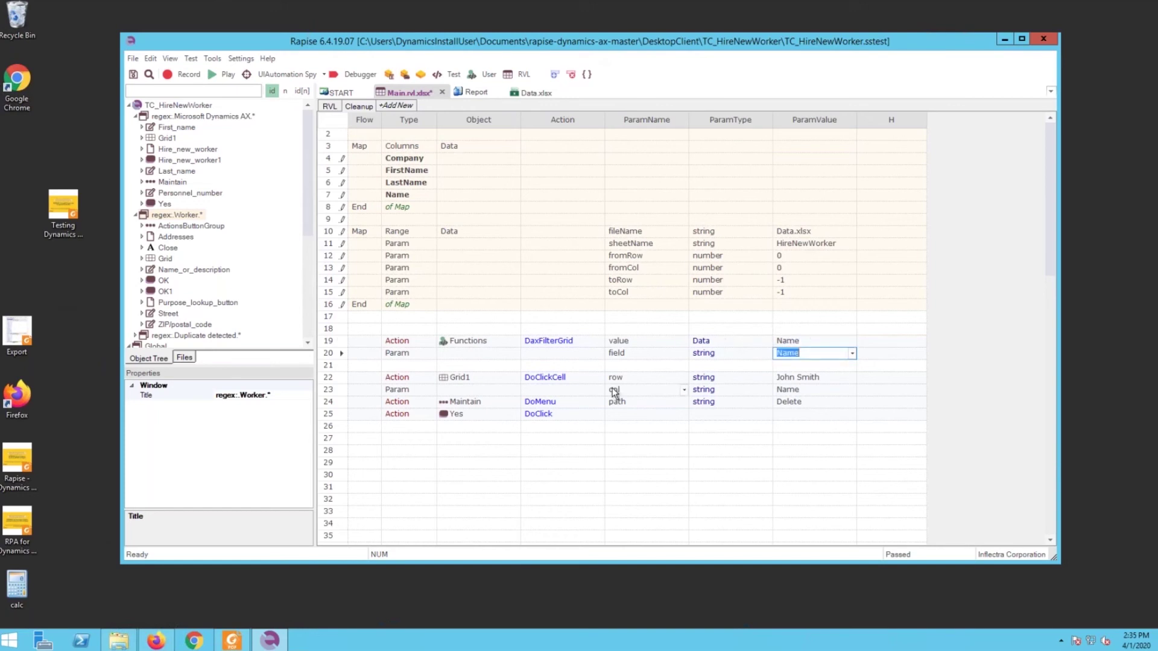
Step: Set the Grid1 DoClickCell row parameter to type Data with the Name column as its value and save the script
click(704, 378)
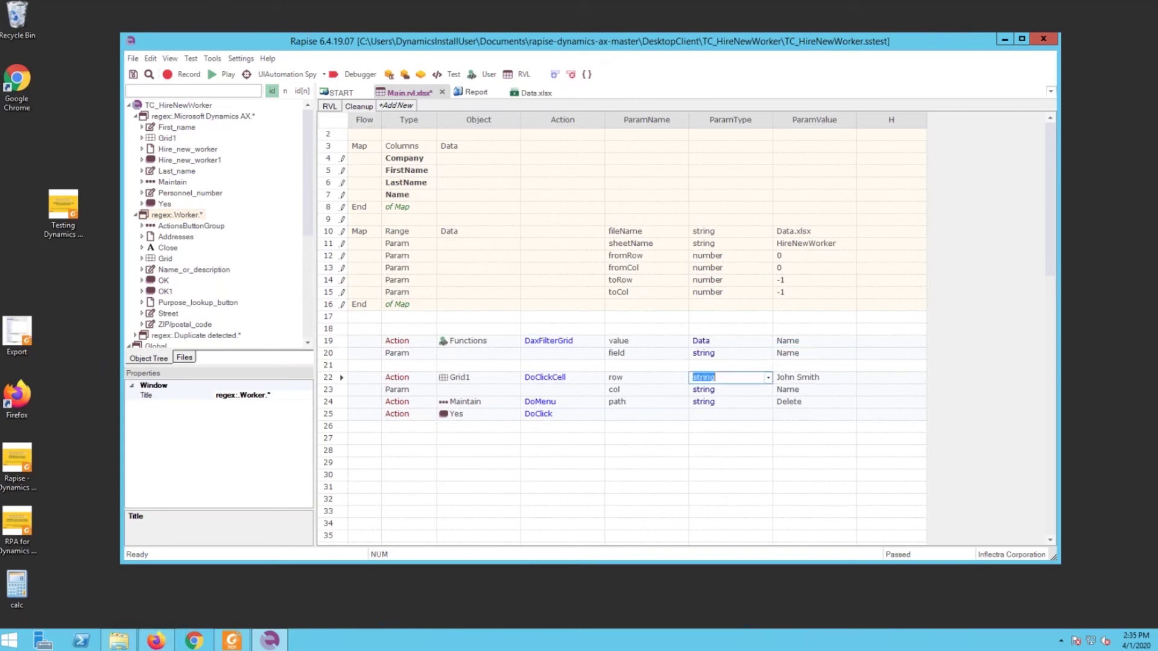
text(Data)
key(Tab)
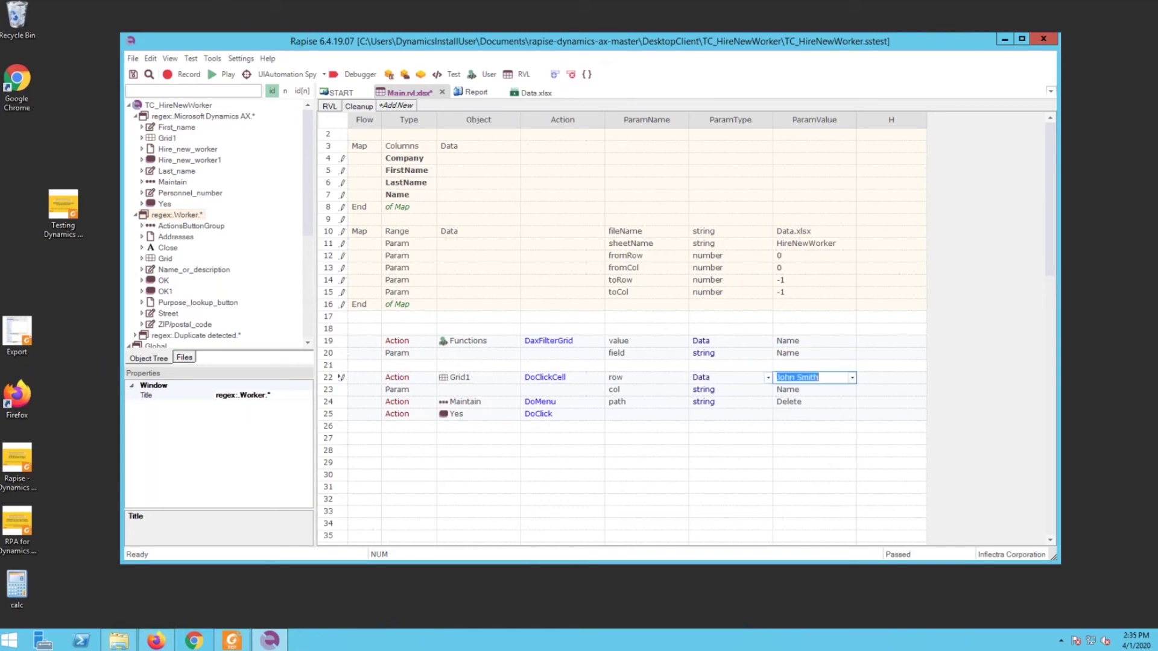
text(Name)
key(Tab)
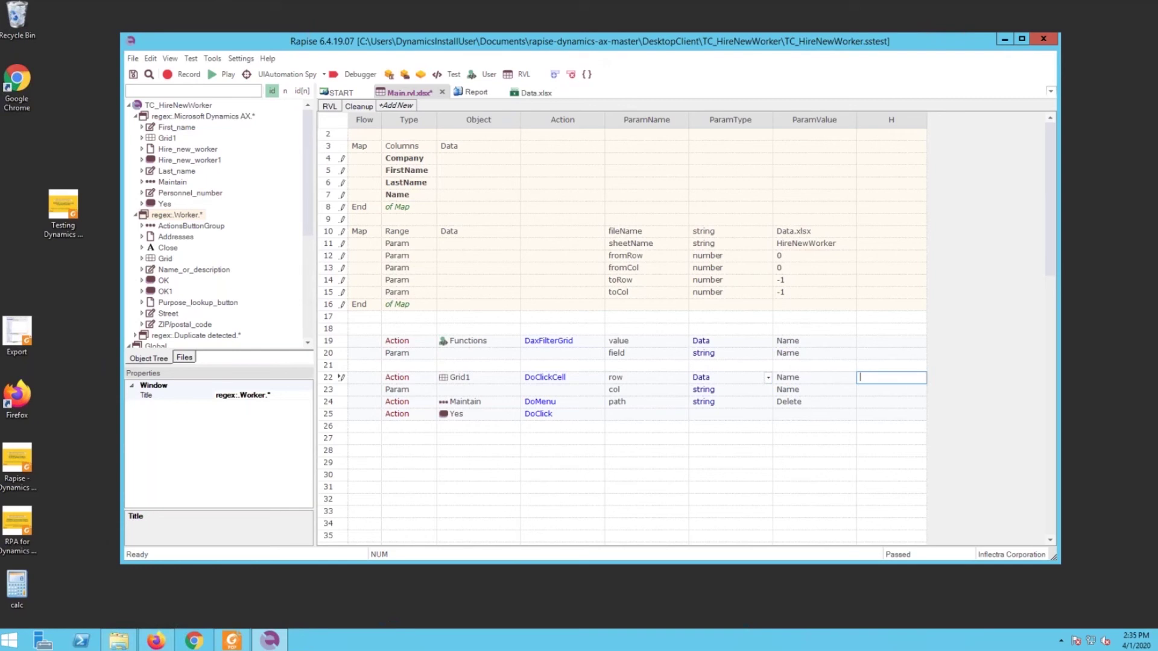
key(ctrl+s)
Step: View the HireNewWorker data in Data.xlsx and play the test, switching Microsoft Dynamics AX to company USSI
click(528, 94)
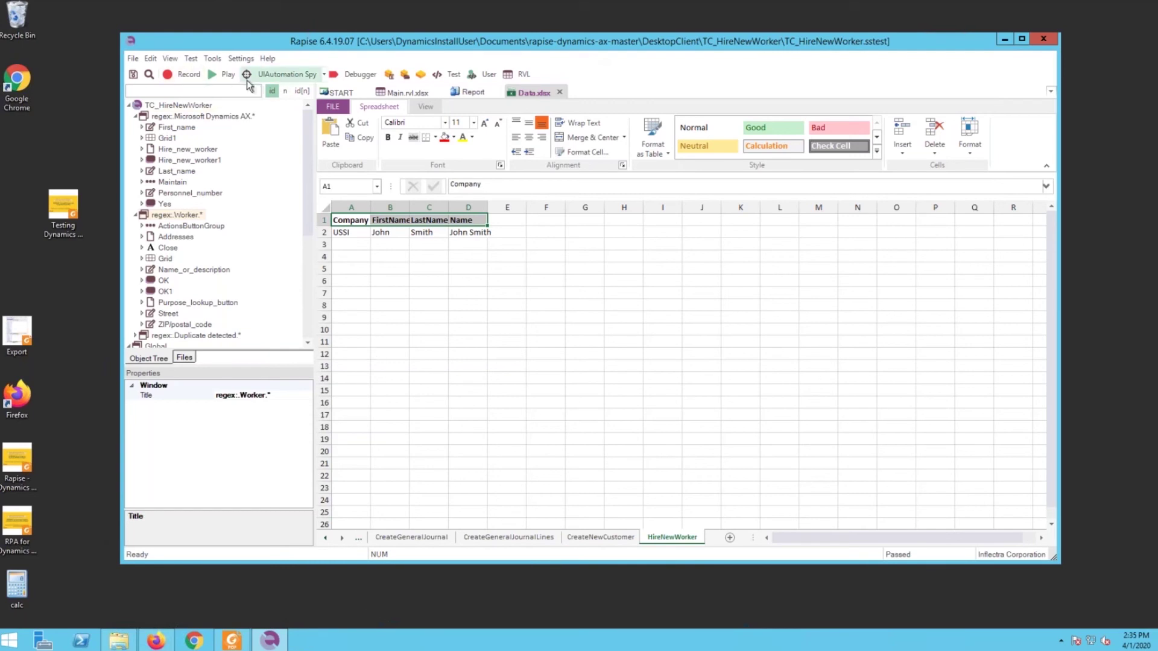
click(214, 71)
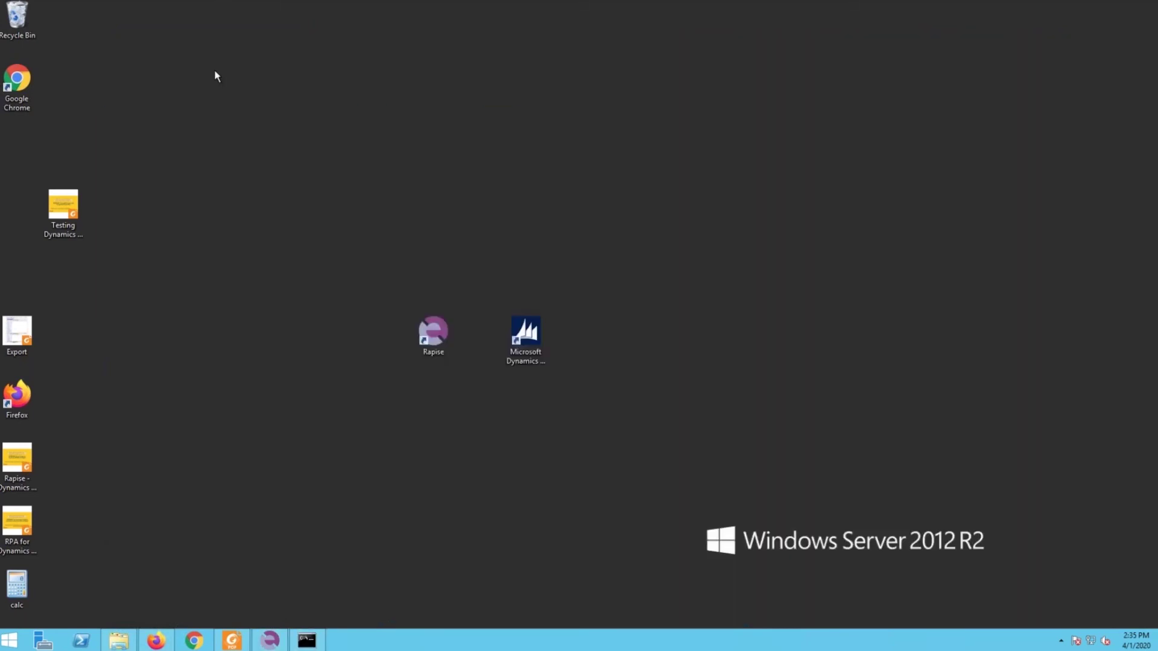
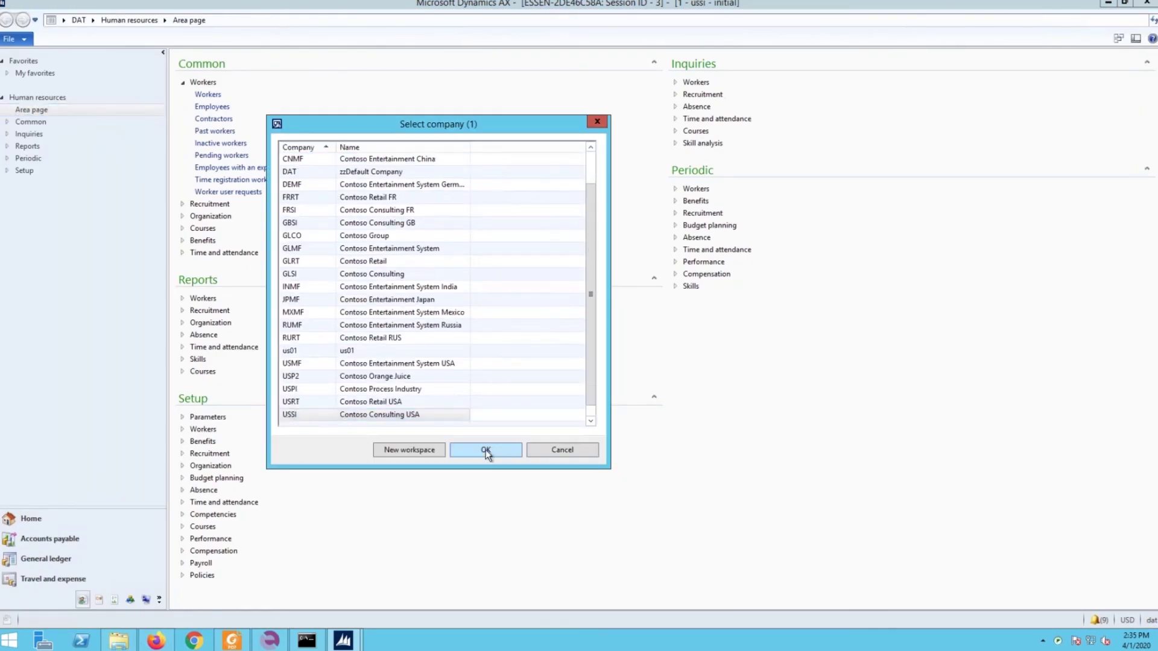
click(486, 450)
Step: Accept the navigation pane options in Dynamics AX and open the Workers list under Human resources
click(13, 39)
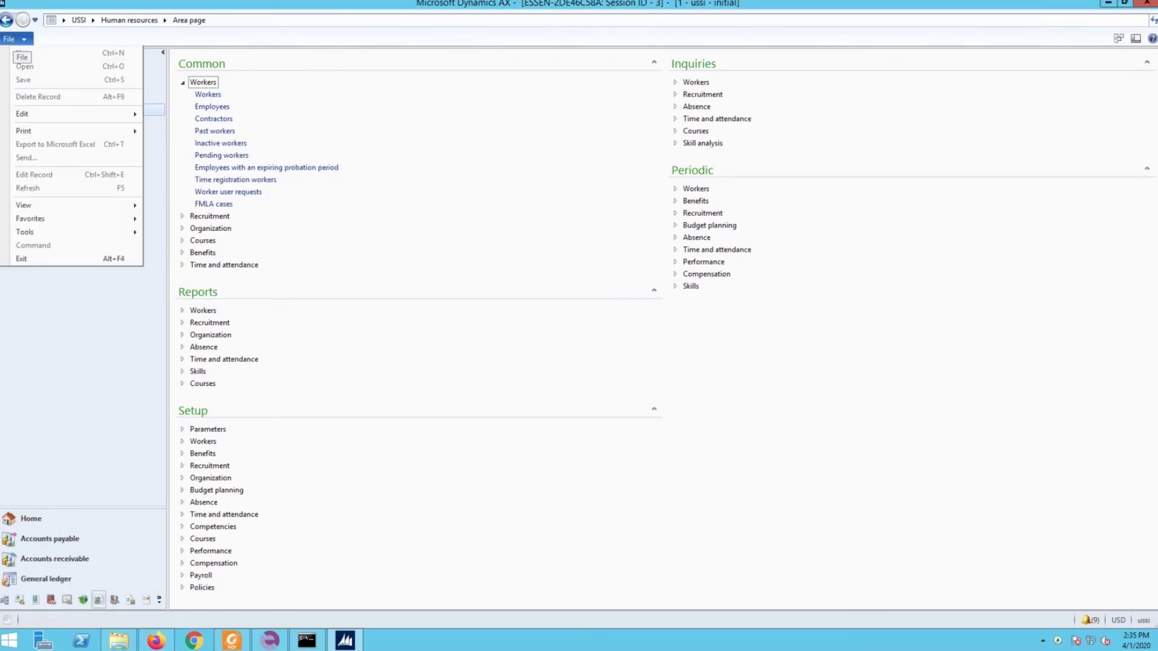
mouse_move(67, 204)
click(199, 345)
scroll(252, 203, down, 6)
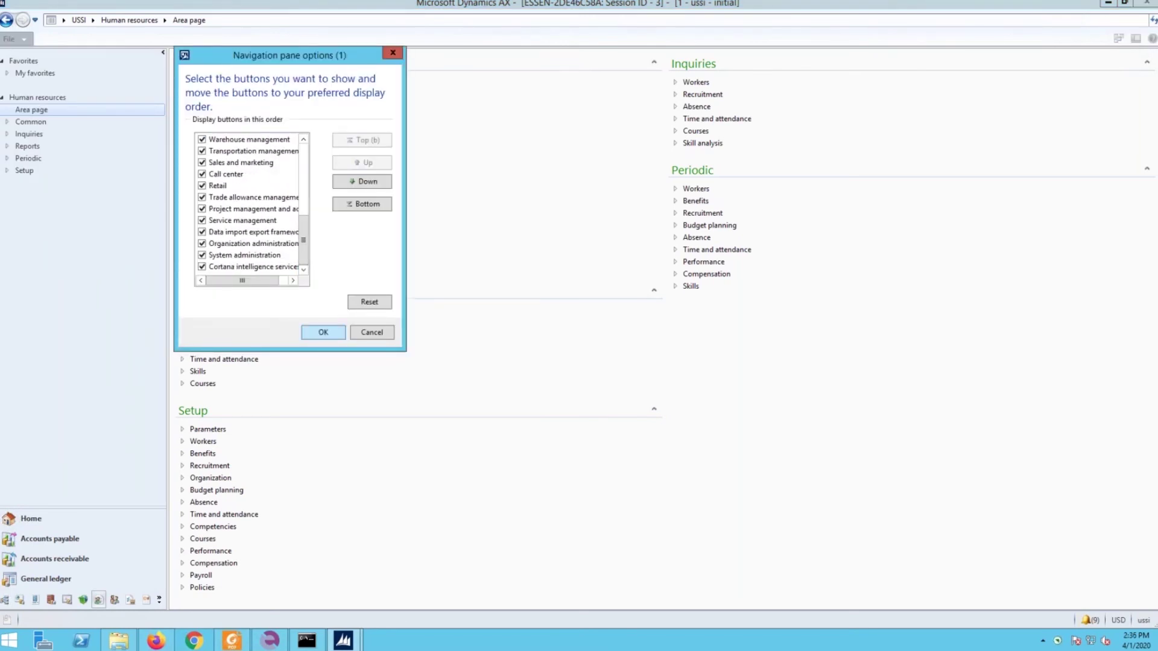
click(323, 332)
click(207, 94)
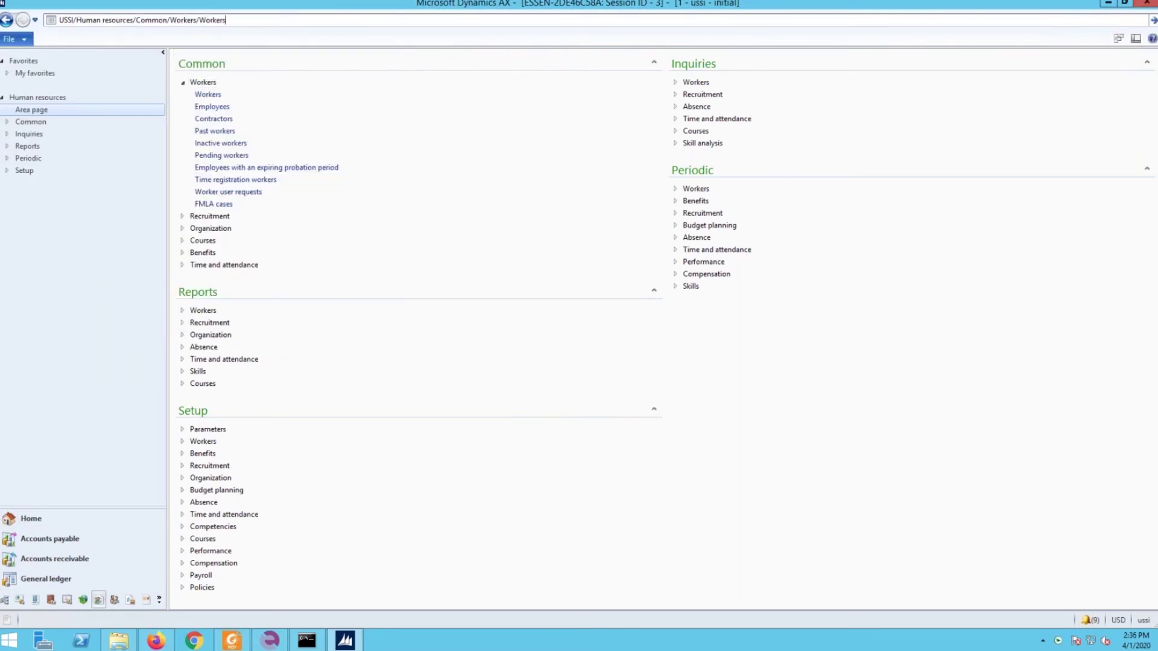
Step: Hire a new worker in legal entity ussi, entering the worker's first and last name
click(15, 68)
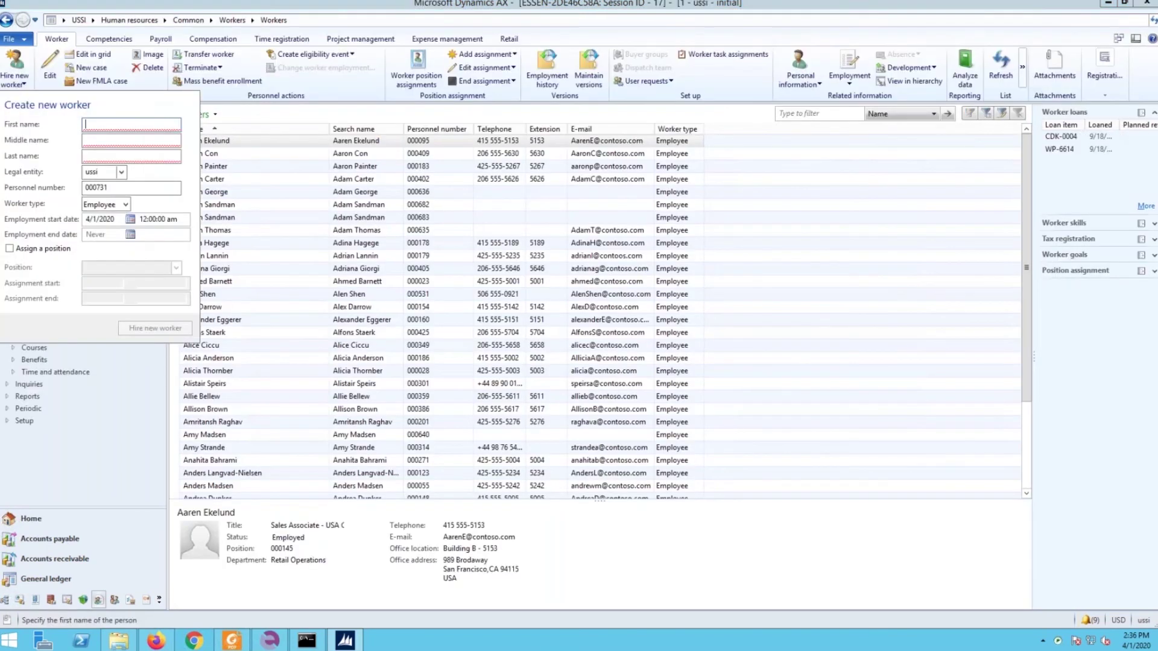
text(John)
key(Tab)
key(Tab)
text(Smith)
key(Tab)
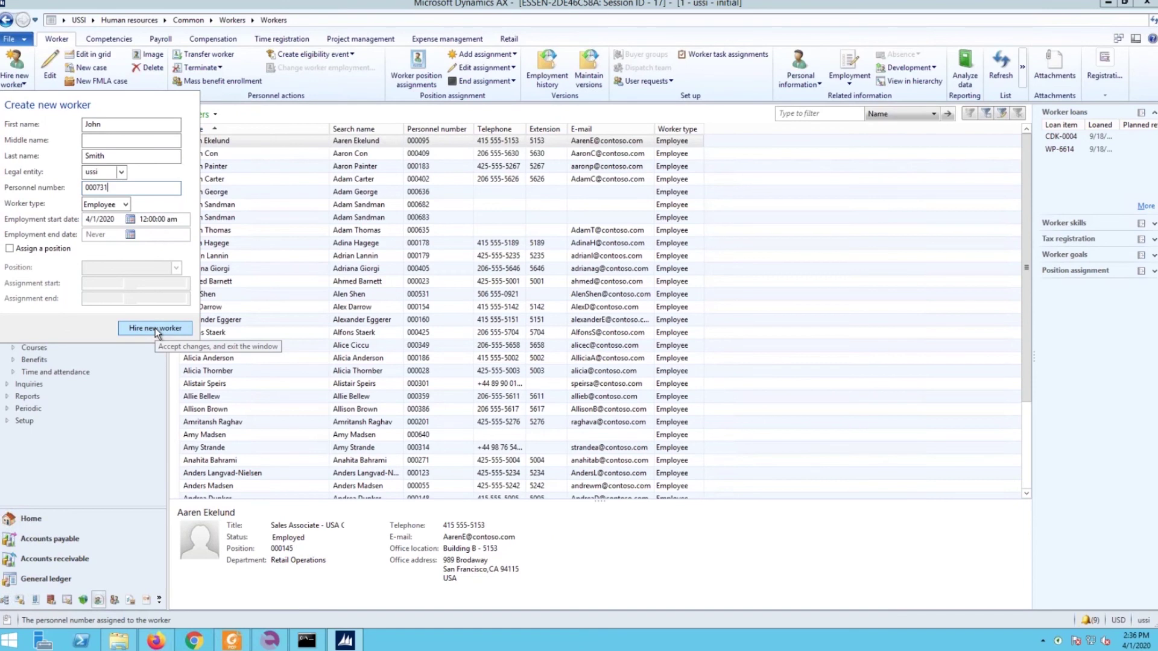
click(154, 328)
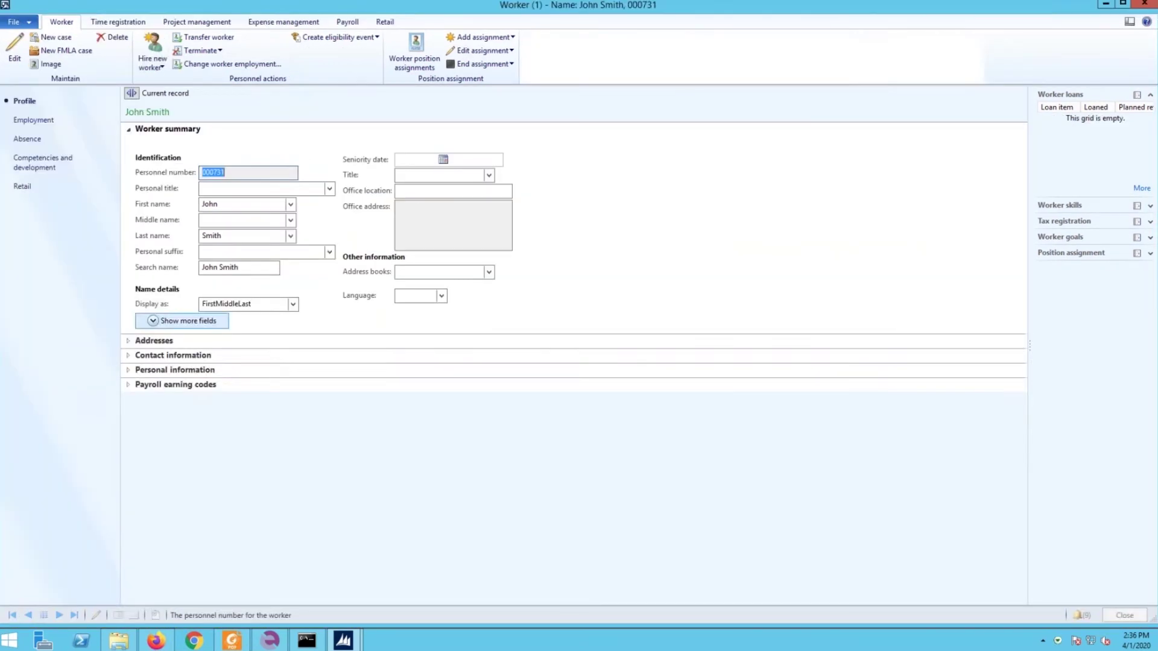
Step: Add a Business address named Work with its postal code and street to the new worker, and close the worker record
text(Work)
key(Tab)
text(Bus)
key(Tab)
text(20910)
key(Tab)
text(Georgia Ave)
click(603, 523)
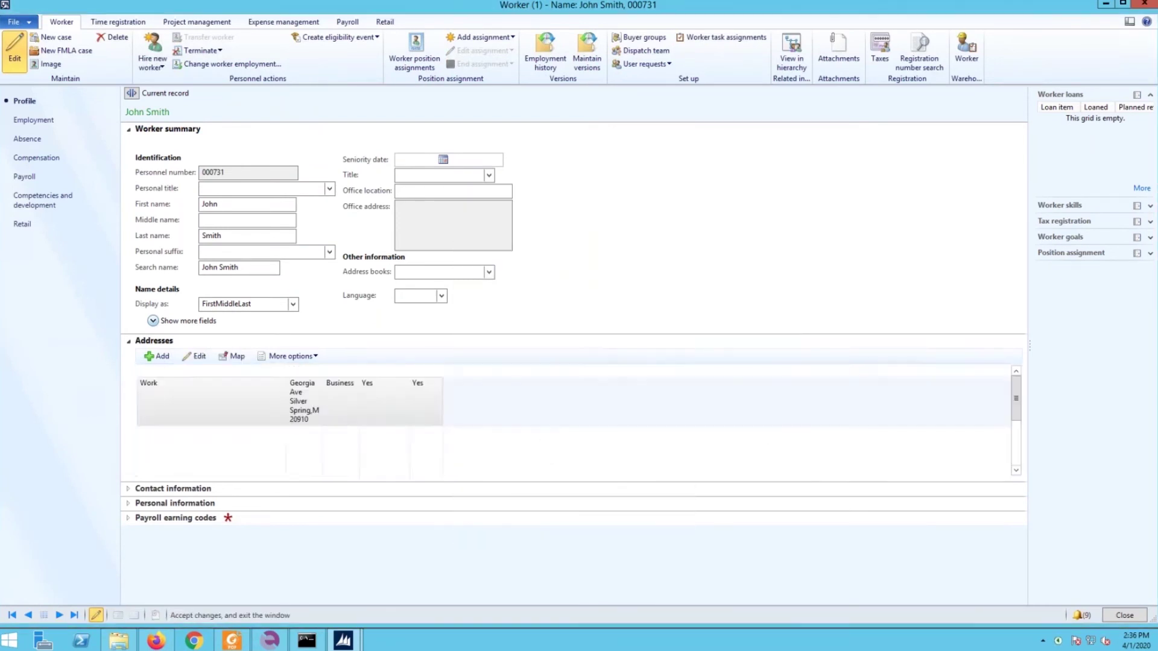
click(1124, 616)
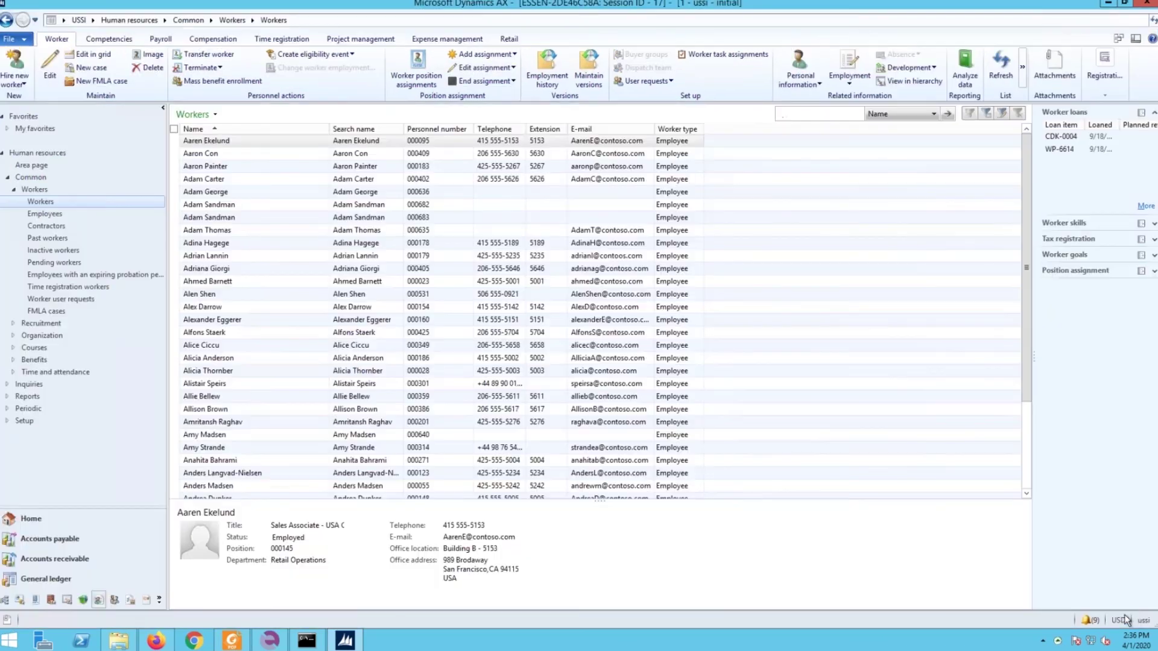
Step: Delete the new worker found by filtering the Workers list on Name with the full name, and close Dynamics AX
text(John Smith)
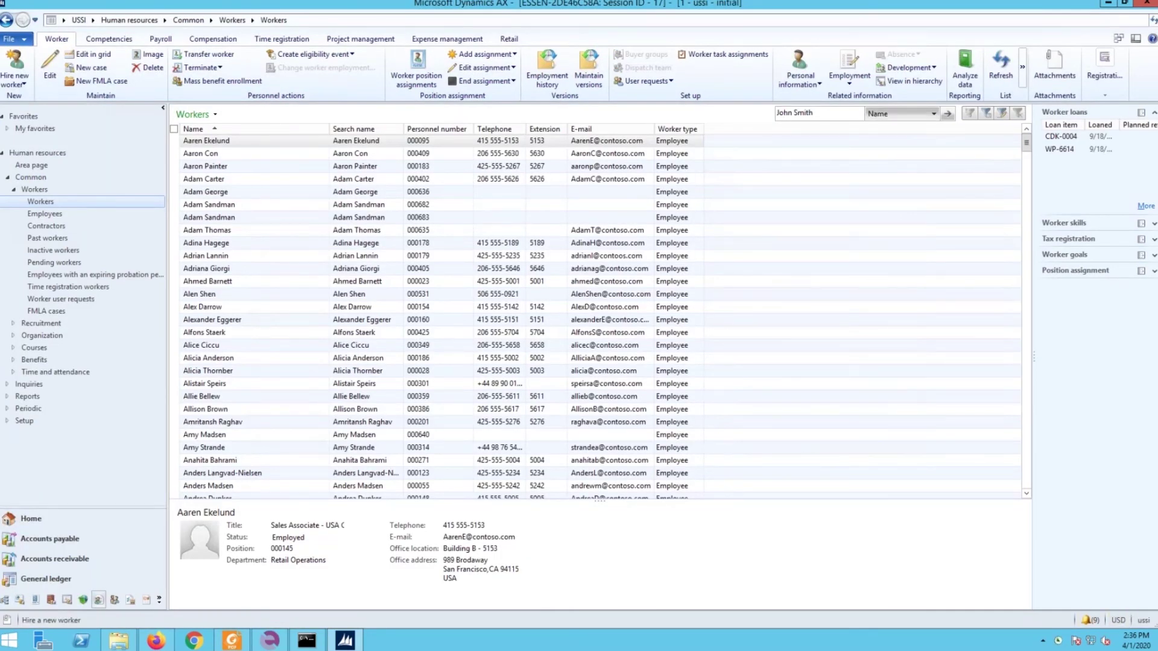
click(947, 114)
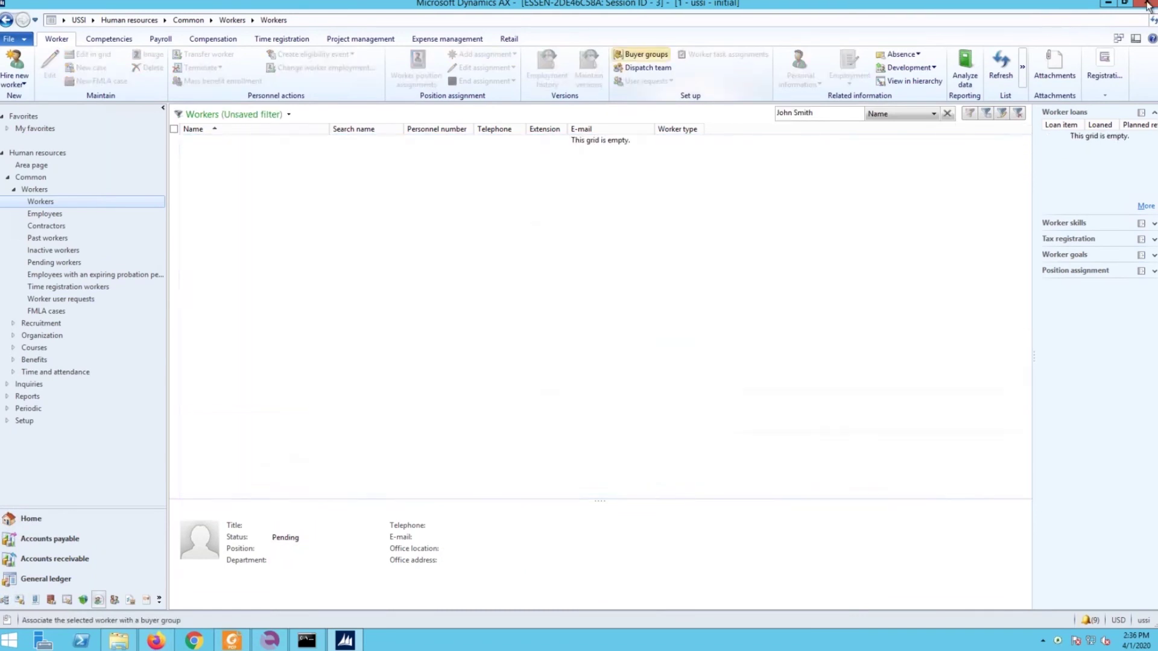
click(1147, 4)
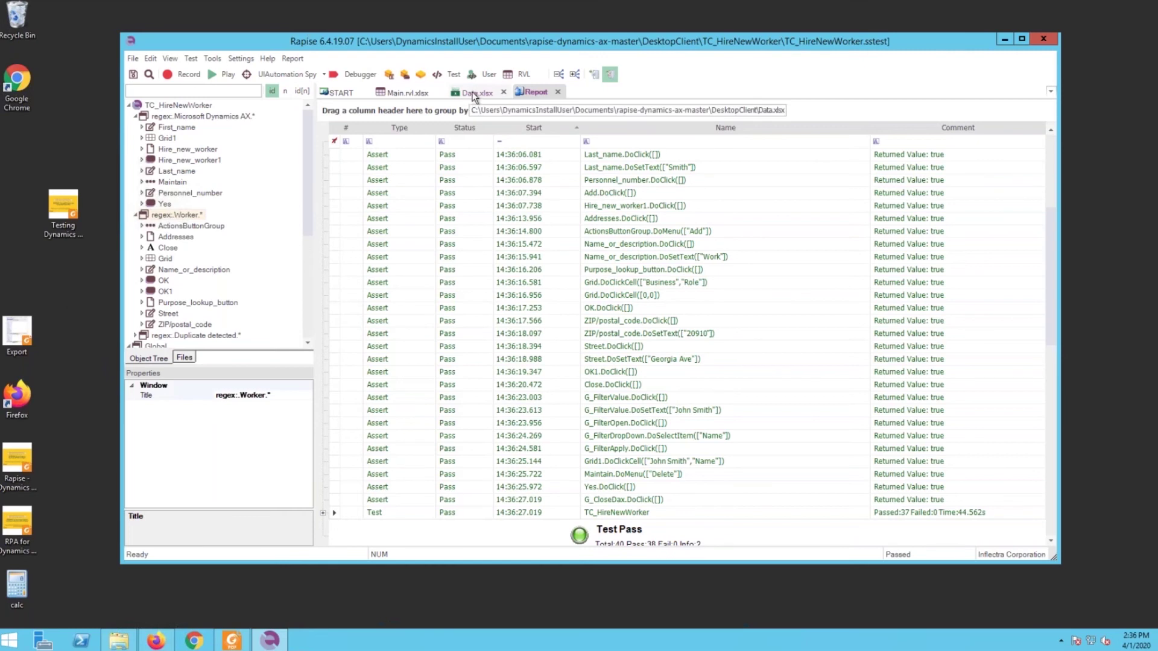
Step: Duplicate the Hire_new_worker1 DoClick action at row 37 of the RVL sheet and save the script
click(516, 74)
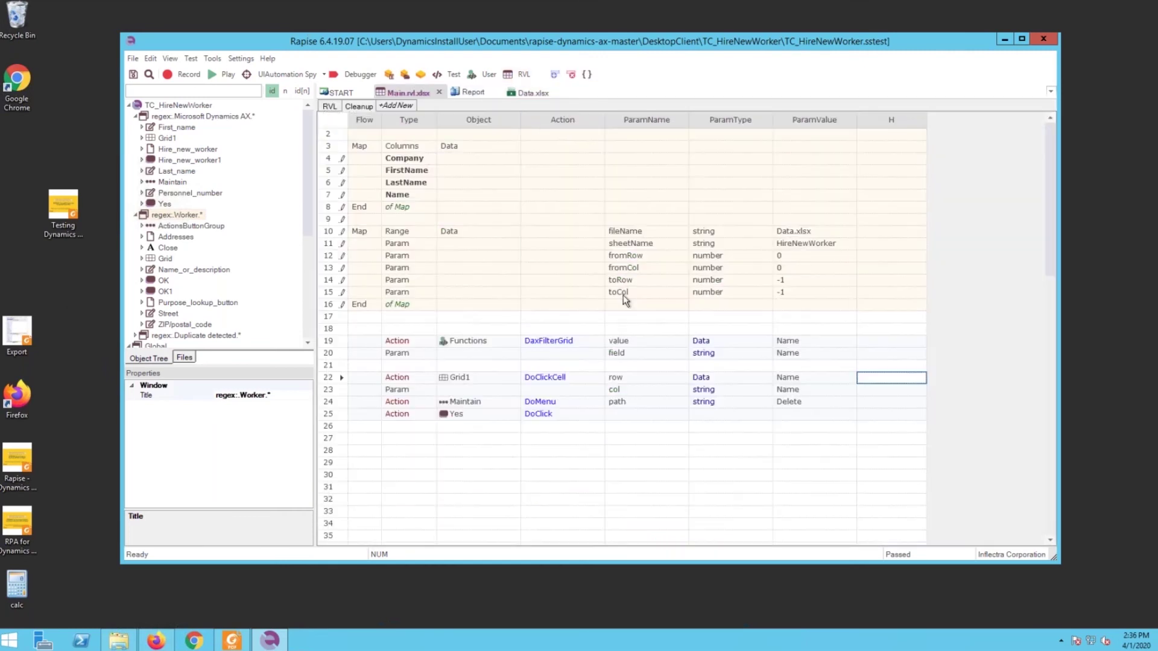
click(329, 107)
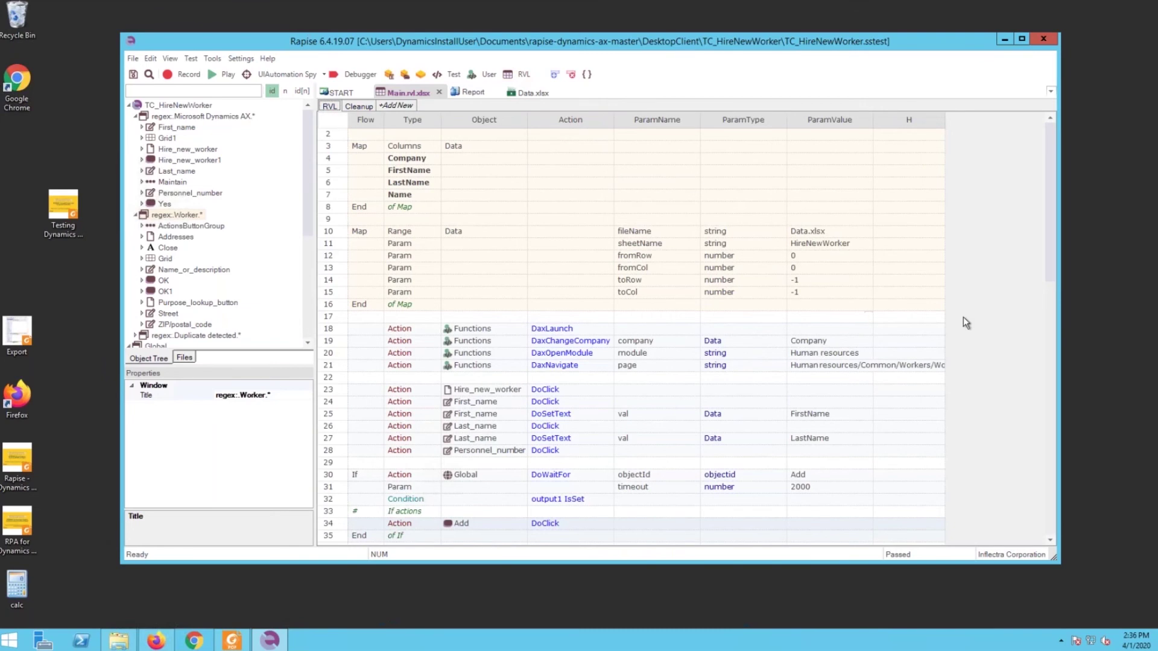
drag(1052, 248, 1043, 339)
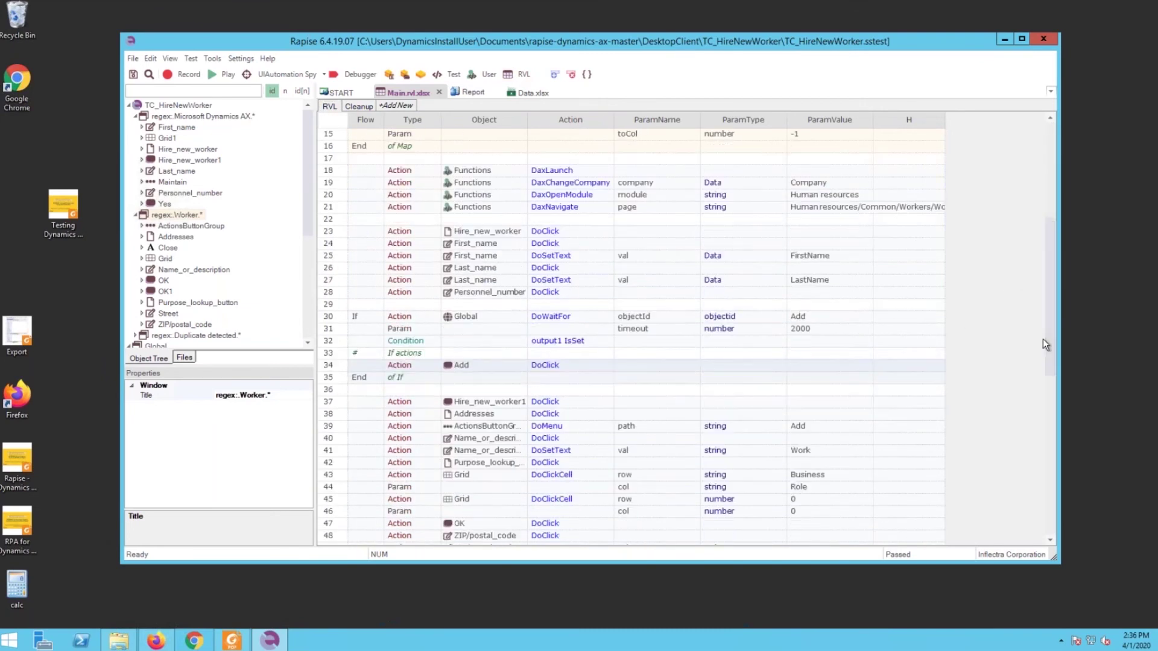
click(340, 405)
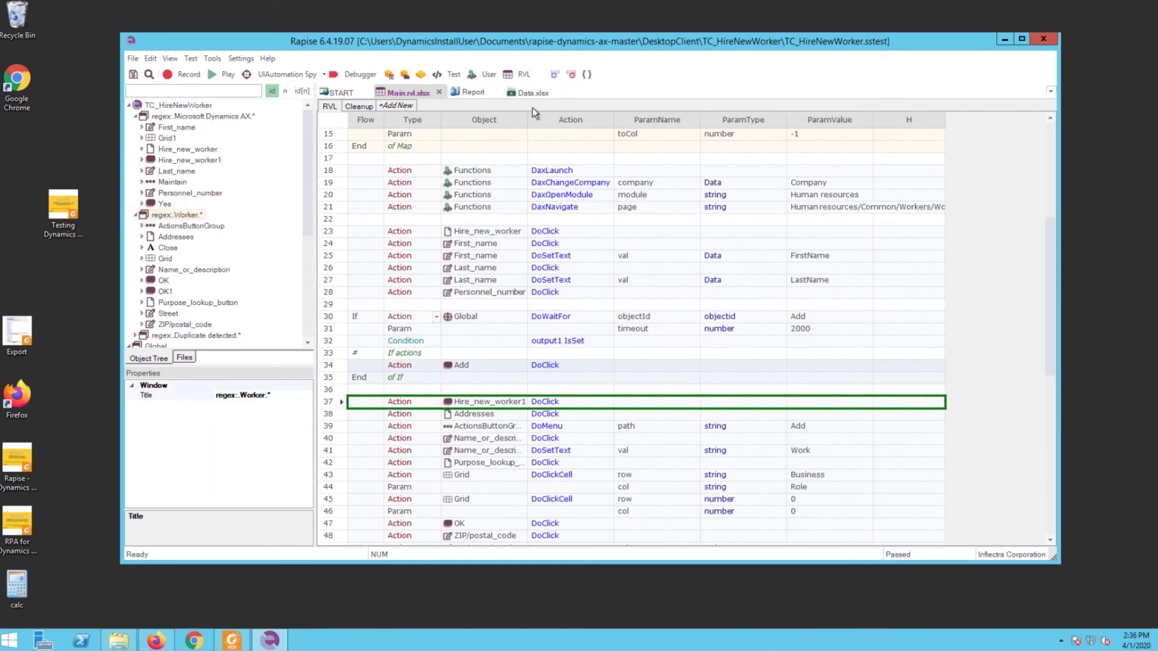
click(339, 405)
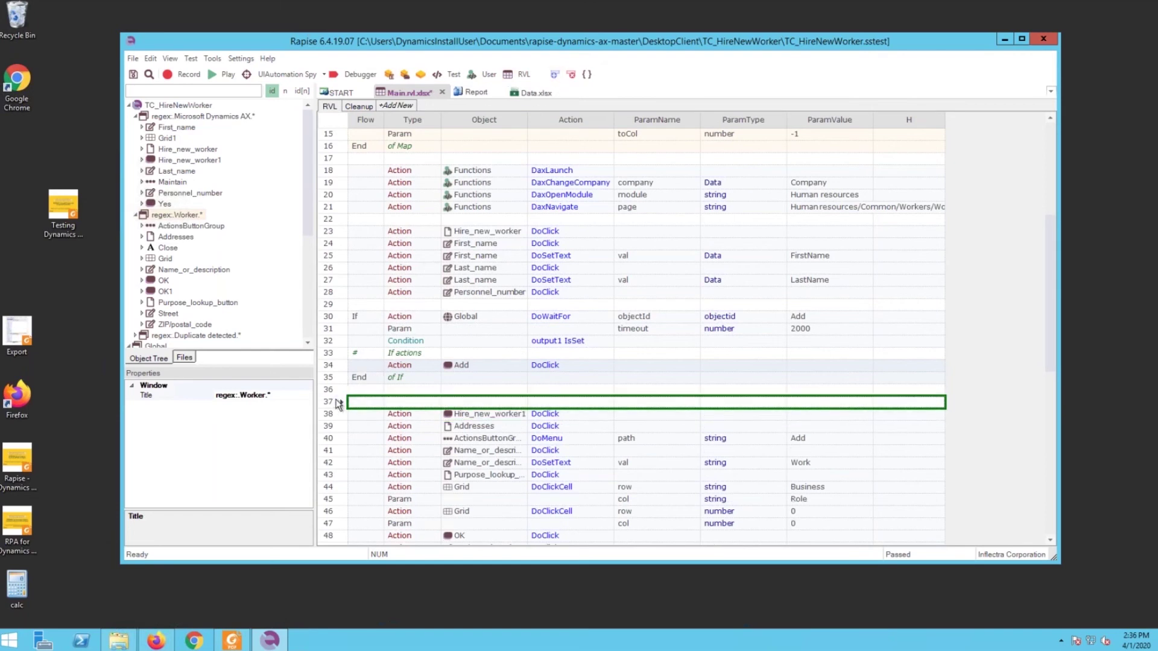
key(ctrl+v)
key(ctrl+s)
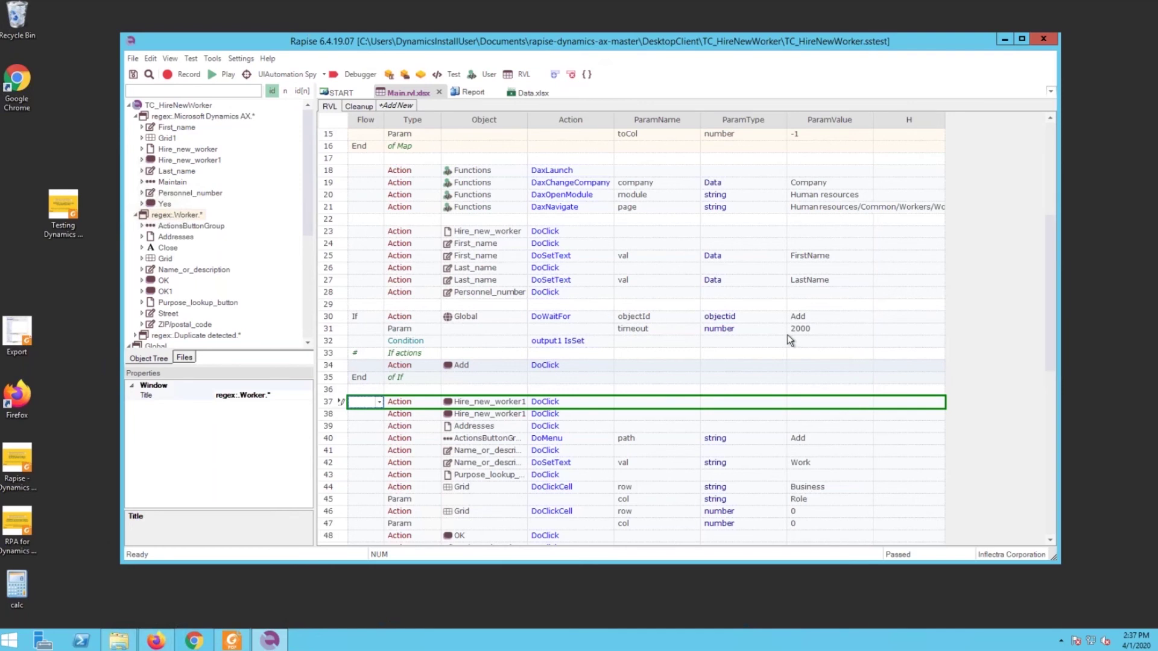
Step: Play only rows 18 to 39 of the RVL sheet, from DaxLaunch through the Addresses action
drag(1054, 336, 1047, 294)
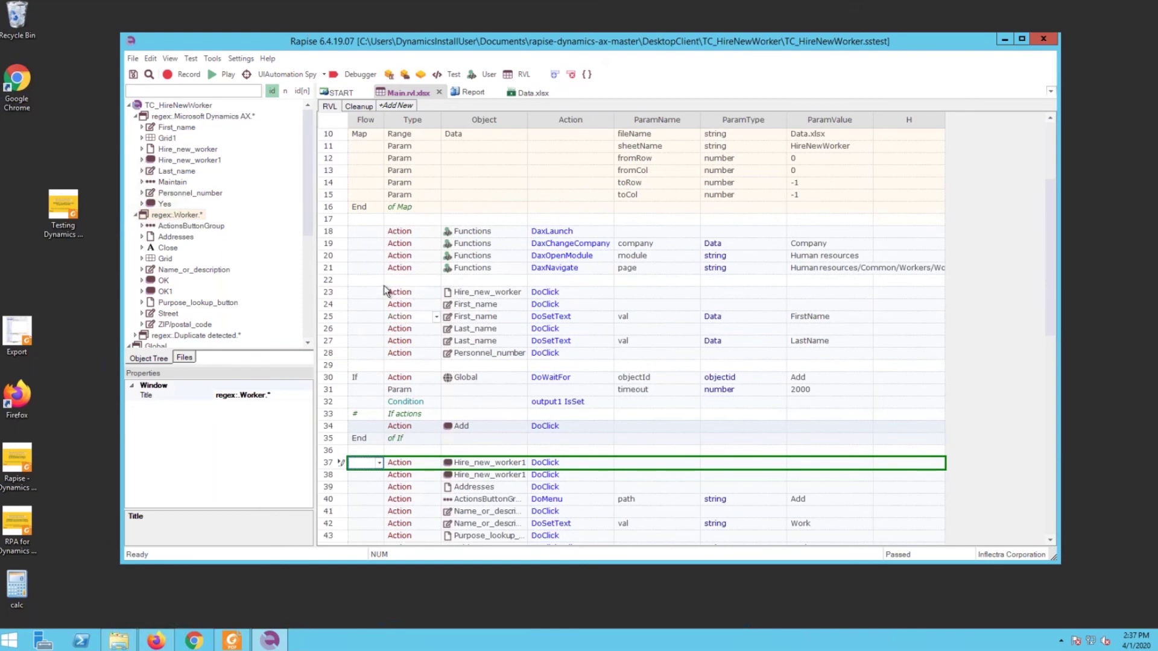
click(334, 232)
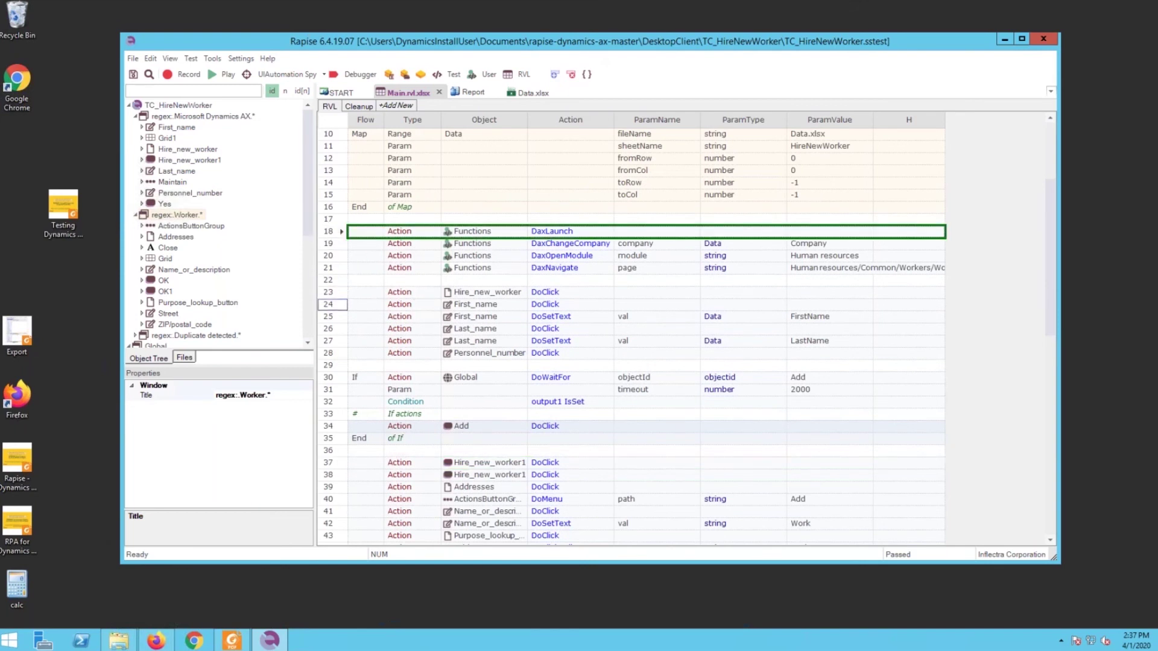
shift+click(339, 487)
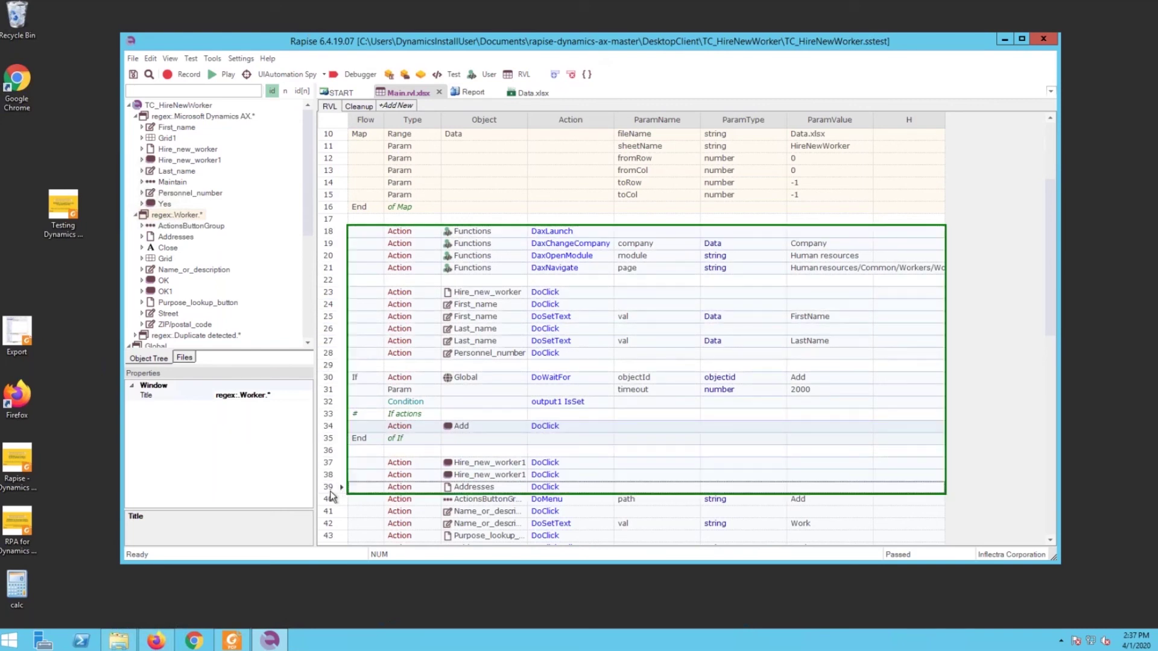
right_click(333, 488)
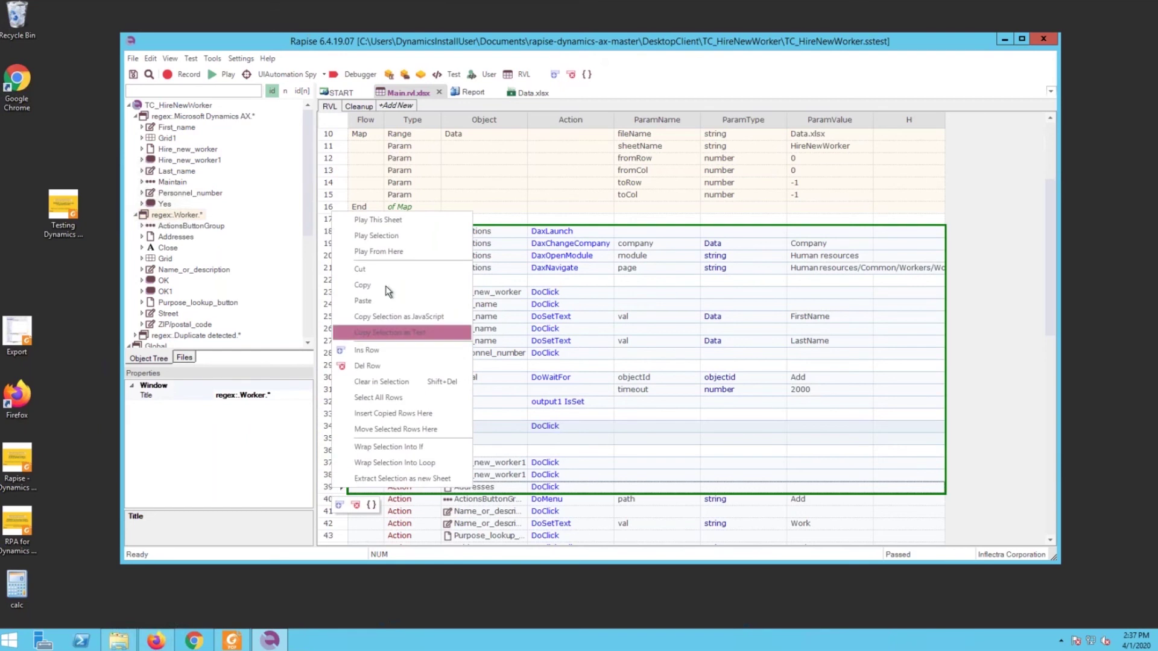
click(369, 236)
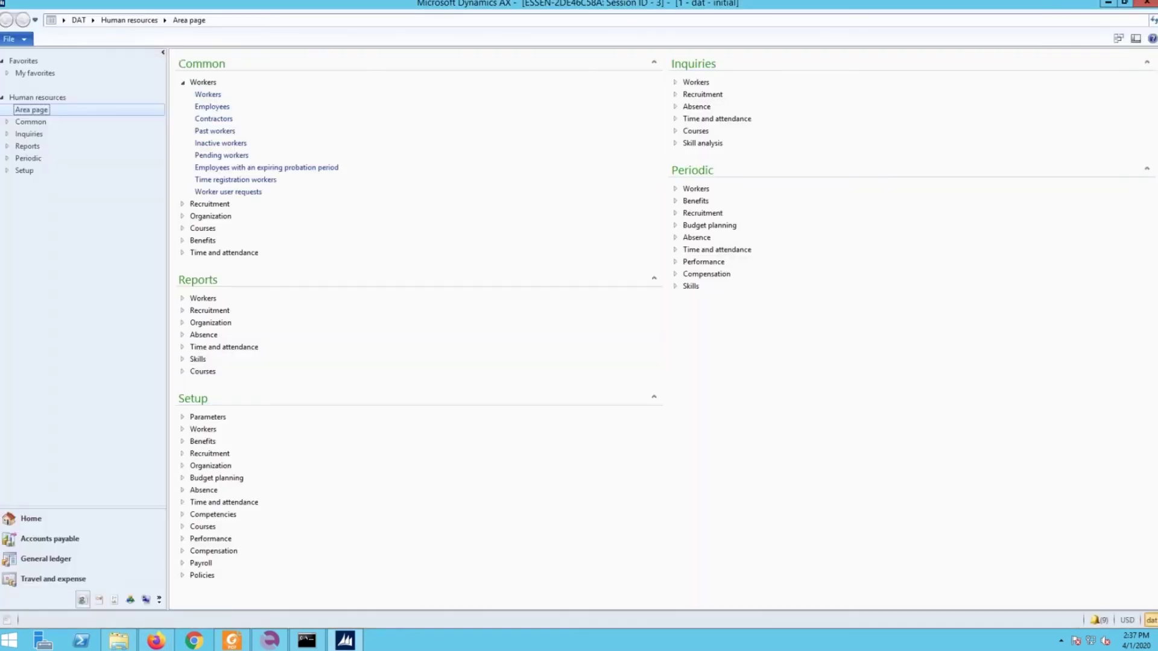
Step: Switch Dynamics AX to company USSI, and open and close the navigation pane options
click(1151, 620)
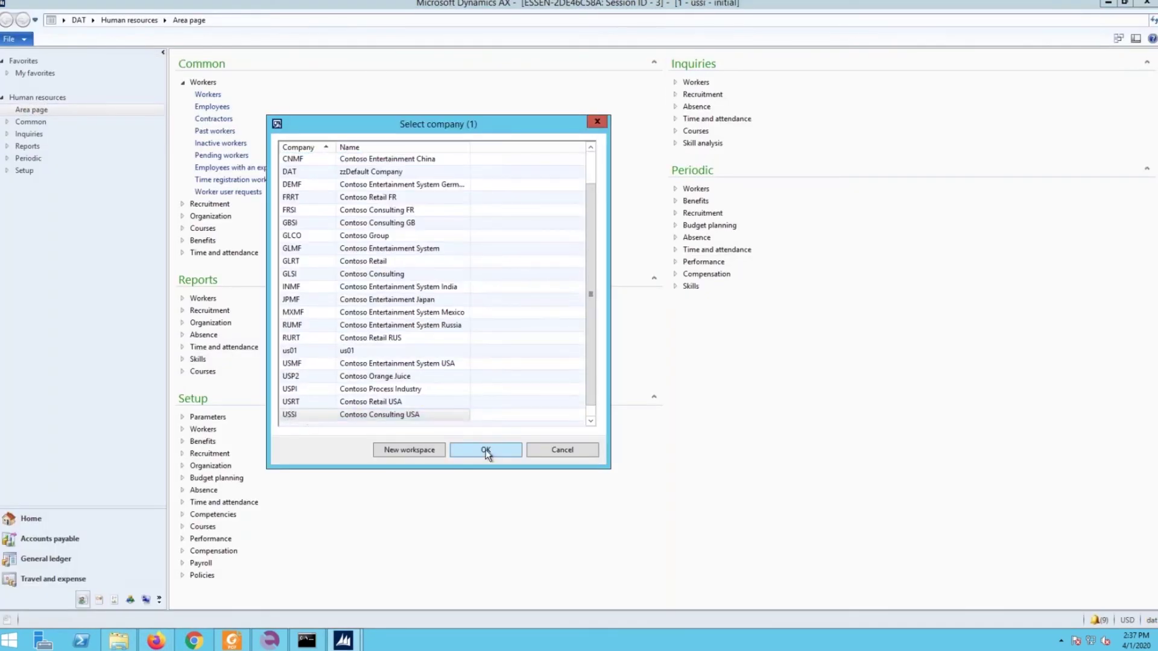
click(486, 450)
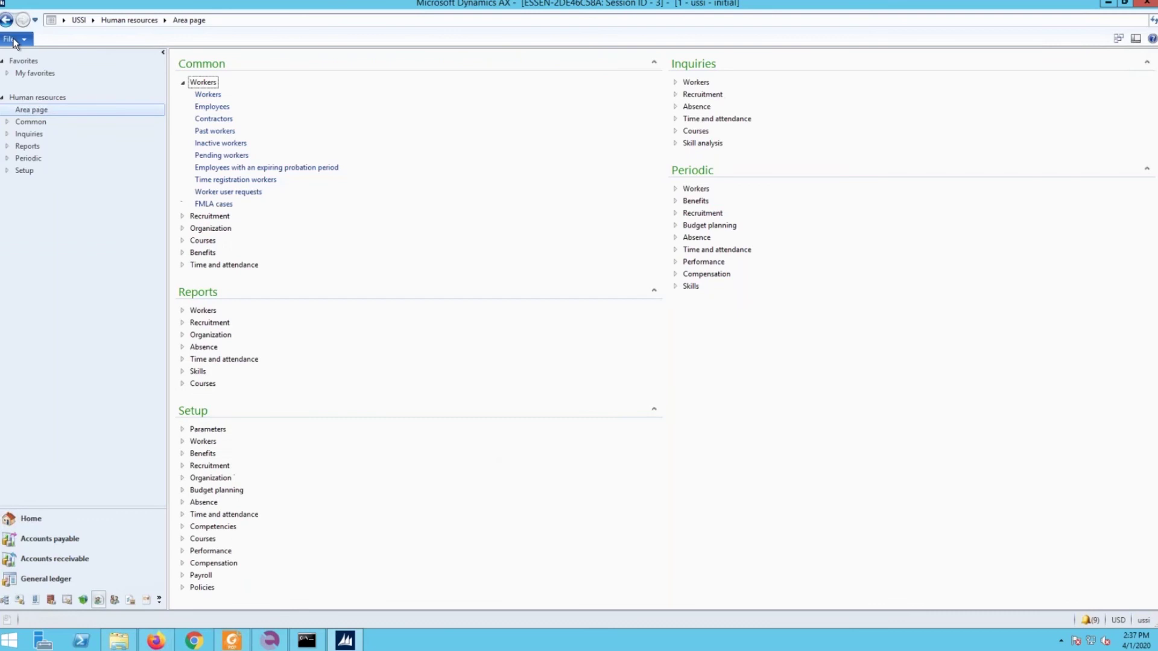
click(14, 39)
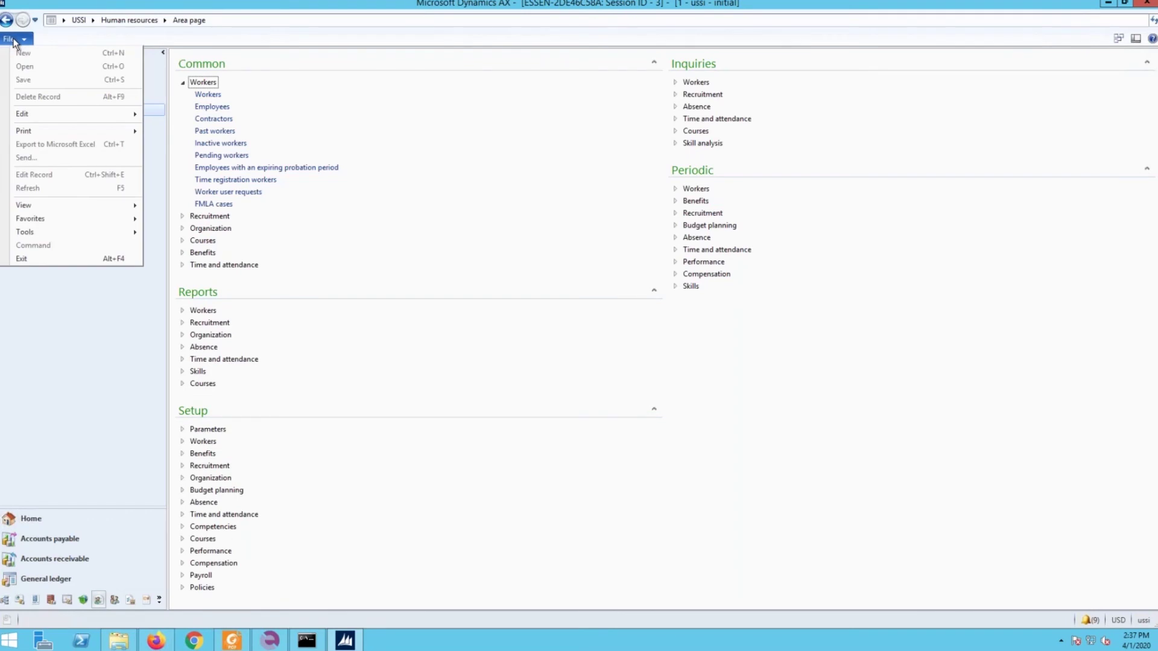
mouse_move(70, 209)
click(207, 347)
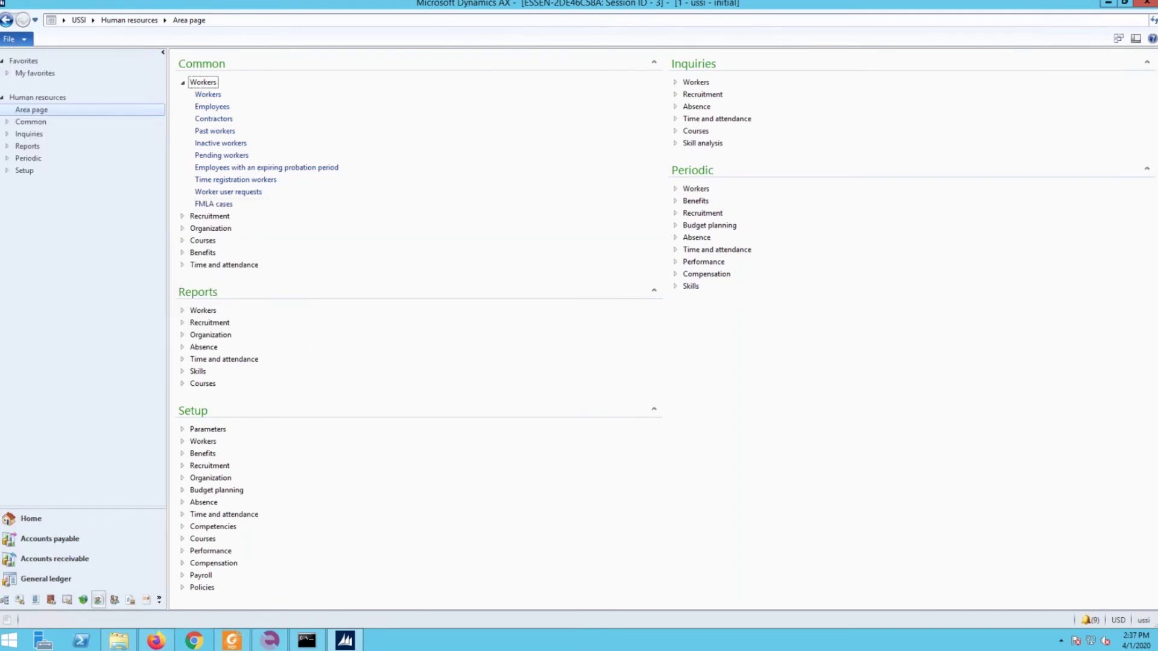
click(304, 270)
click(304, 270)
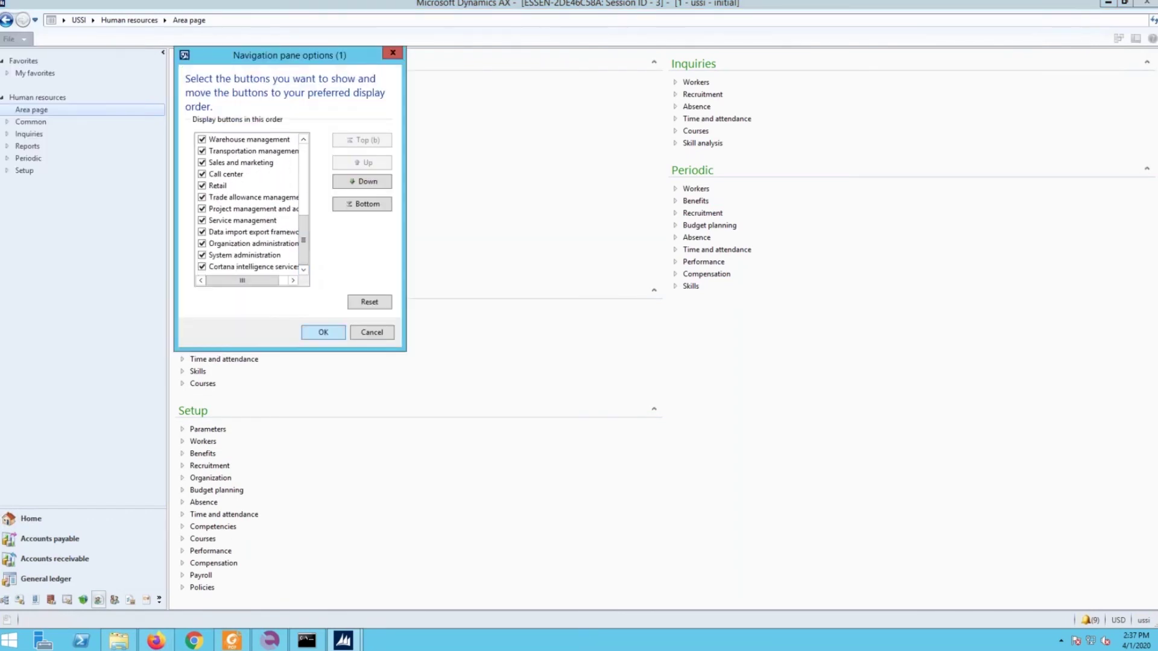
click(372, 333)
Step: Hire a worker from the Workers page with the data sheet's name, adding the person as new despite the duplicate
click(271, 20)
click(271, 21)
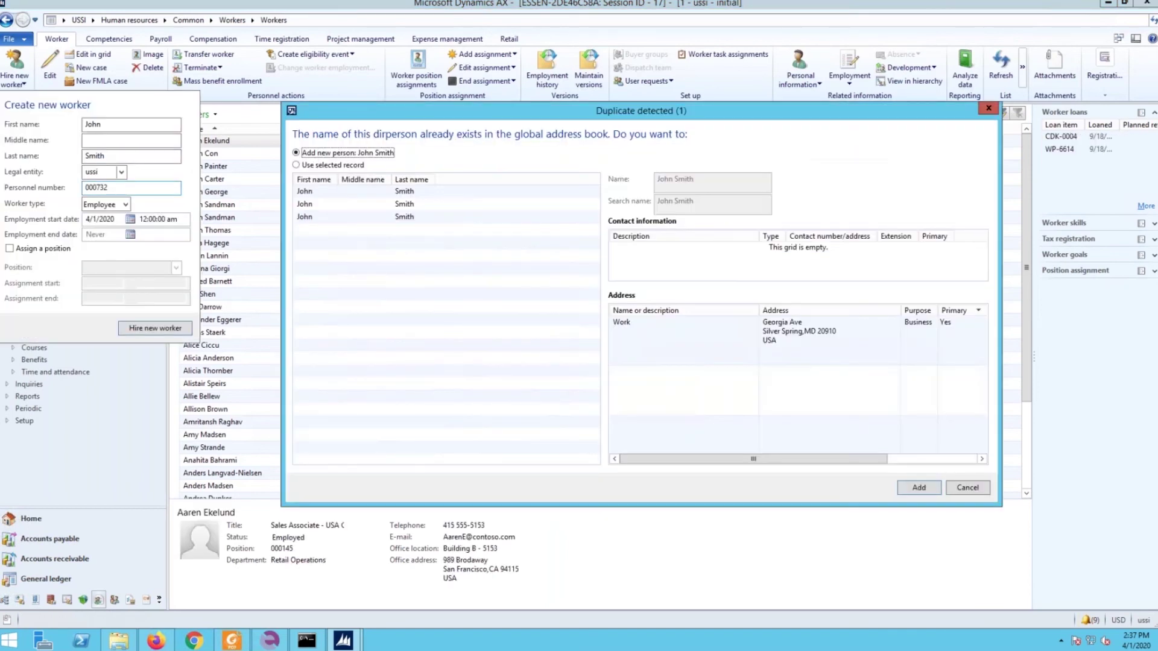
key(Escape)
key(Return)
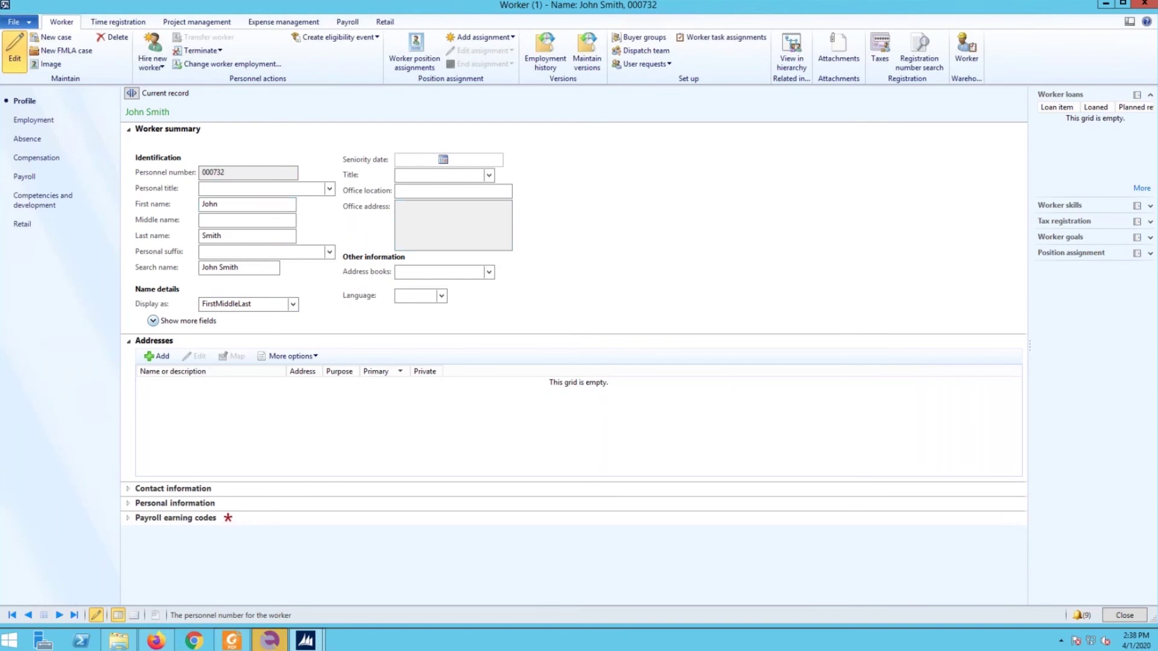
click(228, 173)
Step: Switch to Rapise, insert five blank rows above the Addresses action in the RVL sheet, and save the script with row 40 selected
click(271, 641)
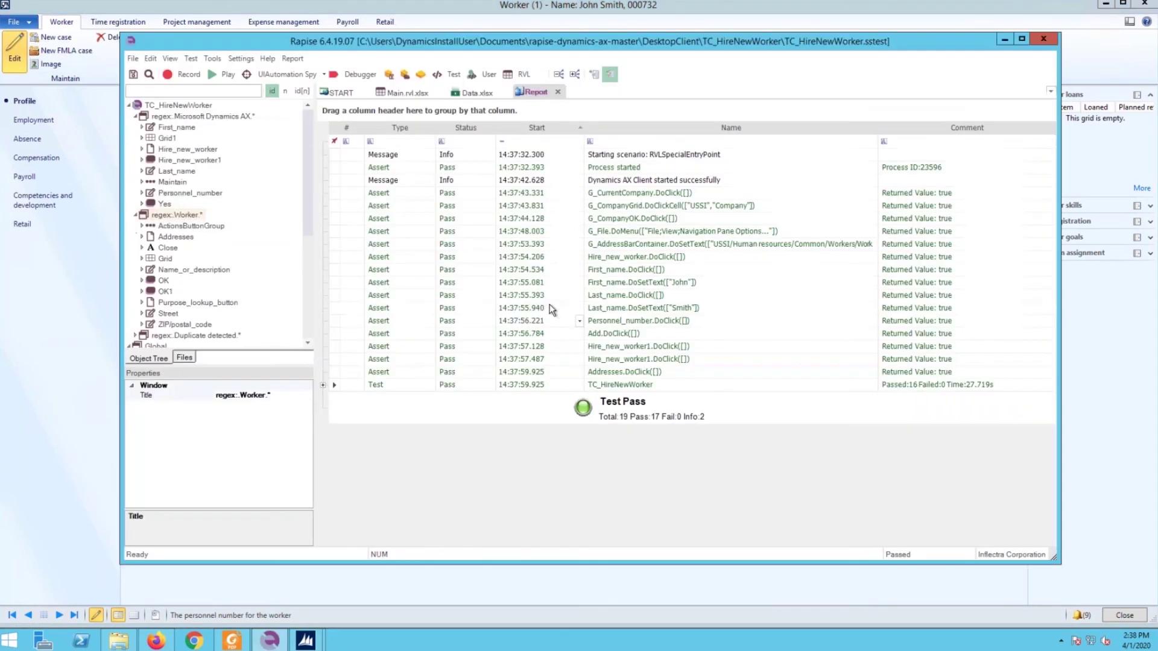
click(522, 76)
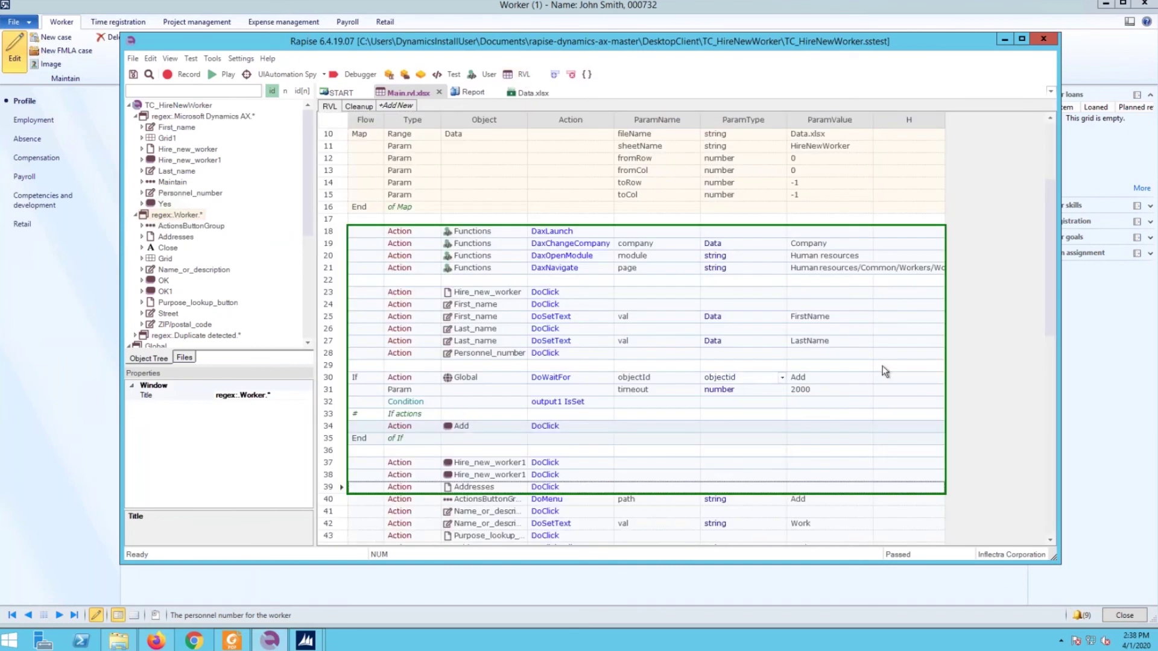
drag(1051, 293, 1026, 463)
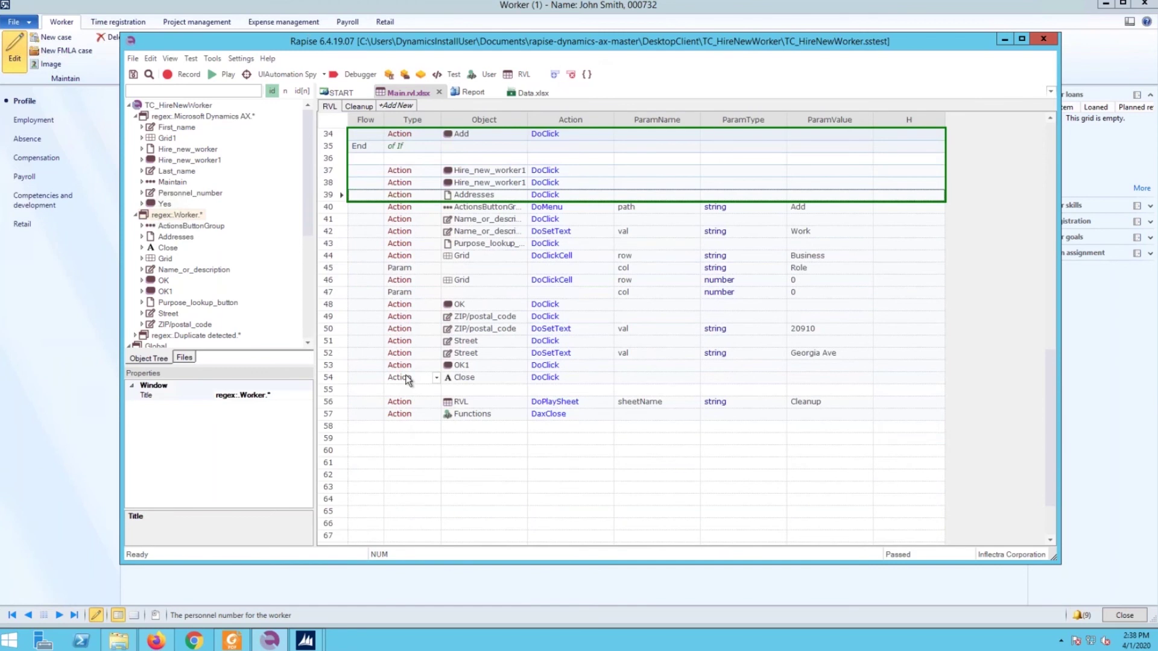
click(331, 193)
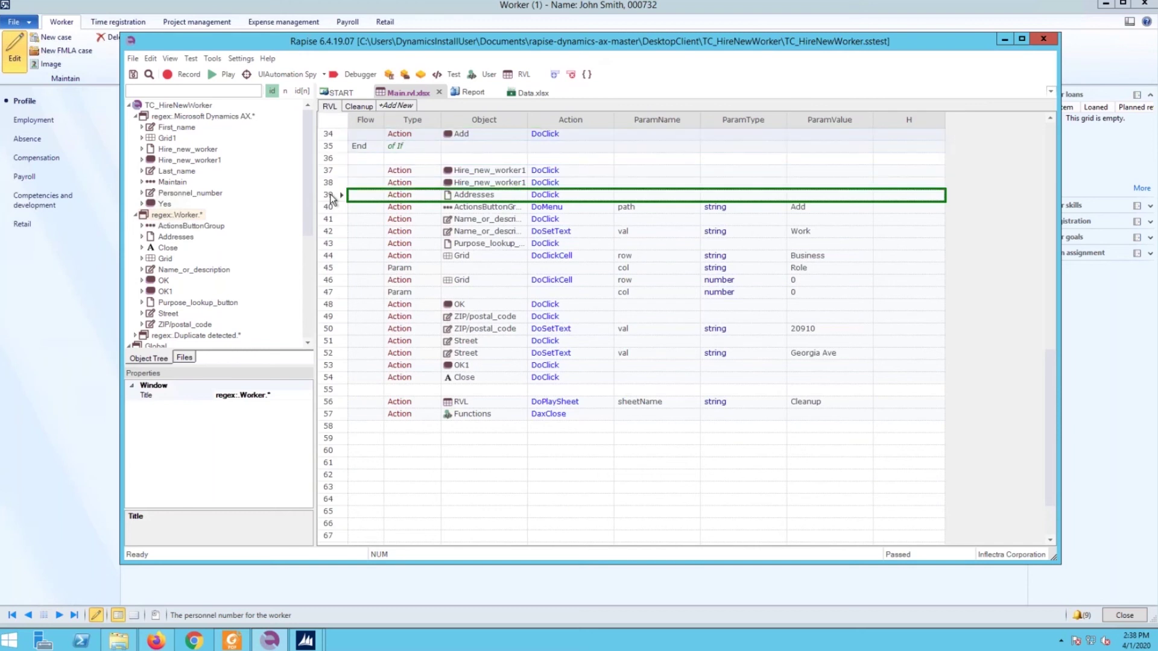
click(555, 75)
click(555, 75)
click(555, 74)
click(555, 74)
click(555, 74)
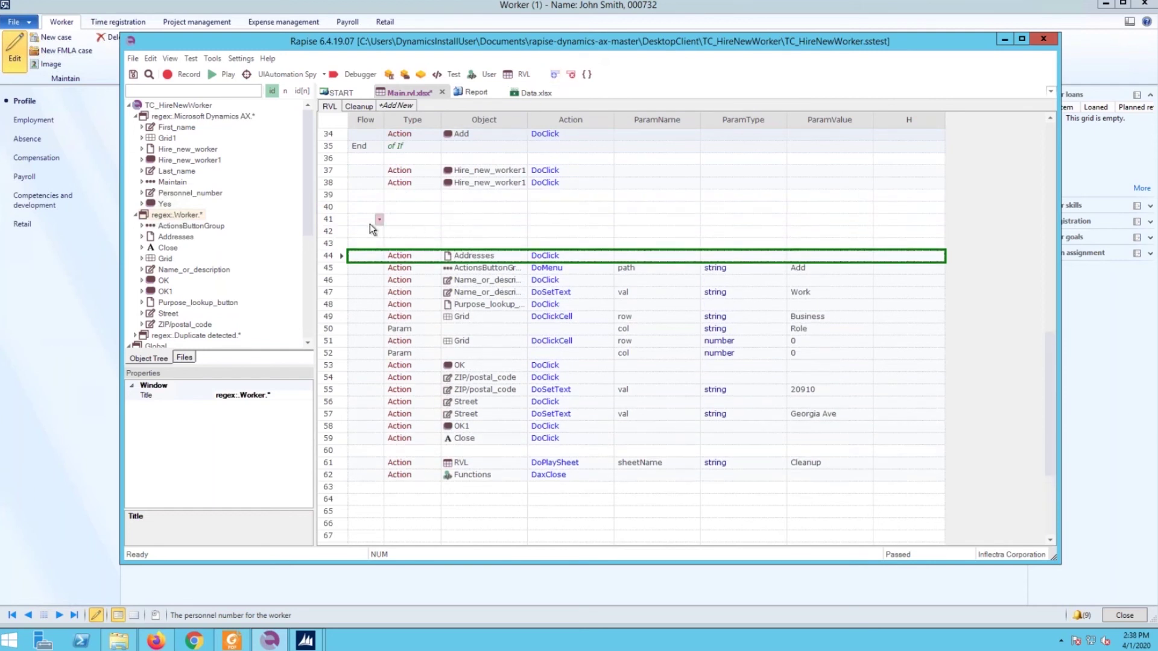
click(335, 208)
key(ctrl+s)
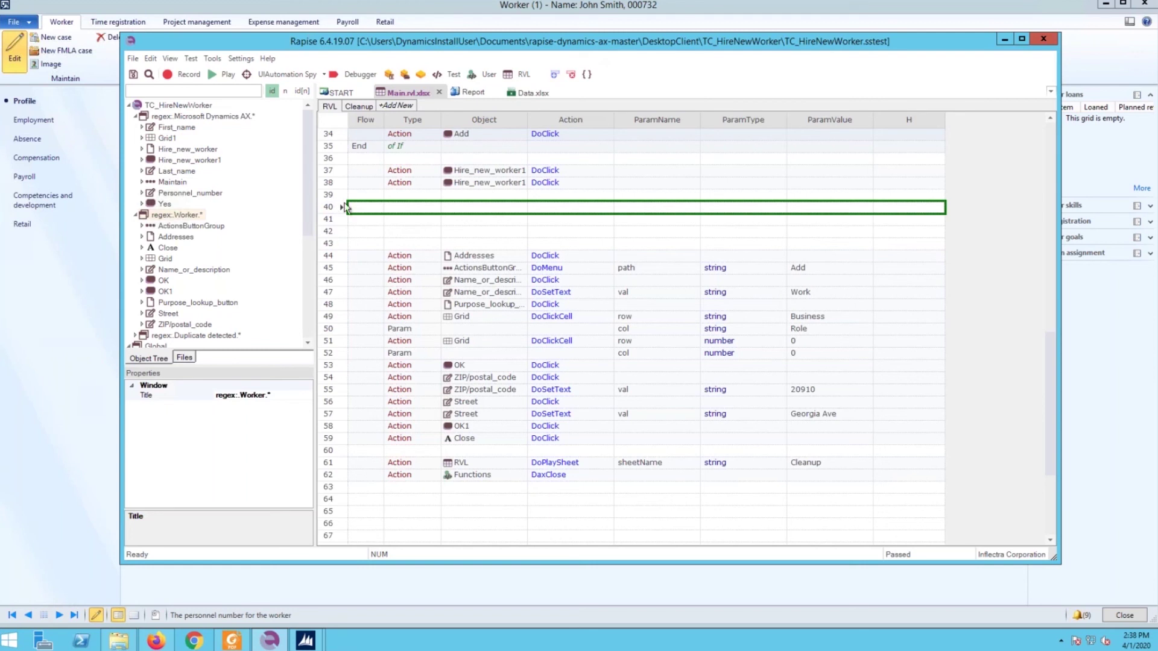
Step: Start a recording, learn the Personnel number field from the open Worker form in Dynamics AX, and finish the recording
click(184, 77)
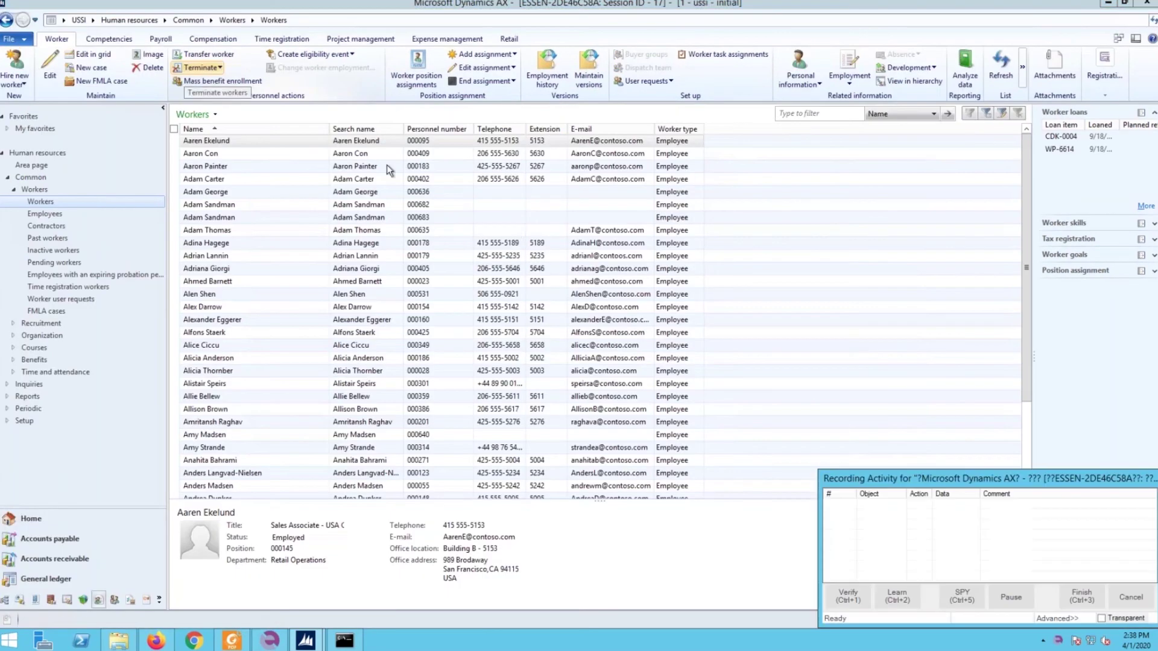
click(1010, 597)
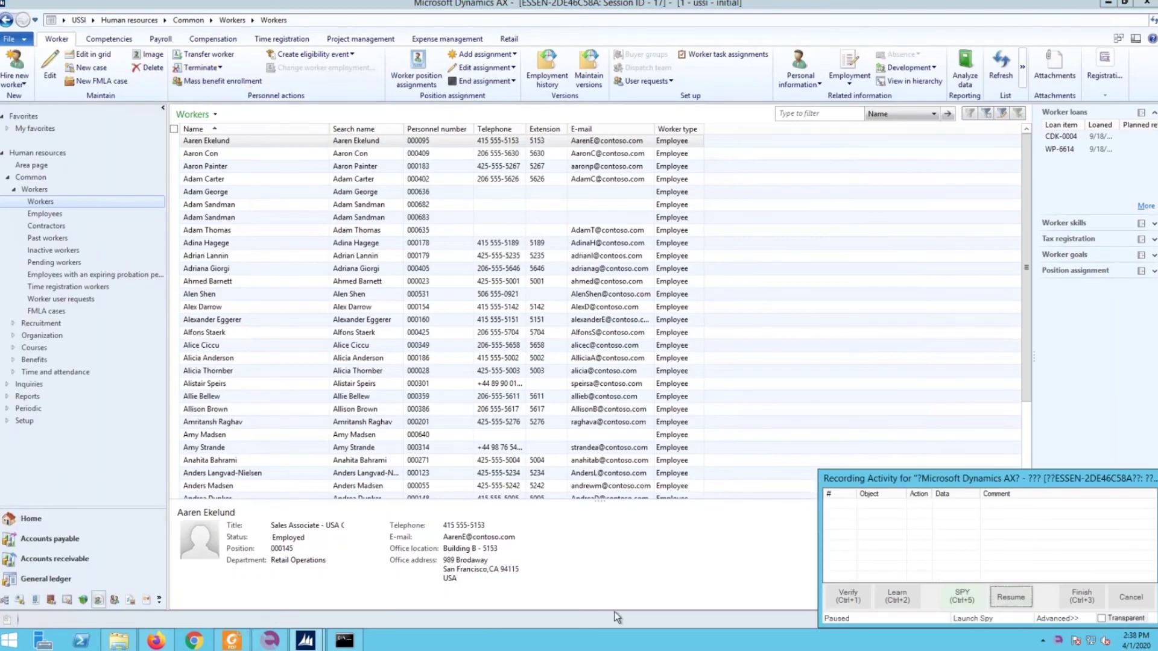
mouse_move(305, 640)
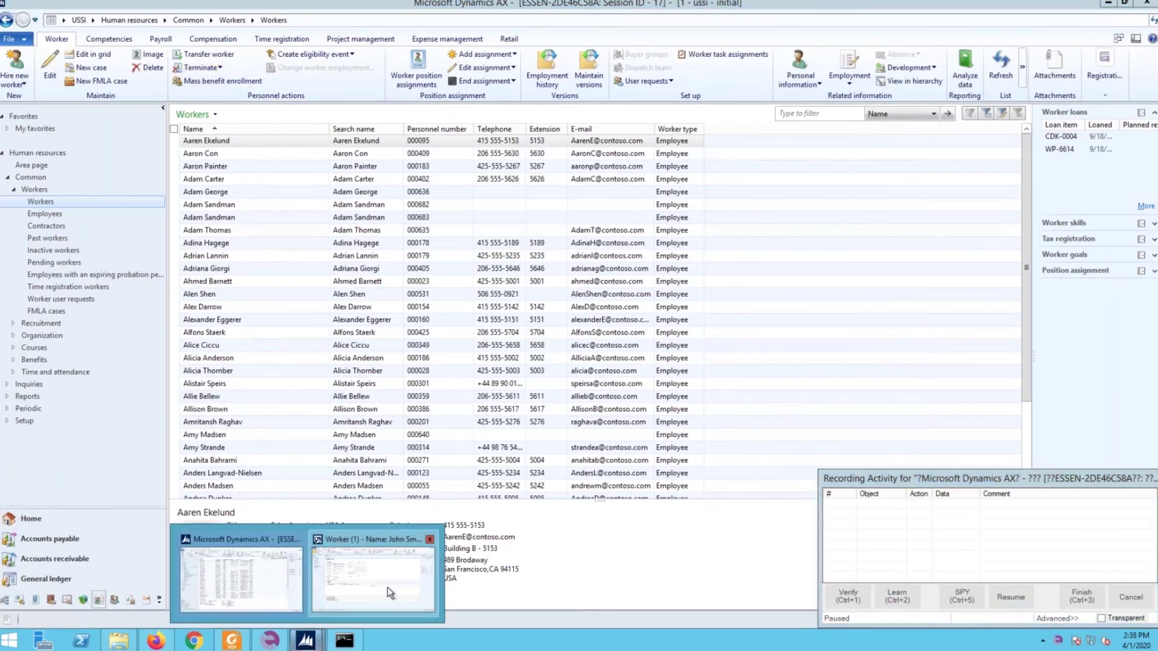
click(387, 587)
click(1010, 597)
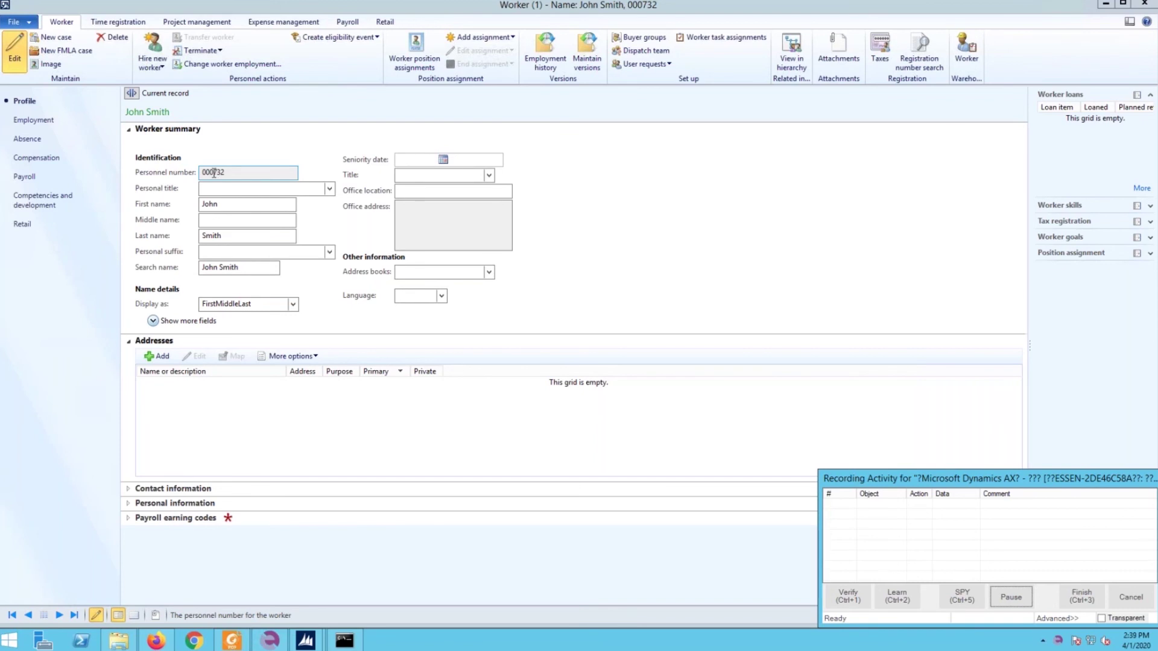
key(ctrl+2)
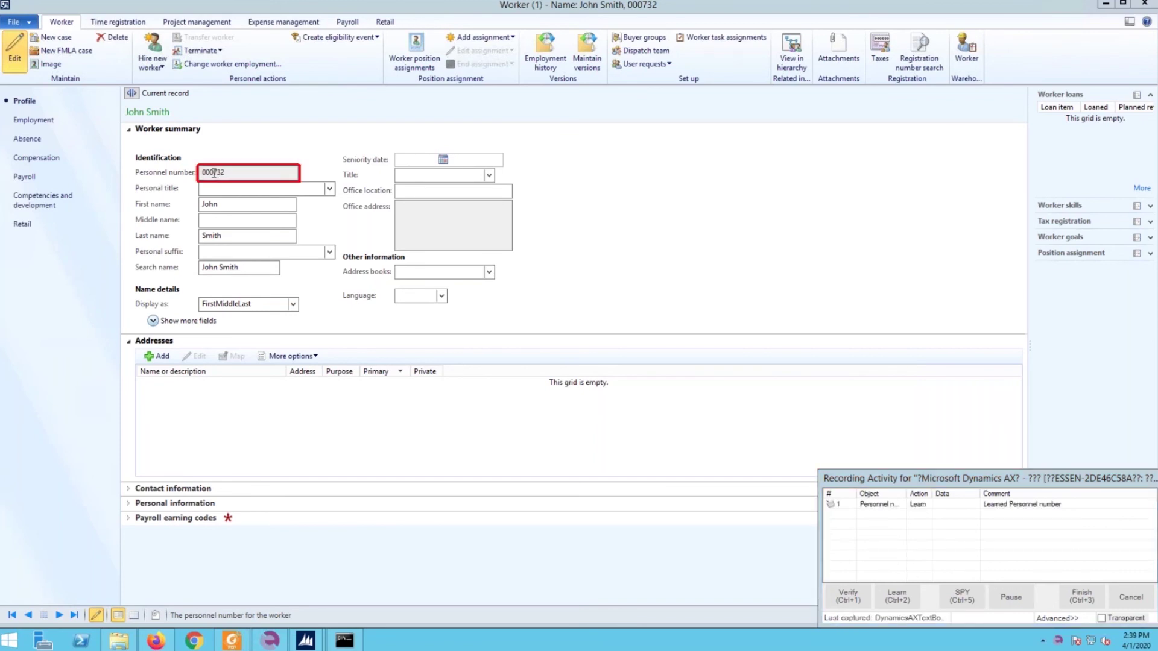
click(881, 505)
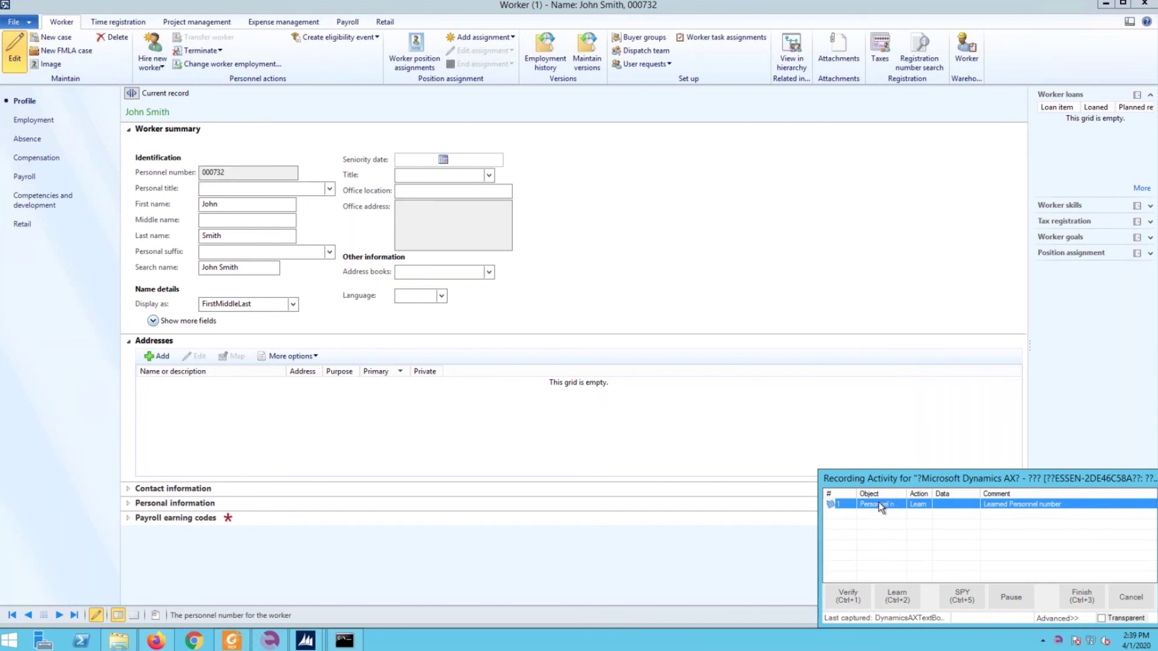
click(1079, 597)
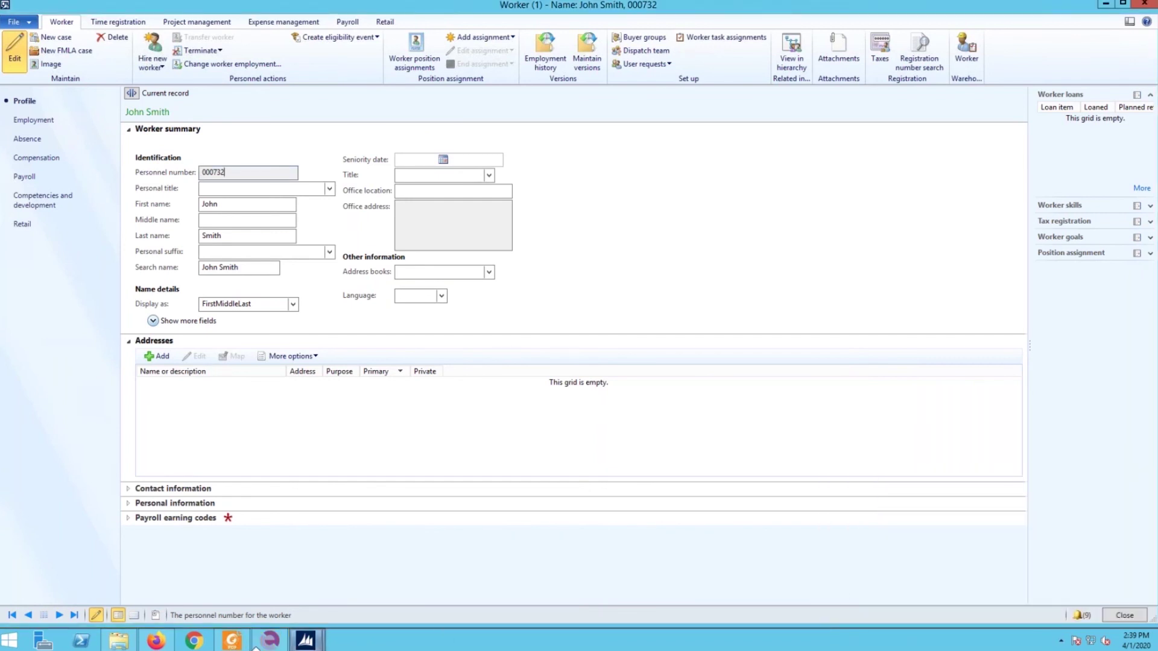
Step: Return to Rapise, discard the recorded steps, and add an action in row 40 with the object Personnel_number
click(272, 640)
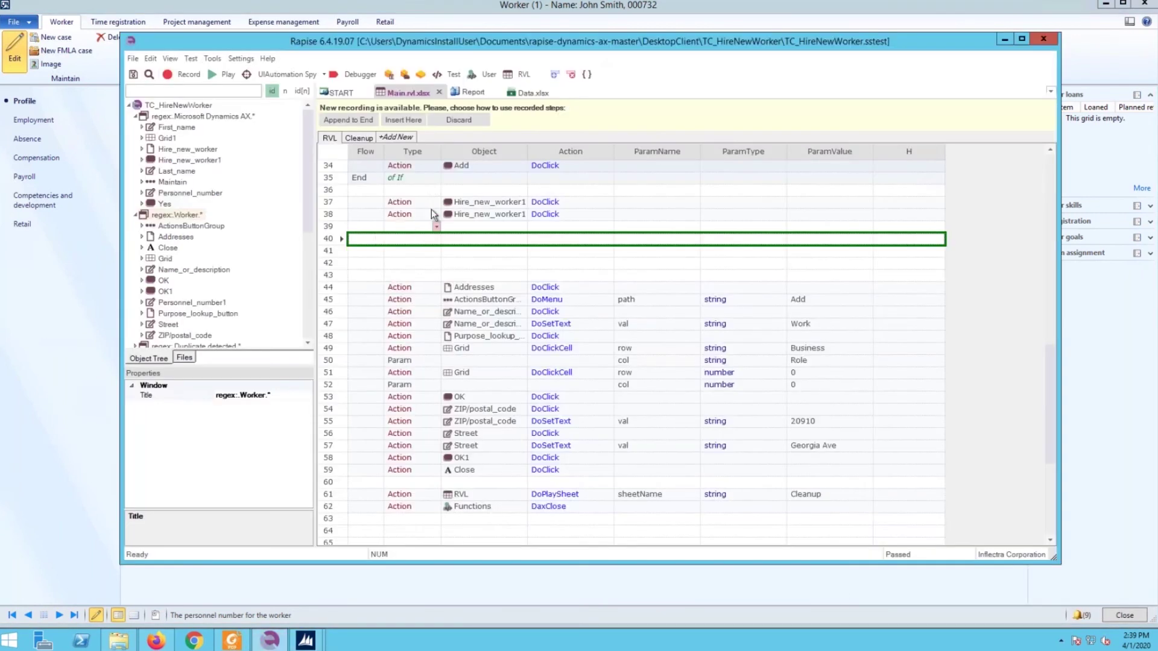
click(458, 116)
click(445, 207)
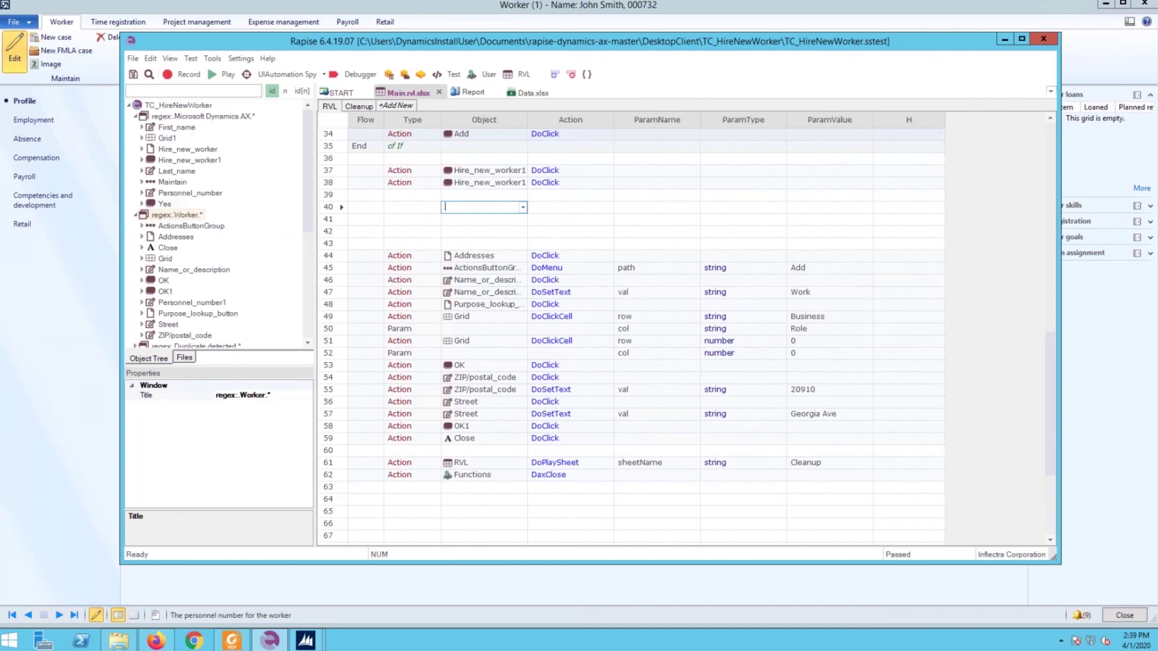
text(Personnel_number)
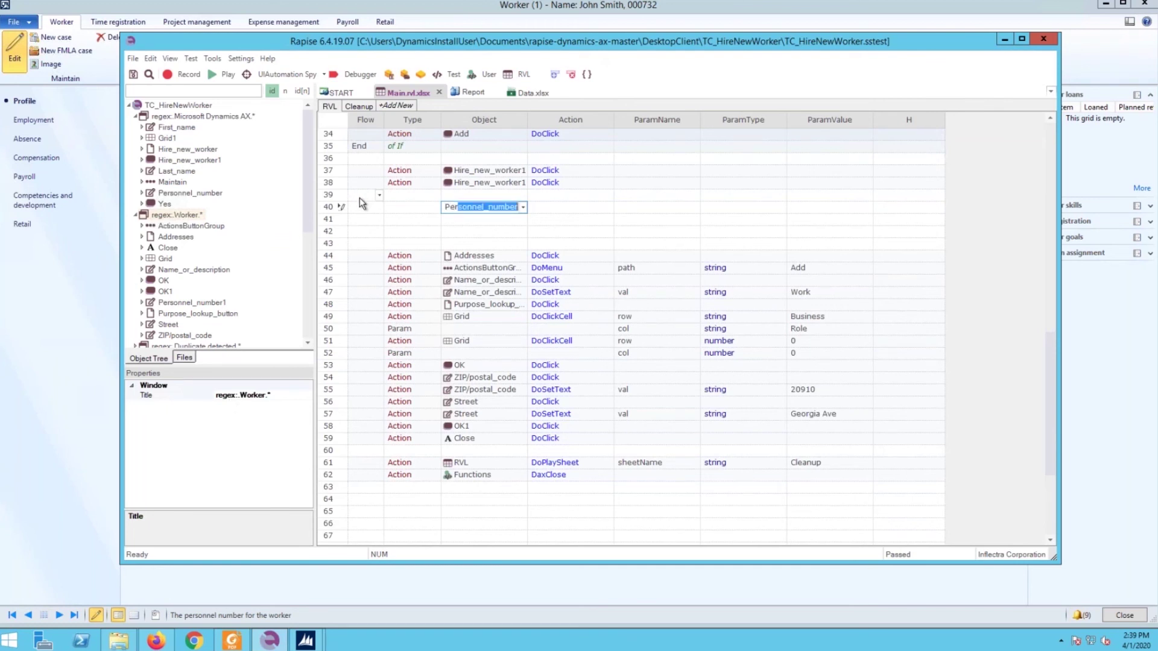
key(Tab)
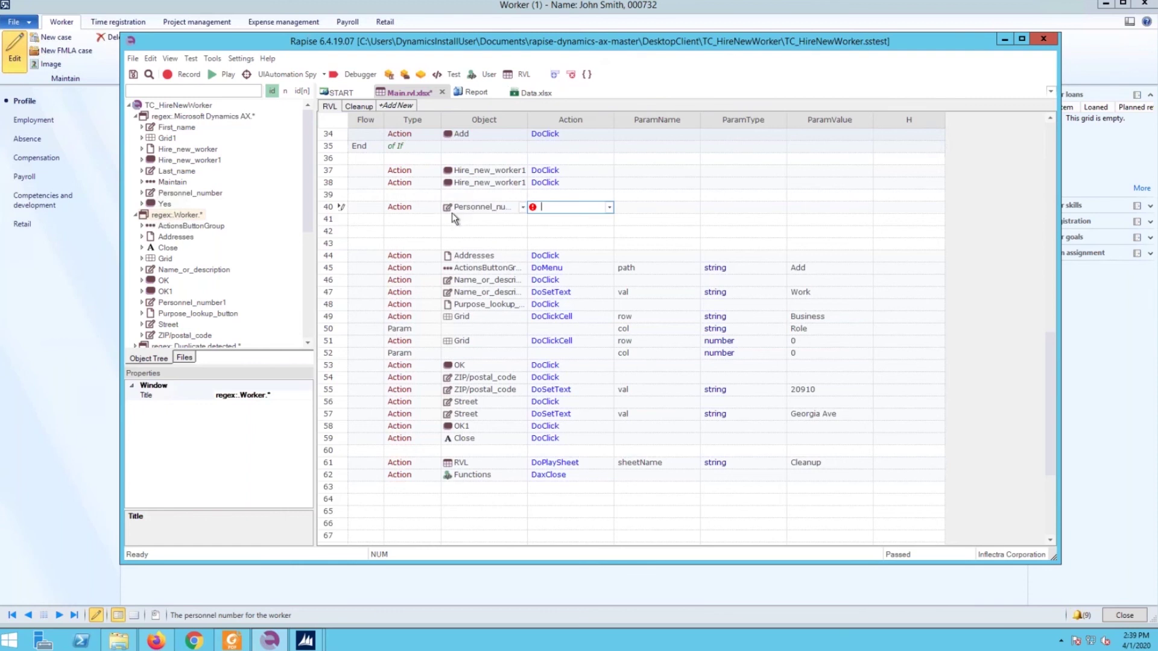
Step: Find Personnel_number in the object tree, flash it against the open Worker form, and return to Rapise
right_click(447, 208)
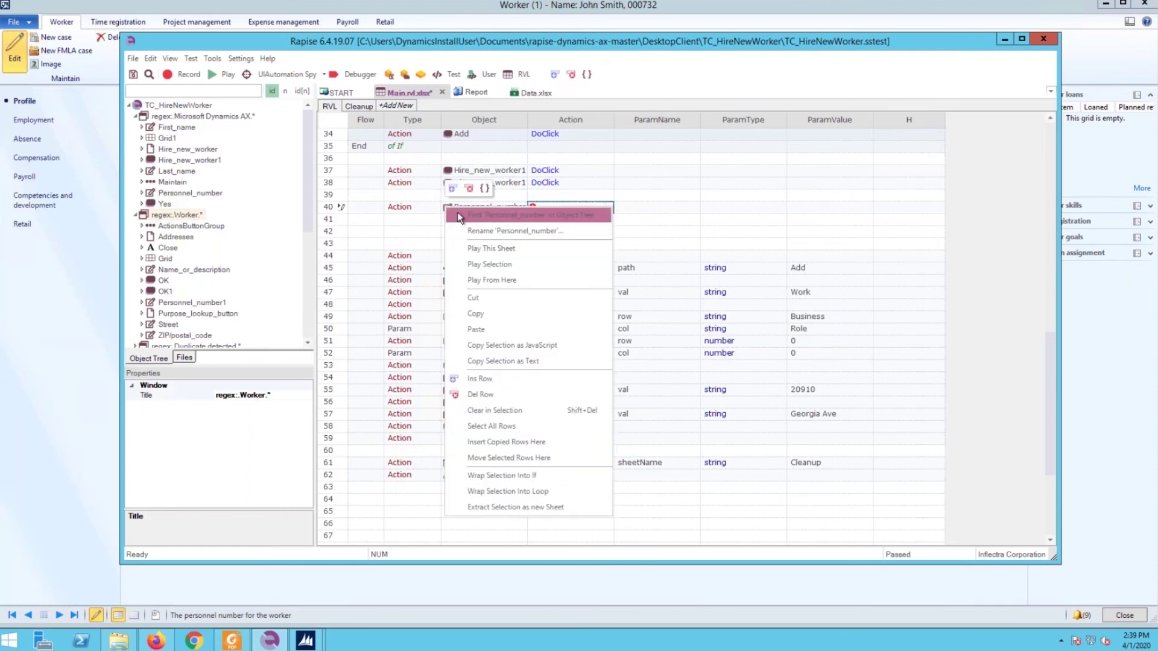
click(457, 213)
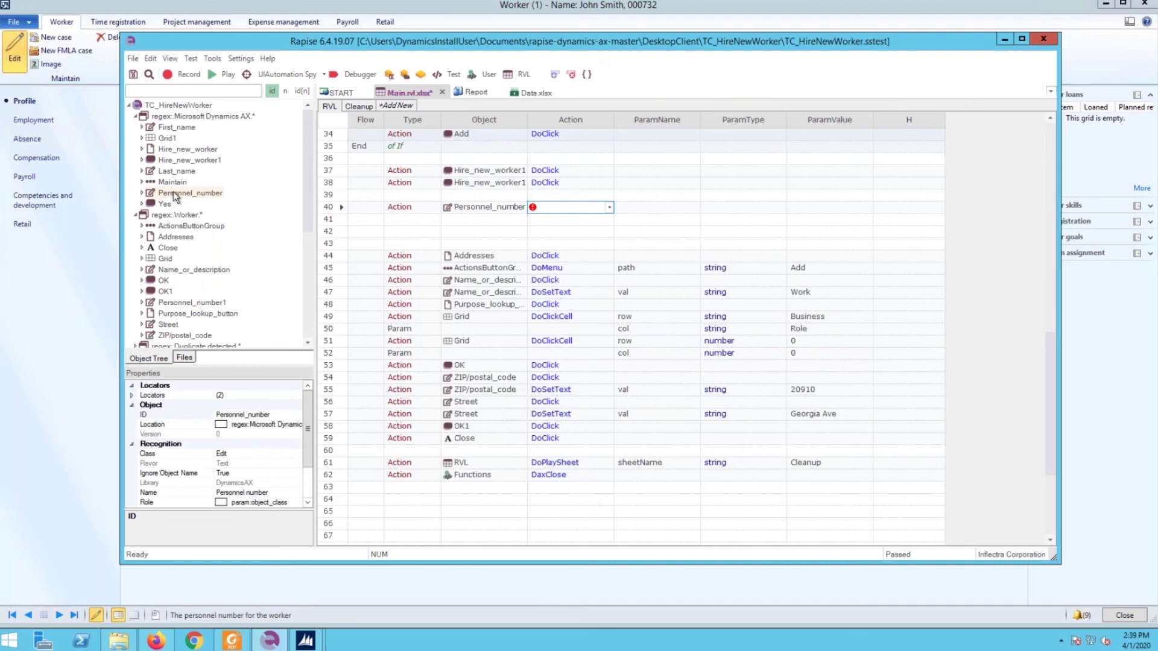
right_click(173, 191)
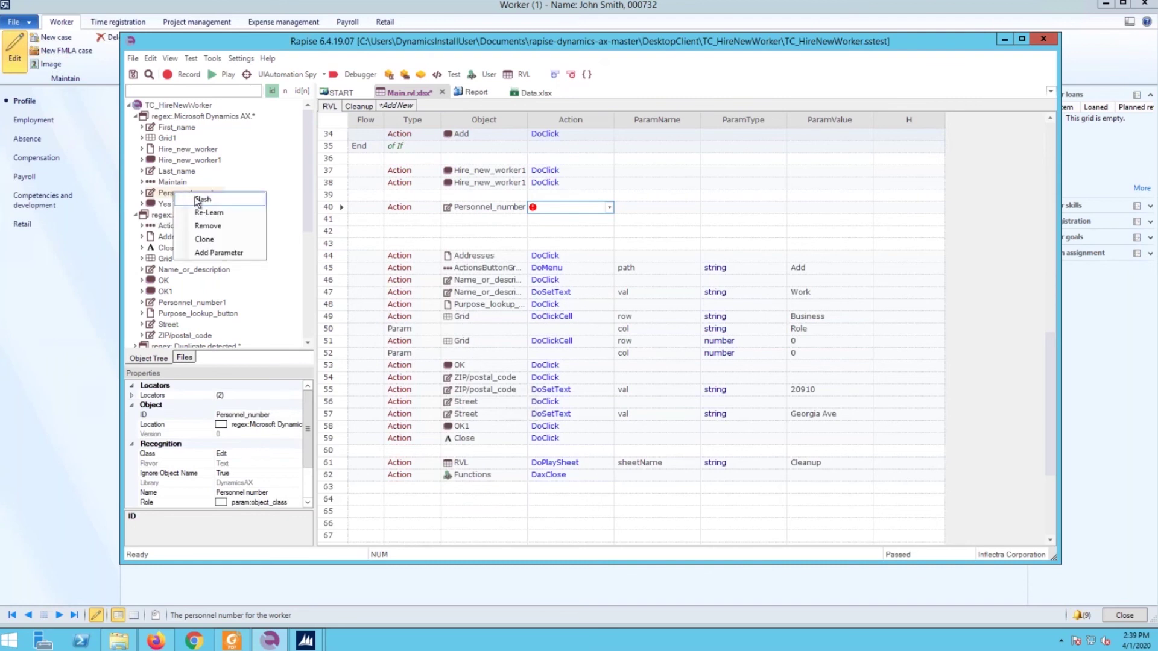
click(192, 198)
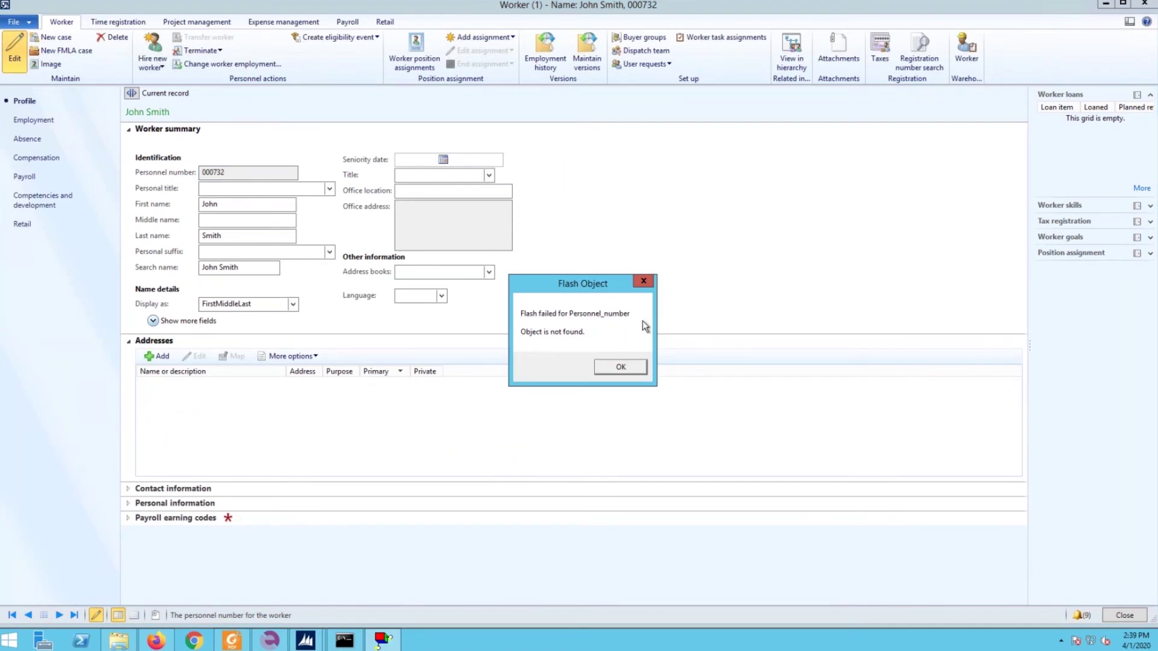
click(614, 368)
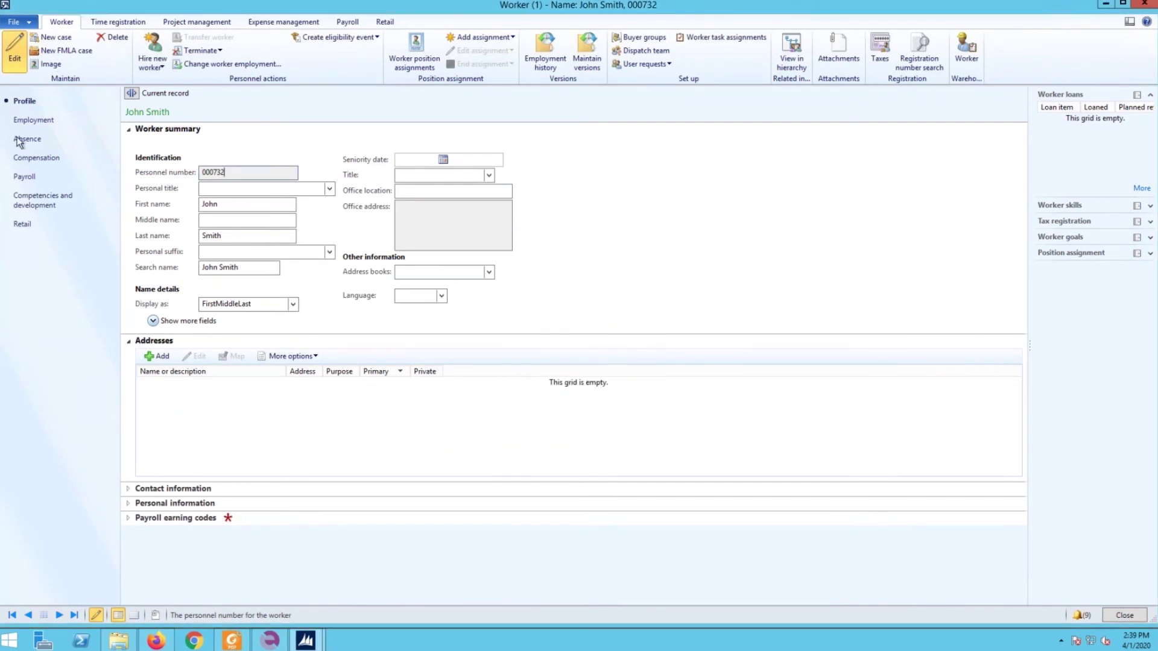
click(271, 642)
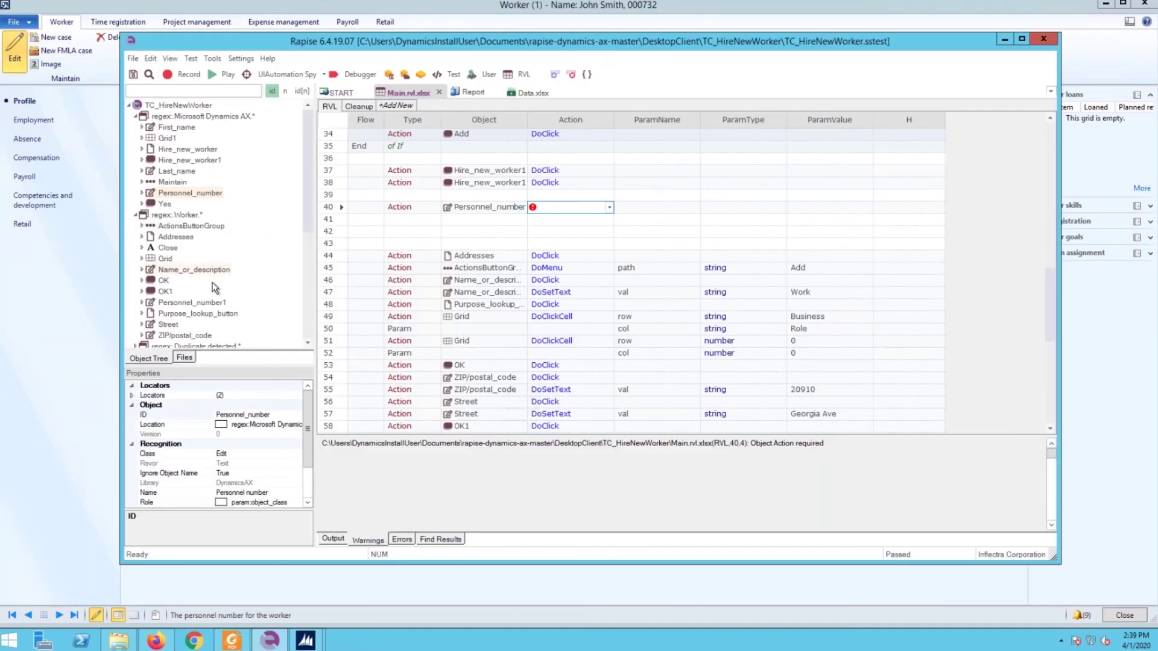
Step: Change the row 40 object to Personnel_number1 and flash that object on the Worker form
click(193, 302)
click(513, 210)
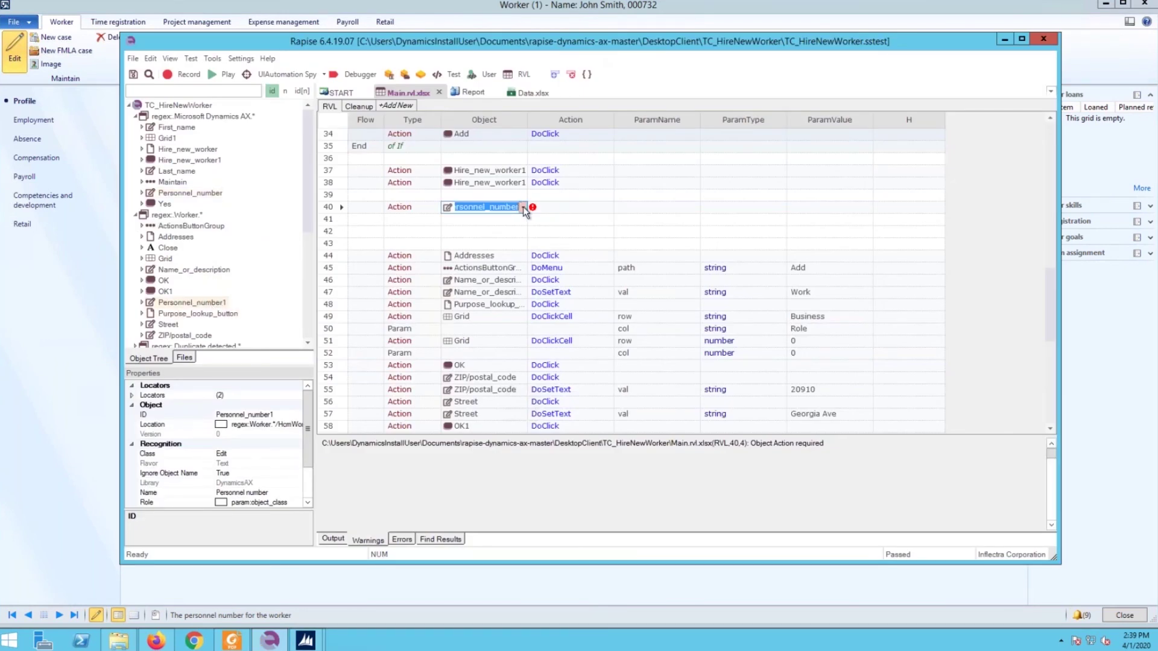
click(494, 205)
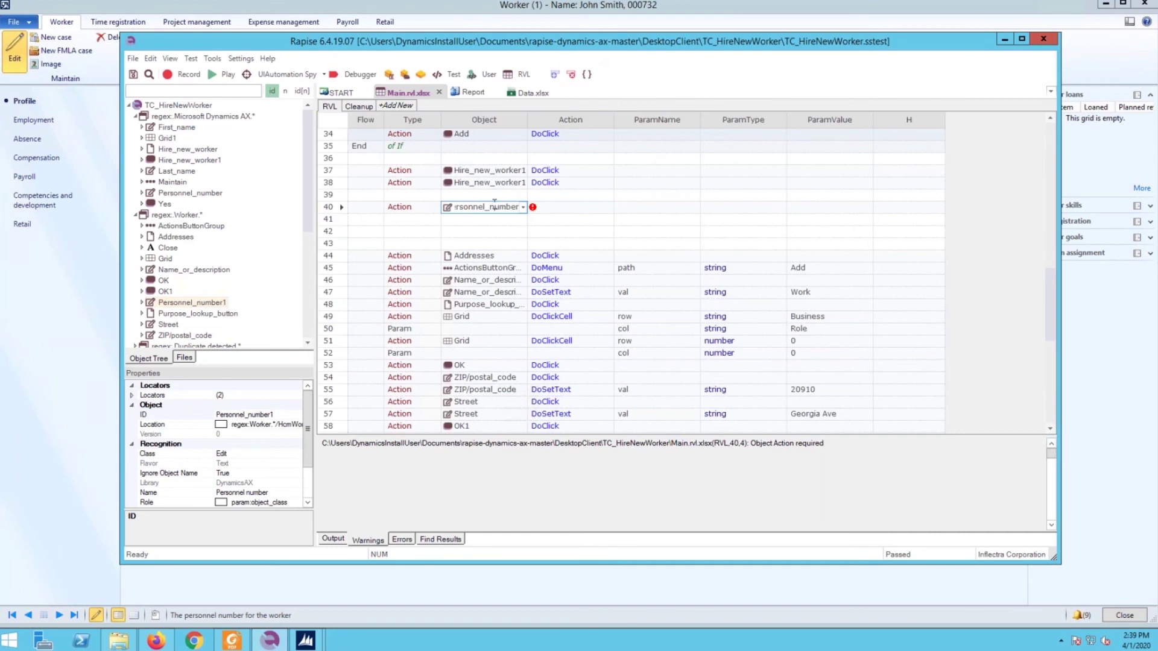
key(Tab)
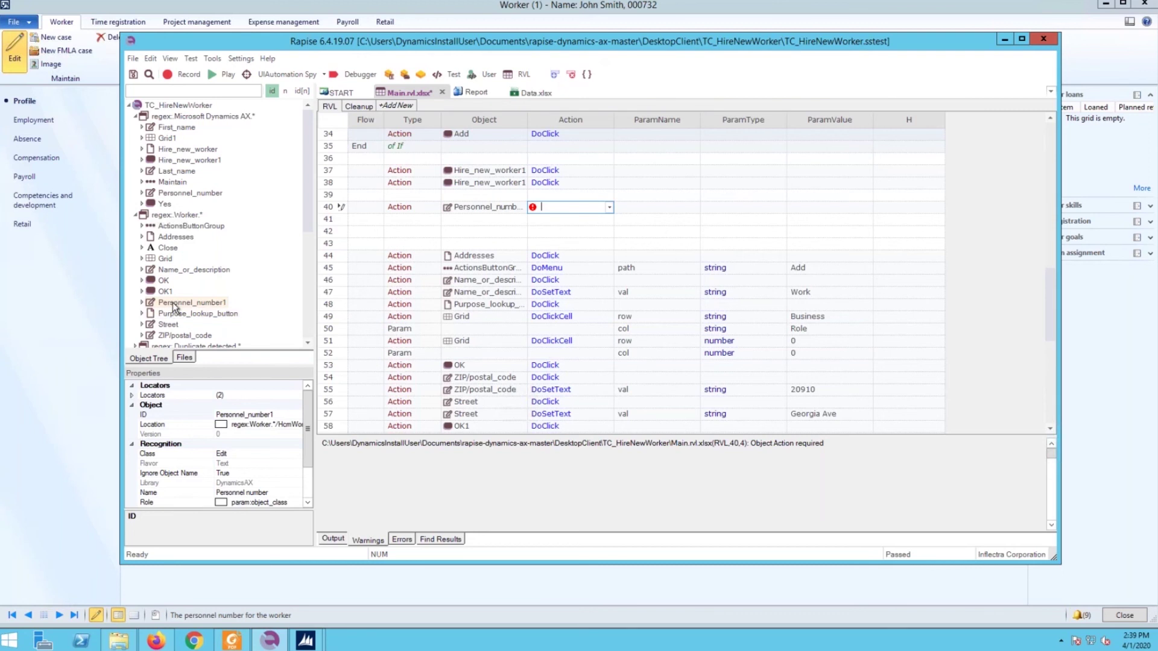
right_click(174, 304)
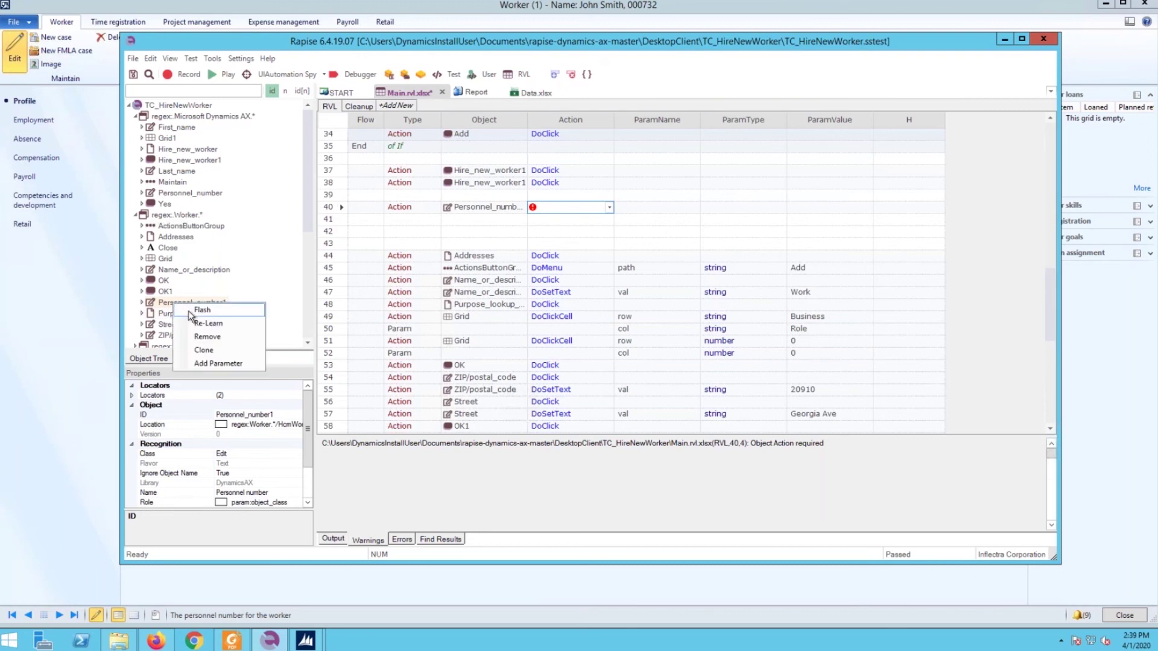
click(189, 310)
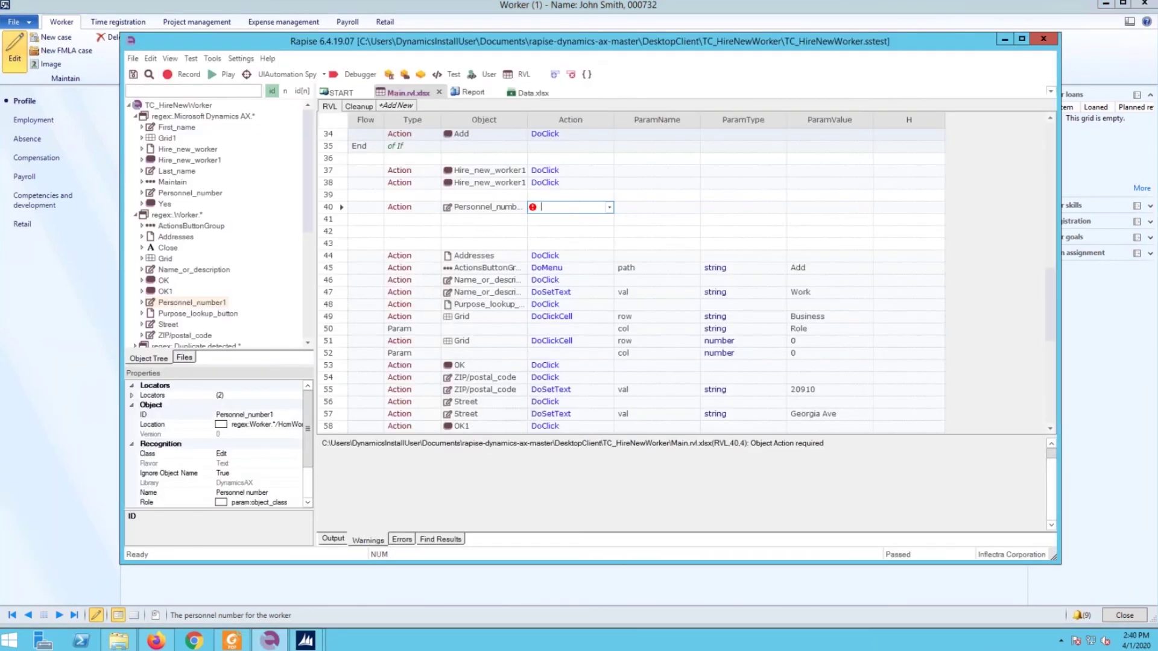
Step: Set the Personnel_number1 action in row 40 to GetText
text(GetText)
key(Return)
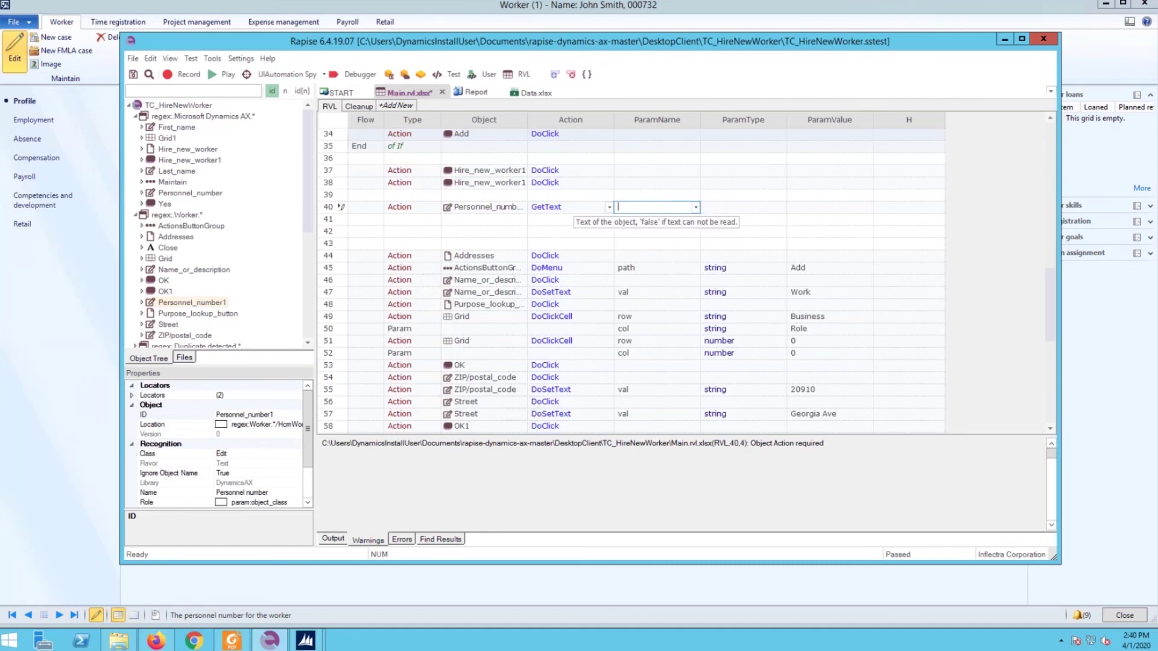
click(482, 219)
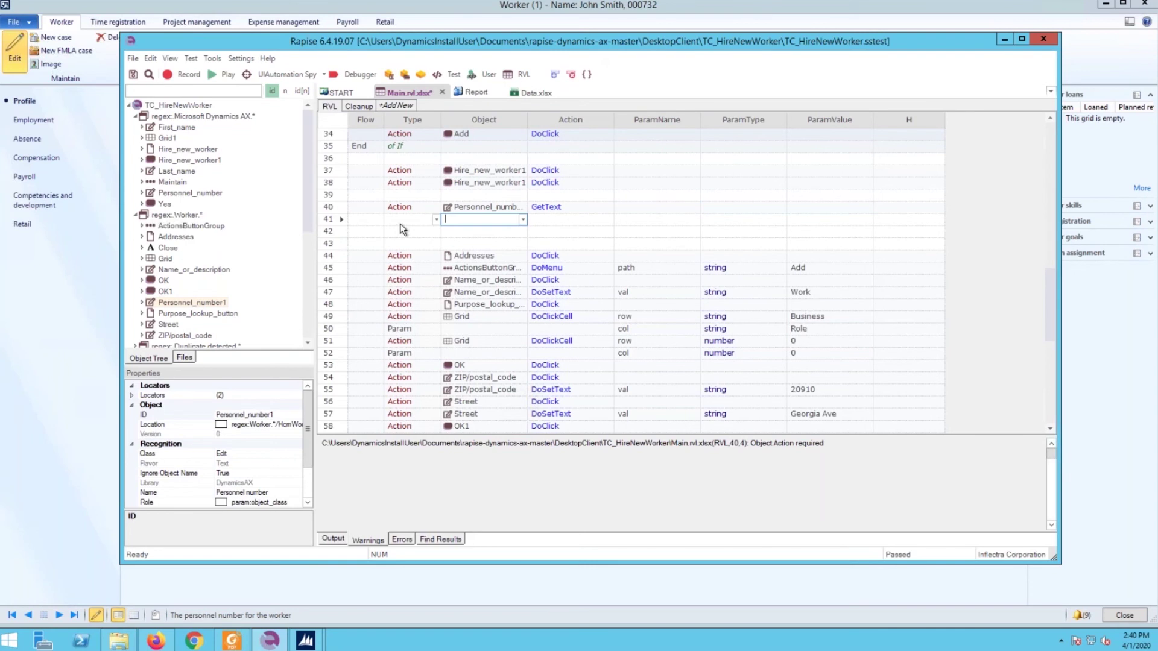
Step: Insert three blank rows above the Data columns map at row 3 of the RVL sheet
drag(1049, 307, 1044, 277)
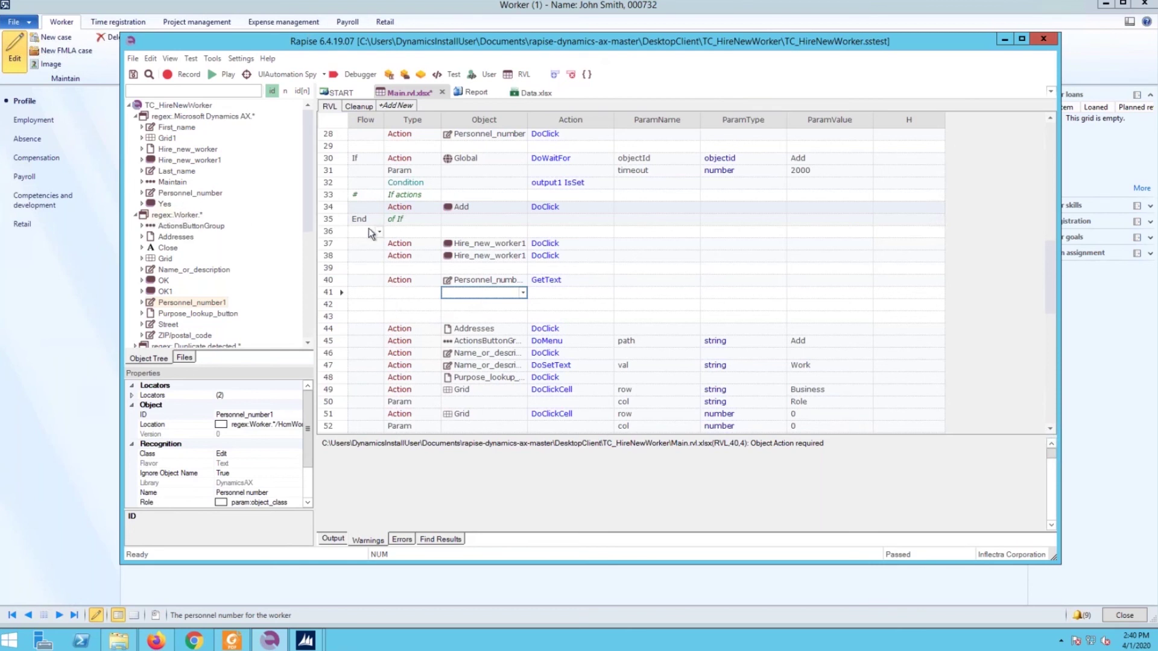
drag(1050, 281, 1055, 203)
drag(1067, 151, 1065, 115)
click(336, 146)
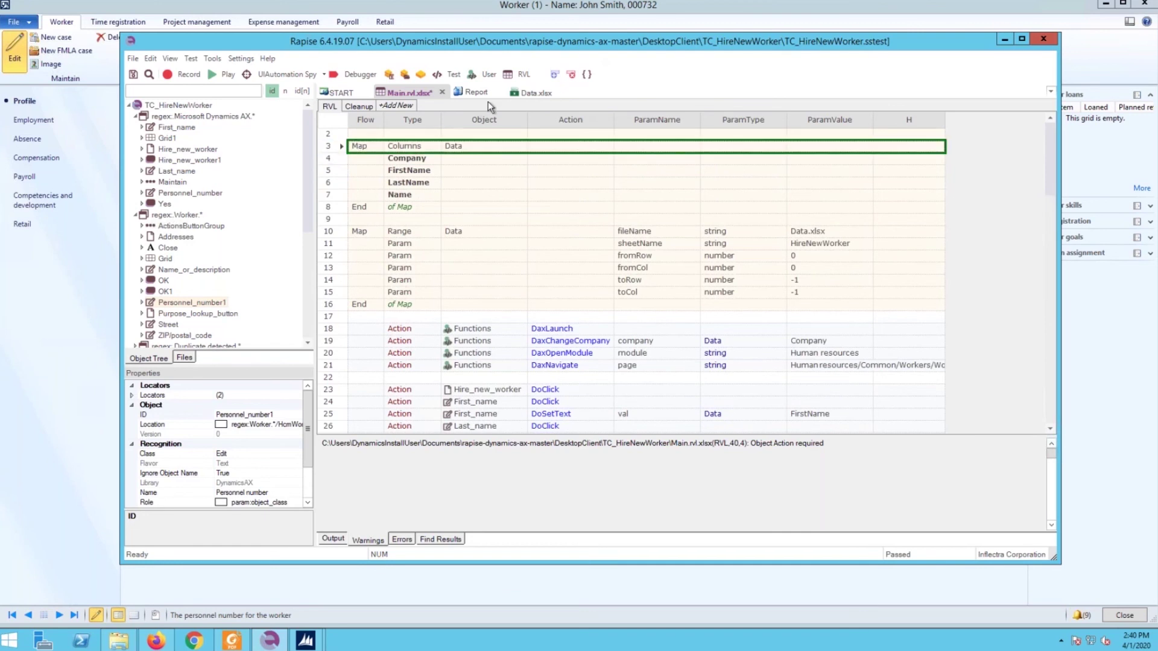
click(555, 73)
click(555, 73)
click(555, 74)
Step: Declare a variable named WorkerID in row 3 of the RVL sheet
click(399, 148)
text(Va)
key(Tab)
key(Tab)
key(Tab)
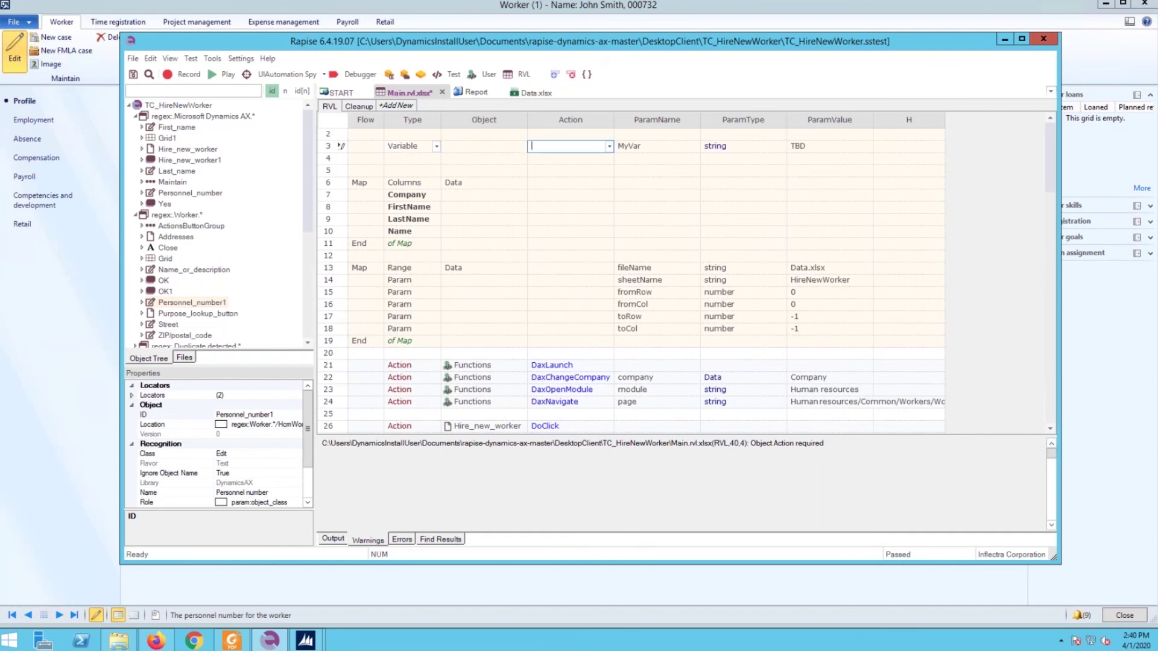
text(W)
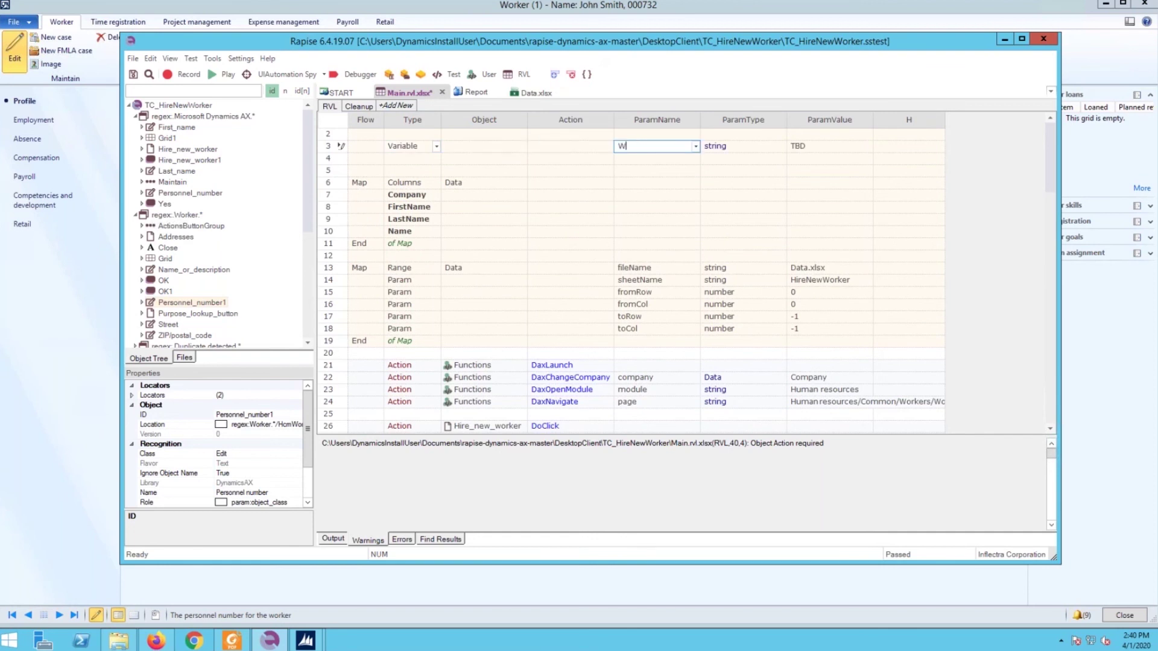
text(orkerID)
key(Tab)
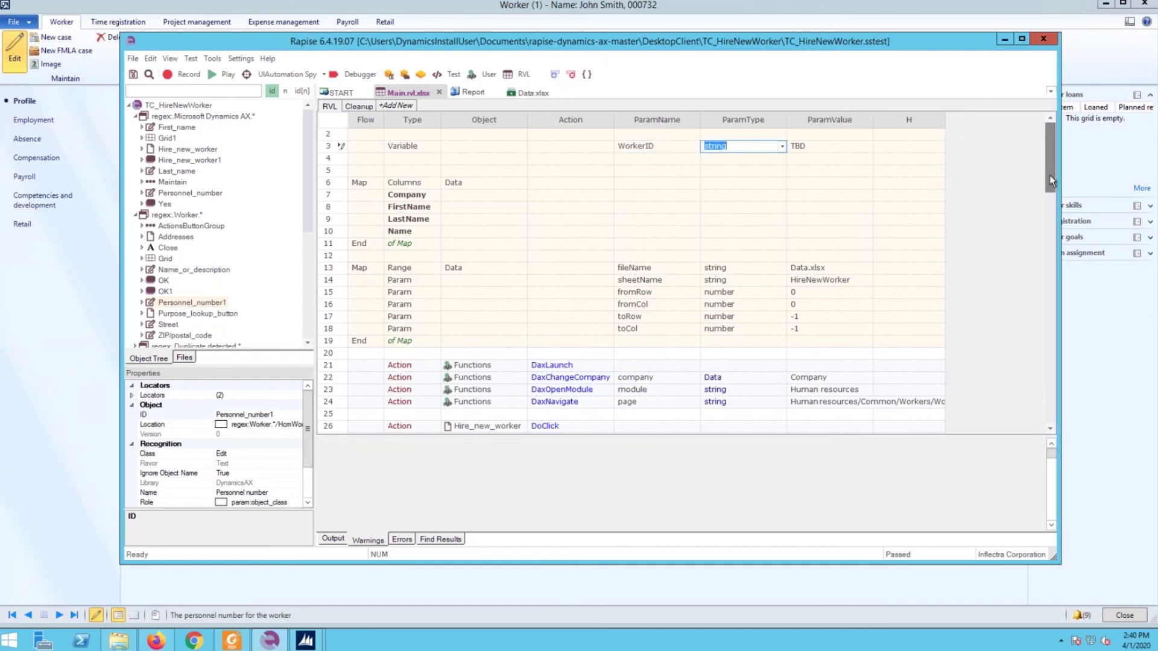
Step: Add an Output row below the Personnel_number1 GetText action that stores its result in the variable WorkerID
scroll(1049, 217, down, 1)
scroll(1025, 265, down, 8)
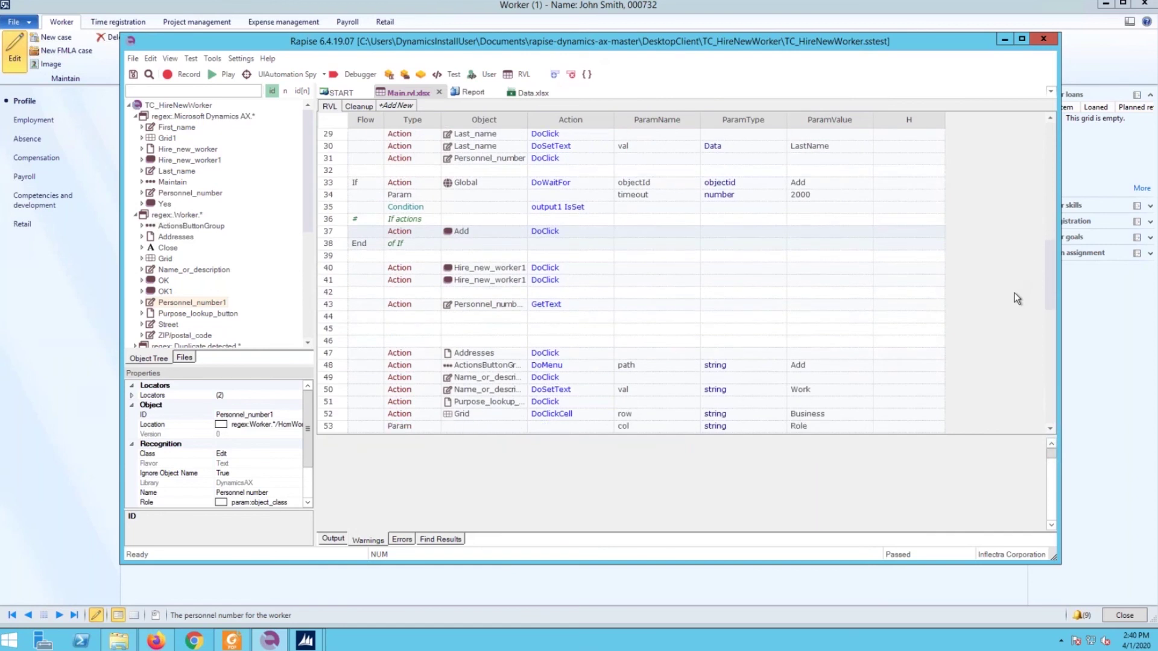
click(472, 319)
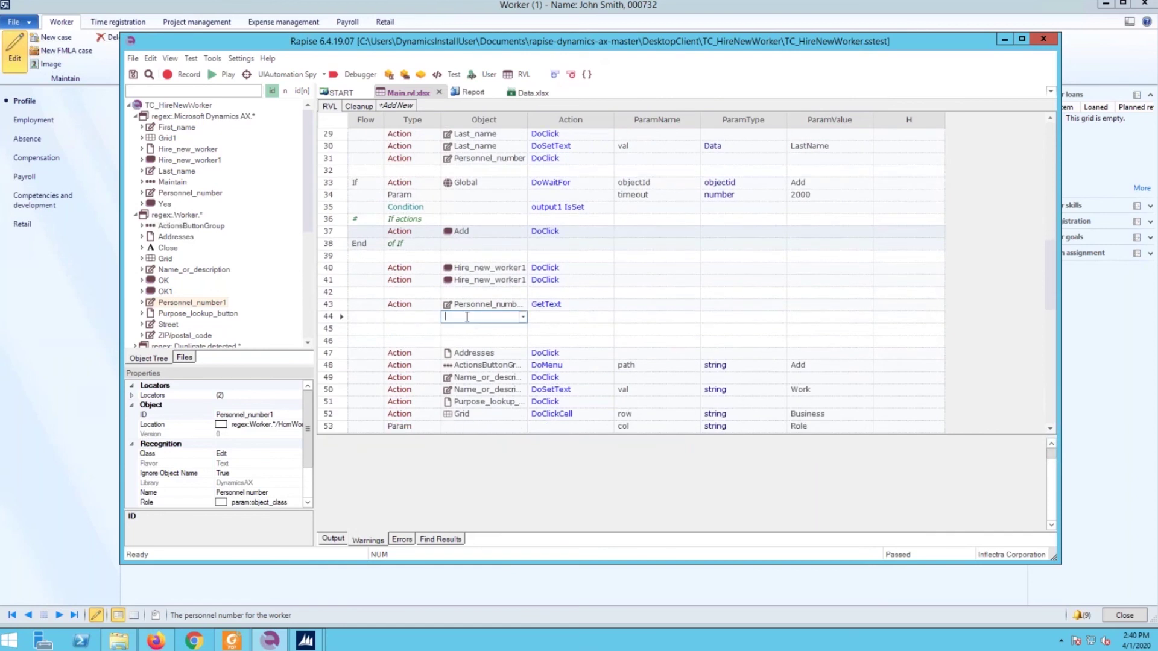
click(422, 318)
text(Output)
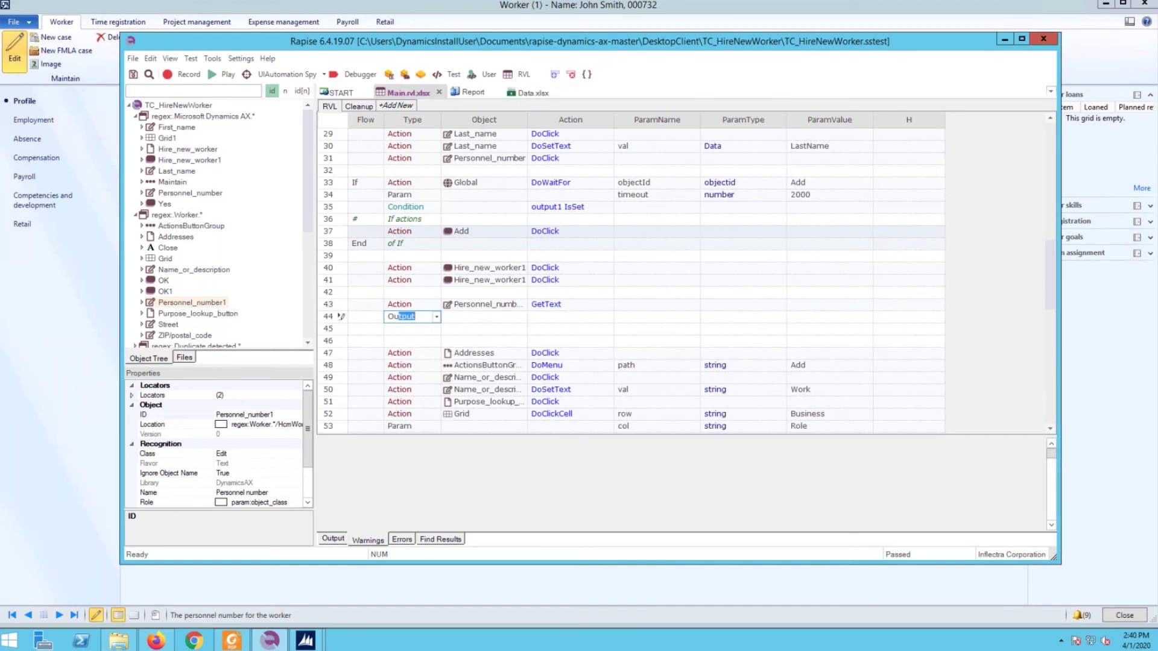
key(Tab)
key(Tab)
key(Tab)
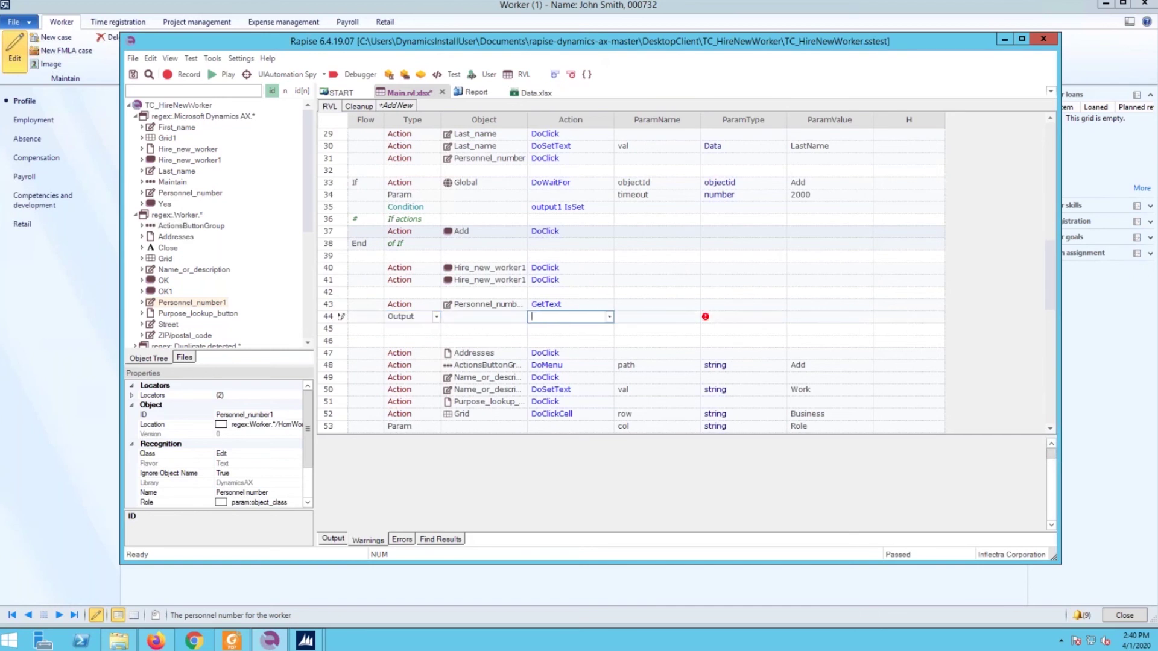
key(Tab)
text(va)
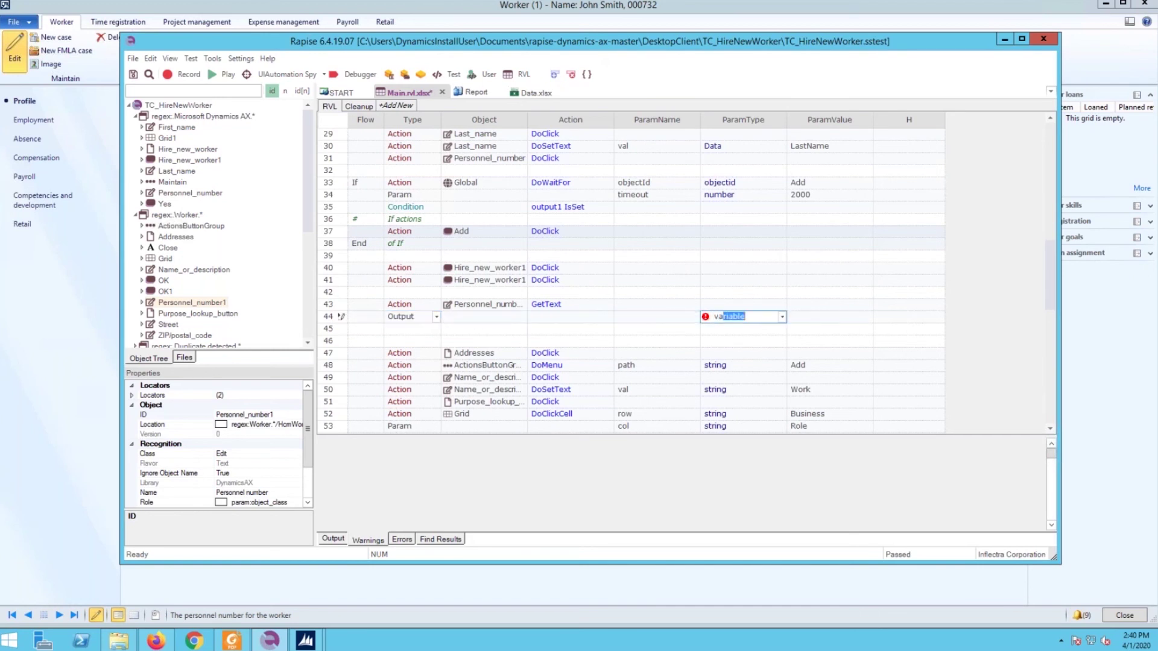
key(Tab)
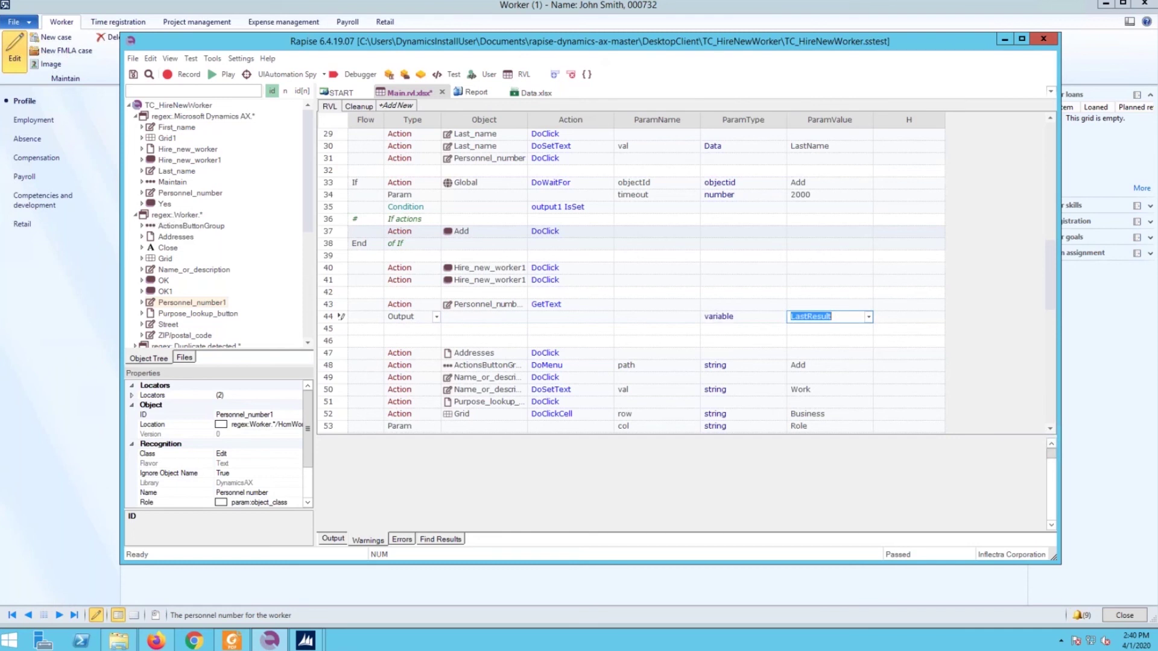
text(W)
key(Return)
Step: Add a Tester Message action in row 45 with the variable WorkerID as its message
click(463, 330)
text(Tester)
key(Tab)
click(570, 329)
text(Me)
key(Tab)
key(Tab)
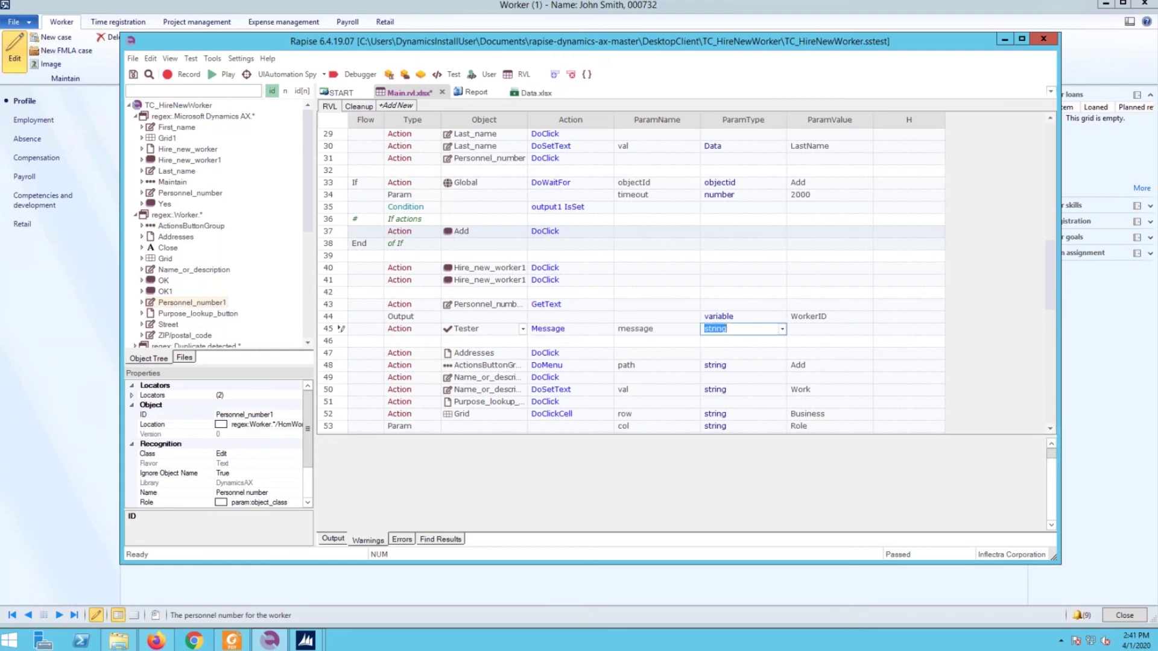
text(variable)
key(Tab)
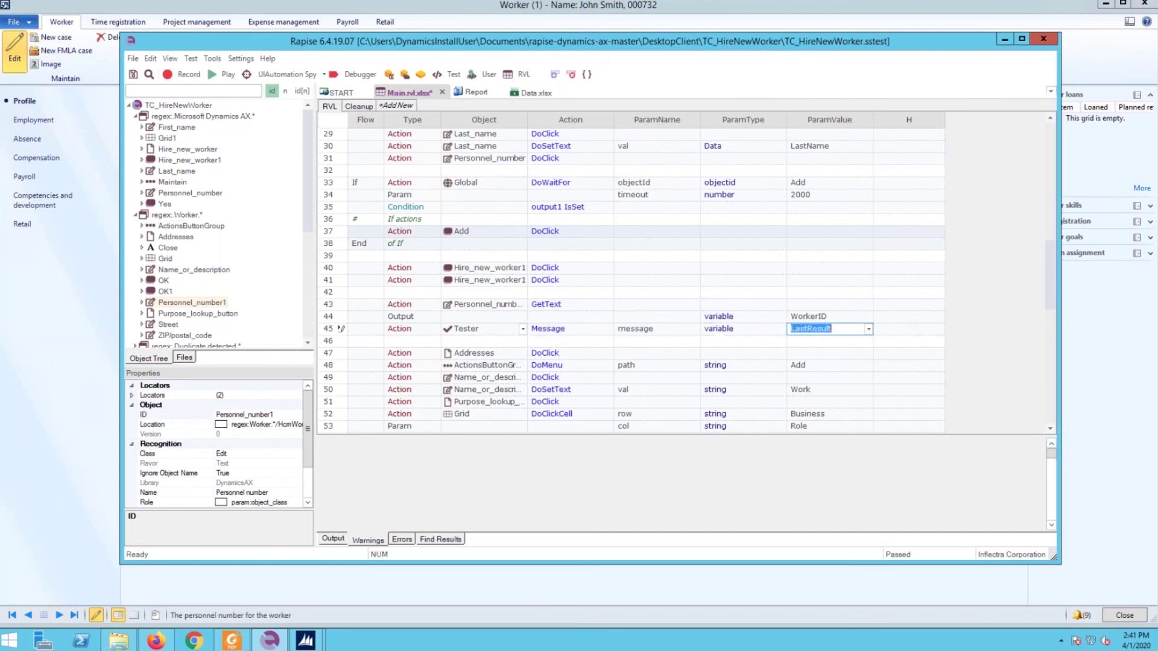
text(WorkerID)
key(Return)
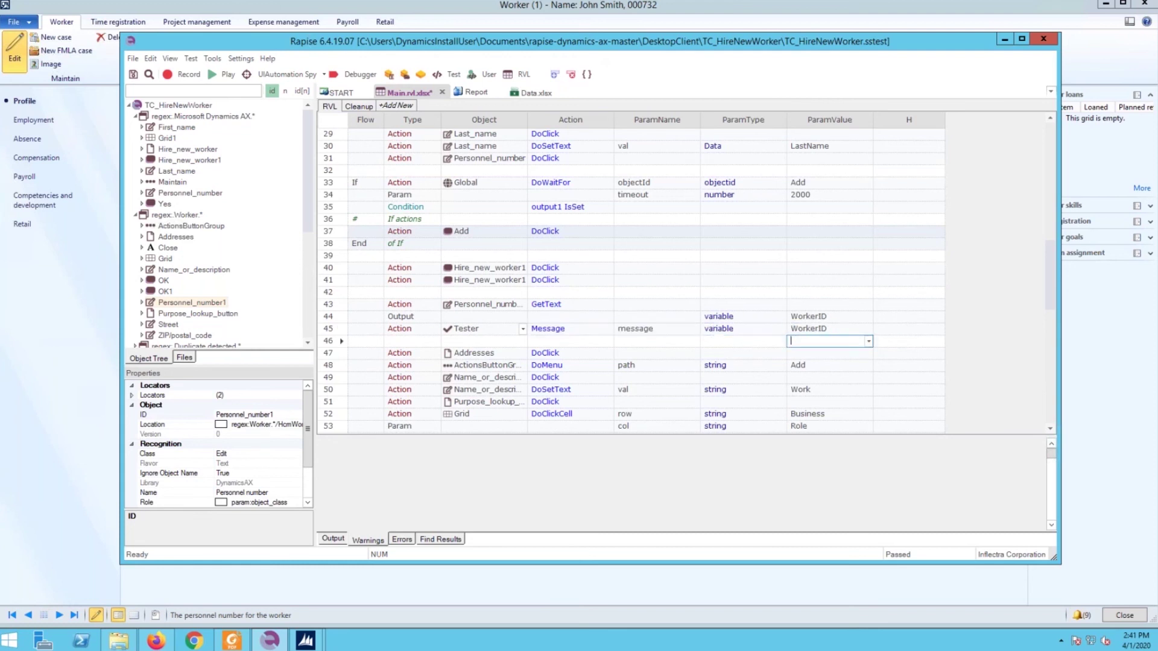
Step: Play only rows 43 to 45 and check the personnel number message in the report
click(332, 306)
shift+click(330, 331)
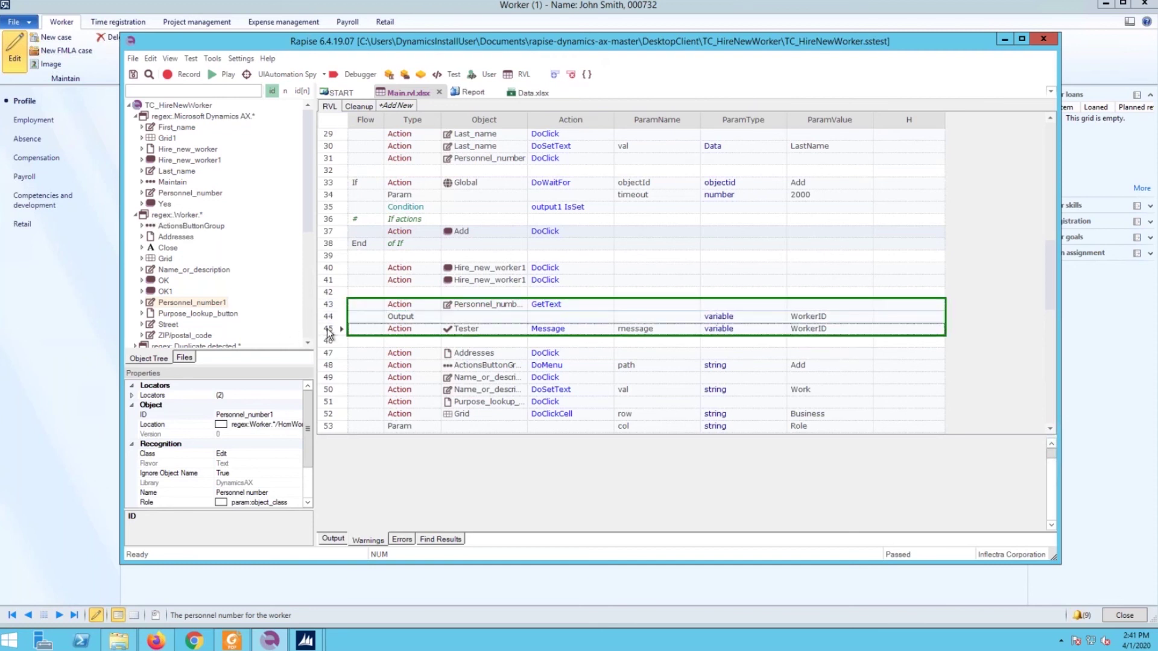
right_click(329, 333)
click(348, 350)
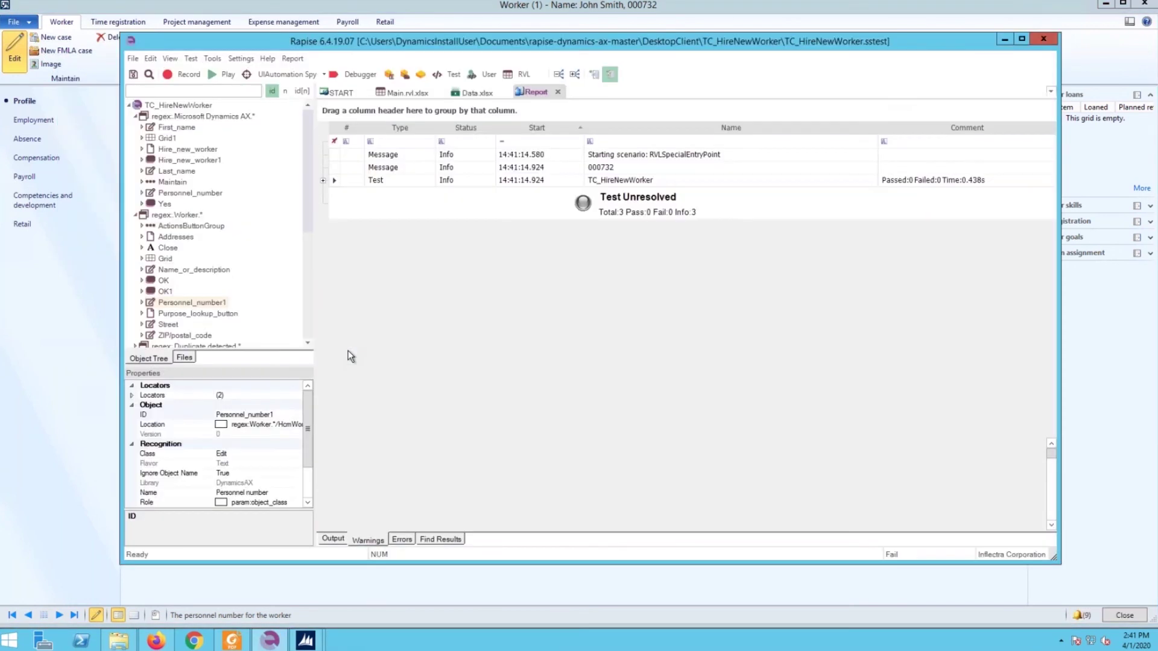
click(605, 168)
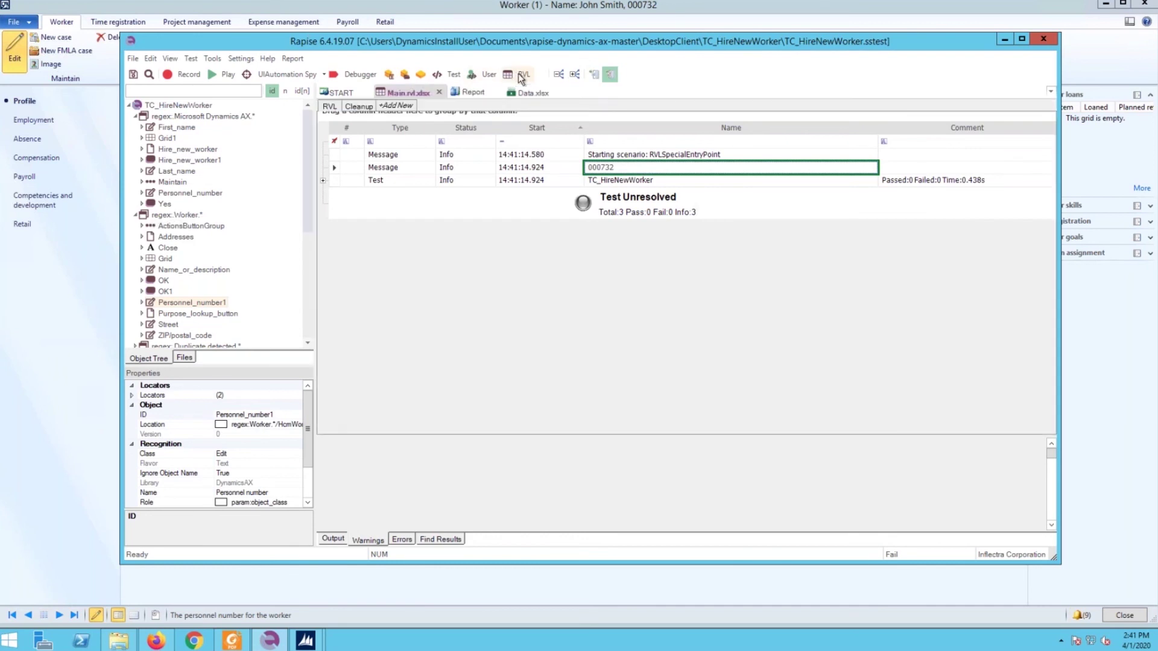
Step: Insert three blank rows below the Tester Message action in Main.rvl.xlsx and add a Functions SetOutputValue action in row 46
click(520, 75)
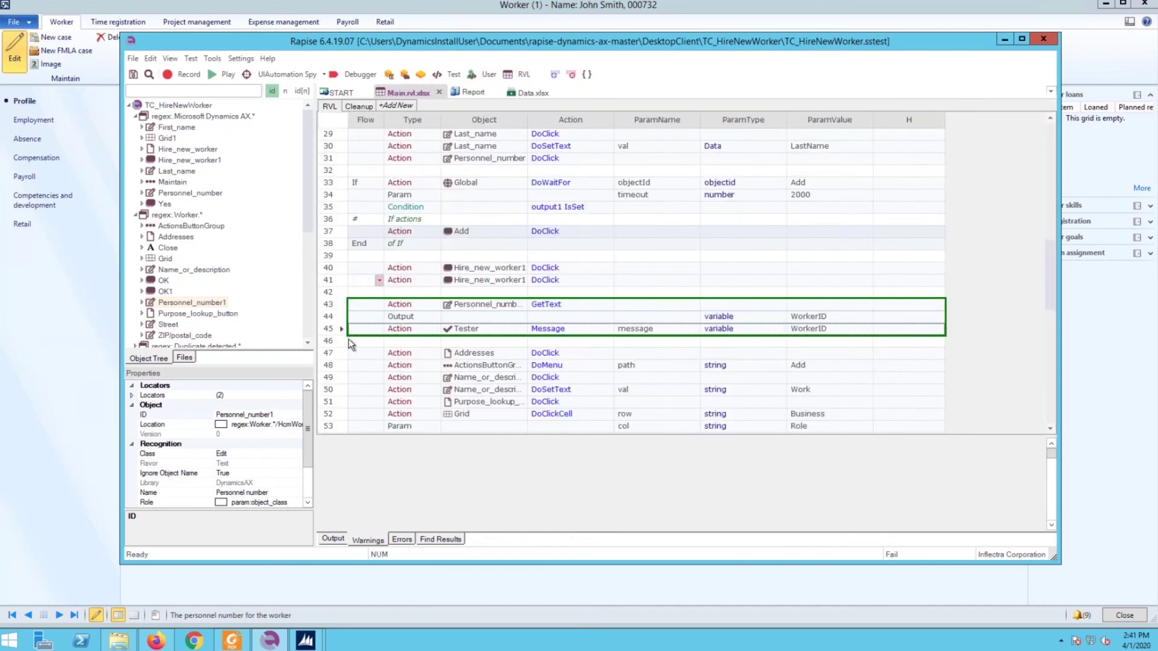
click(554, 74)
click(554, 74)
click(472, 341)
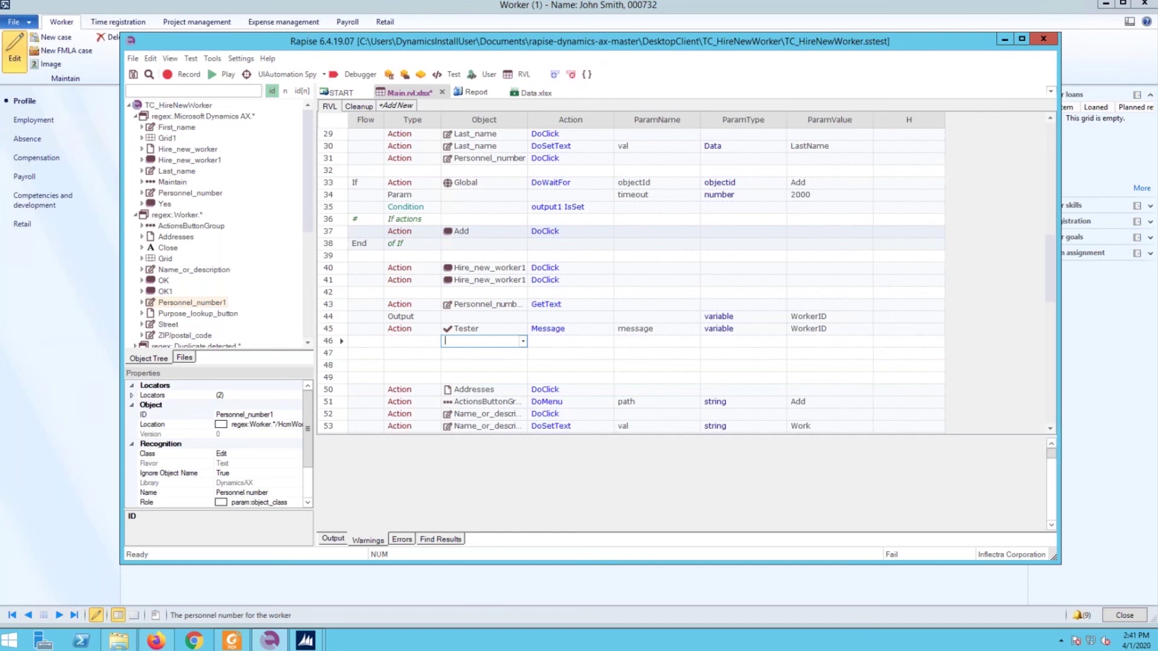
text(Functions)
key(Tab)
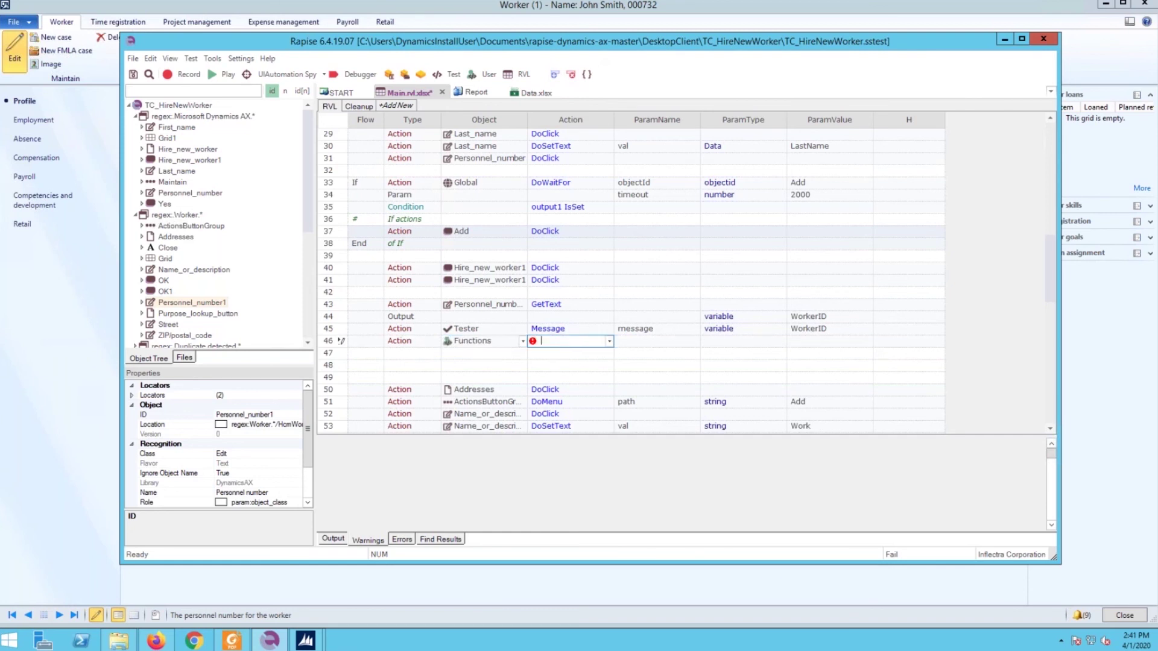
text(SetOutputValue)
key(Tab)
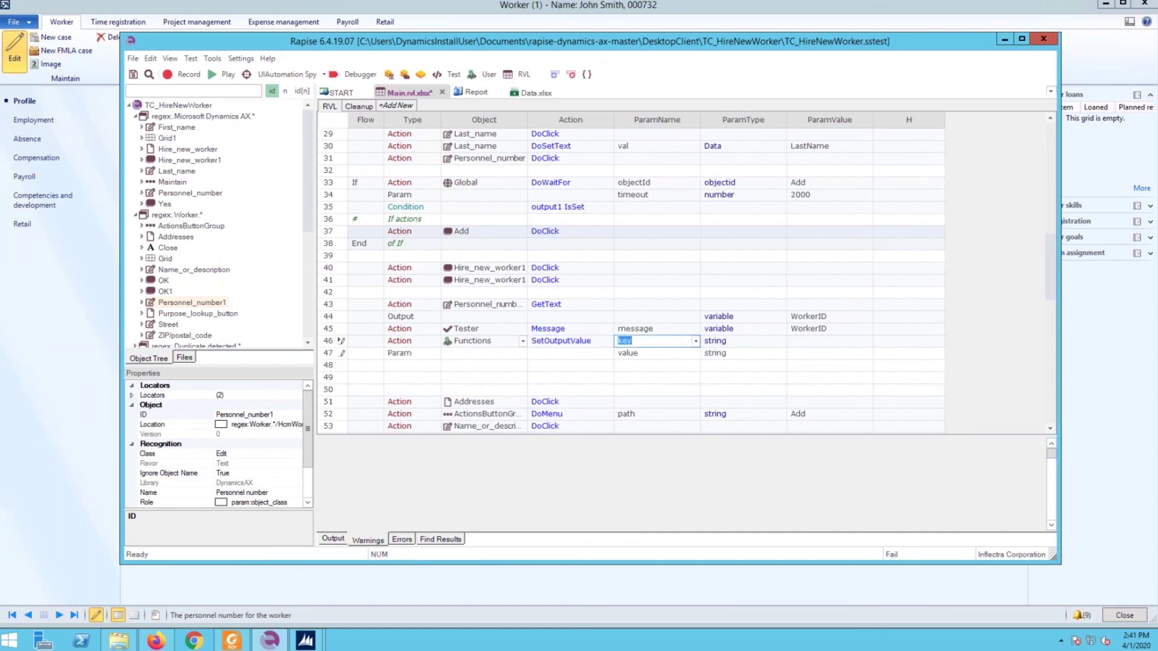
Step: Set the SetOutputValue key to the string "Worker ID" and its value to the variable WorkerID
key(Tab)
key(Tab)
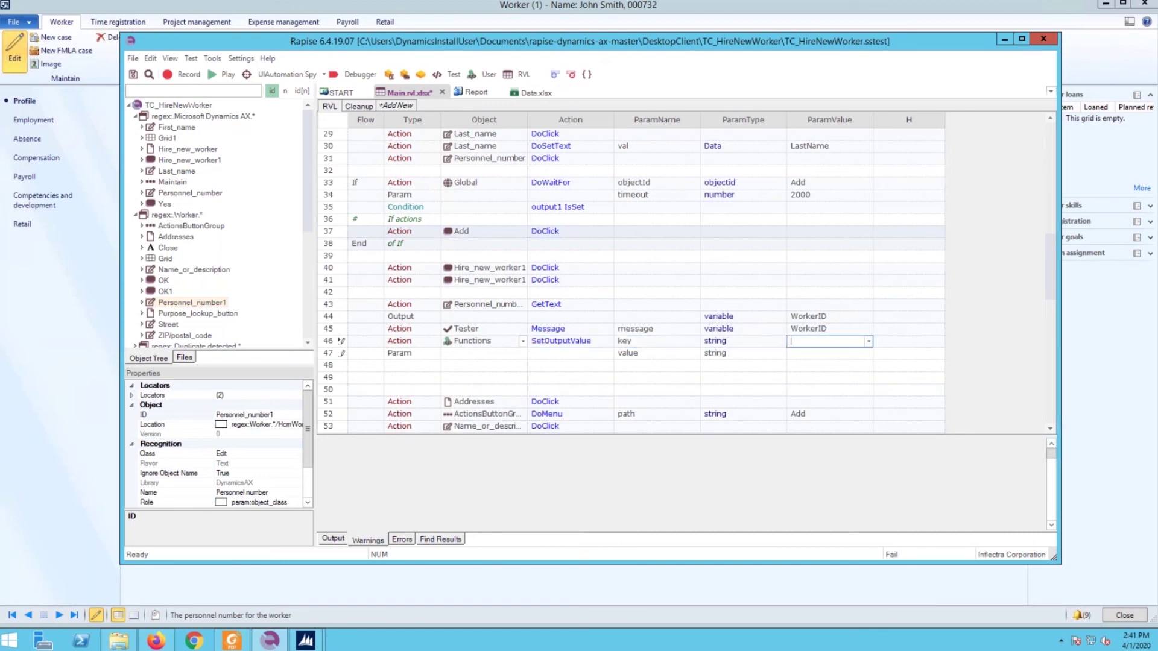
text(Worker ID)
key(Tab)
key(shift+Tab)
text(v)
key(Tab)
text(Wor)
key(Return)
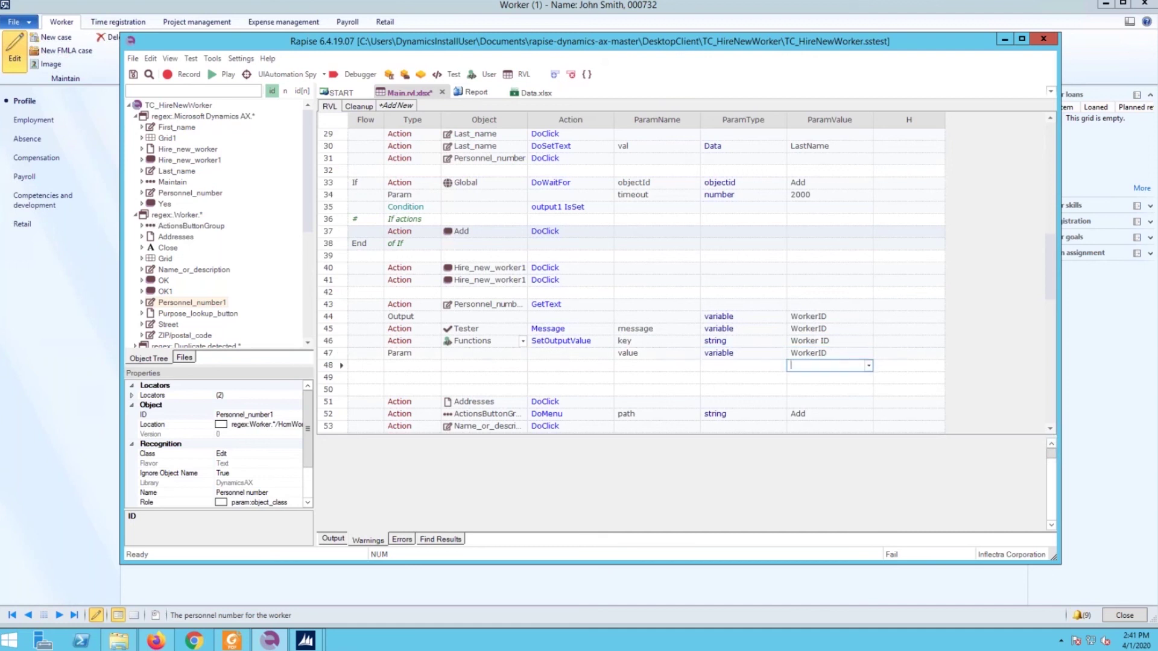
Step: Play only rows 43 to 47, from the GetText action through the SetOutputValue parameters
click(334, 305)
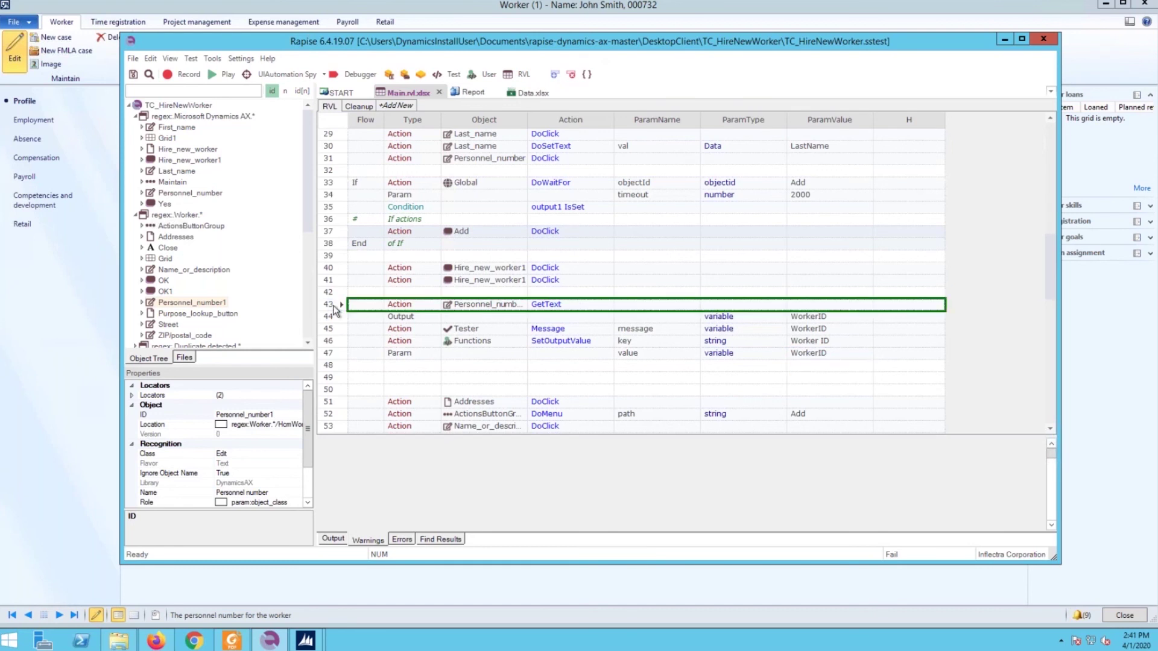
shift+click(330, 353)
right_click(328, 352)
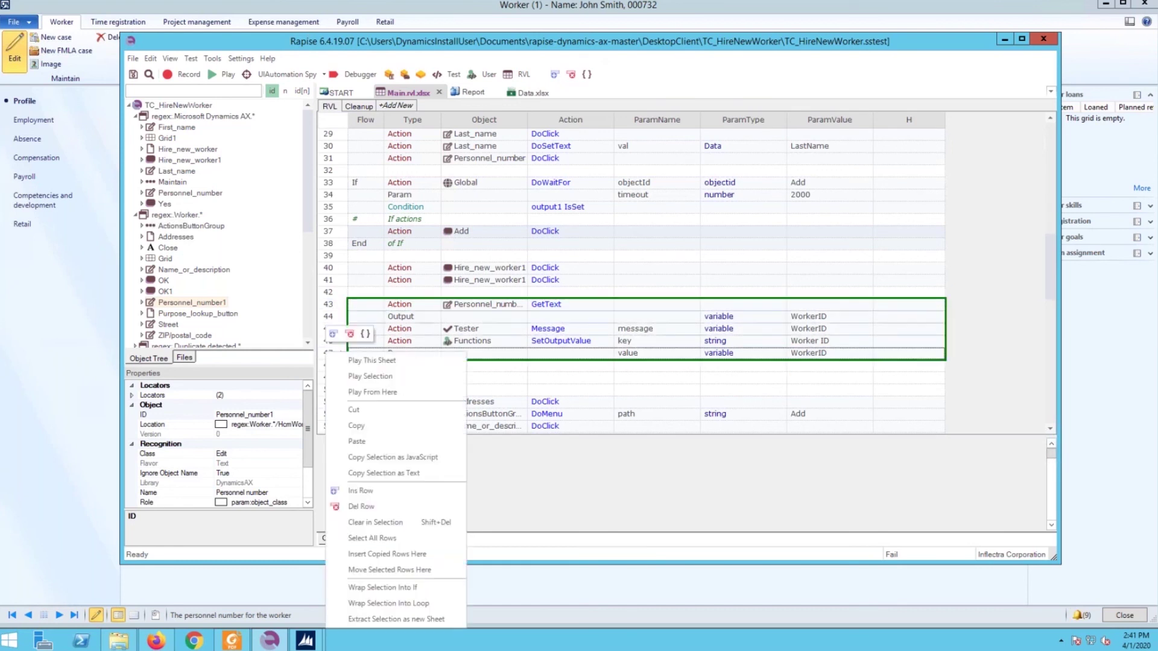
click(370, 376)
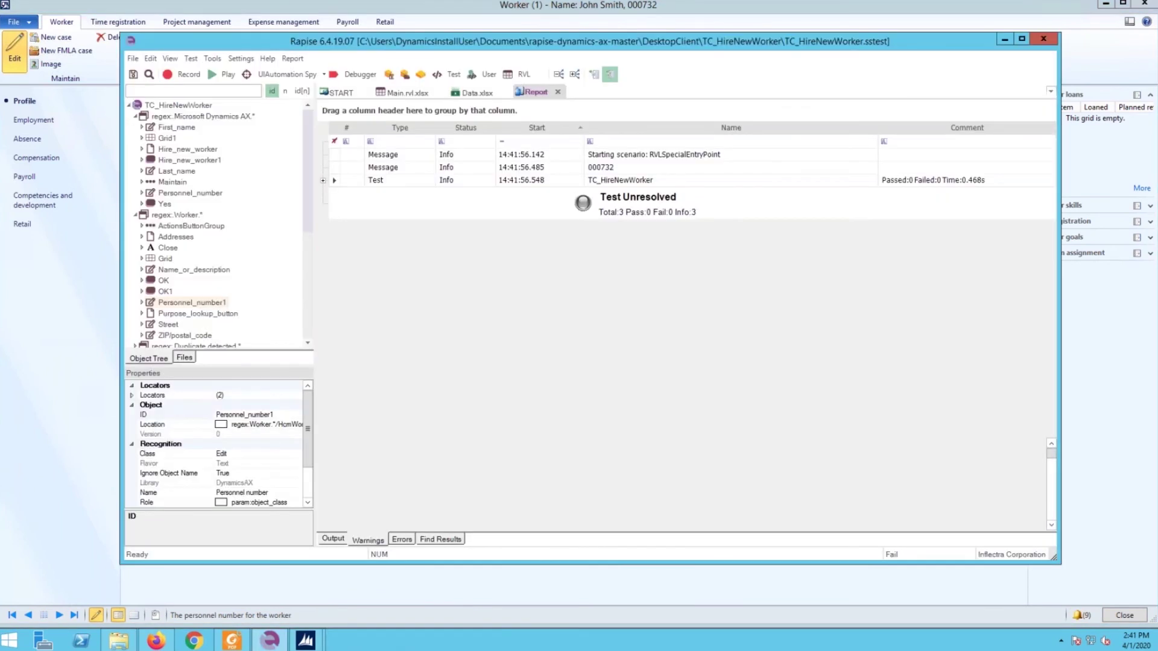
Step: Open Output.xlsx from the test's files, check the stored Worker ID entry, and save and close the workbook
click(184, 357)
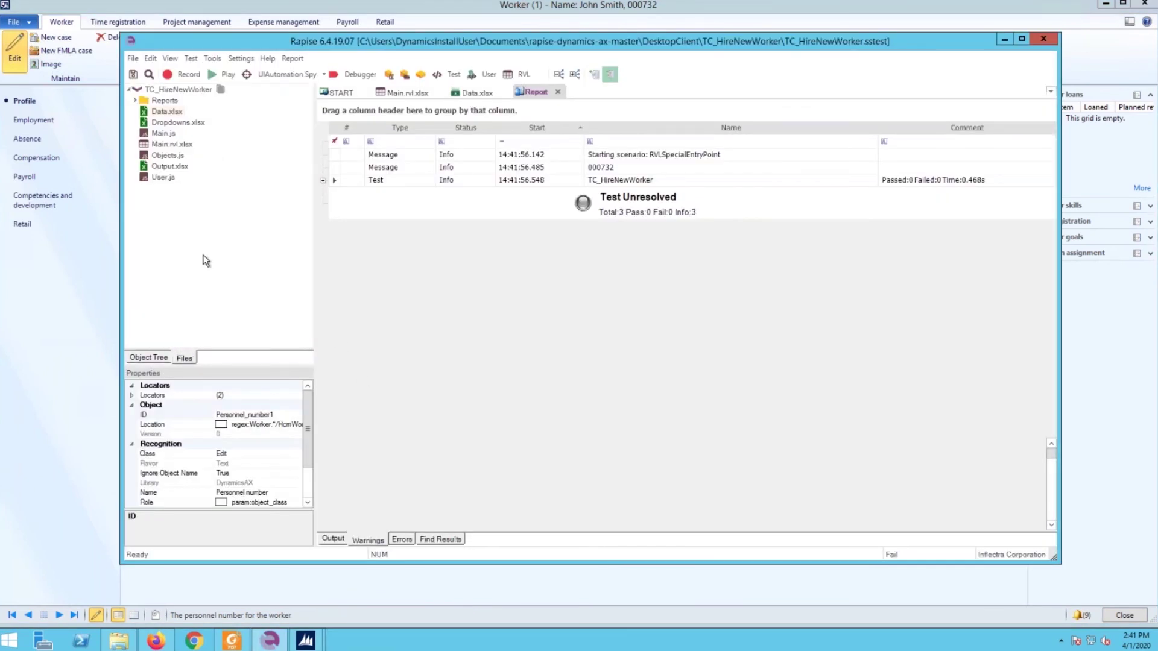
double_click(166, 166)
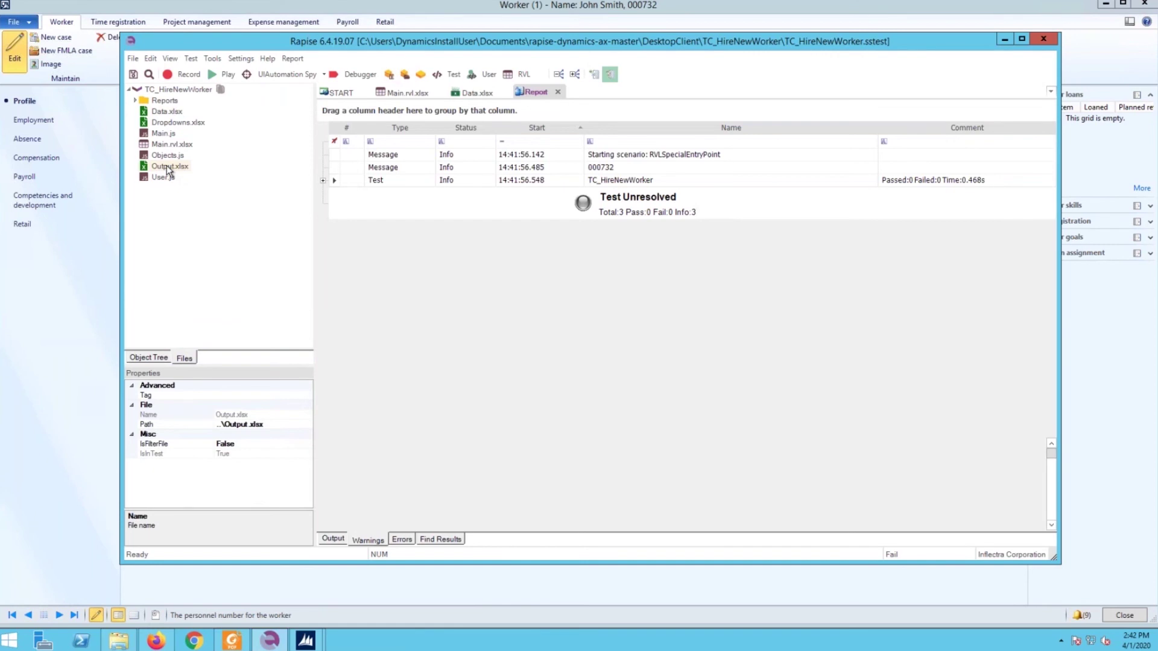
double_click(368, 203)
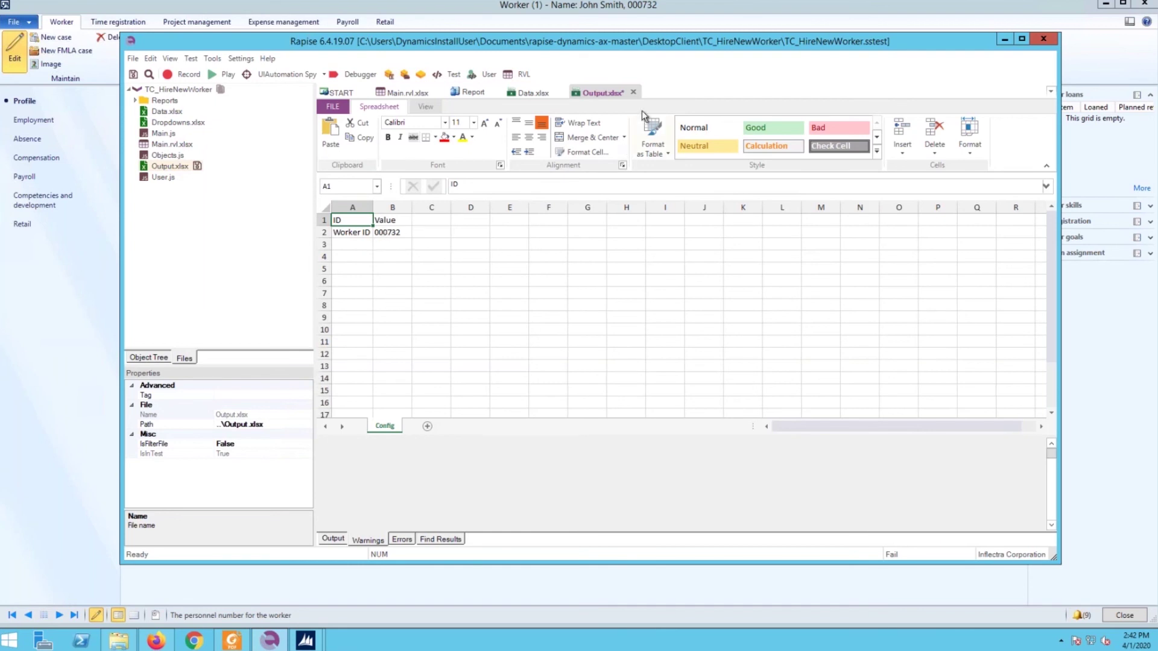
key(ctrl+s)
click(630, 93)
Step: Delete the two surplus blank rows above the Addresses action in Main.rvl.xlsx and save the test
click(410, 97)
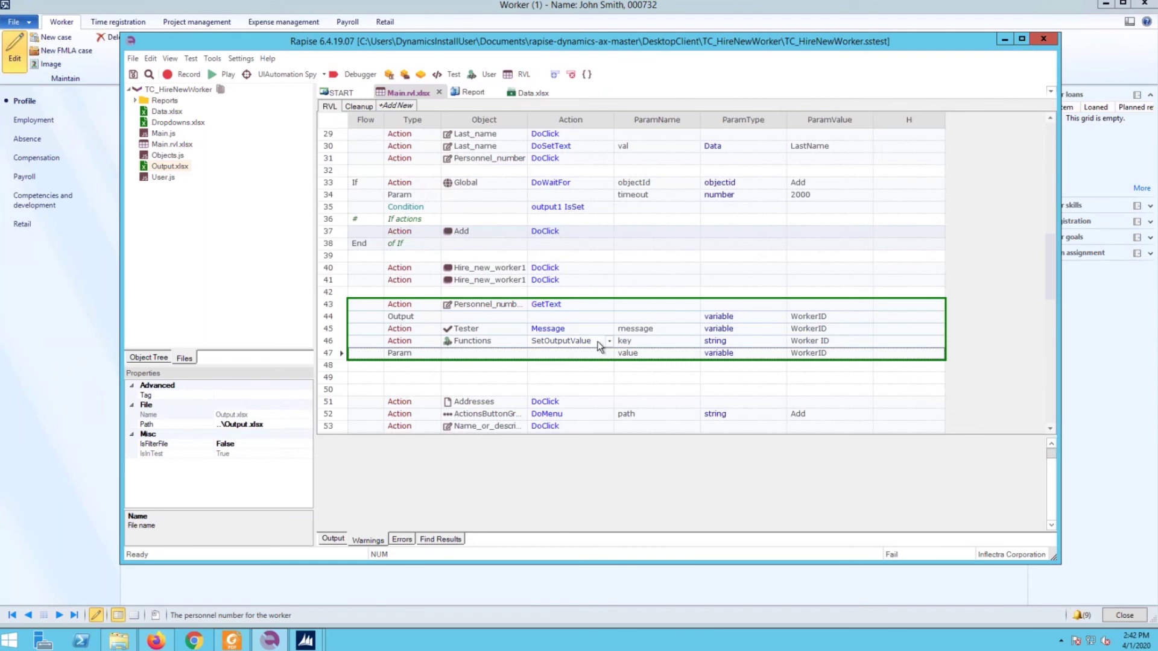
click(330, 381)
drag(330, 386, 330, 391)
key(Delete)
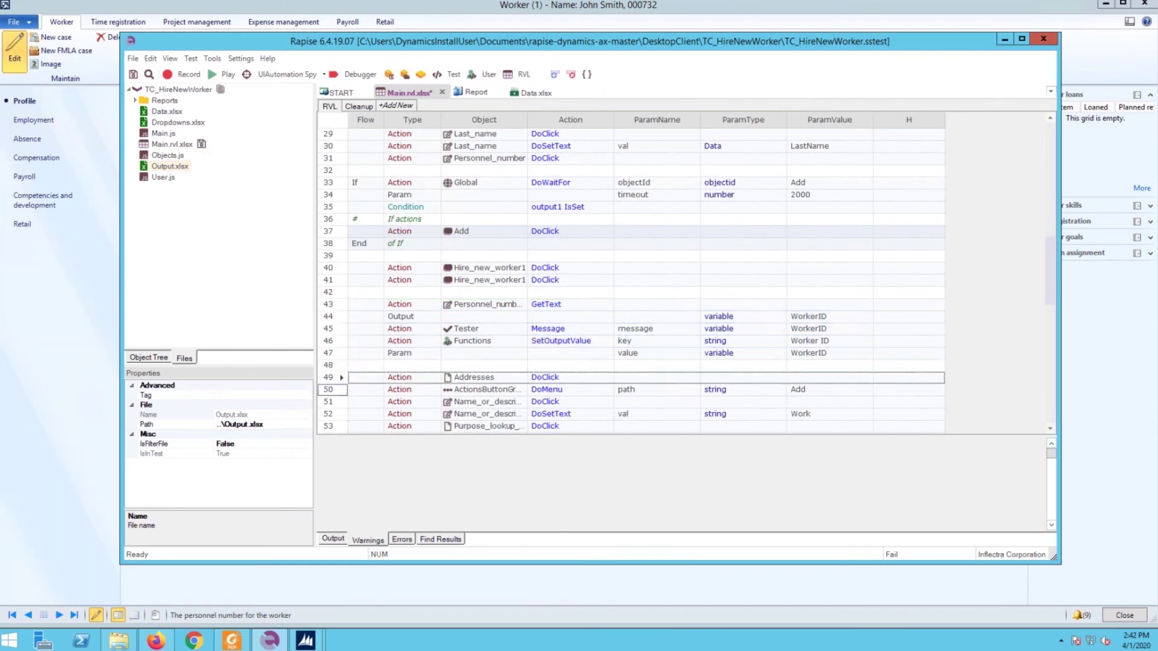
key(ctrl+s)
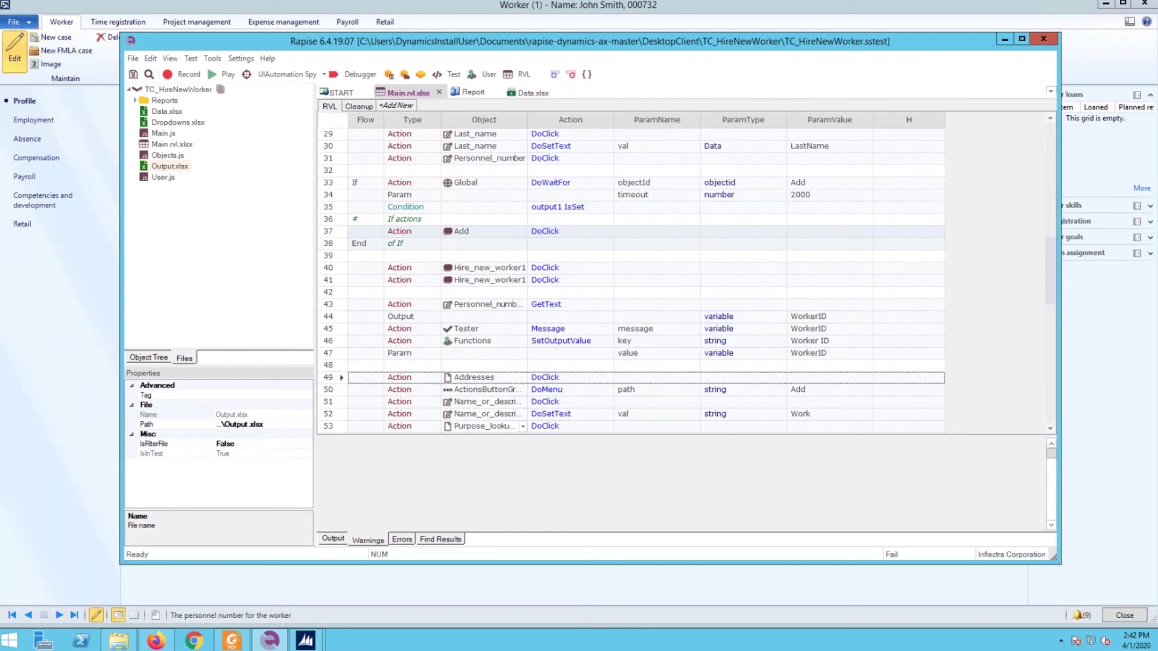
Step: Close the Worker form and the Microsoft Dynamics AX client
click(427, 473)
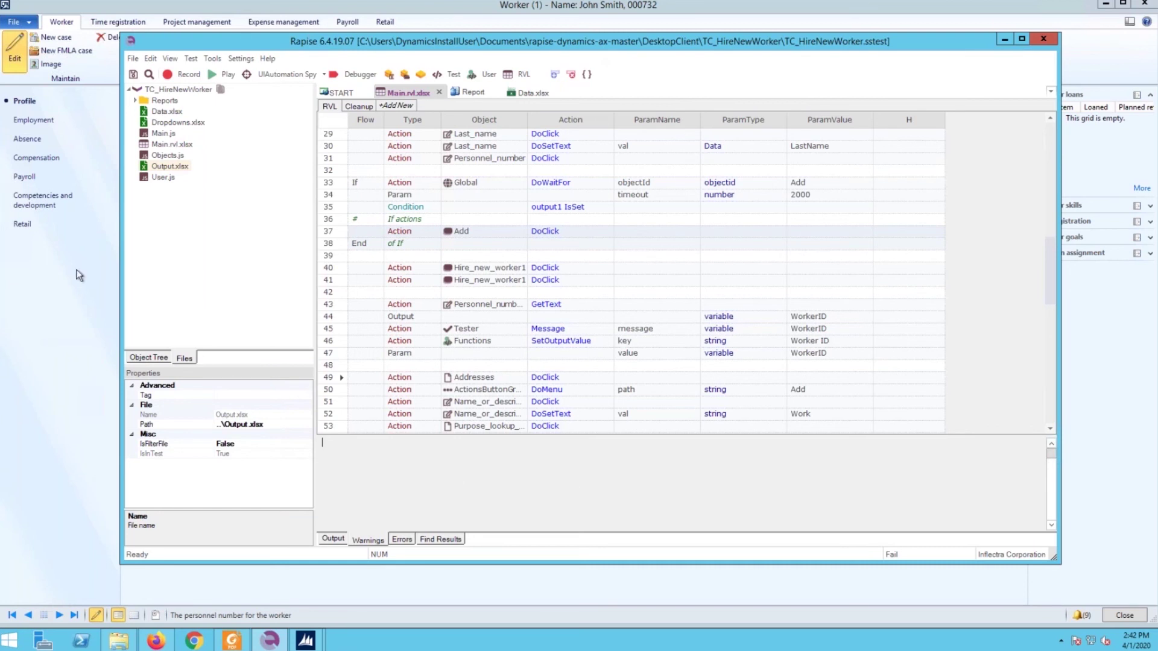
click(1142, 5)
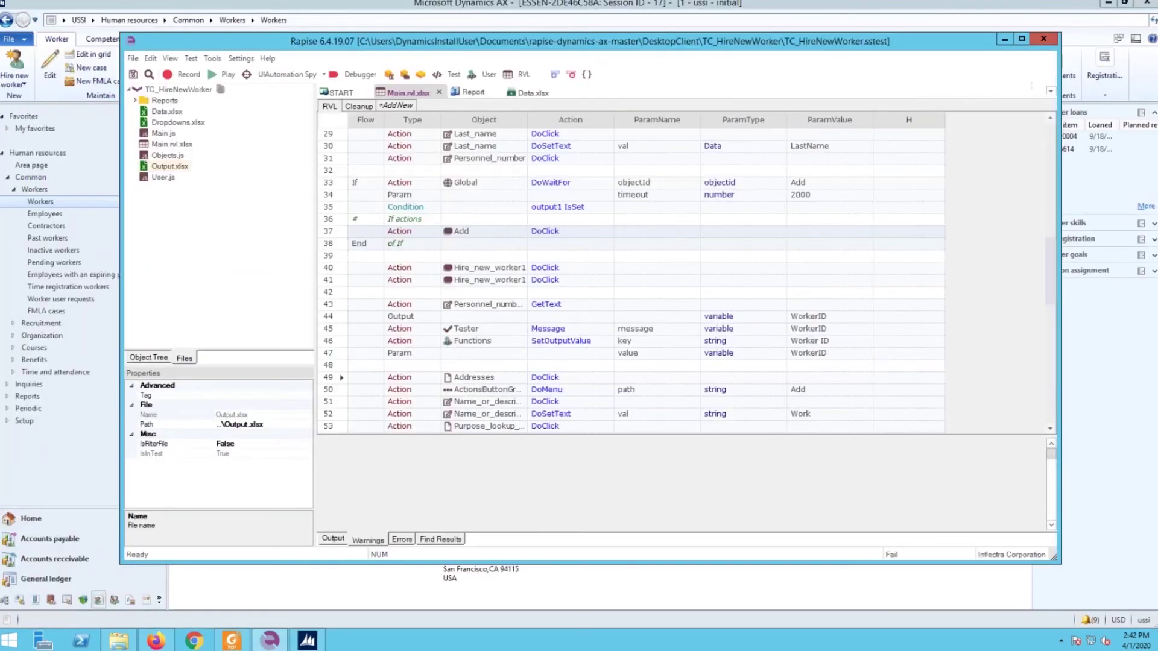
click(1149, 4)
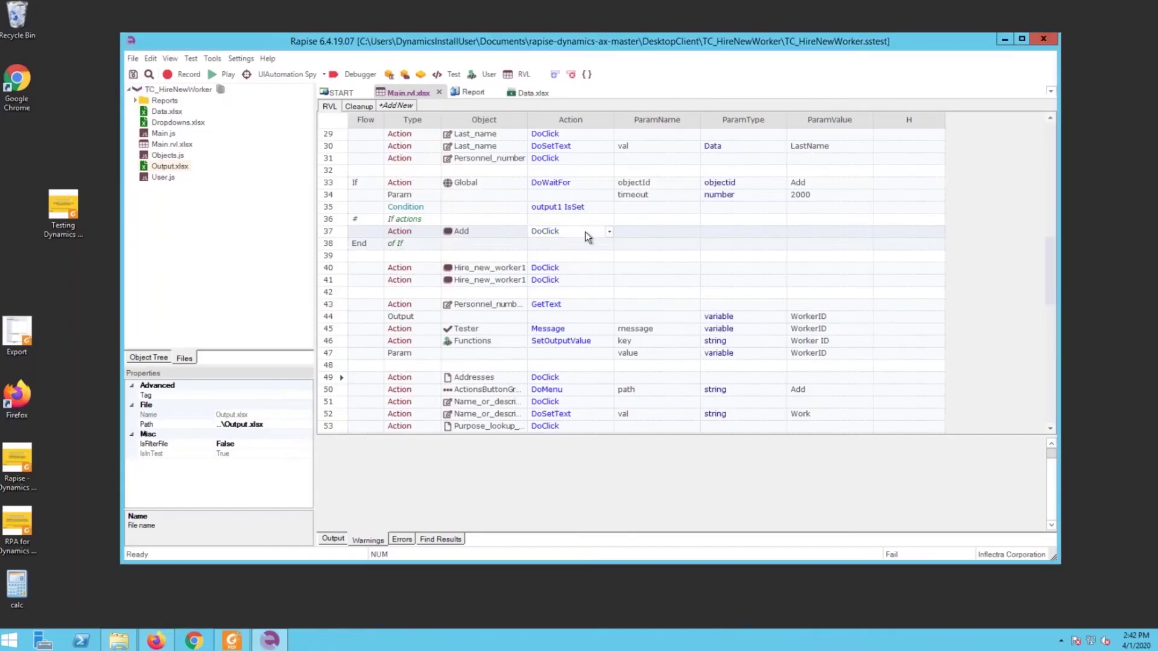
Step: Open the DesktopClient test from the DesktopClient folder, one level above TC_HireNewWorker
click(133, 61)
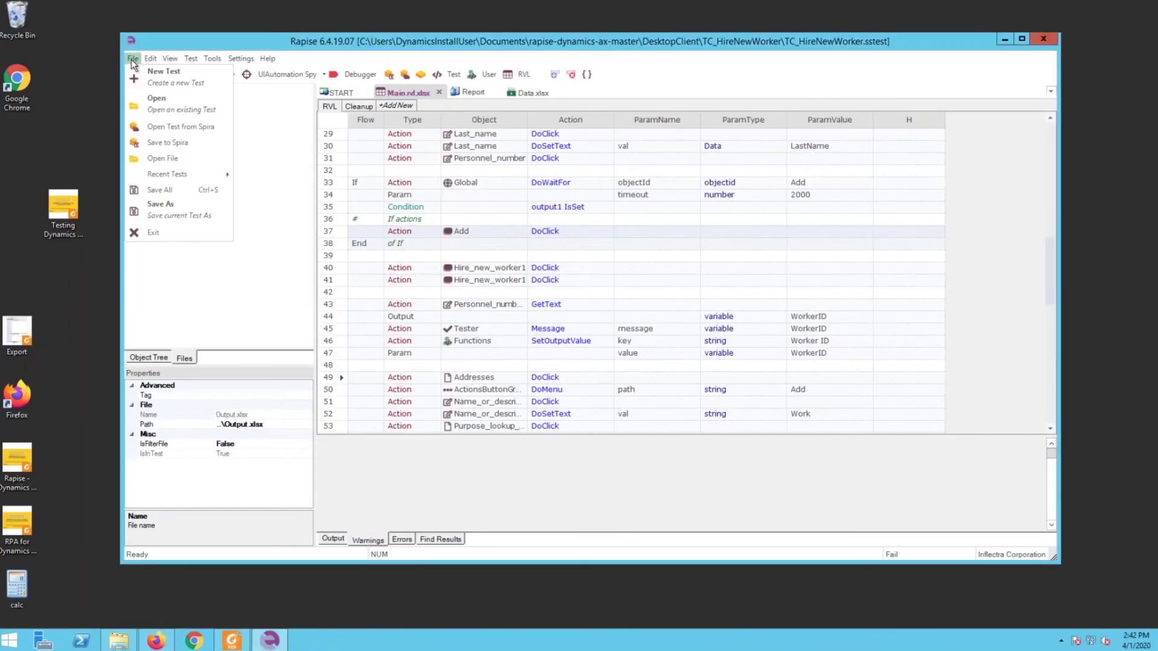
click(155, 105)
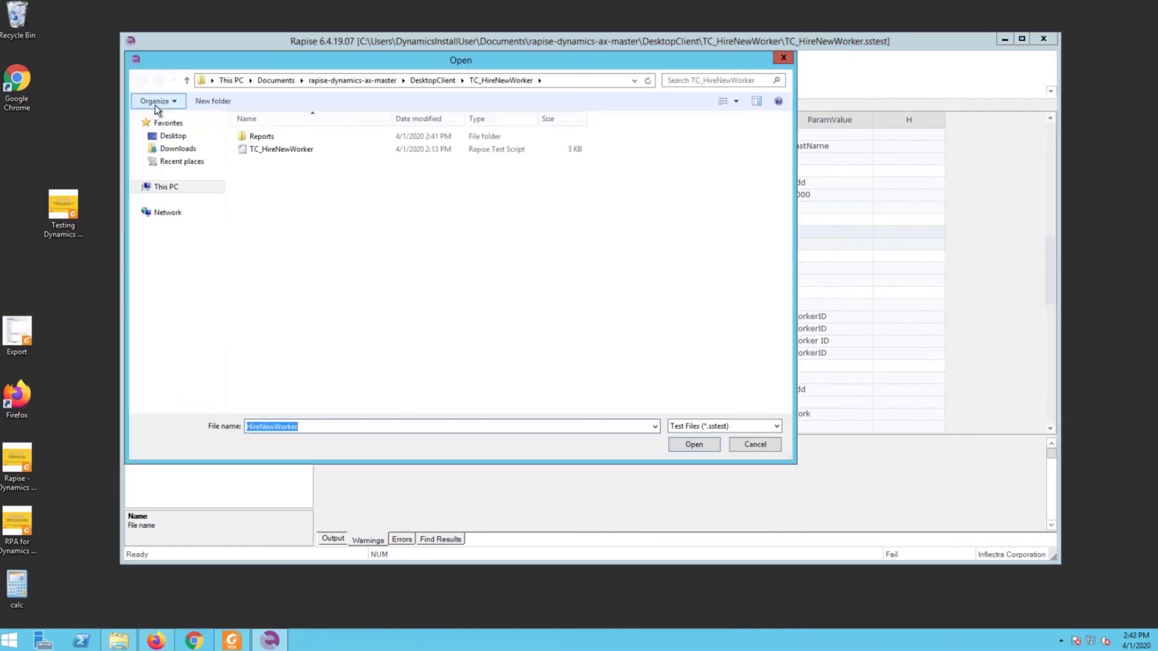
click(432, 81)
double_click(275, 227)
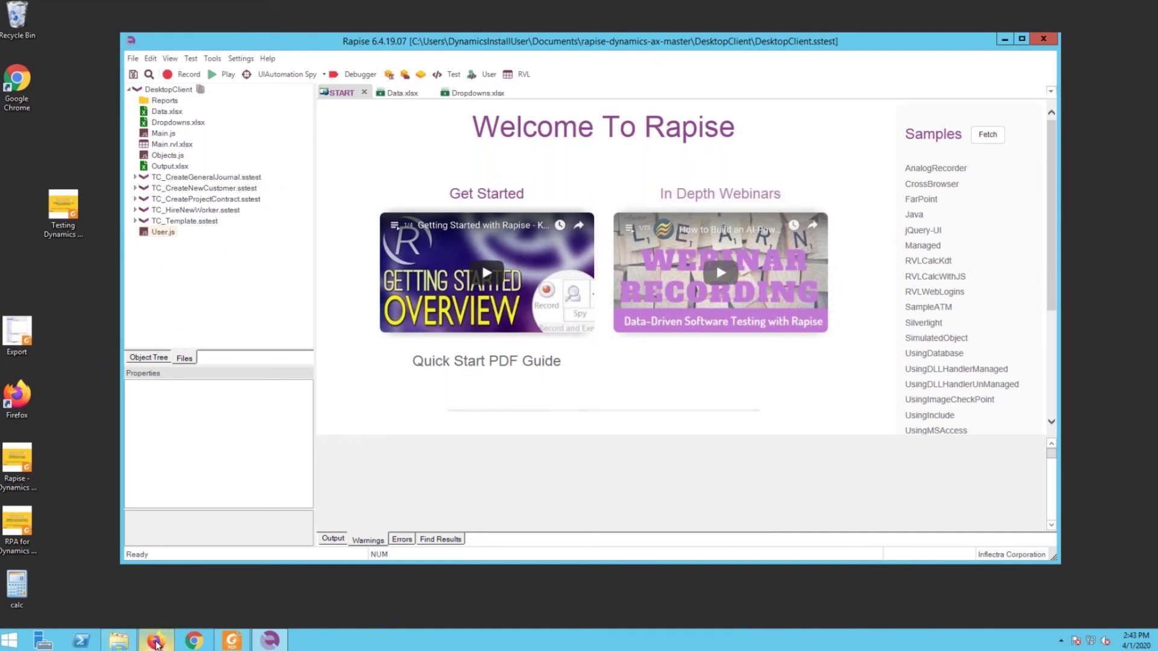
Step: Switch to Firefox and show the SpiraPlan Test Cases page of the Dynamics AX Framework project
click(156, 643)
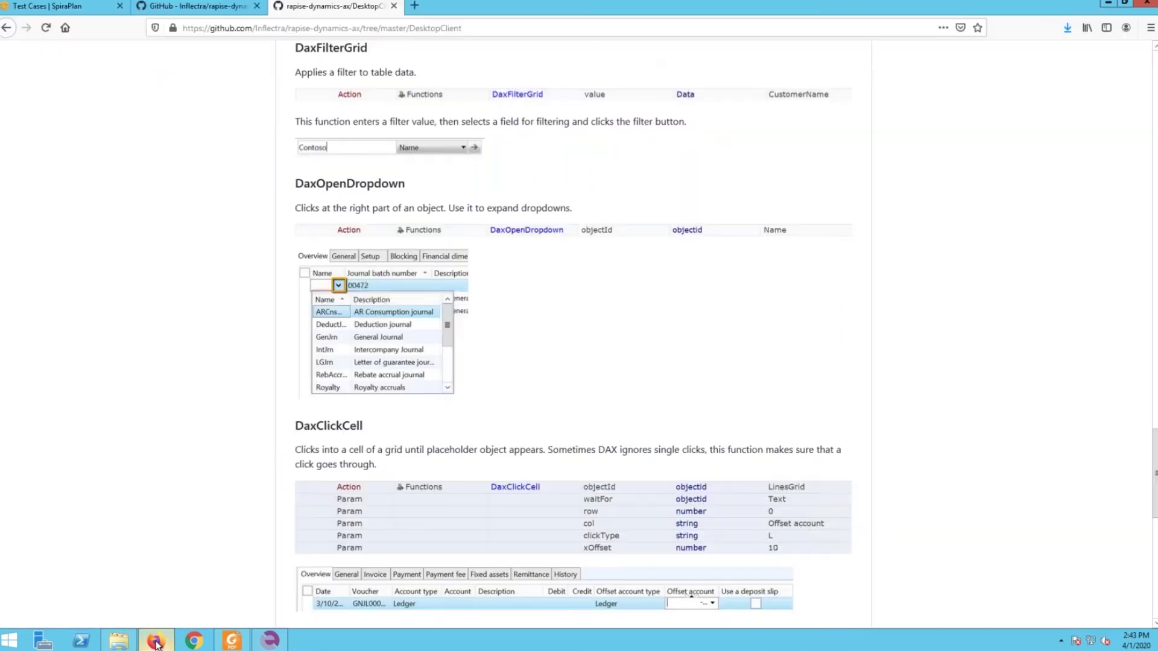
click(71, 8)
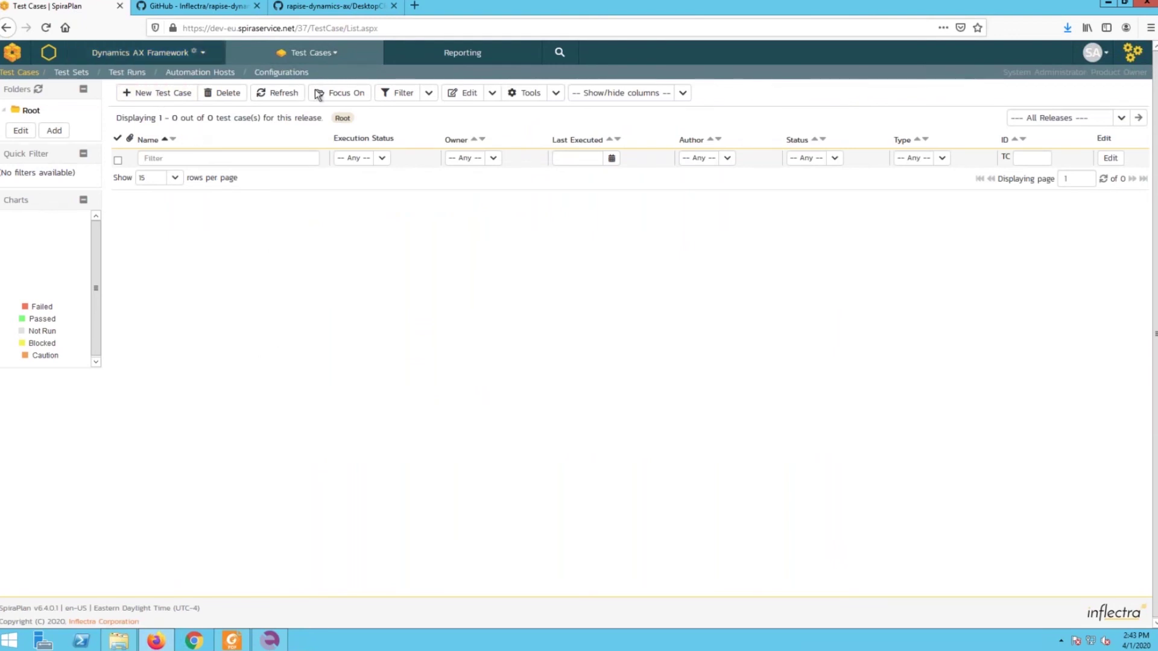
Step: Add a test case named Framework to the Root folder of the Dynamics AX Framework project, save it and start another
click(332, 54)
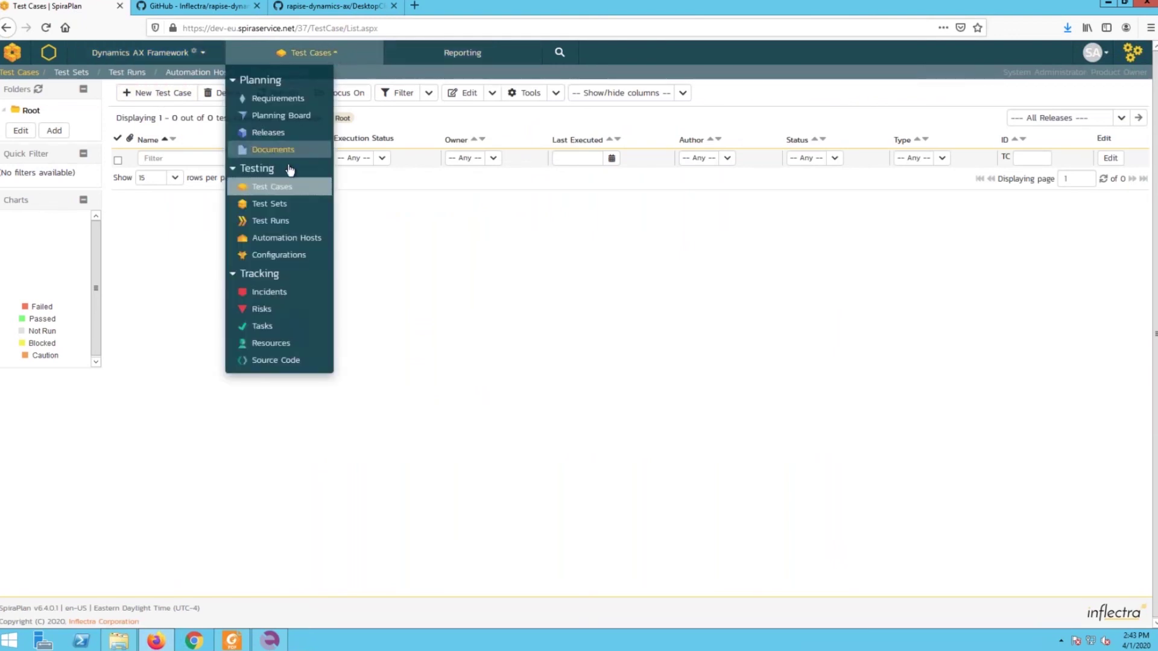
click(277, 187)
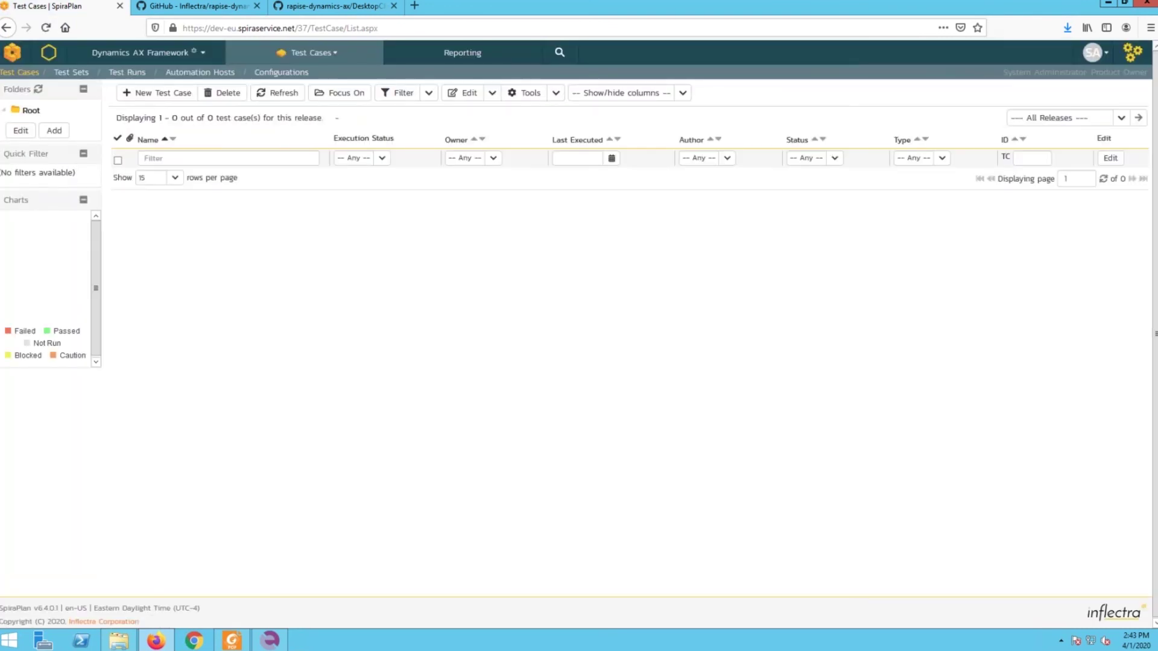
click(158, 93)
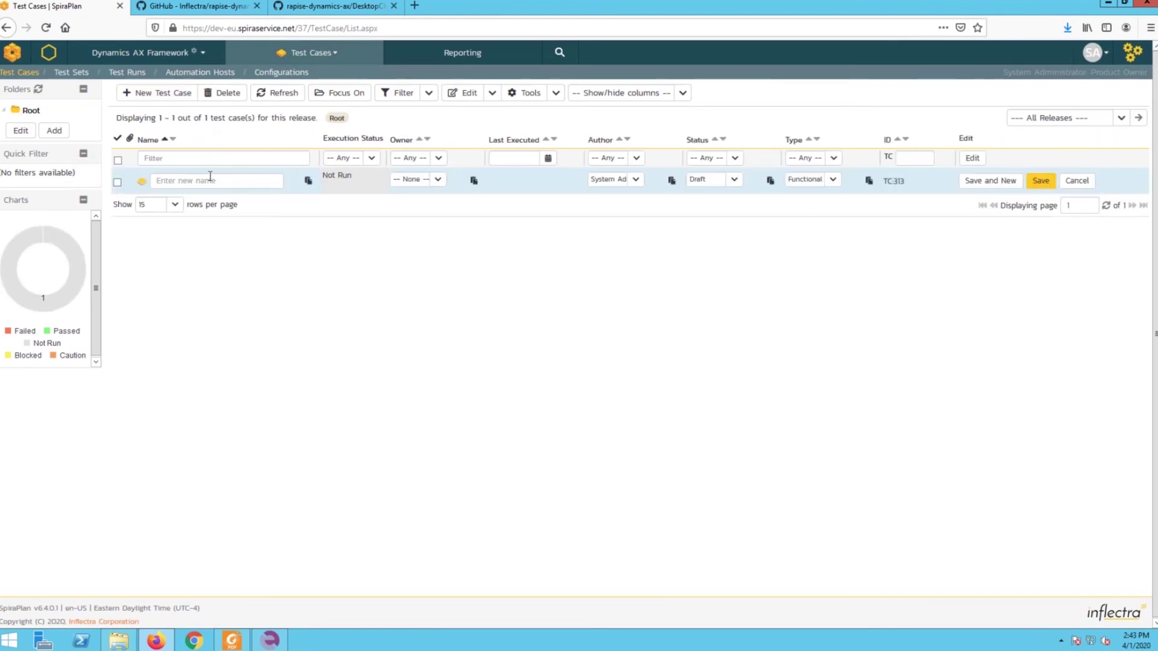
click(215, 181)
text(Fram)
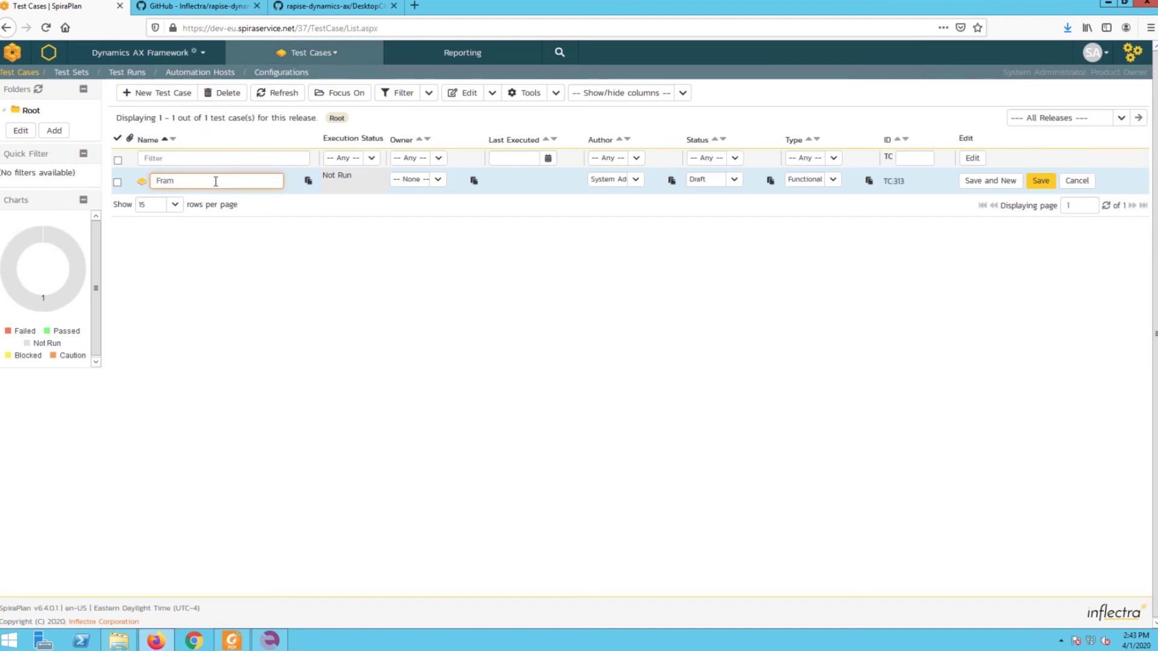
text(ework)
click(1006, 181)
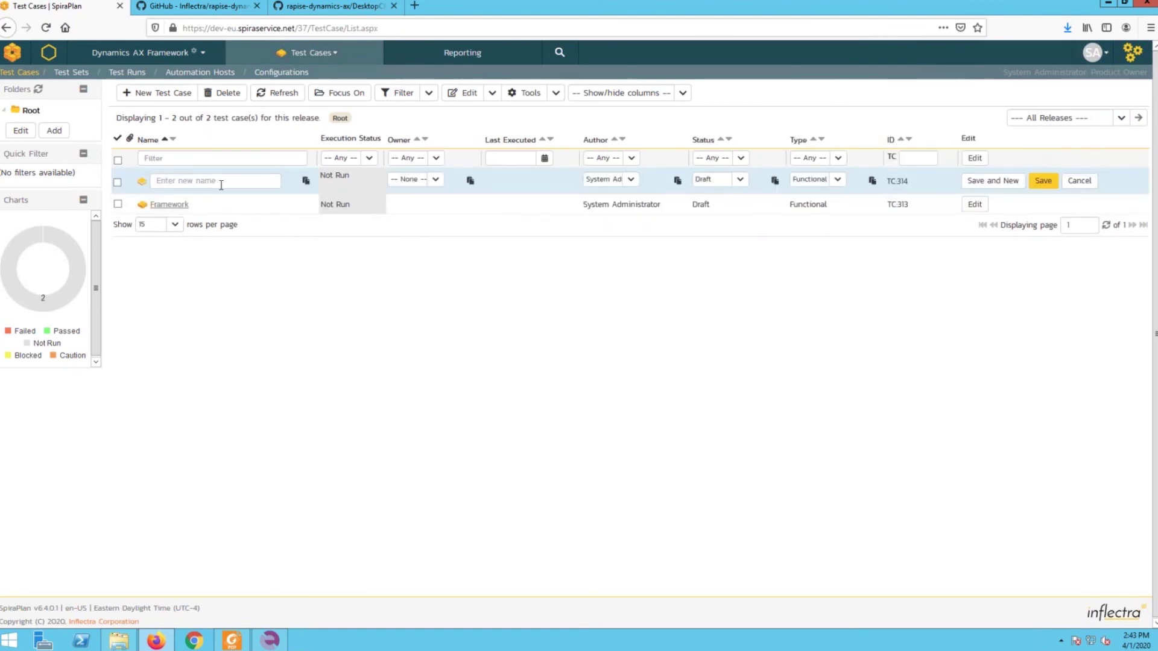
Step: Name the second new test case HireNewWorker and save it
text(Hi)
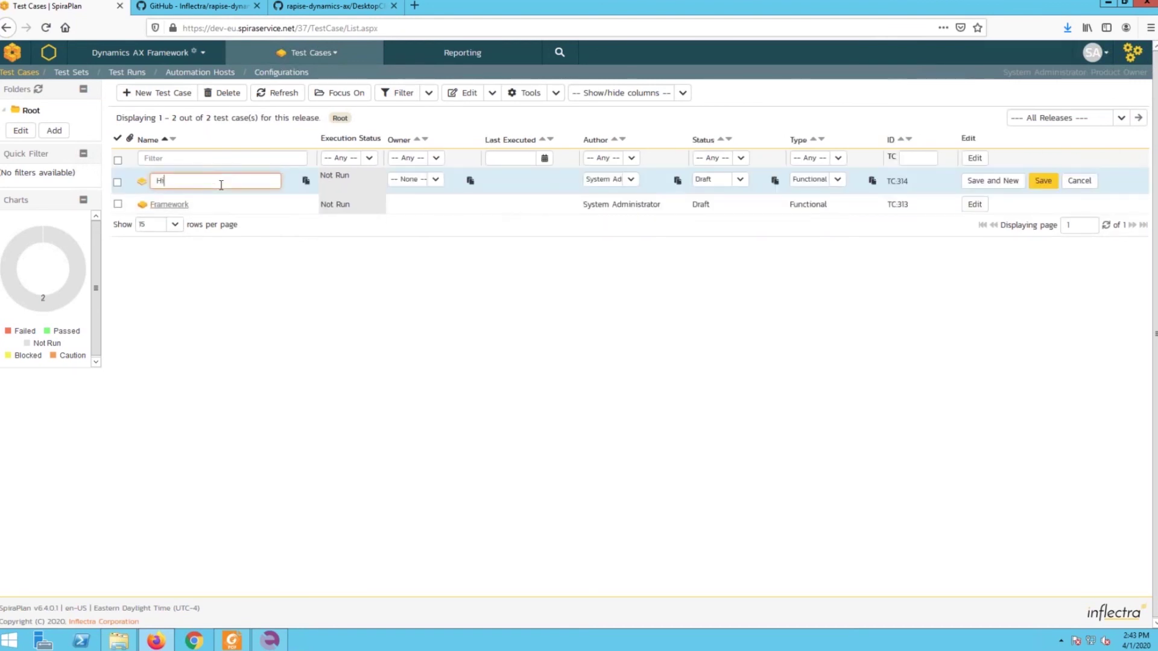
text(reNewWorker)
click(1042, 180)
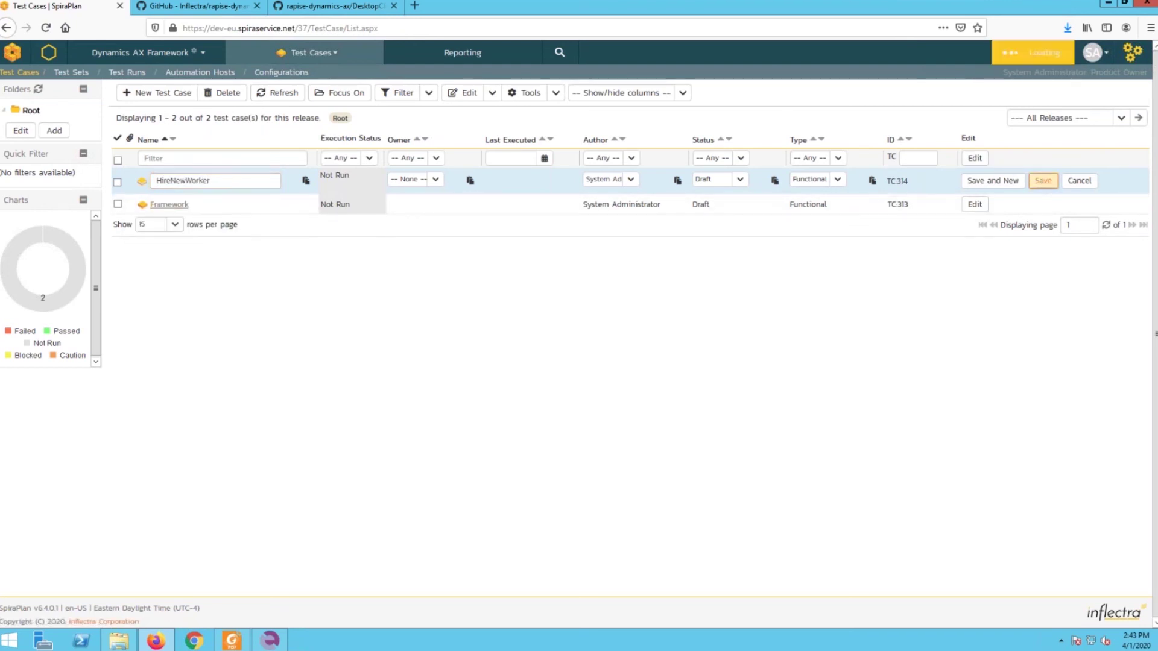
Step: Switch to Rapise and save the DesktopClient test to the Framework test case, creating the Root Folder/DesktopClient repository and uploading the preselected files
click(269, 639)
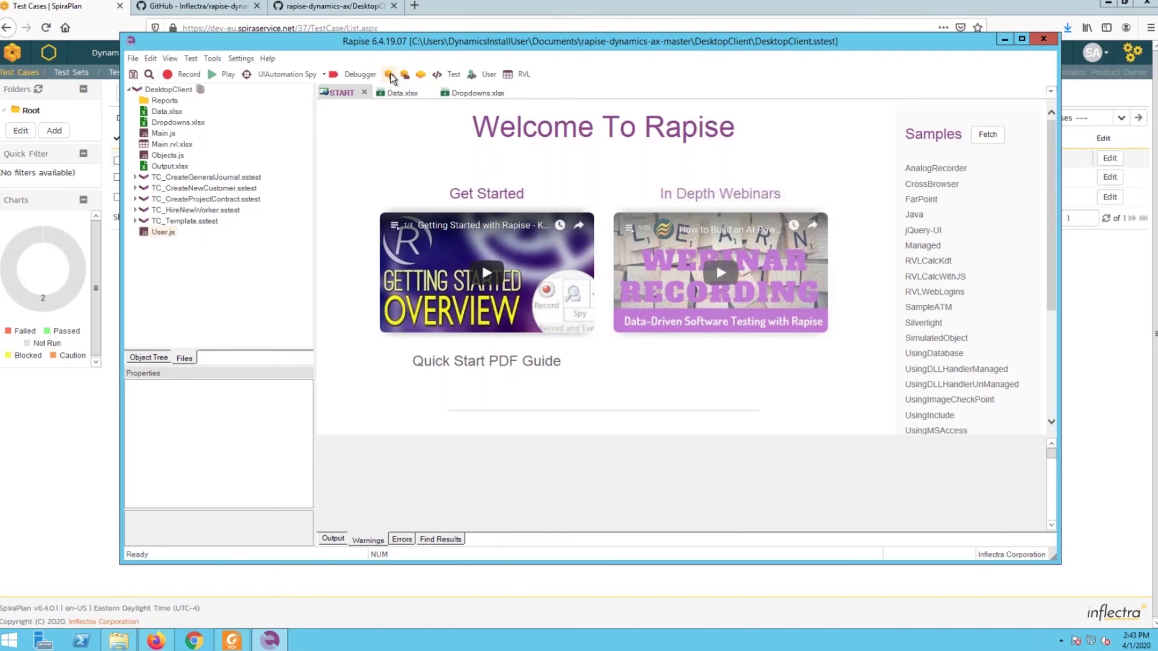
click(390, 76)
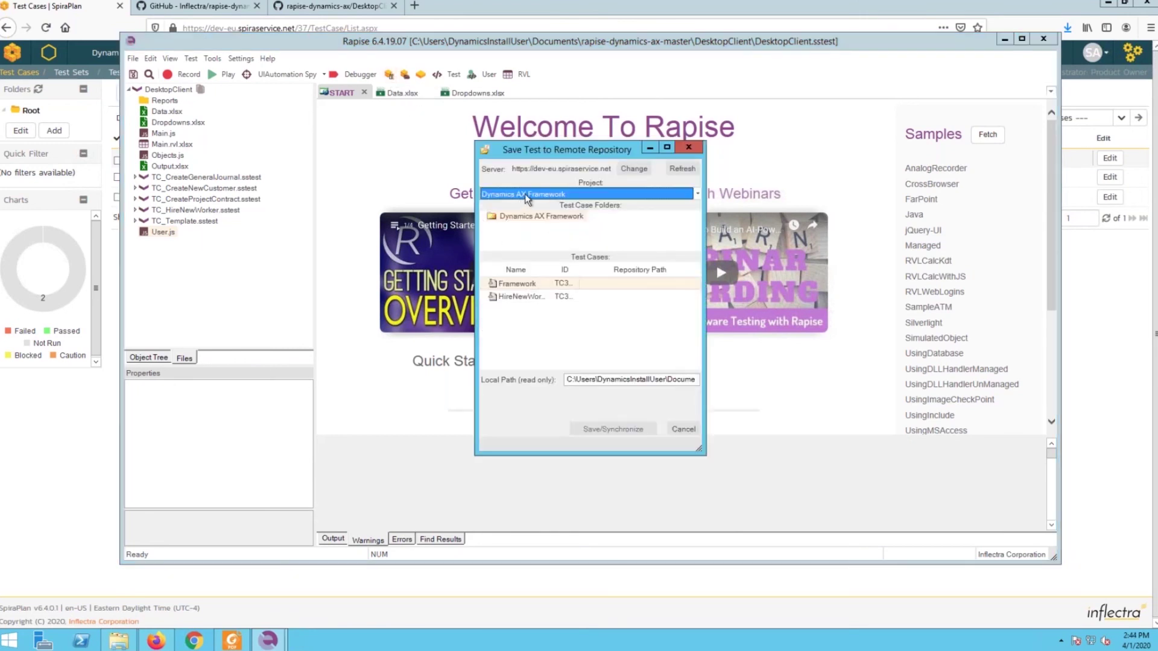
click(529, 286)
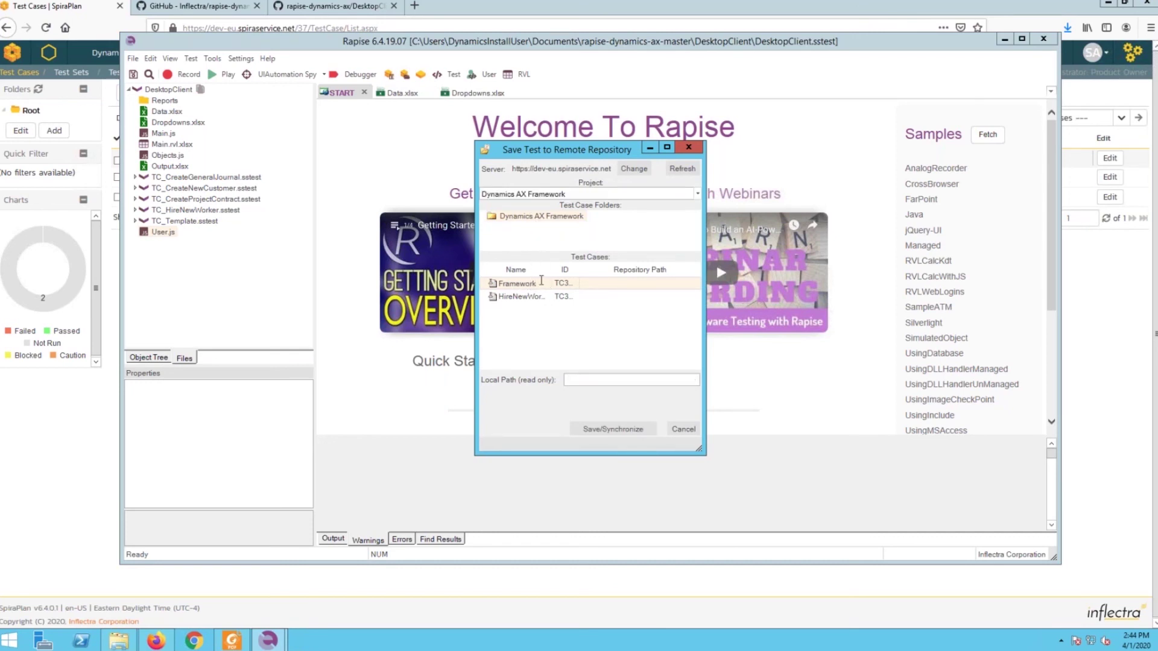
click(606, 429)
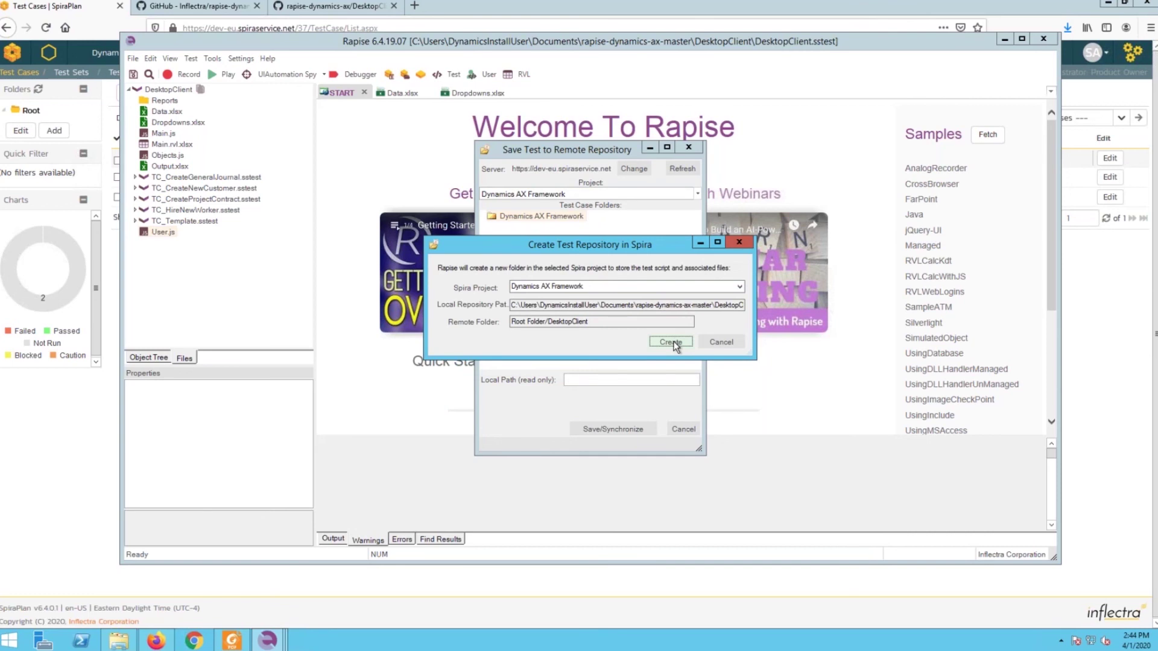
click(671, 342)
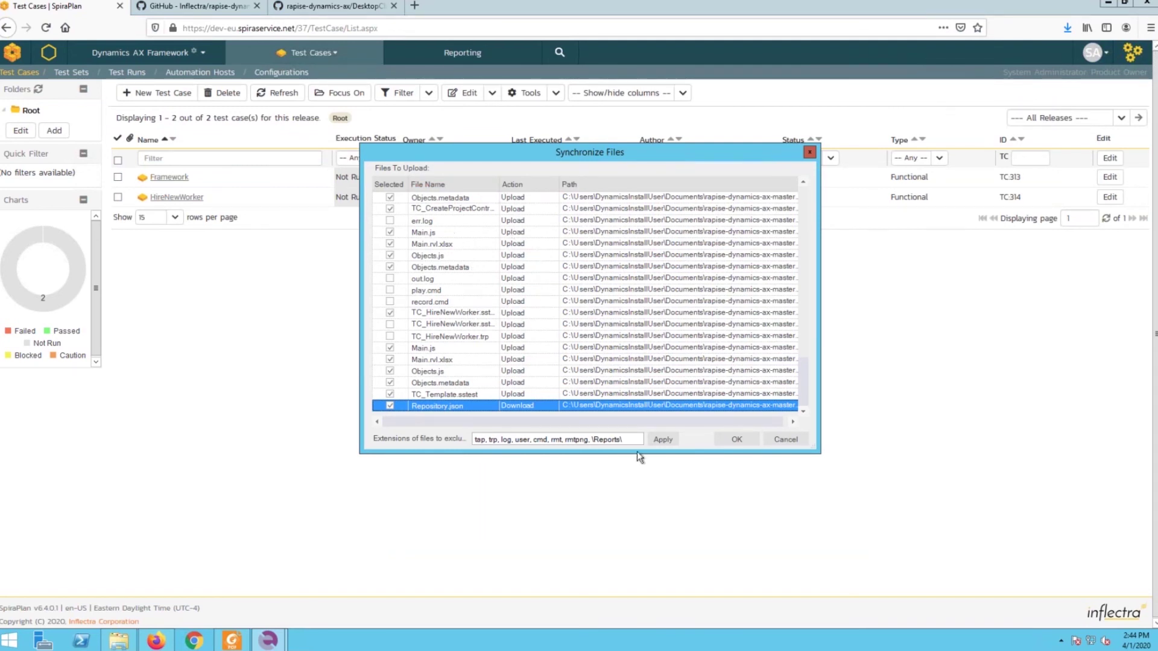
click(737, 441)
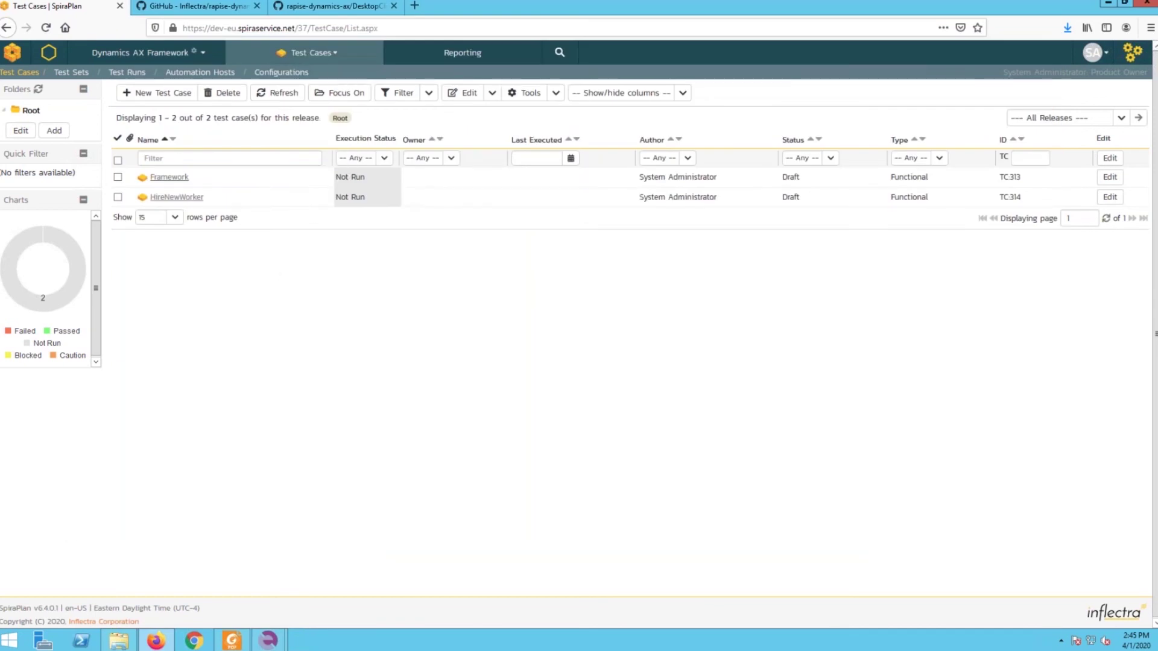
Step: Show the project's Documents page in SpiraPlan and expand the DesktopClient folder to view its subfolders
click(339, 56)
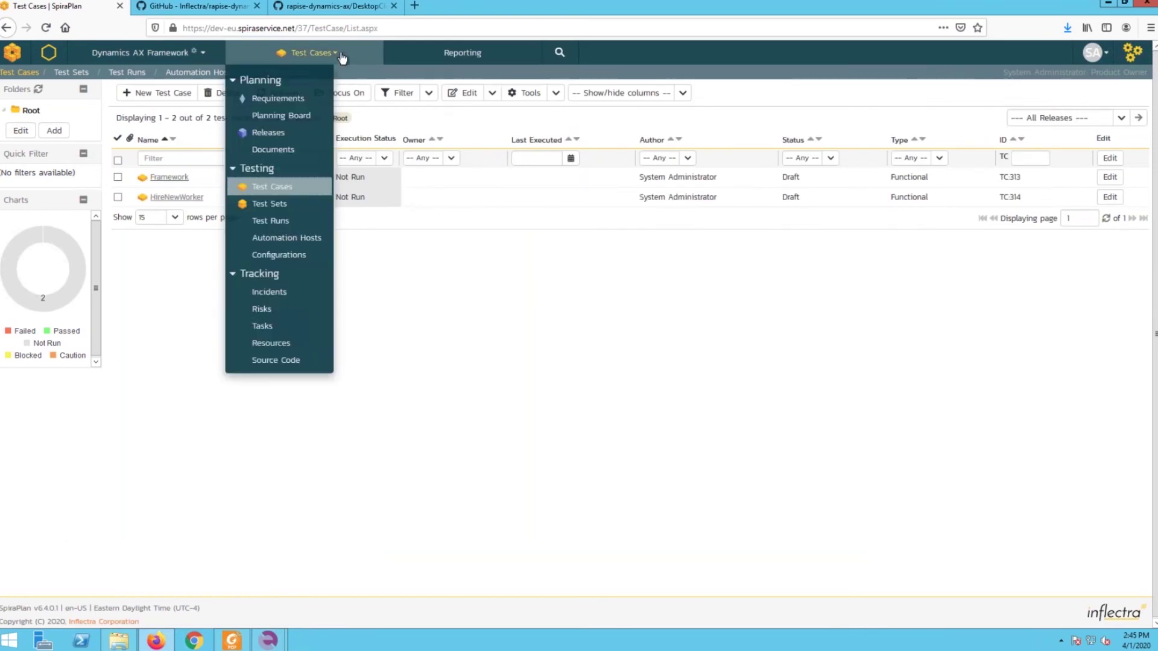
click(260, 154)
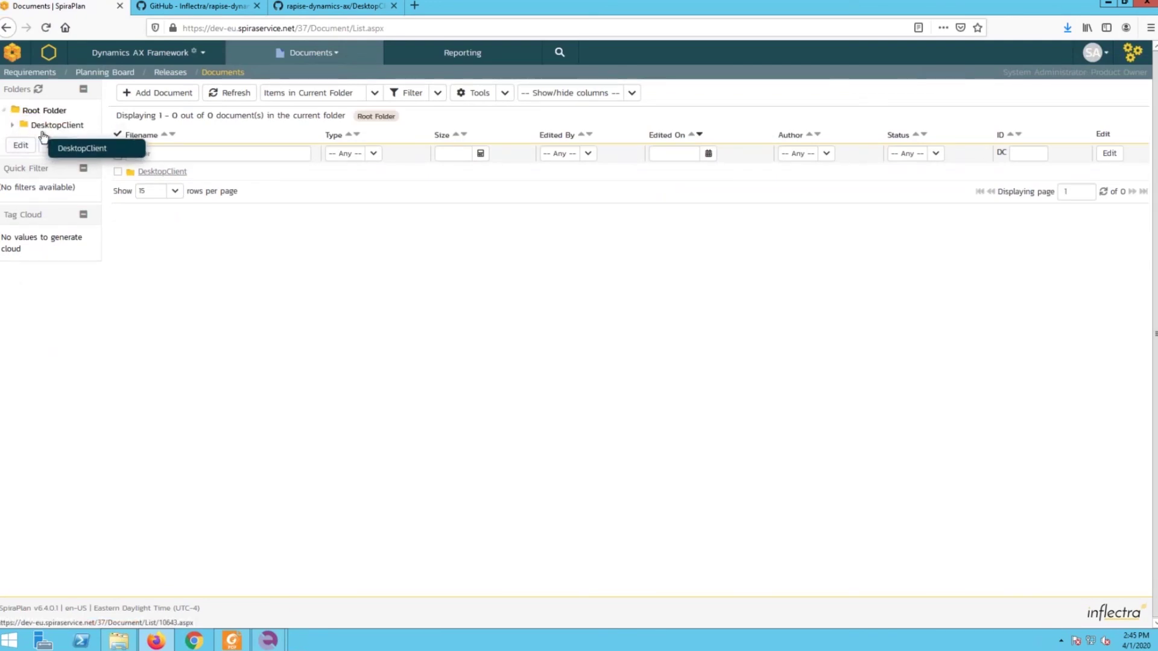
click(13, 126)
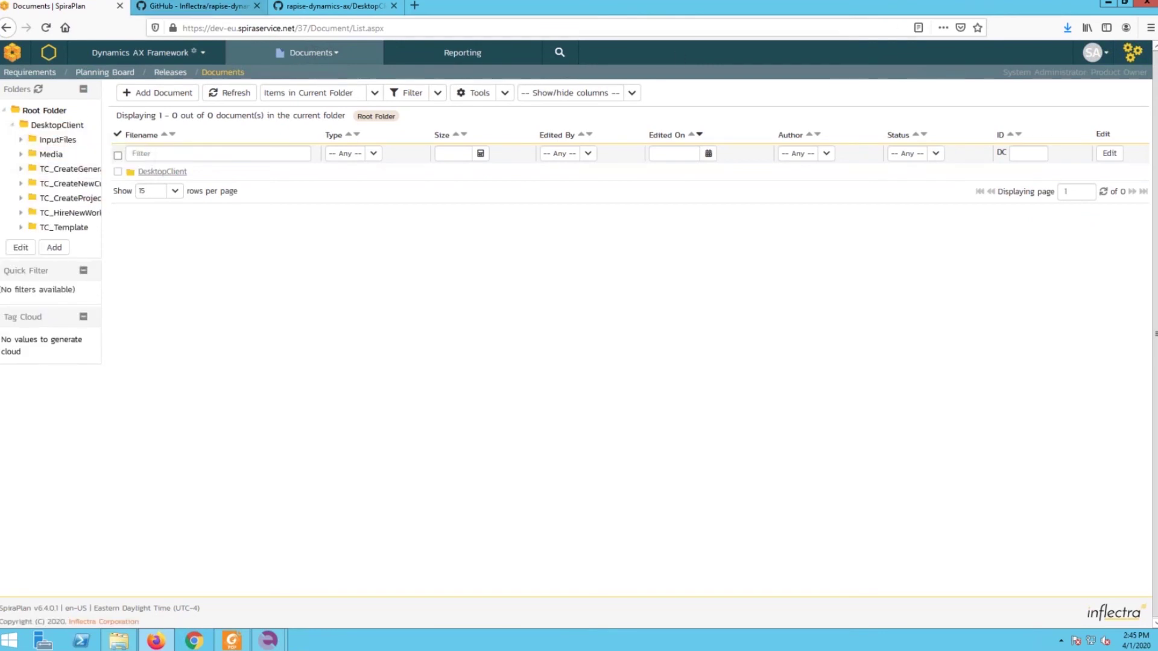
Step: Switch back to Rapise and accept the remaining DesktopClient file synchronization with the log, user and cmd files left unselected
click(277, 634)
click(356, 566)
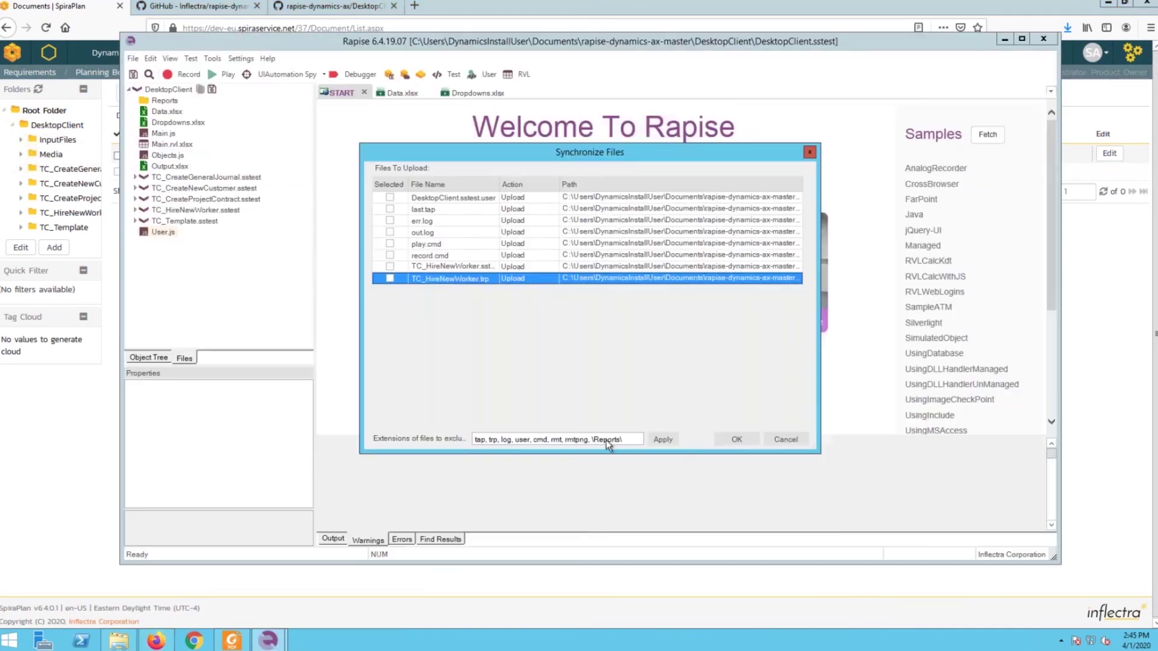
click(737, 439)
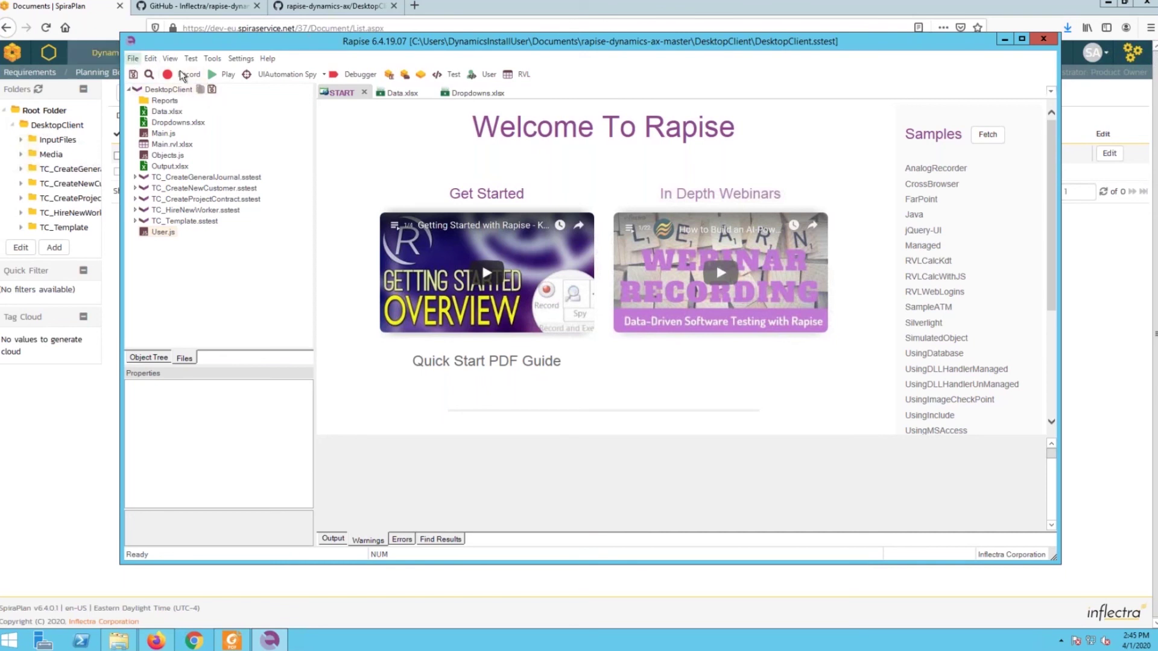
Step: Open the recent TC_HireNewWorker test from the rapise-dynamics-ax-master DesktopClient folder
click(137, 58)
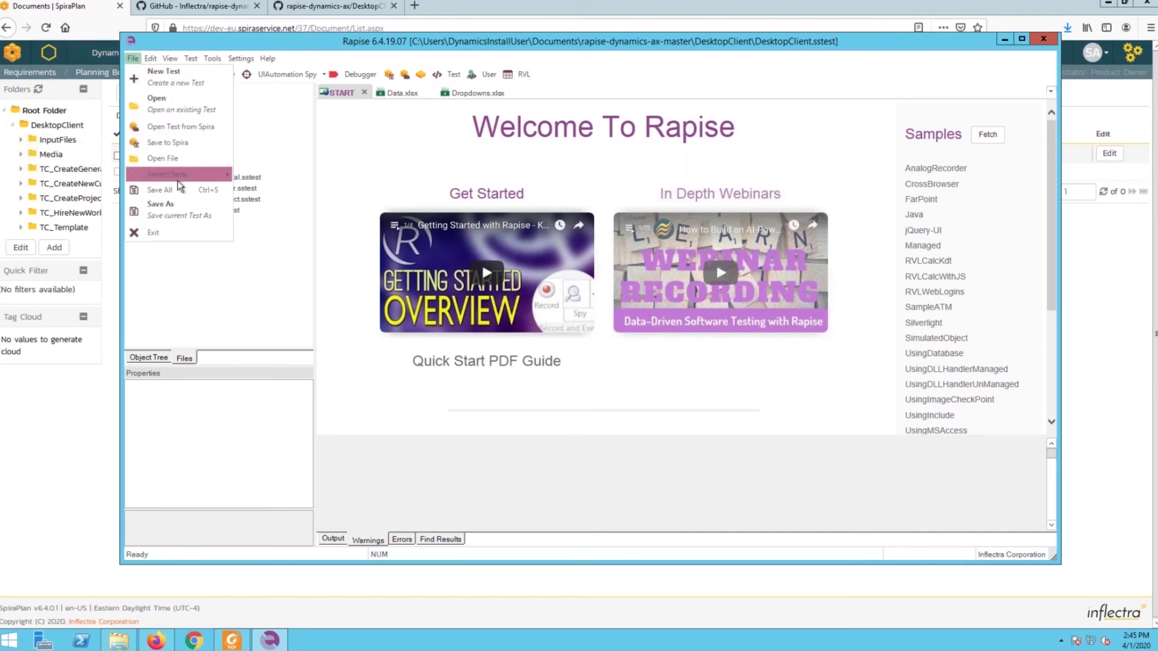
mouse_move(183, 177)
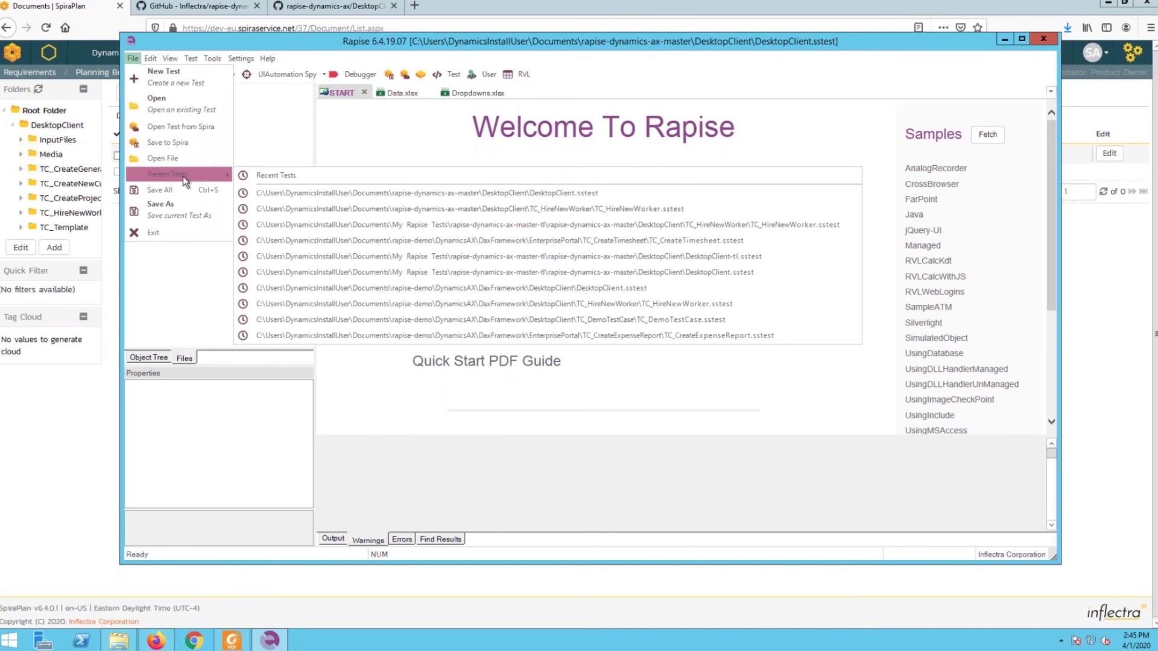
click(338, 210)
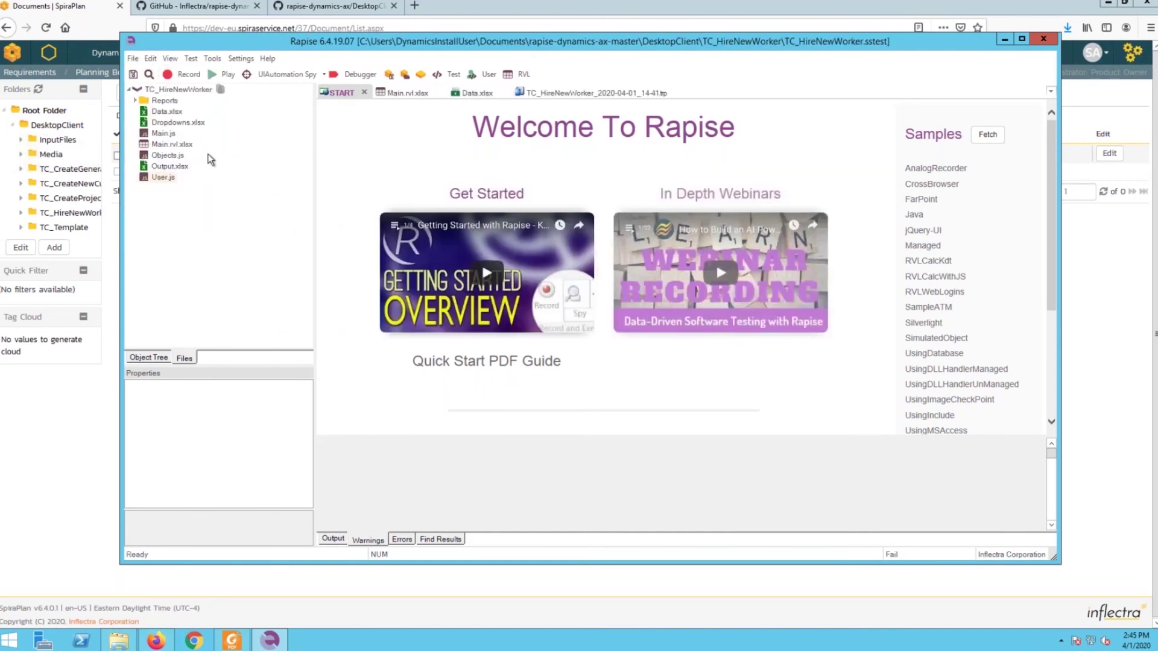
Step: Save the TC_HireNewWorker test to the HireNewWorker test case in Spira and synchronize its files with the default selection
click(390, 74)
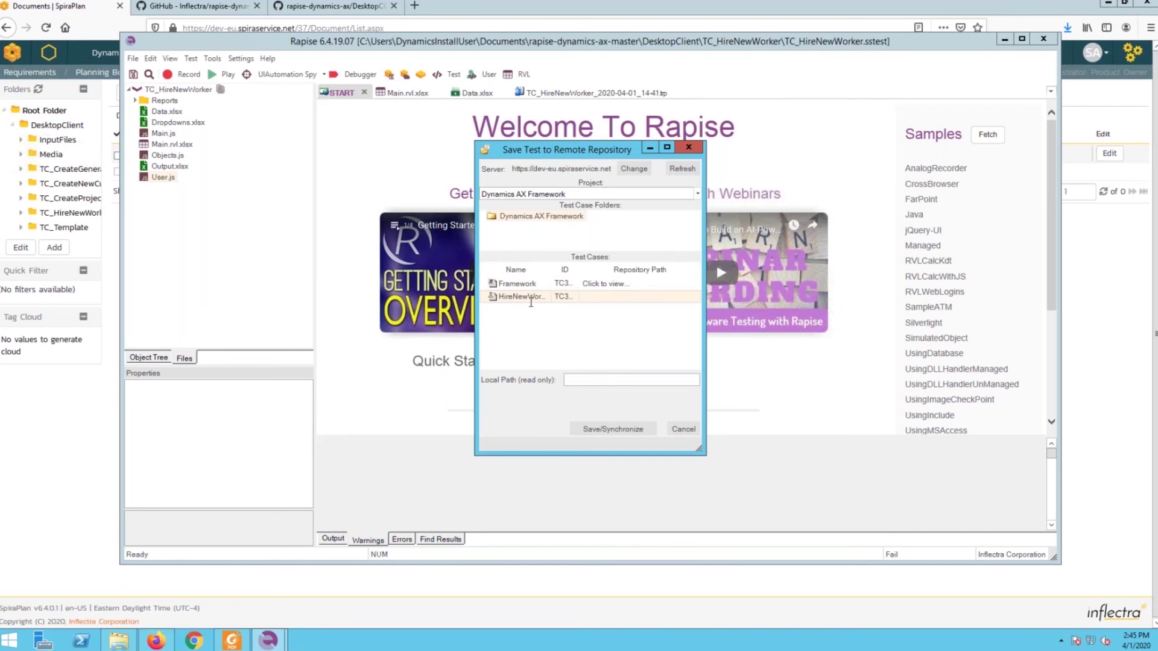
click(613, 430)
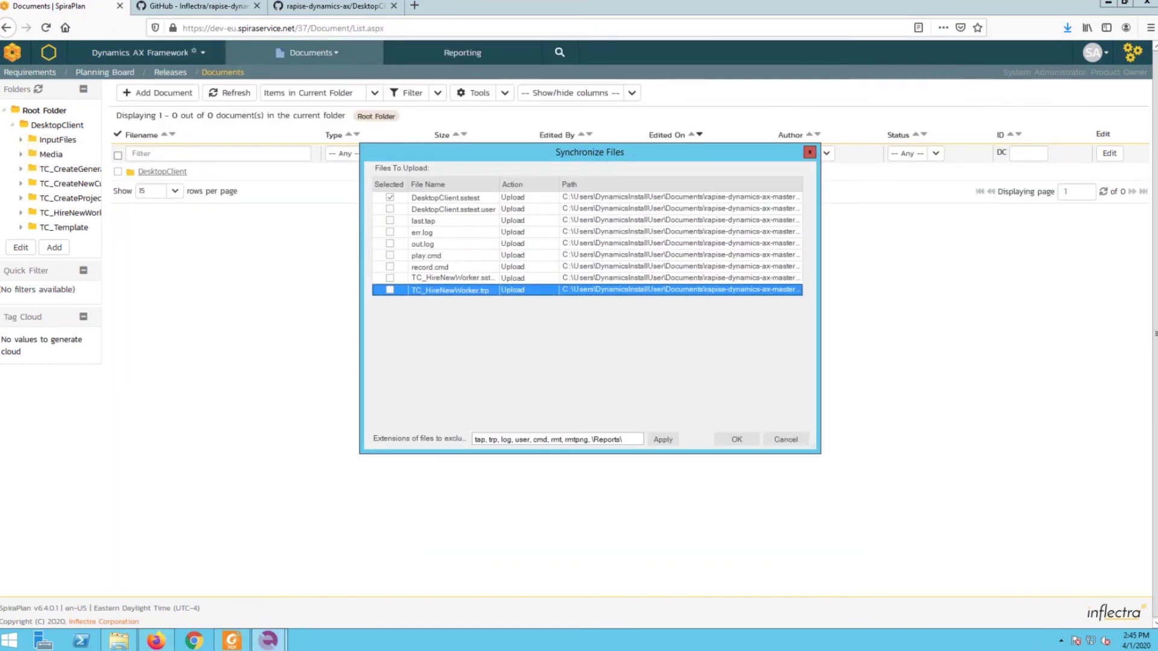
click(735, 438)
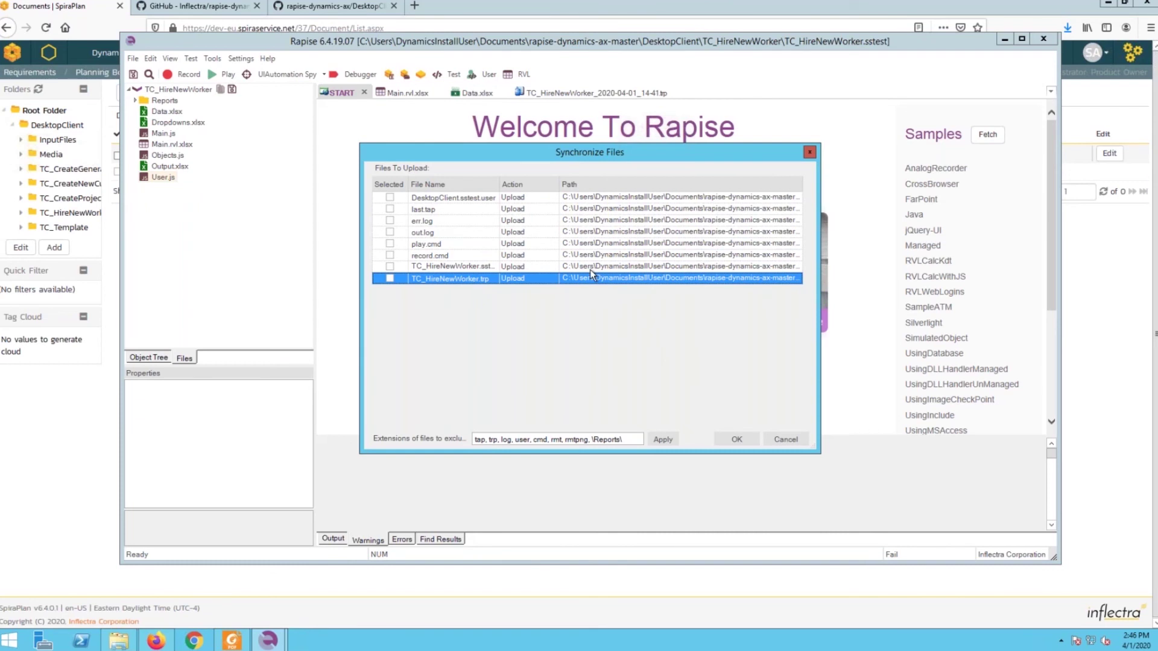
click(734, 440)
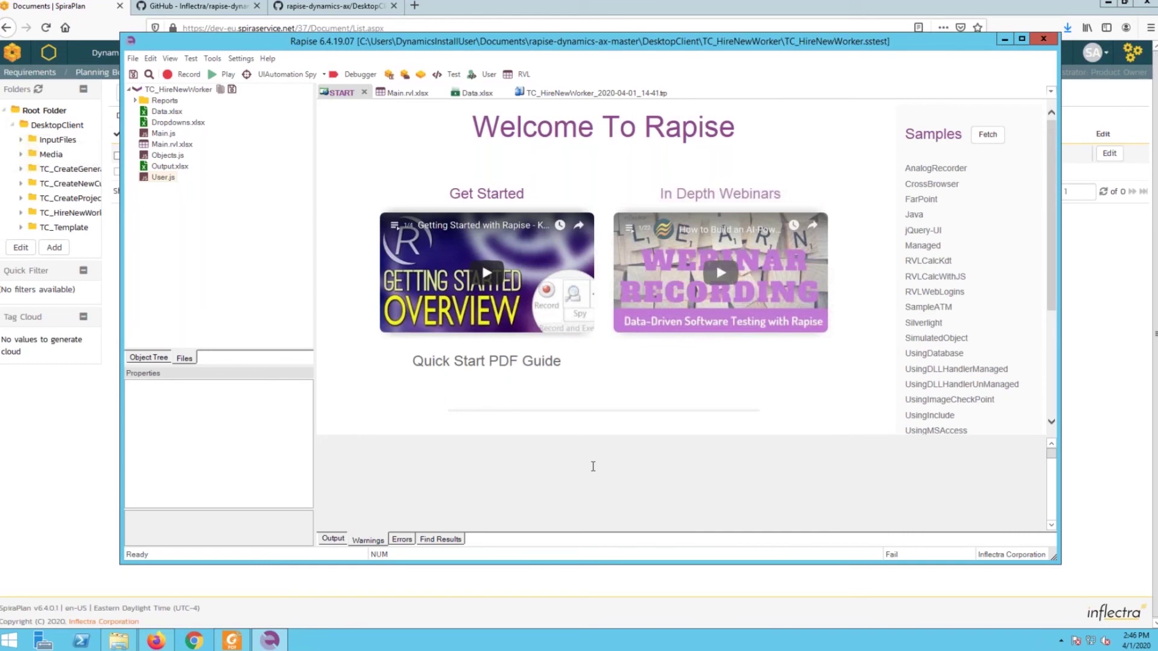
Step: Switch to Firefox, refresh the document list and open the details of the HireNewWorker test case
click(52, 472)
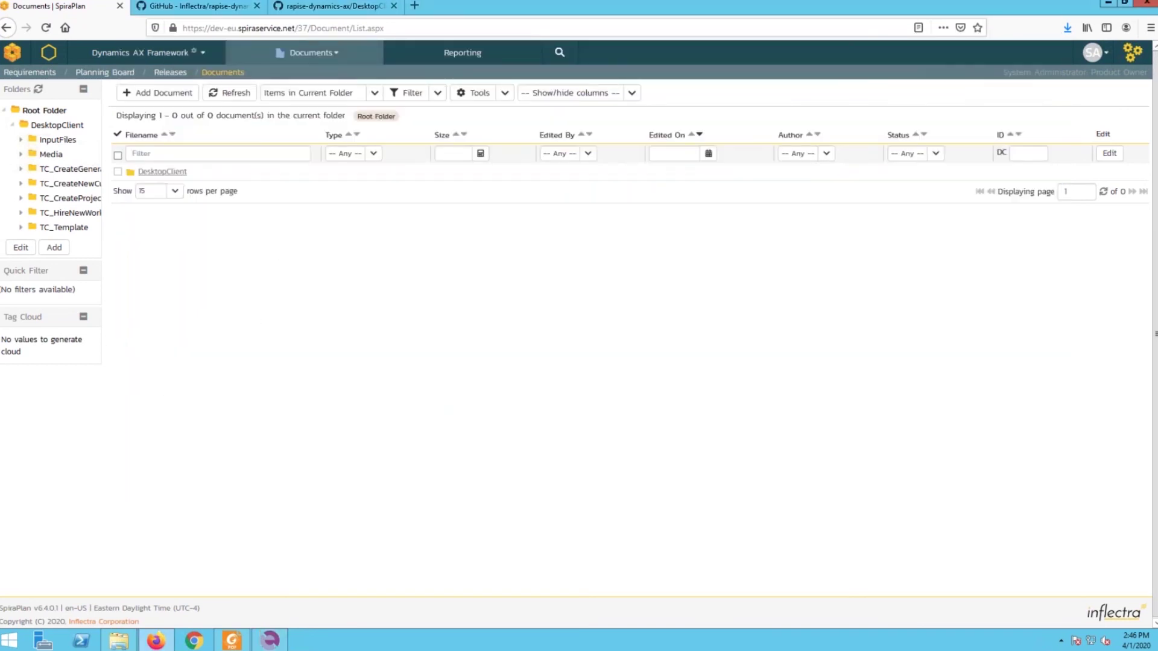
click(229, 92)
click(334, 59)
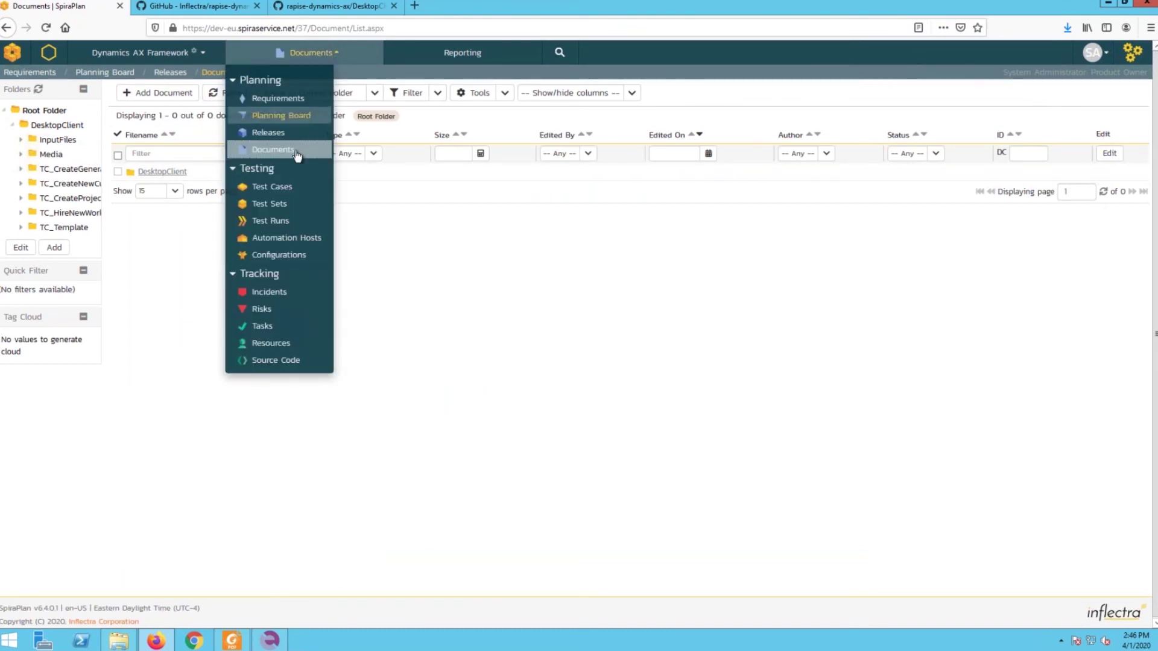
click(272, 187)
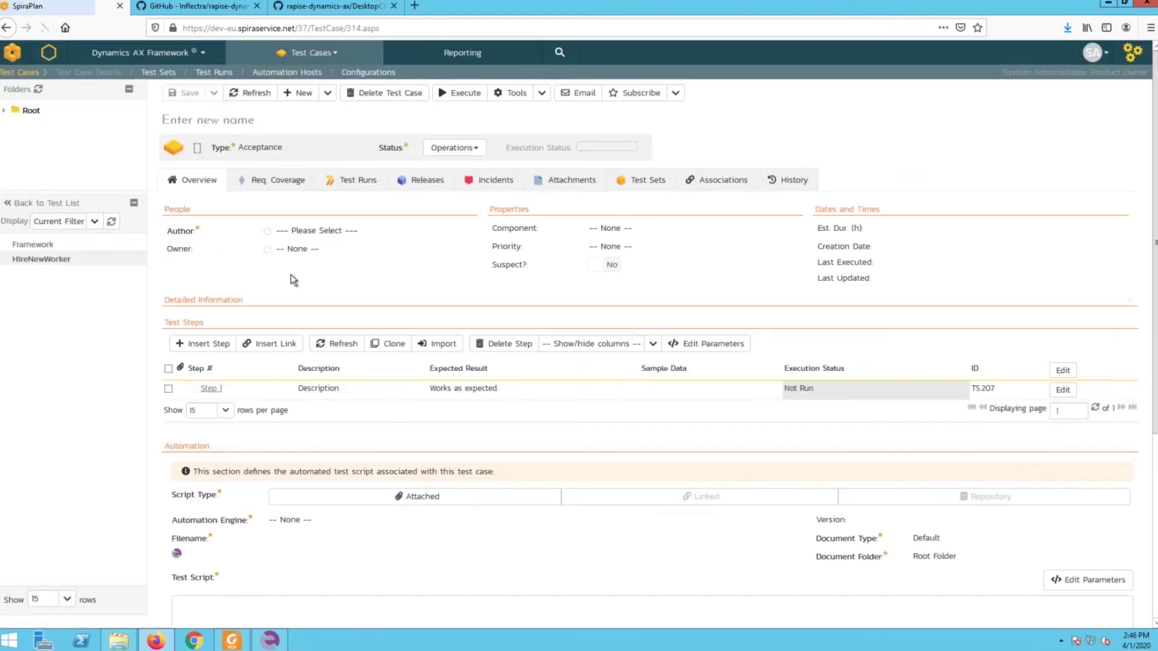
Step: Examine the HireNewWorker test case's Automation section, including its engine, linked file and test script
scroll(169, 376, down, 4)
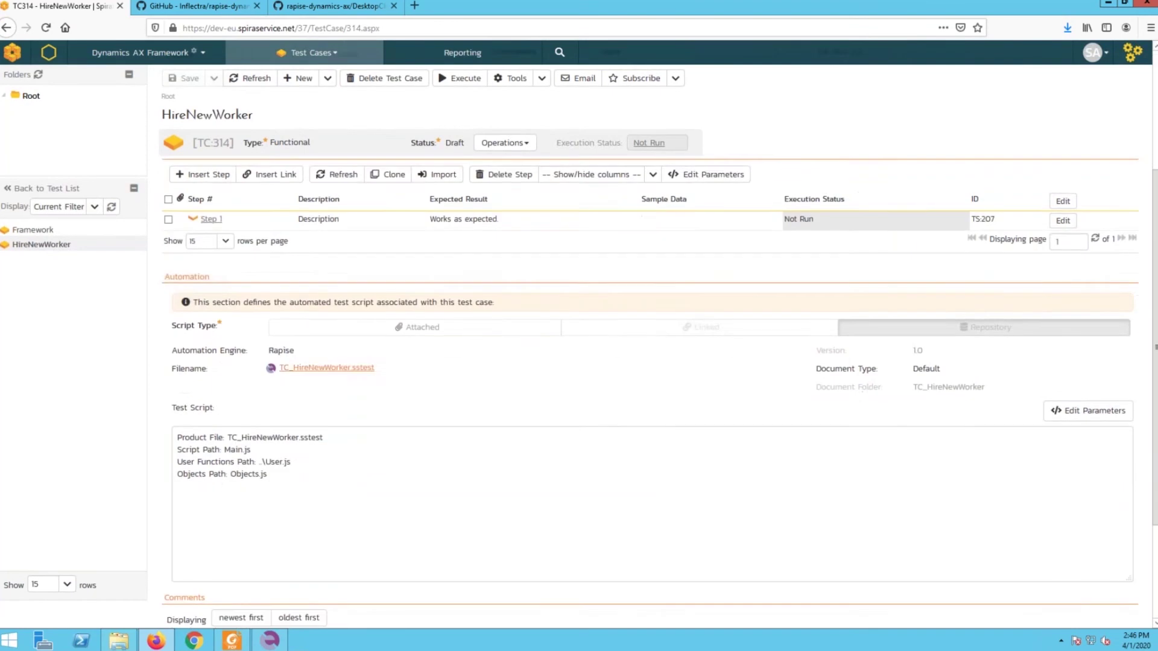
triple_click(169, 376)
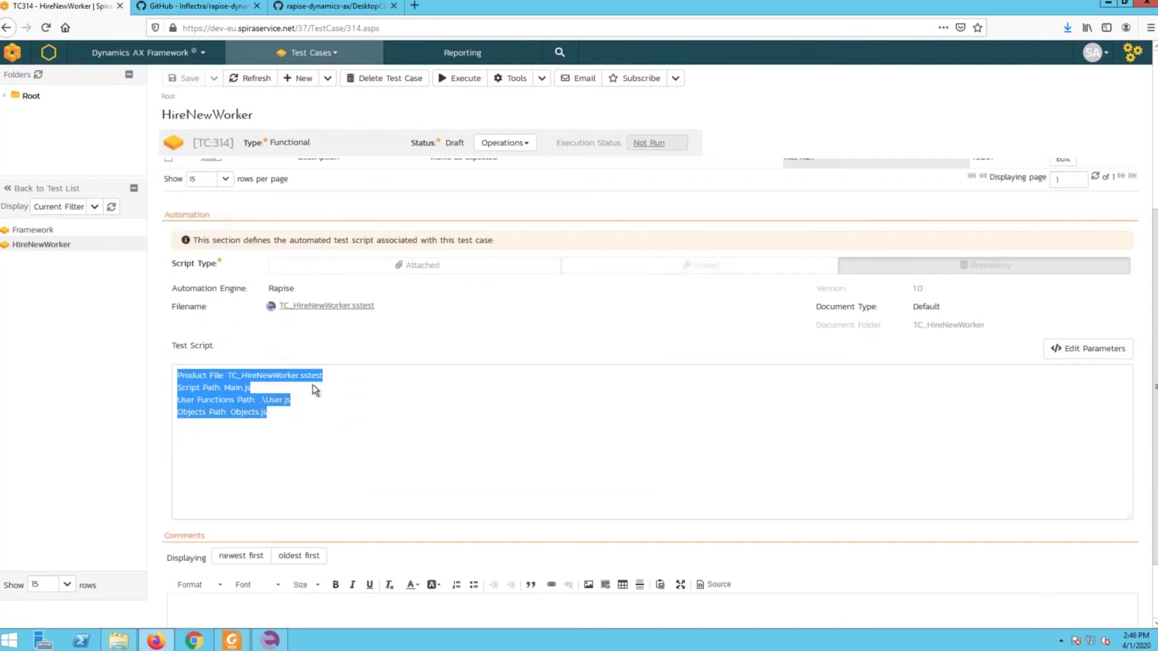
click(303, 288)
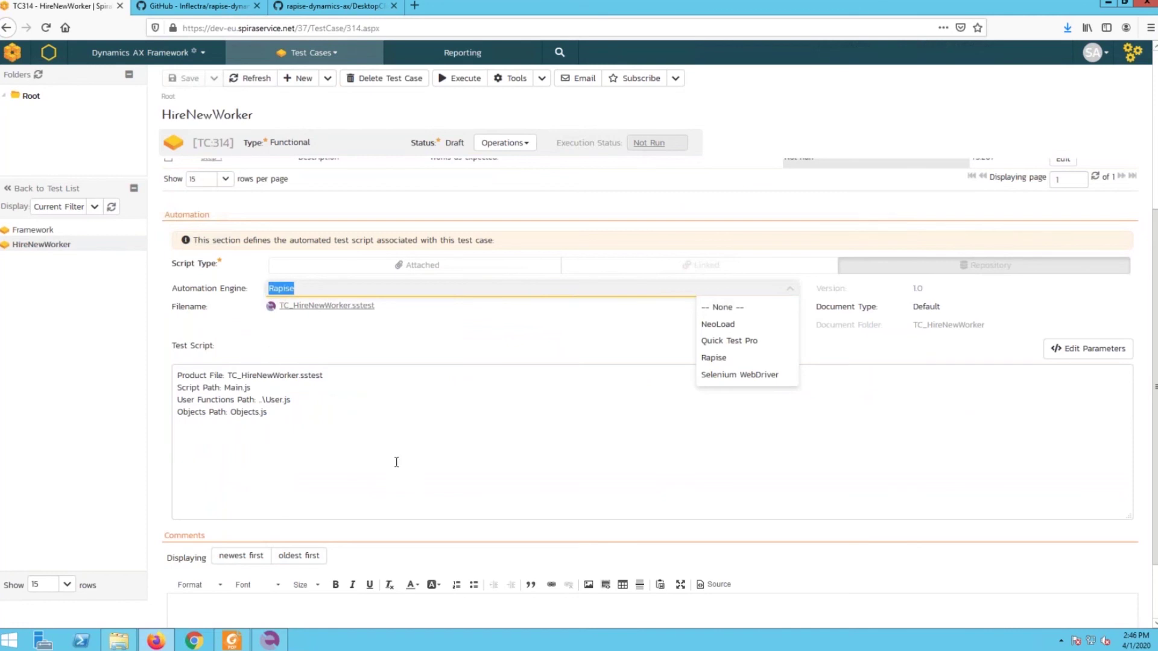
click(355, 446)
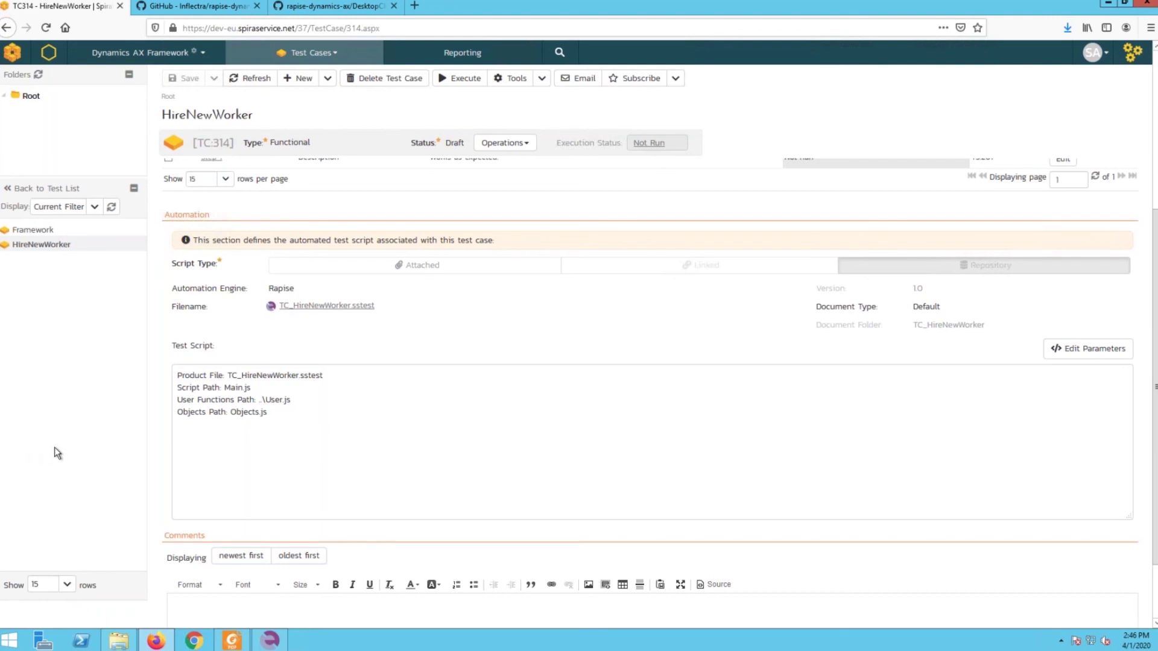
scroll(105, 430, up, 5)
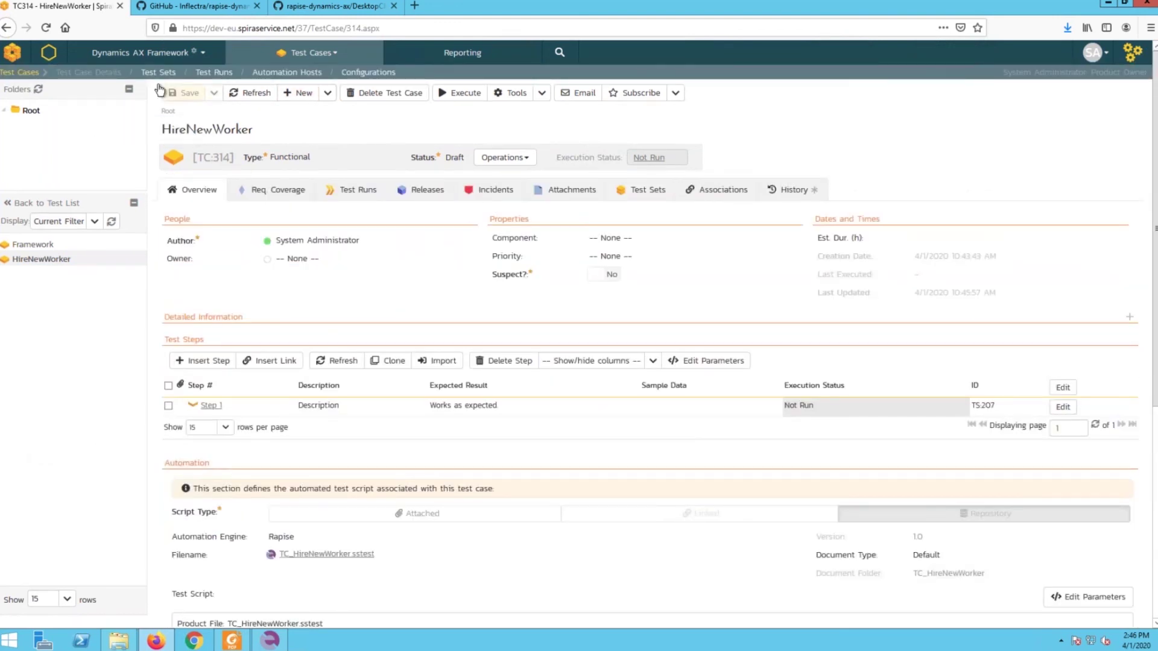
Step: Create and save a new test set named Workers in the product's test set list
click(153, 72)
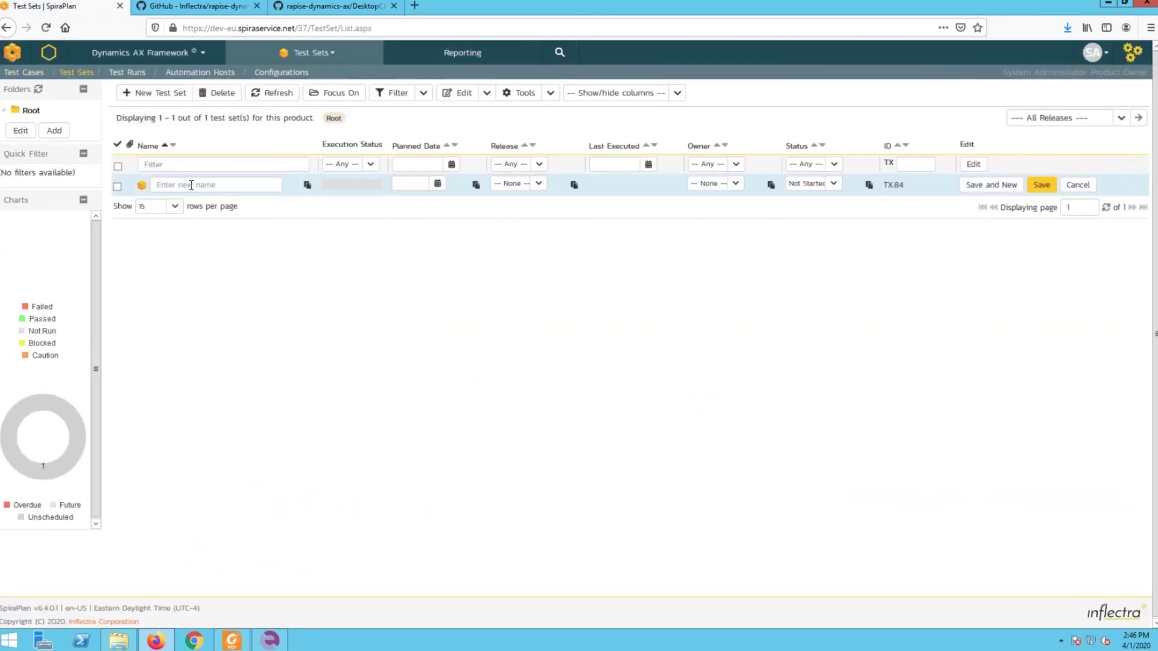
text(Workers)
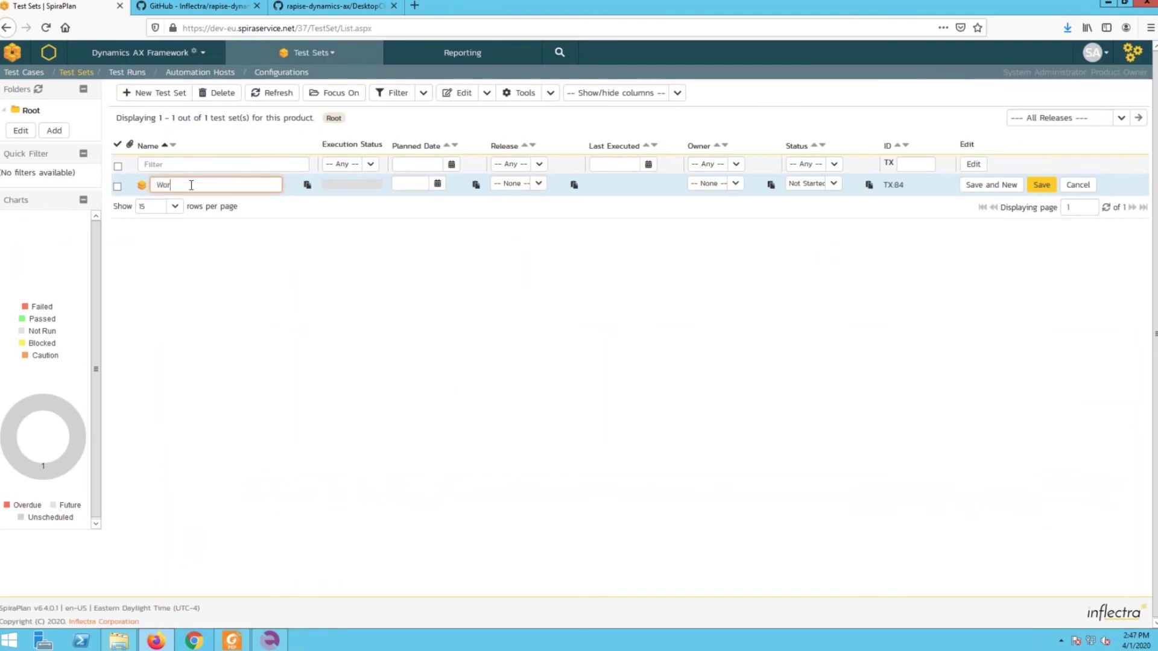
click(1041, 184)
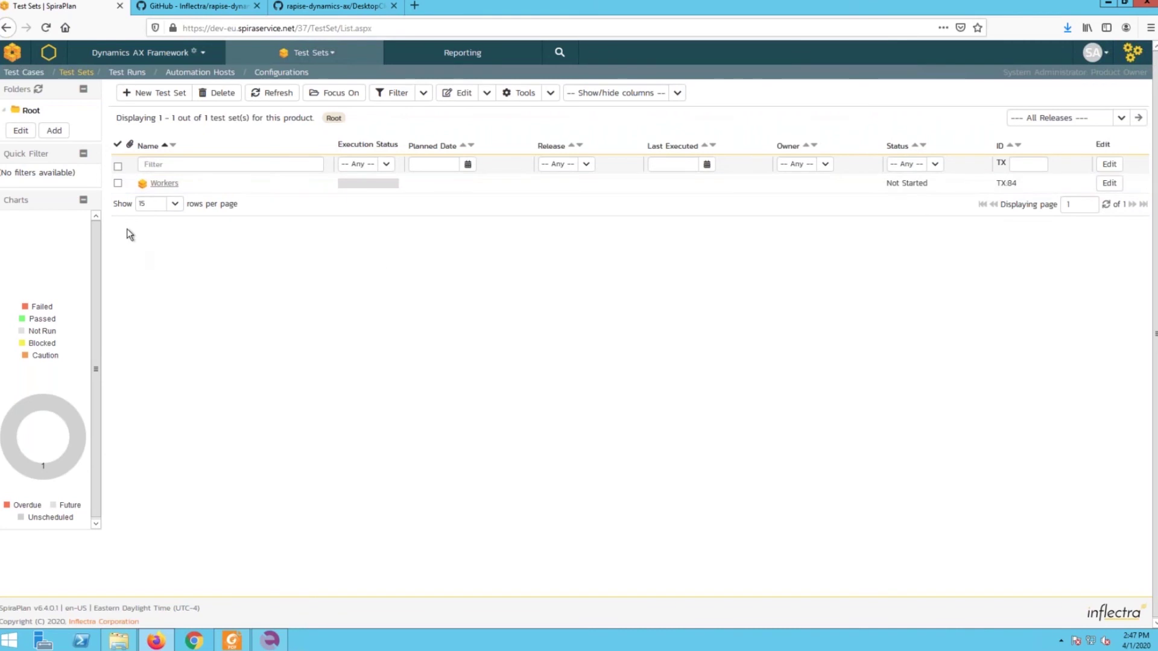
Step: Open the Workers test set and add the HireNewWorker test case to it
click(161, 184)
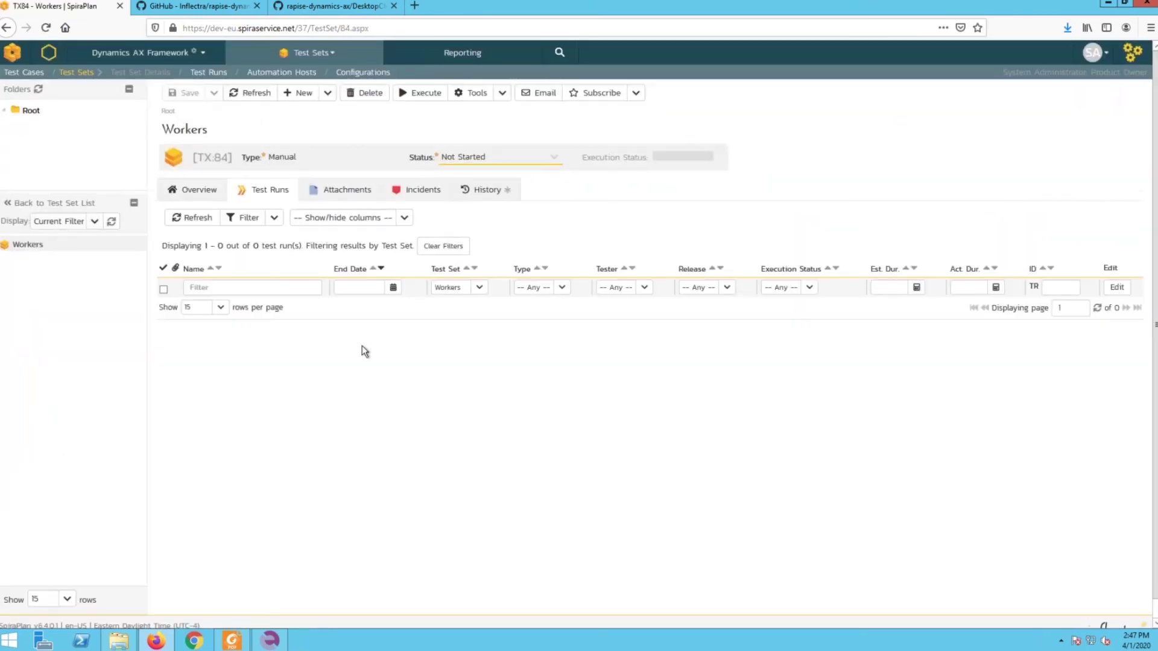
click(194, 190)
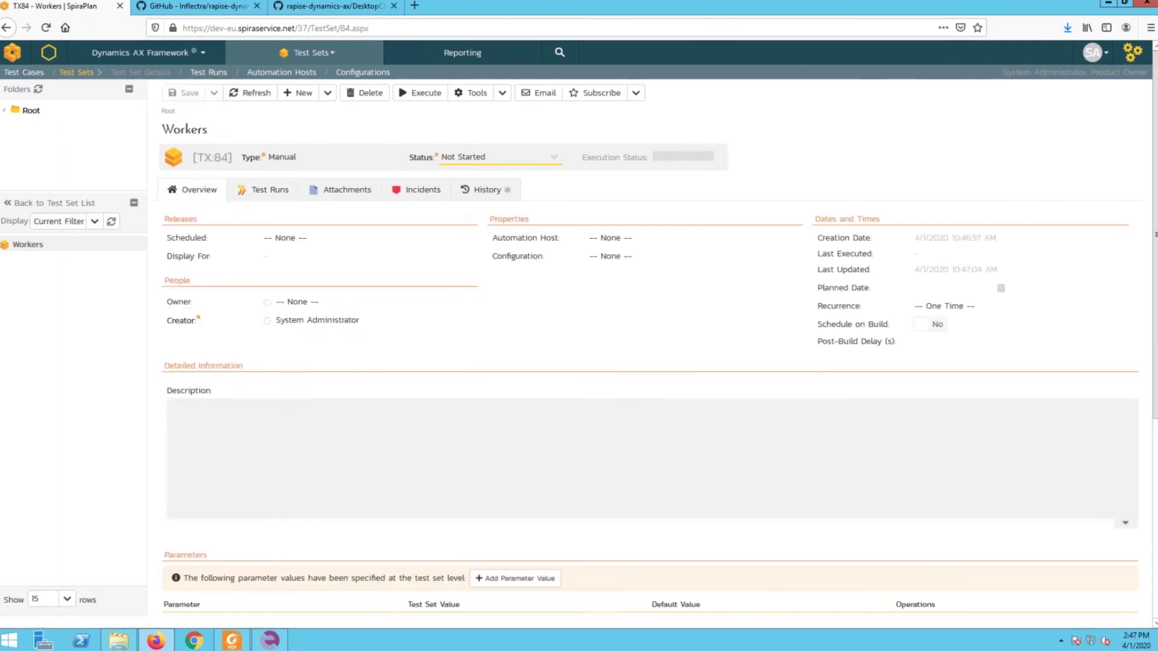
scroll(289, 317, down, 3)
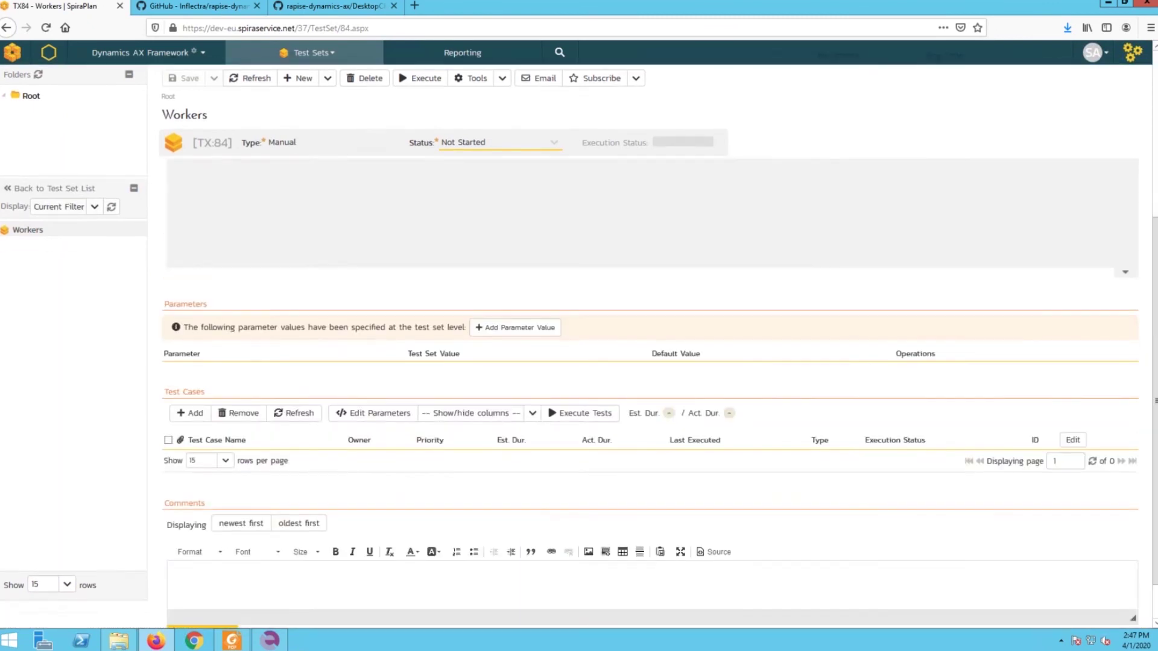
click(183, 363)
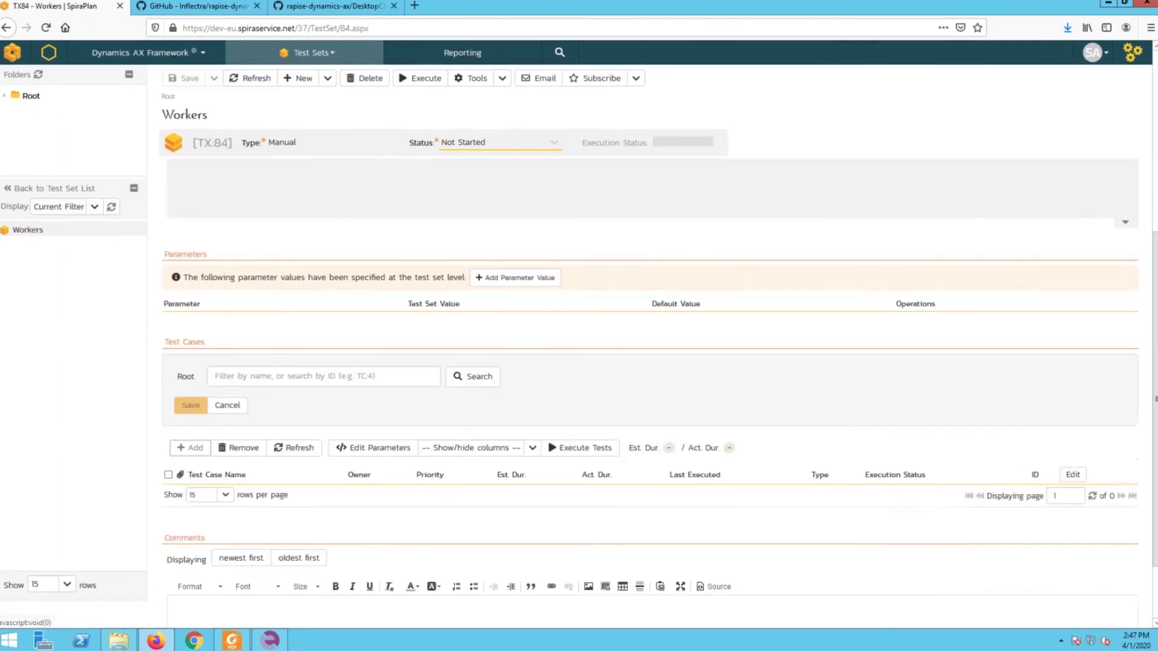
click(180, 433)
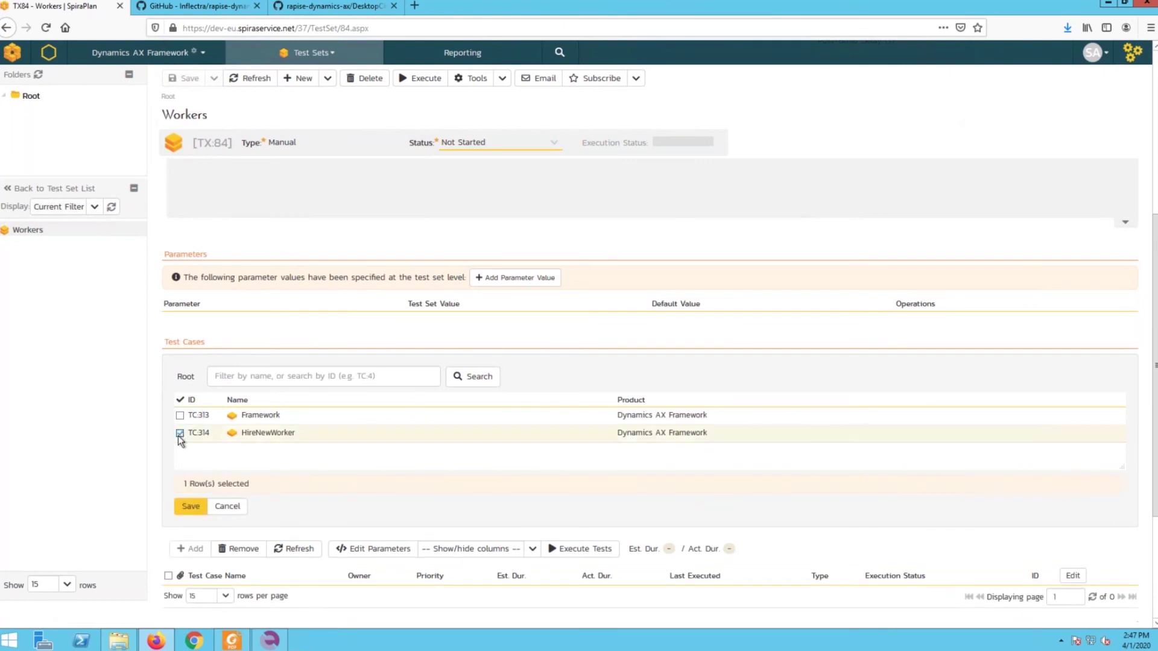
click(191, 506)
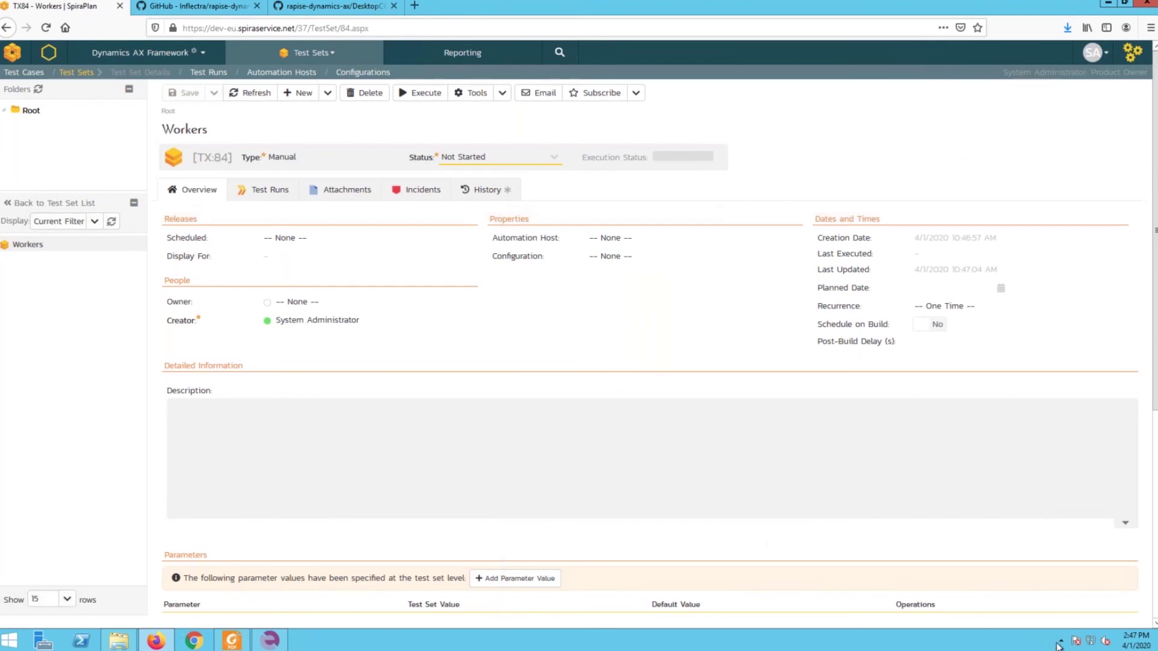
Step: Open Rapise Launcher and check the automation host token in its client setup
click(1061, 642)
click(1060, 578)
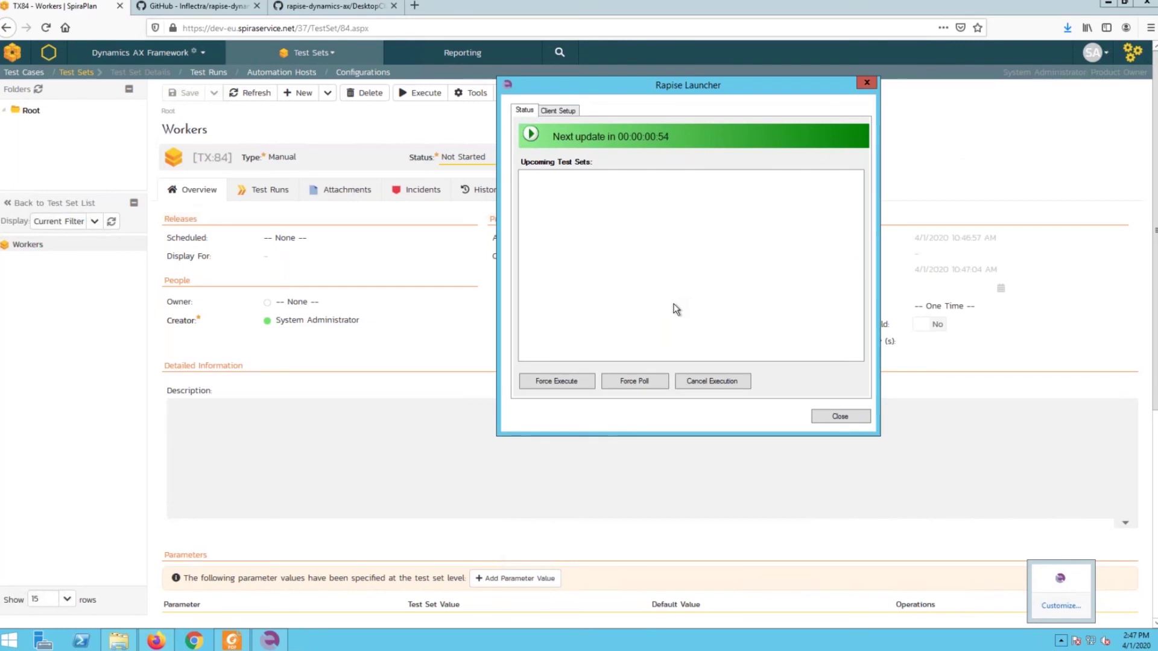
click(551, 111)
click(654, 260)
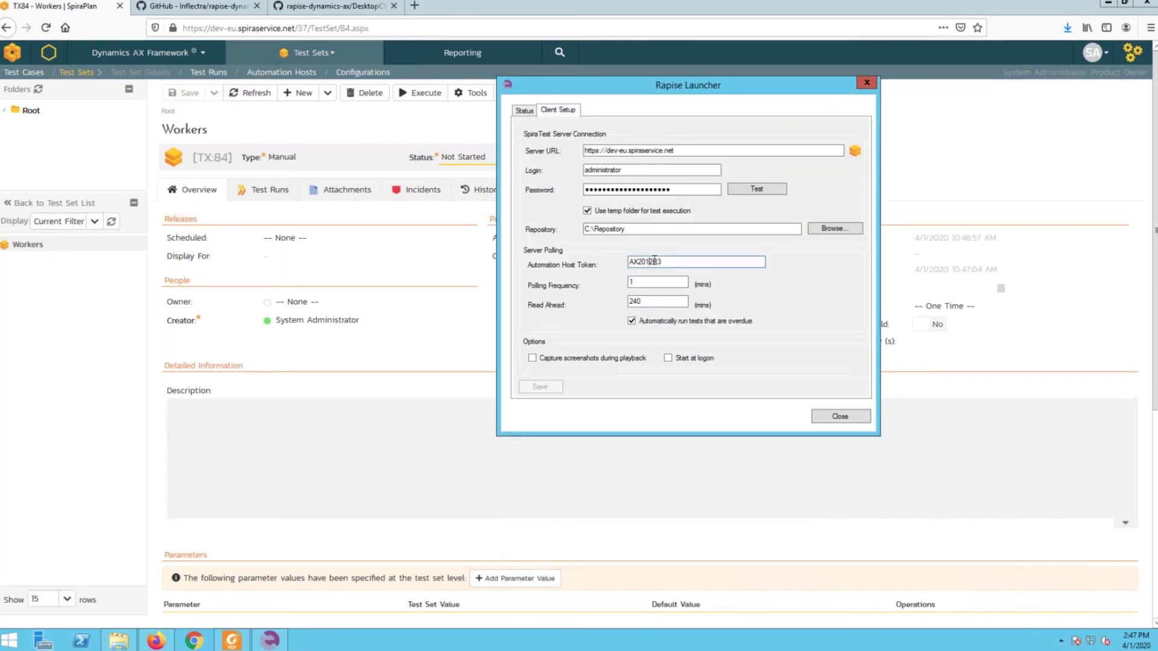
drag(681, 262, 628, 261)
click(680, 265)
Step: Set the Workers test set's automation host to AX2012R3 and its planned date to 03/31/2020, and save the changes
click(424, 338)
click(632, 239)
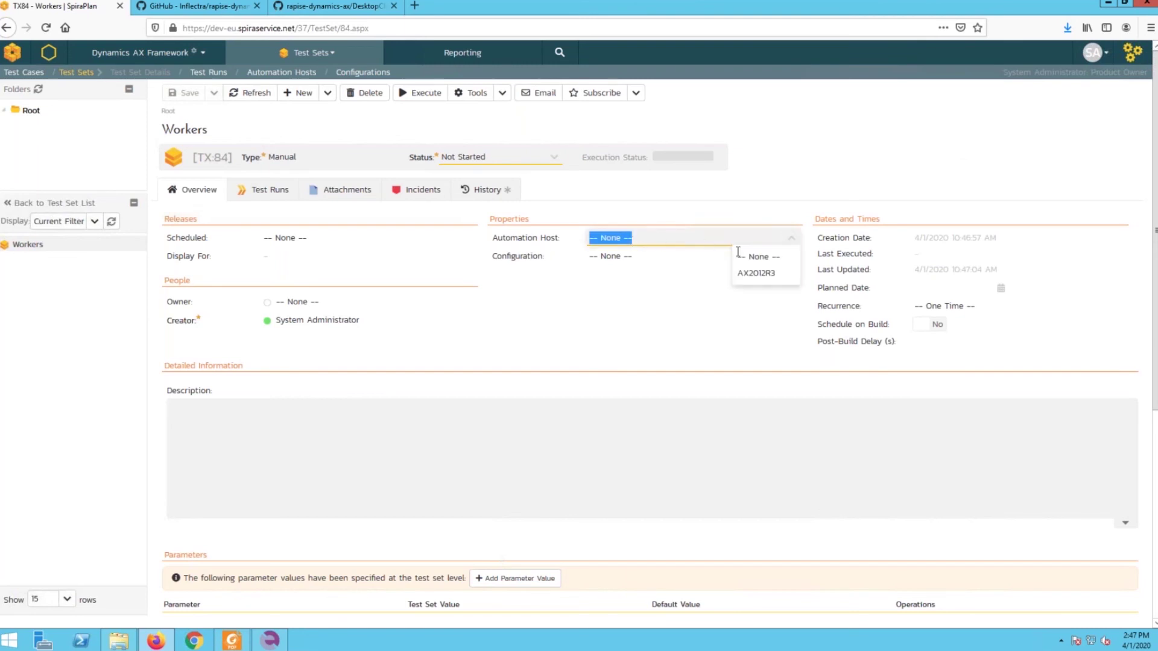
click(758, 278)
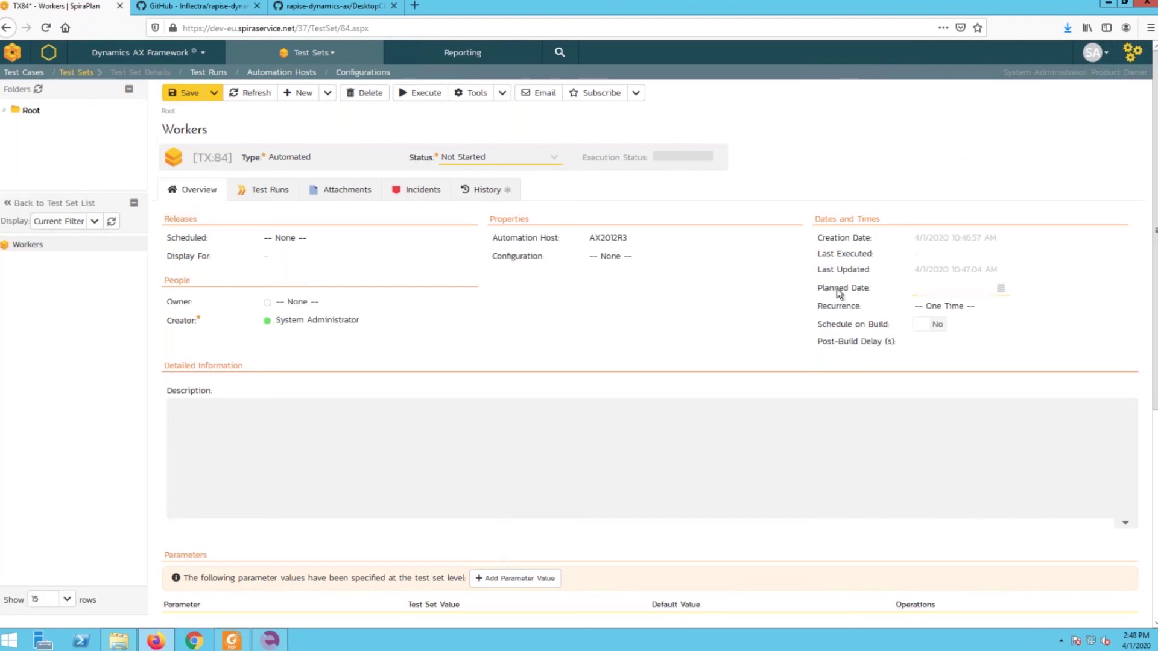
click(1002, 289)
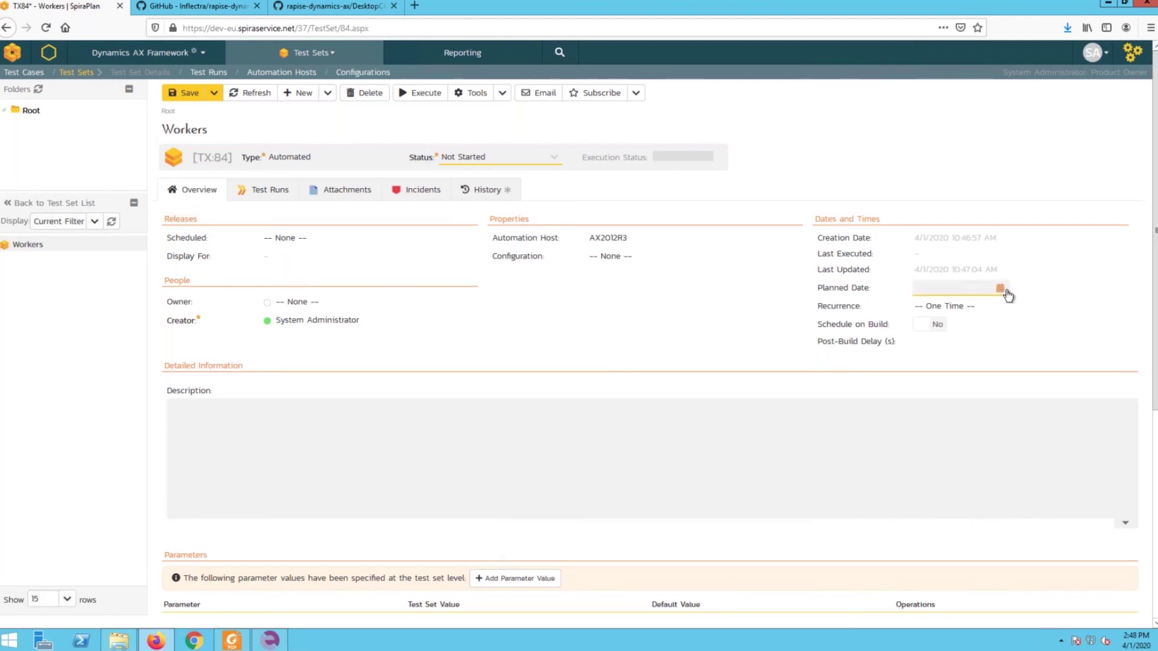
click(1001, 289)
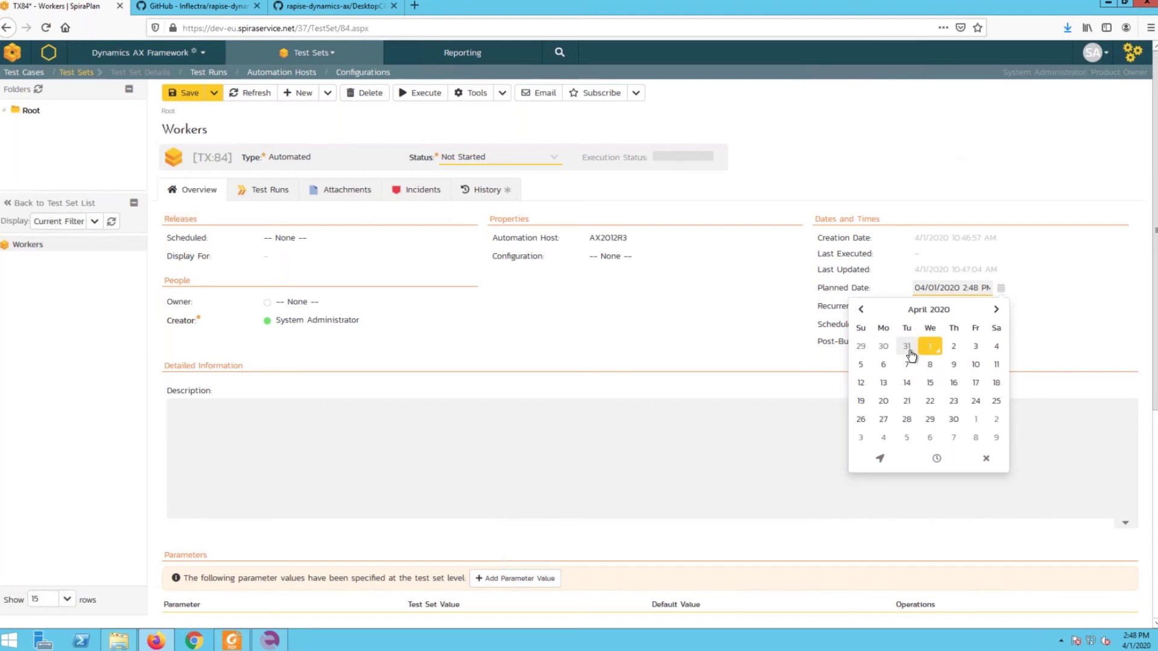
click(906, 346)
click(703, 317)
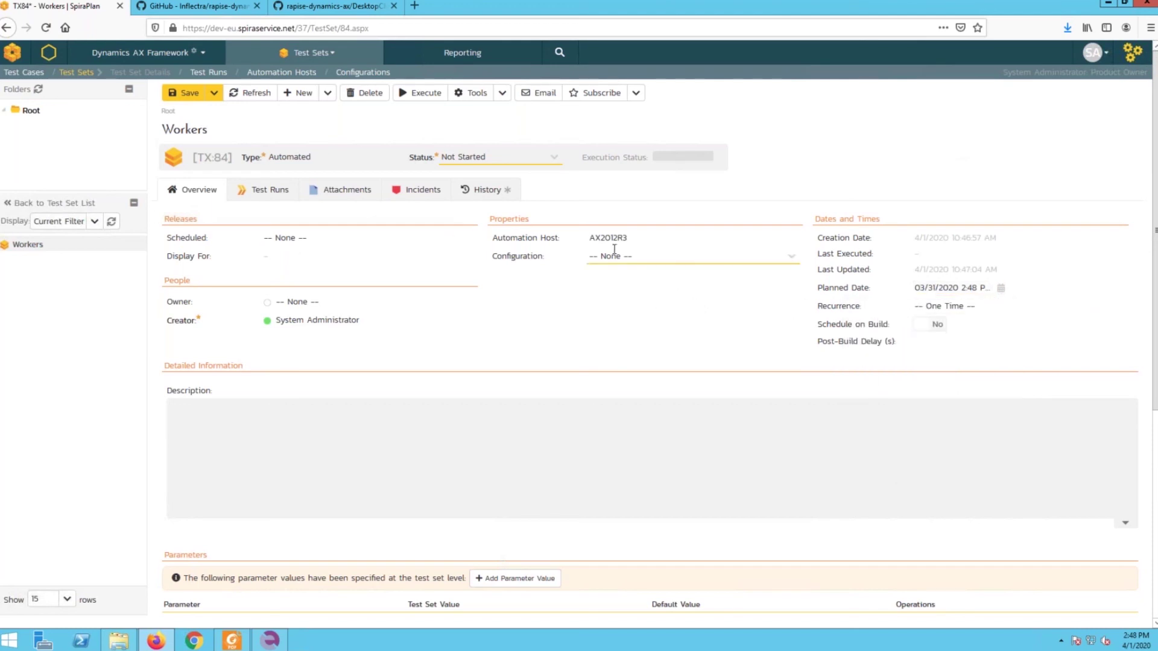
click(184, 95)
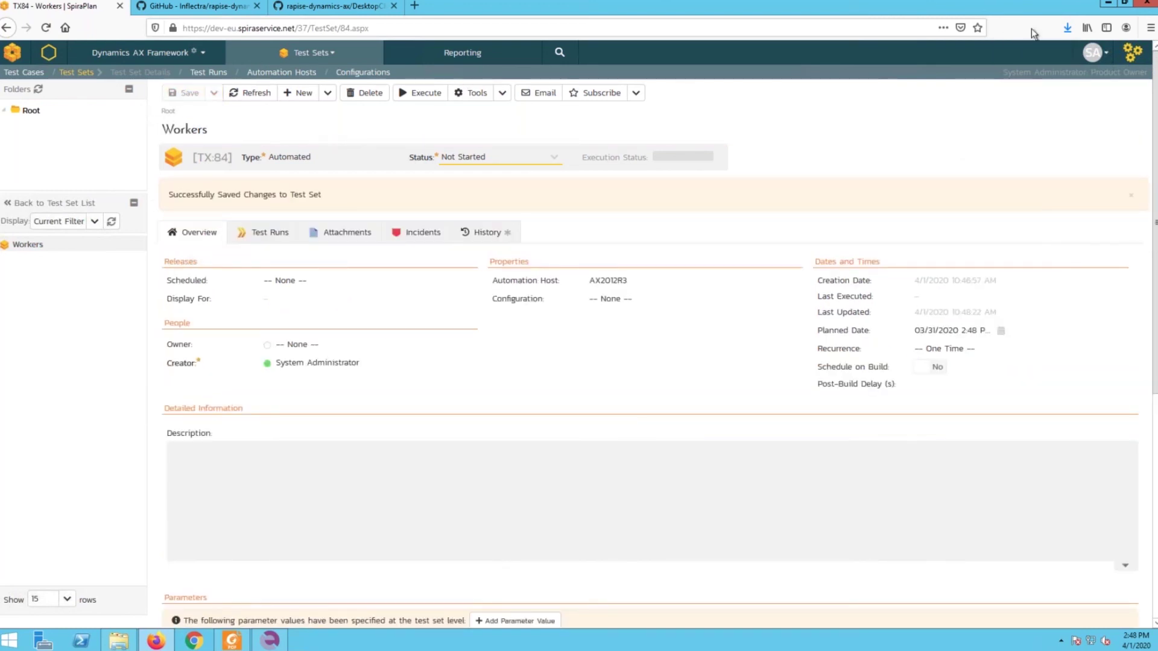
Step: Minimize Firefox, close Rapise and display the upcoming test sets status in Rapise Launcher
click(1107, 5)
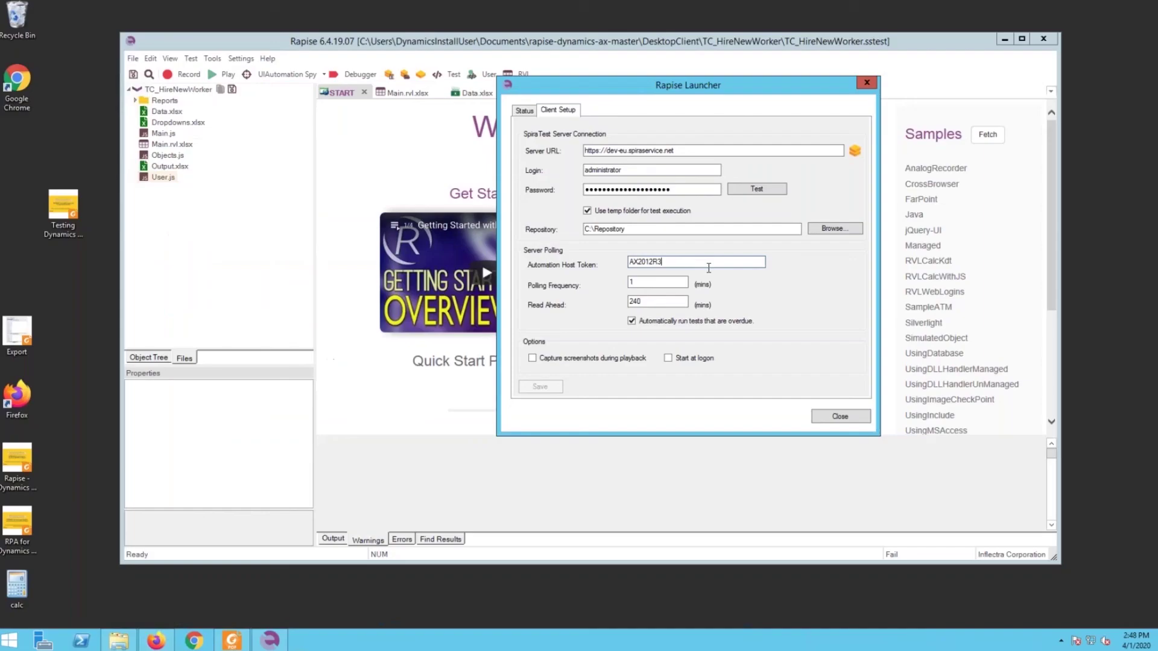
click(1038, 41)
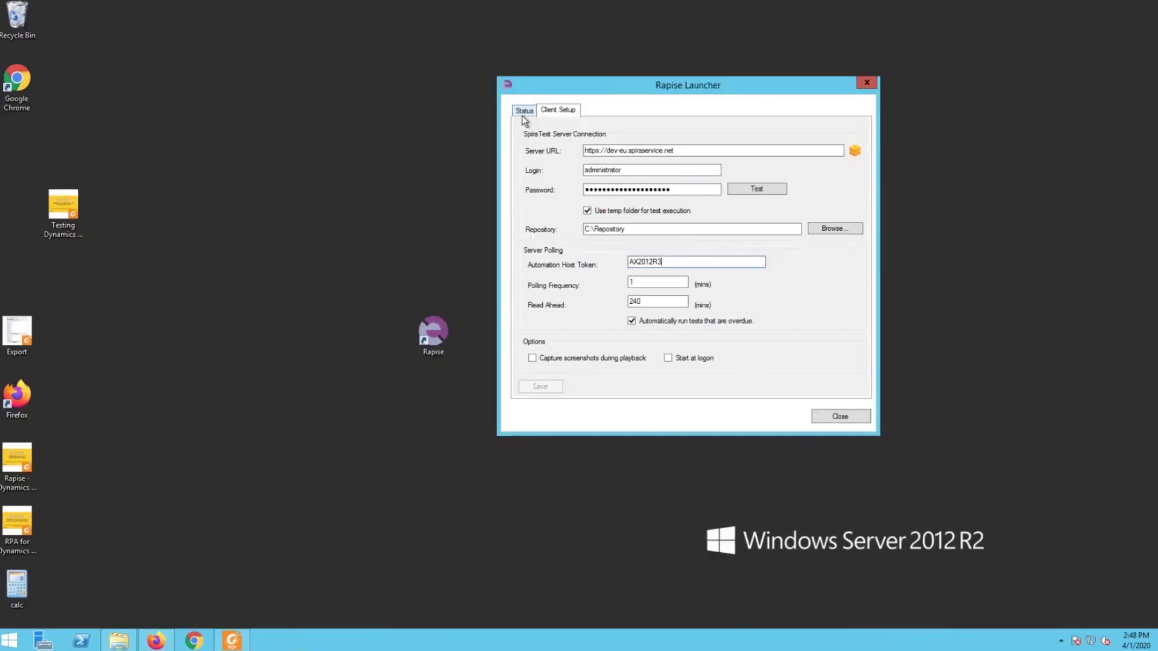
click(522, 115)
click(723, 145)
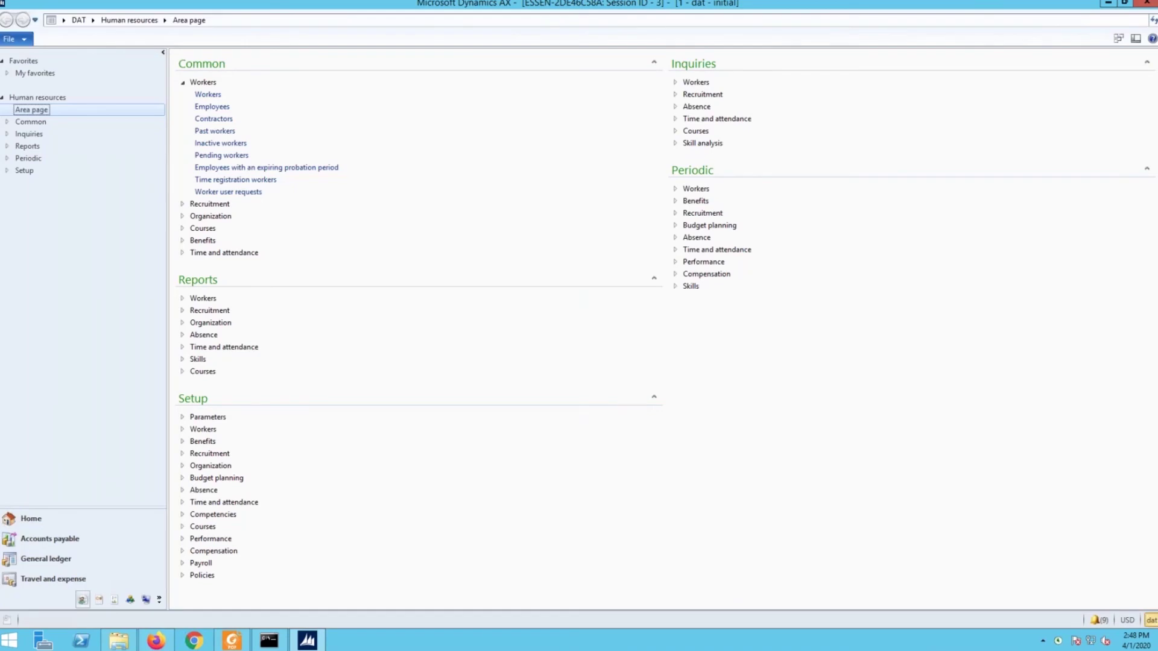
Step: Switch the current company in Dynamics AX to USSI and go through the Navigation Pane Options
click(306, 424)
click(486, 449)
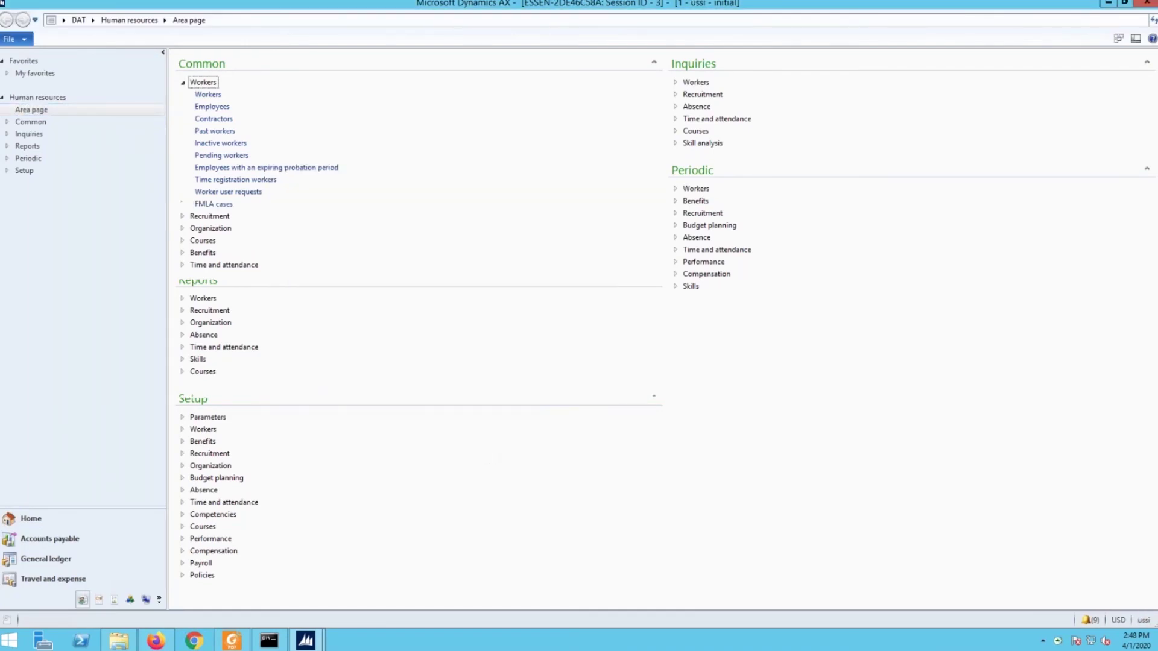
key(alt+f)
mouse_move(70, 209)
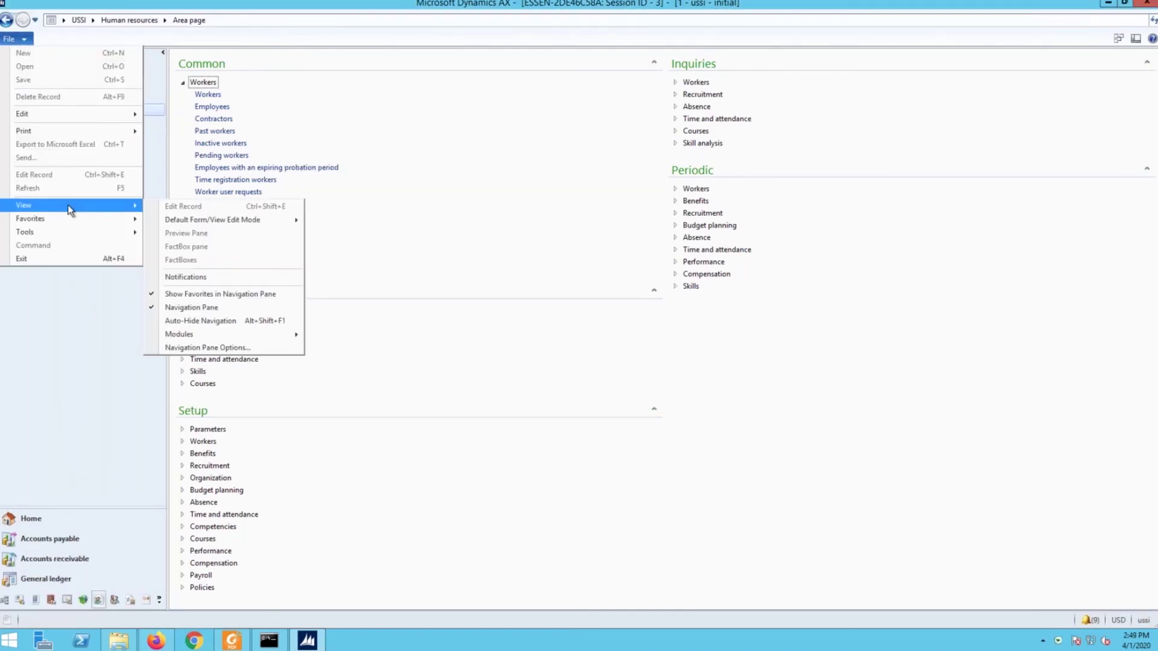
click(207, 348)
scroll(304, 270, down, 3)
scroll(303, 271, down, 2)
click(323, 332)
Step: Go to USSI/Human resources/Common/Workers/Workers and hire a new employee in the ussi legal entity, added as a new person
click(341, 20)
text(USSI/Human resources/Common/Workers/Workers)
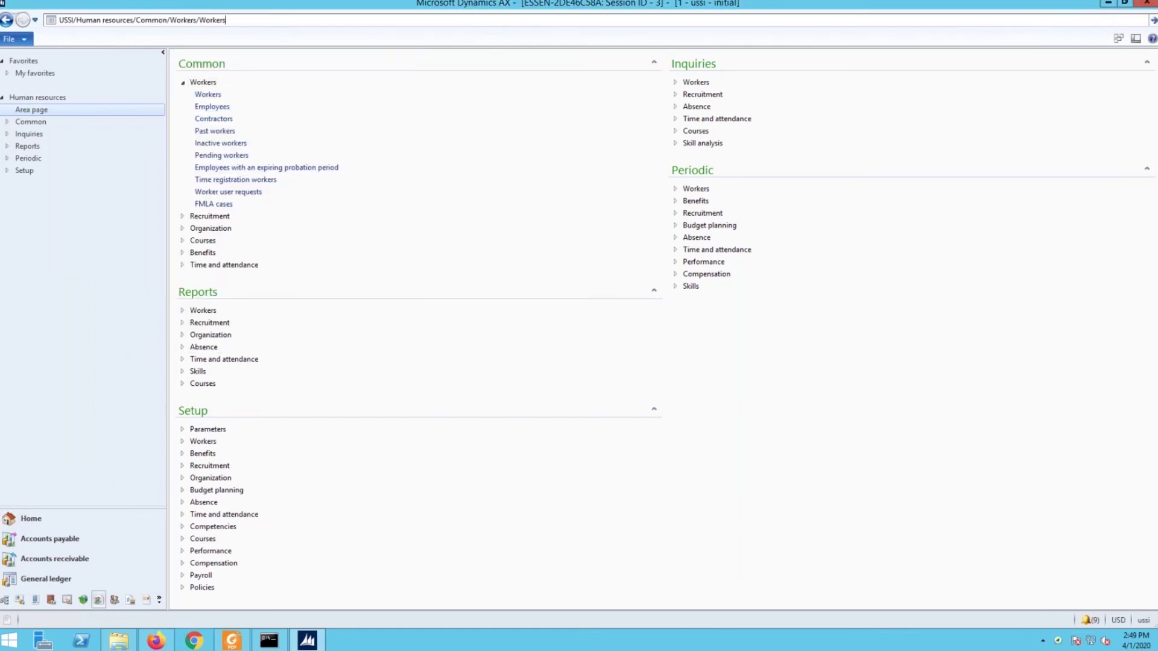
key(Return)
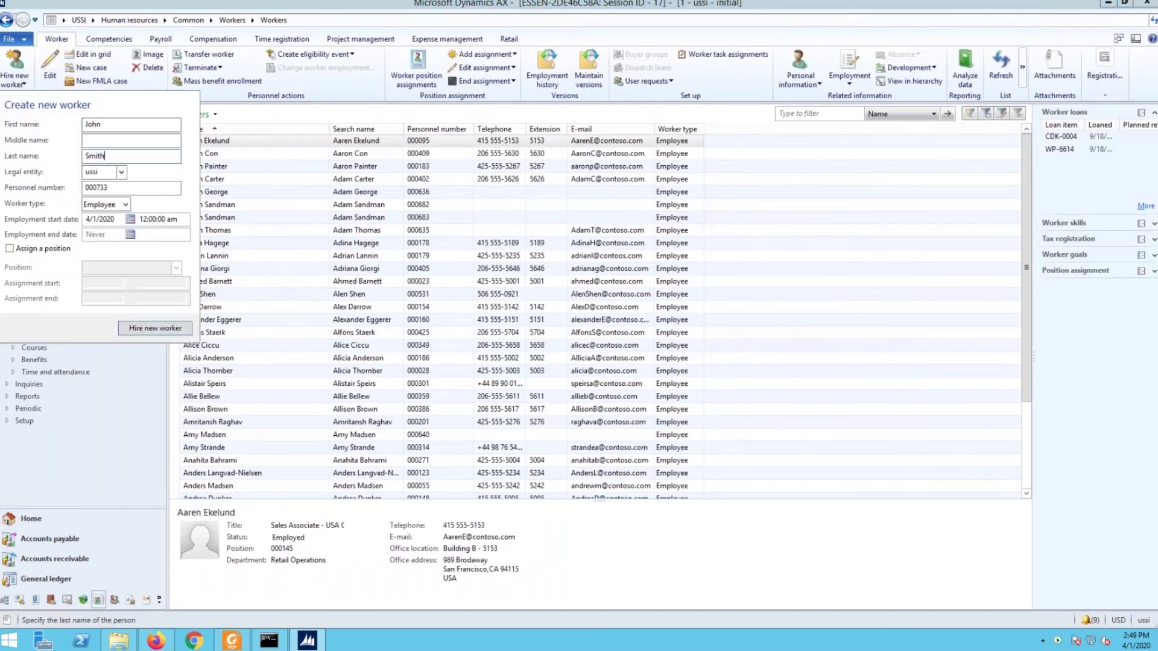
key(Return)
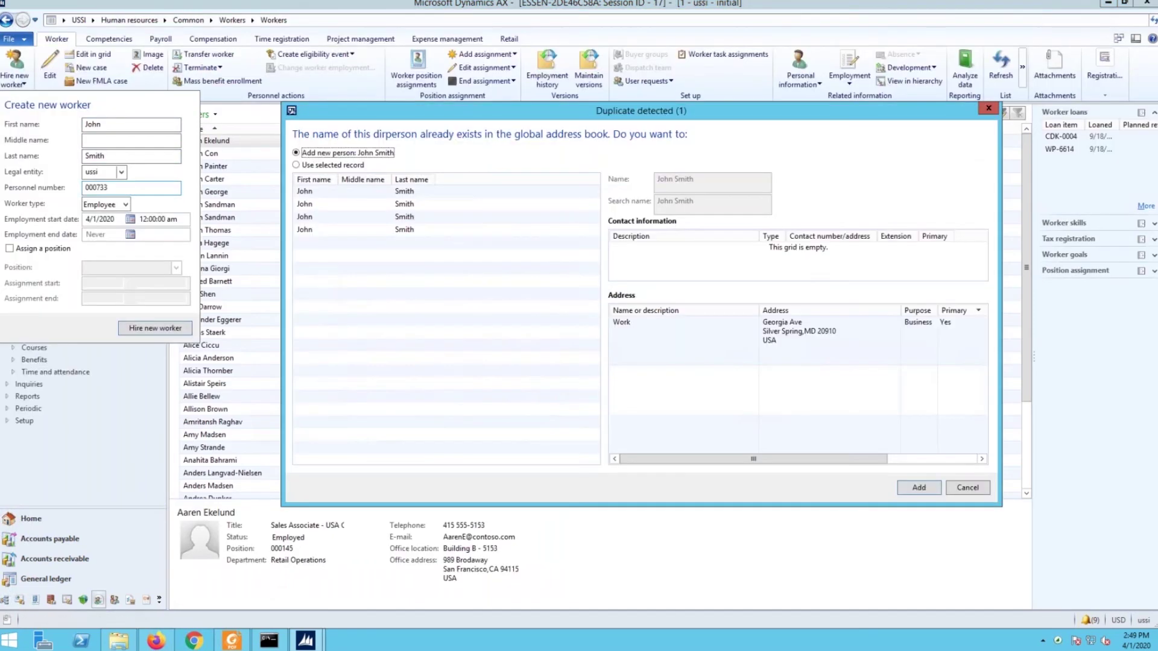
key(Return)
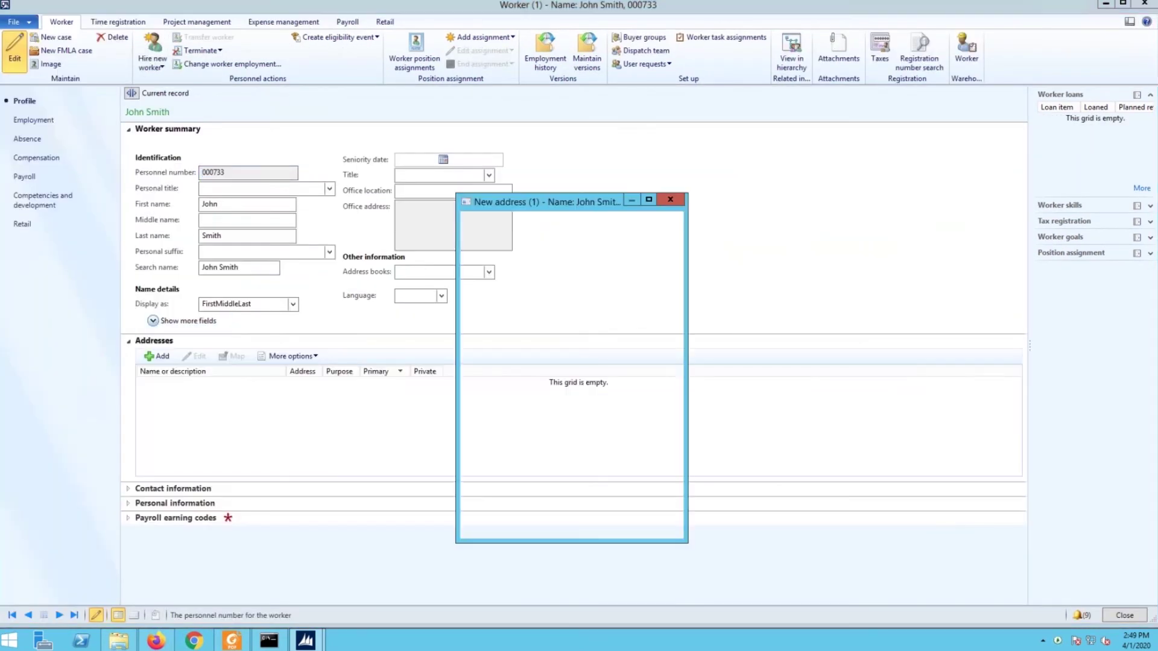
Step: Add an address with ZIP code and street to the new worker's record and close the record
click(667, 267)
click(545, 296)
click(767, 446)
click(549, 321)
text(20910)
click(610, 355)
text(Georgia Ave)
click(603, 524)
click(1123, 615)
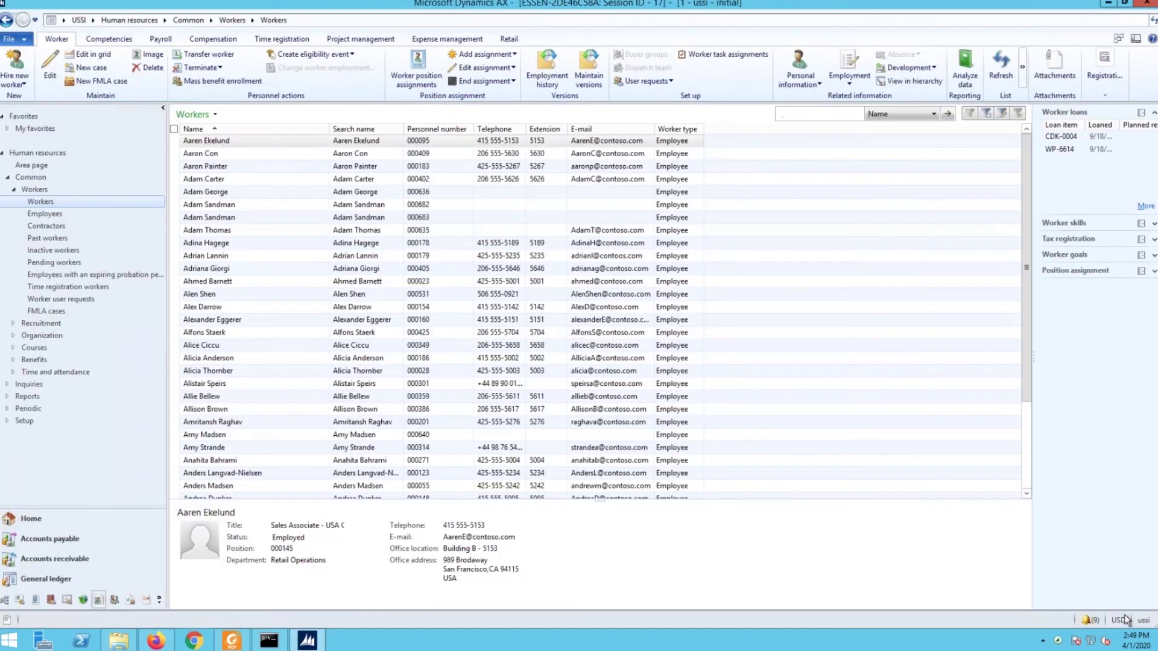
Step: Filter the workers list by the hired worker's full name, delete the first matching record and close Dynamics AX
text(John Smith)
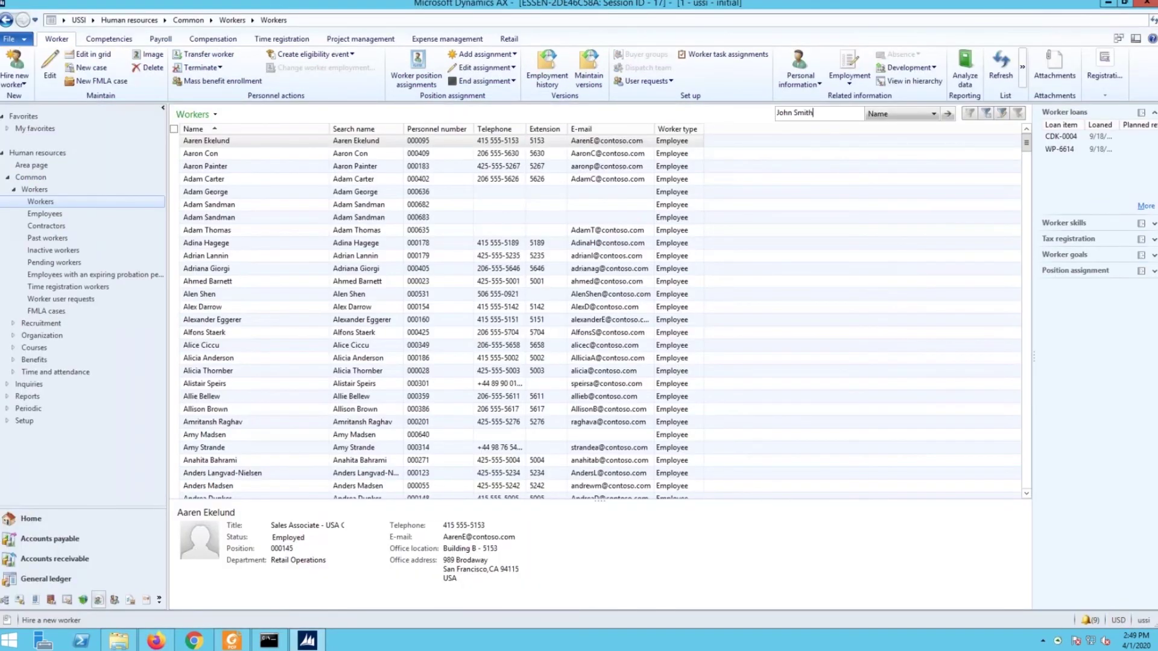
click(947, 113)
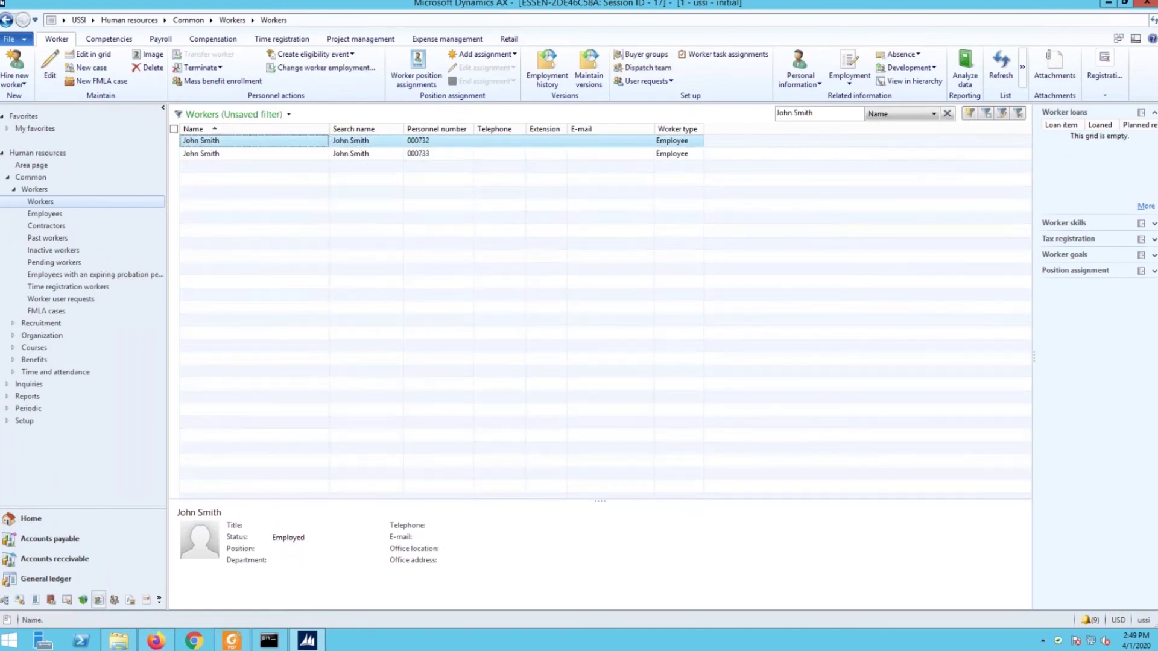
click(148, 68)
click(612, 360)
click(1147, 4)
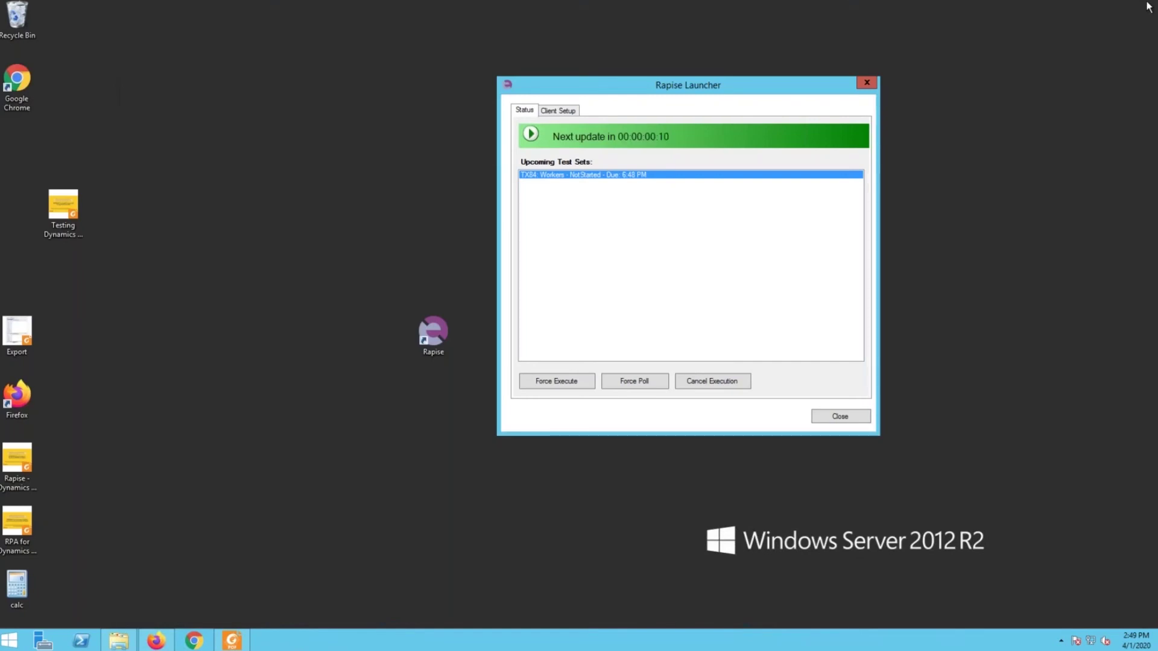
Step: Switch to Firefox, refresh the Workers test set's test runs and open the HireNewWorker run
click(155, 641)
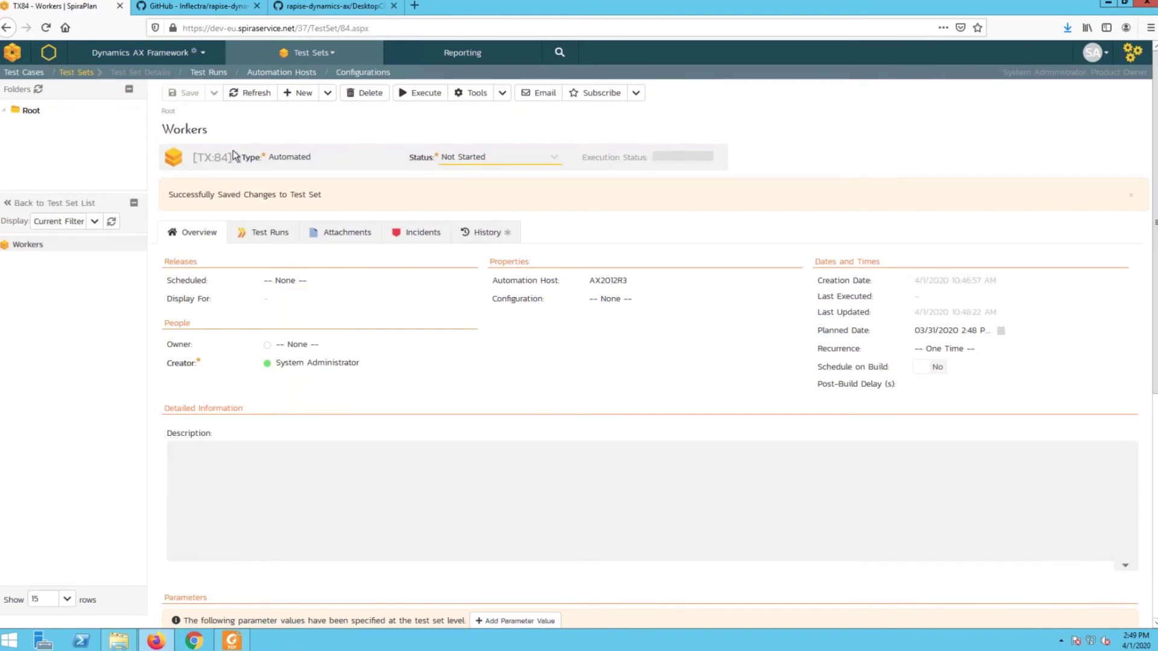
click(266, 240)
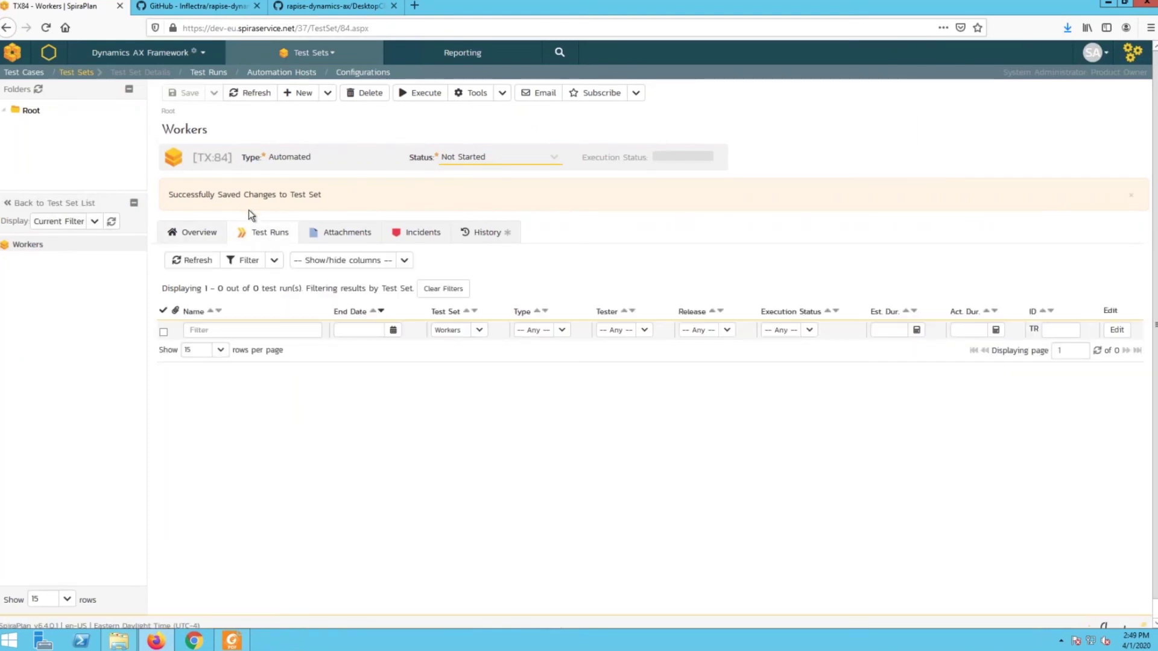
click(184, 265)
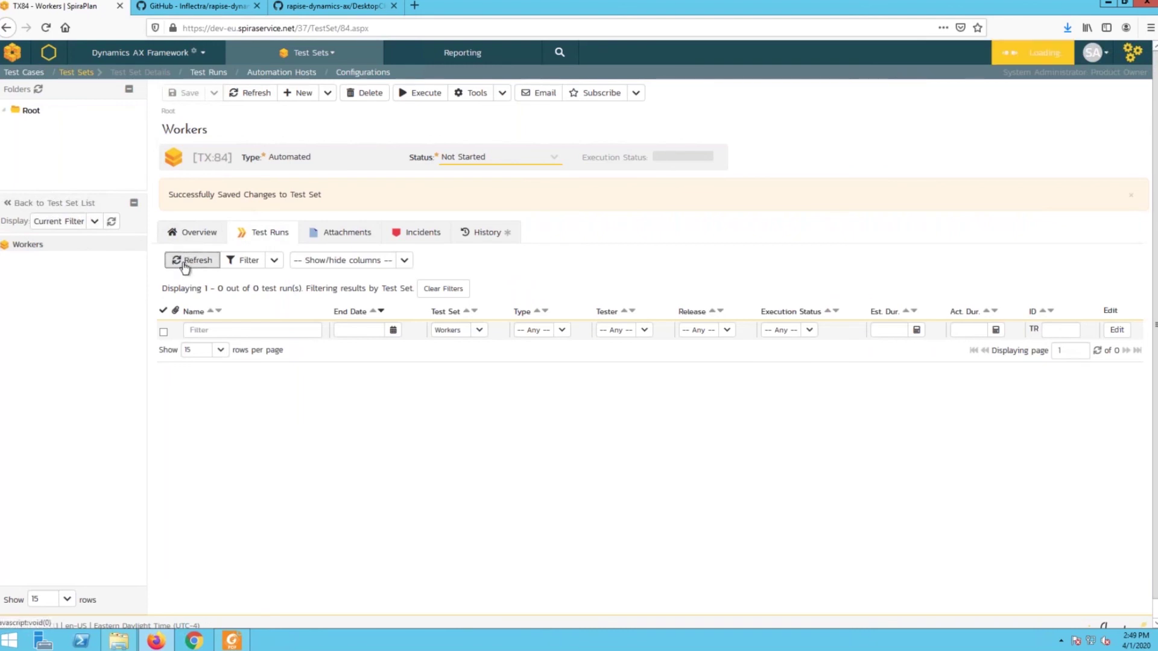
mouse_move(209, 356)
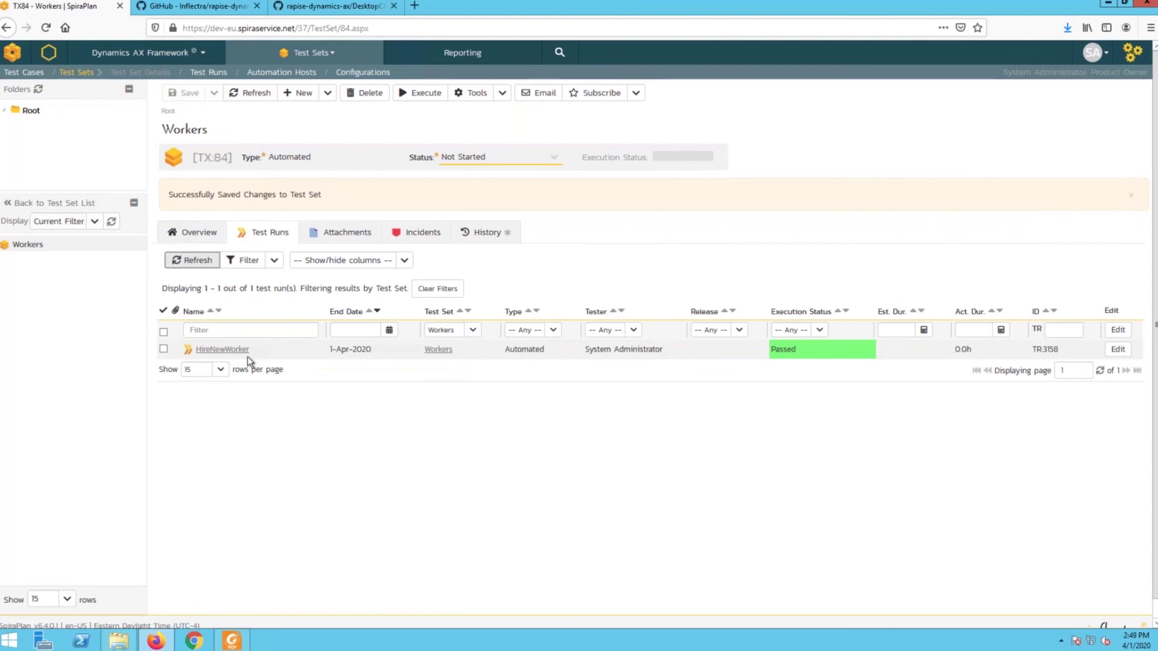
click(208, 349)
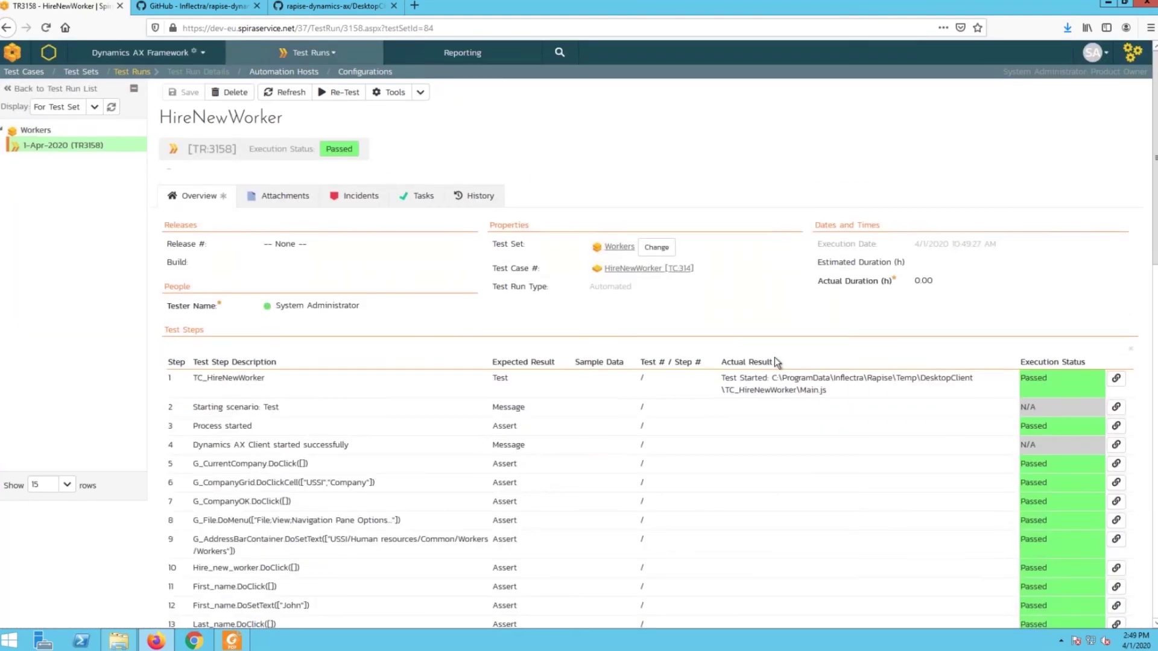
Step: Review the HireNewWorker run's recorded test steps, their execution statuses and the console output section
scroll(774, 357, down, 4)
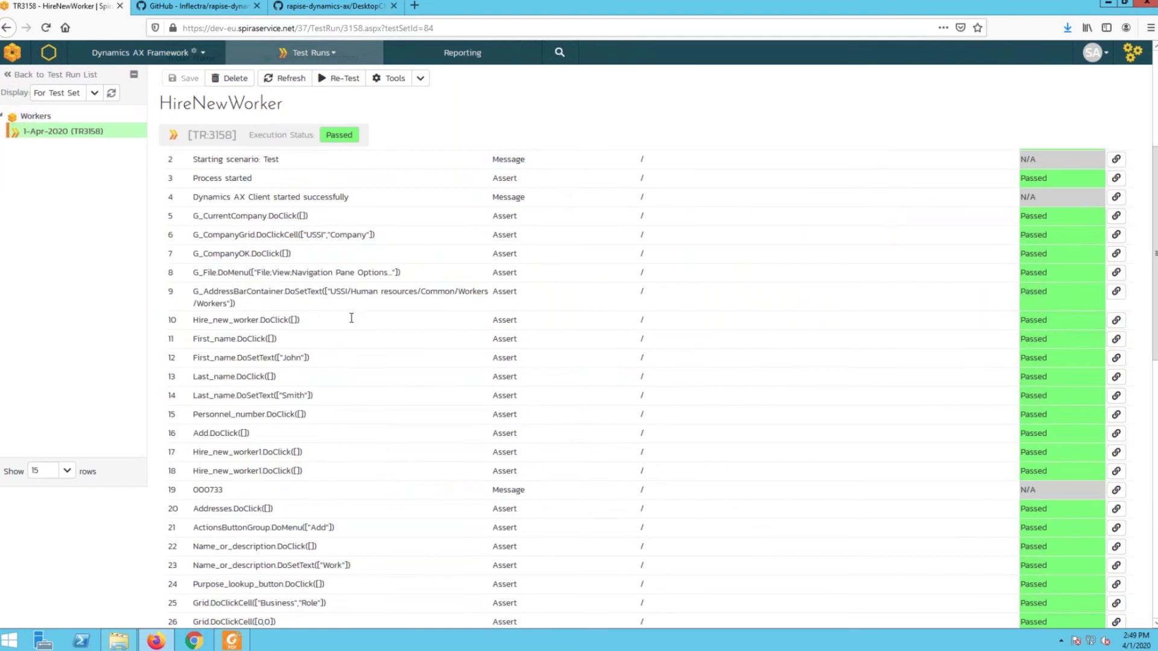
scroll(428, 459, down, 7)
scroll(439, 452, down, 2)
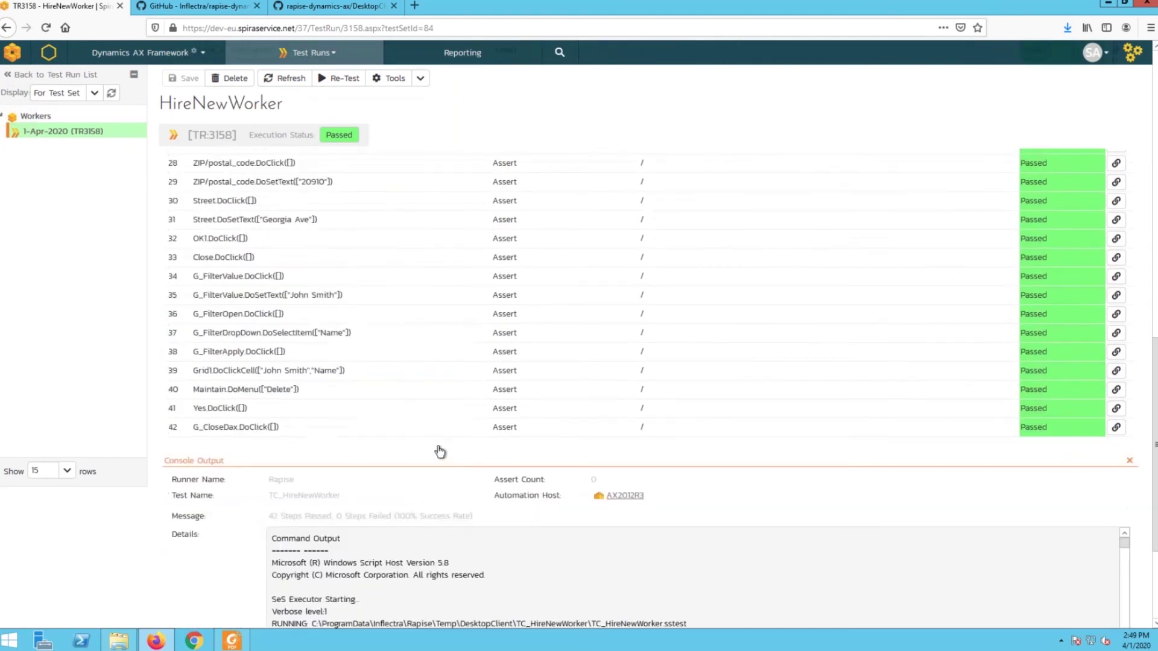
scroll(563, 522, up, 6)
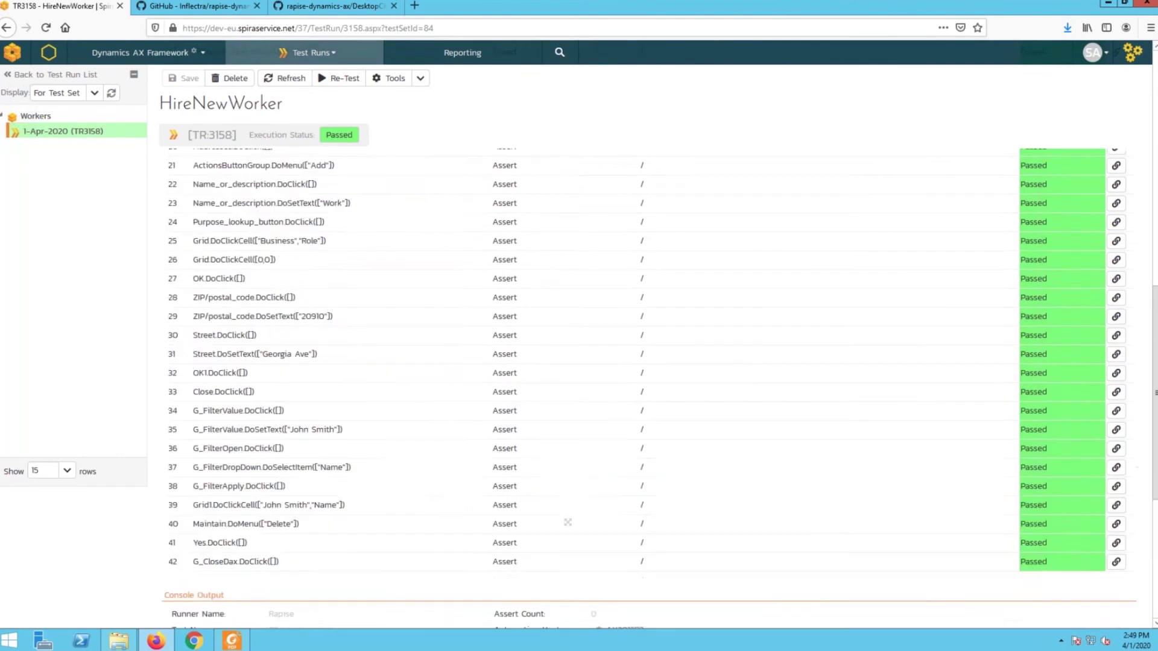
Step: Minimize Firefox, close Rapise Launcher and open Rapise in a maximized window
click(1110, 5)
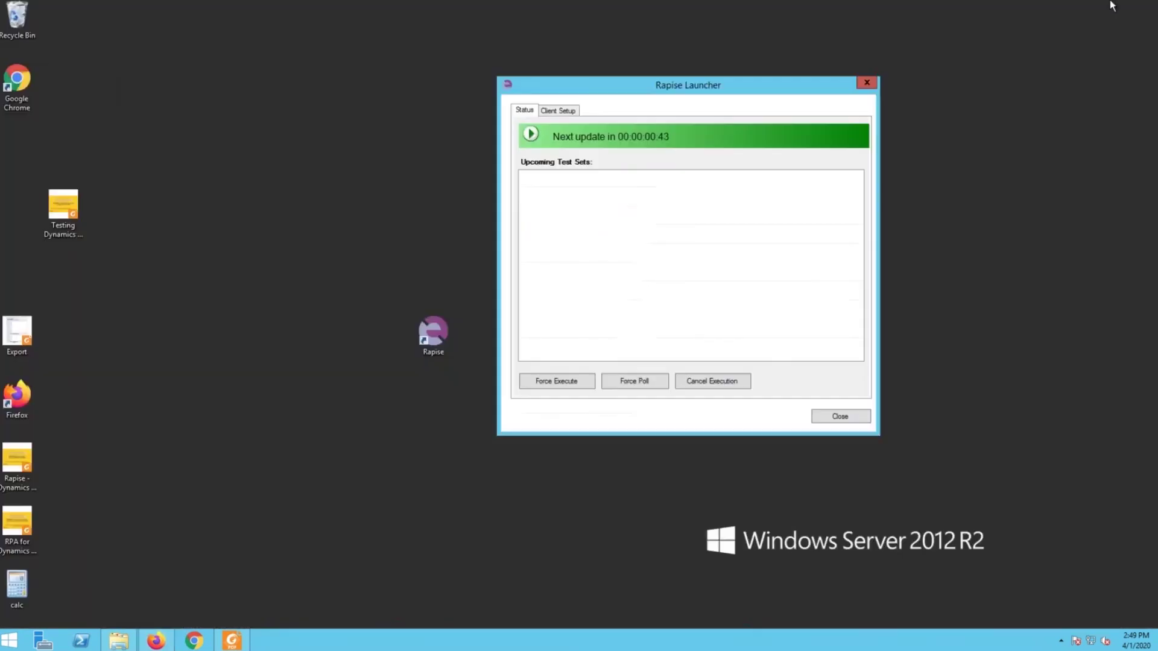
click(851, 416)
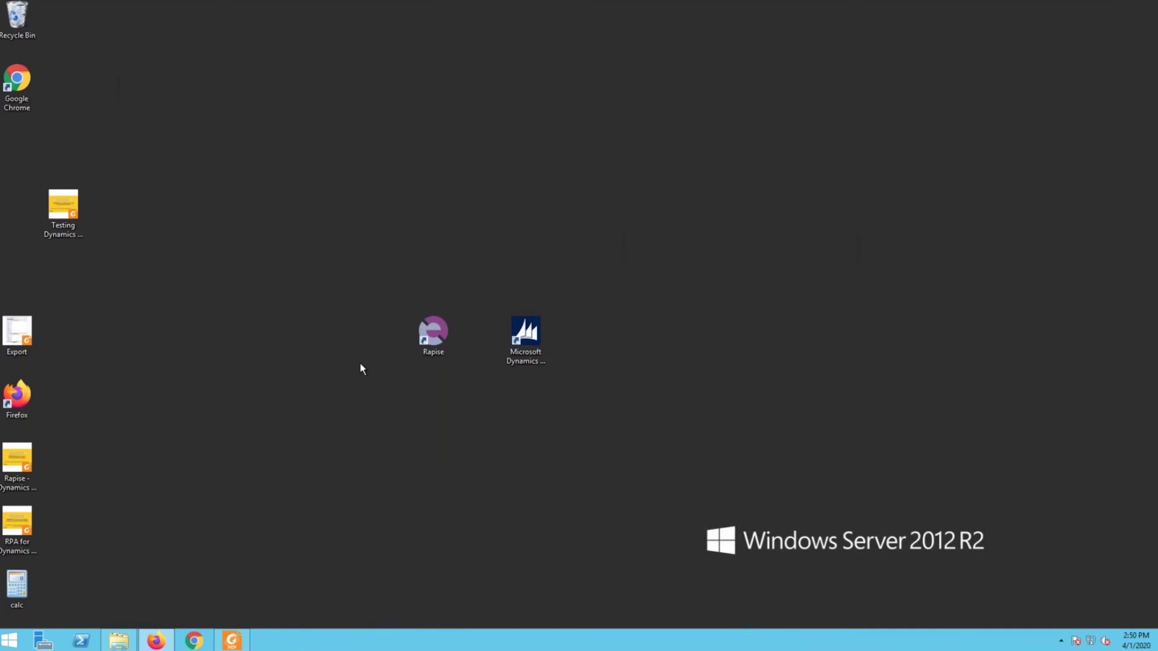
double_click(420, 334)
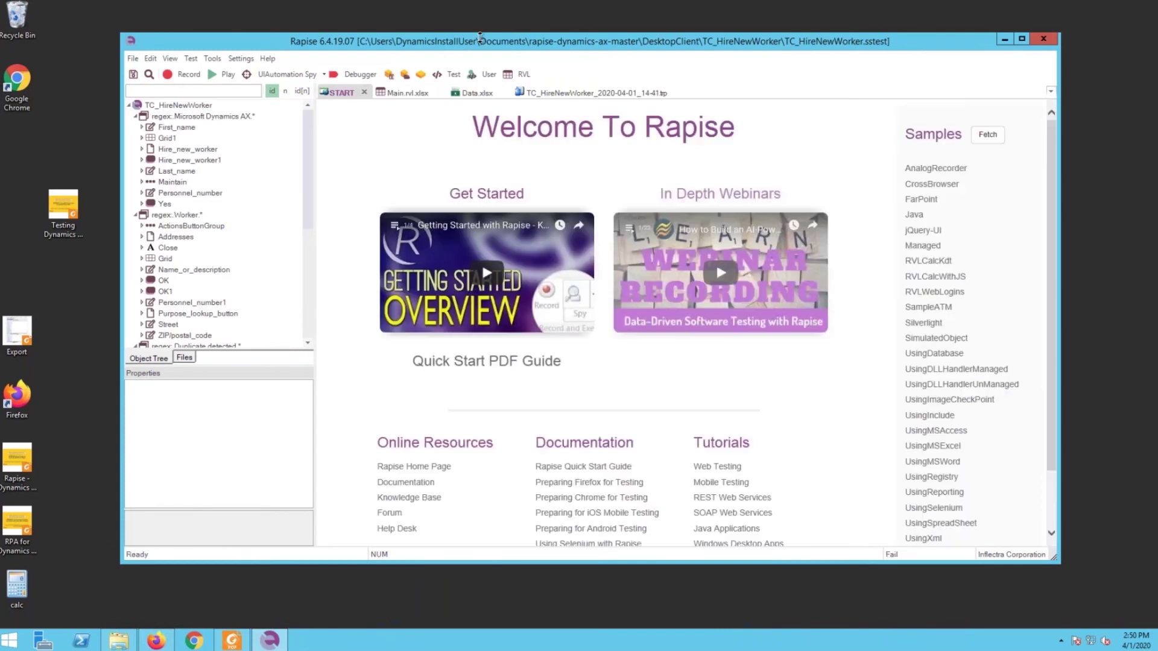
double_click(479, 37)
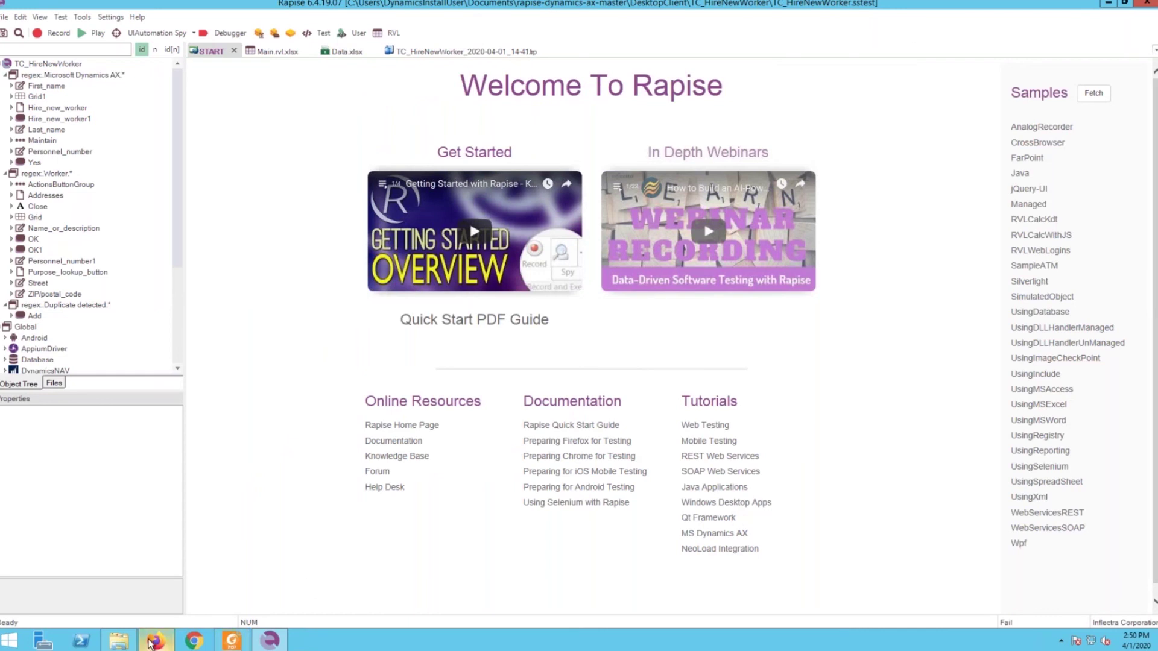
Step: Switch to Firefox, view the Inflectra rapise-dynamics-ax repository on GitHub and return to the HireNewWorker test run
click(156, 641)
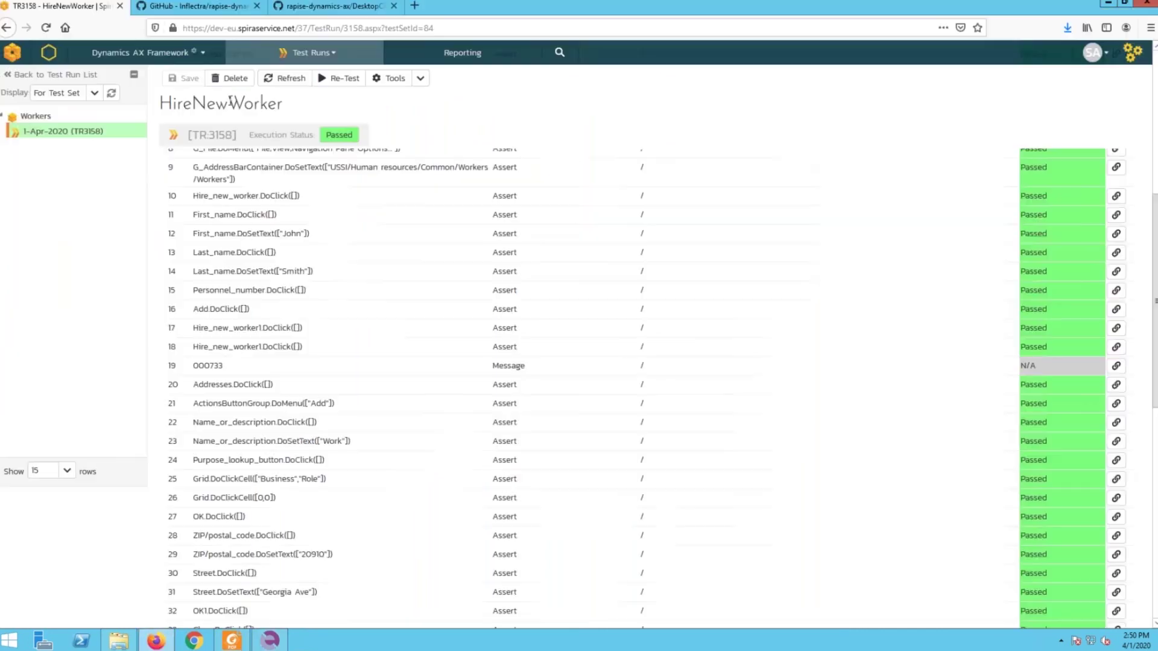
click(186, 13)
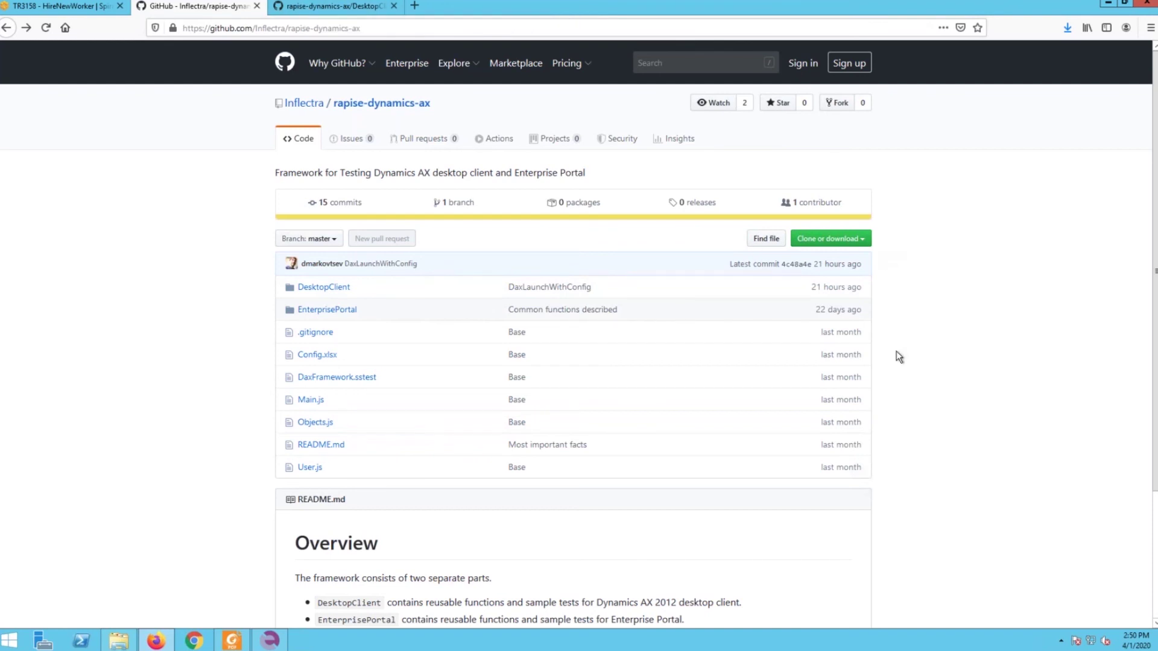
click(45, 6)
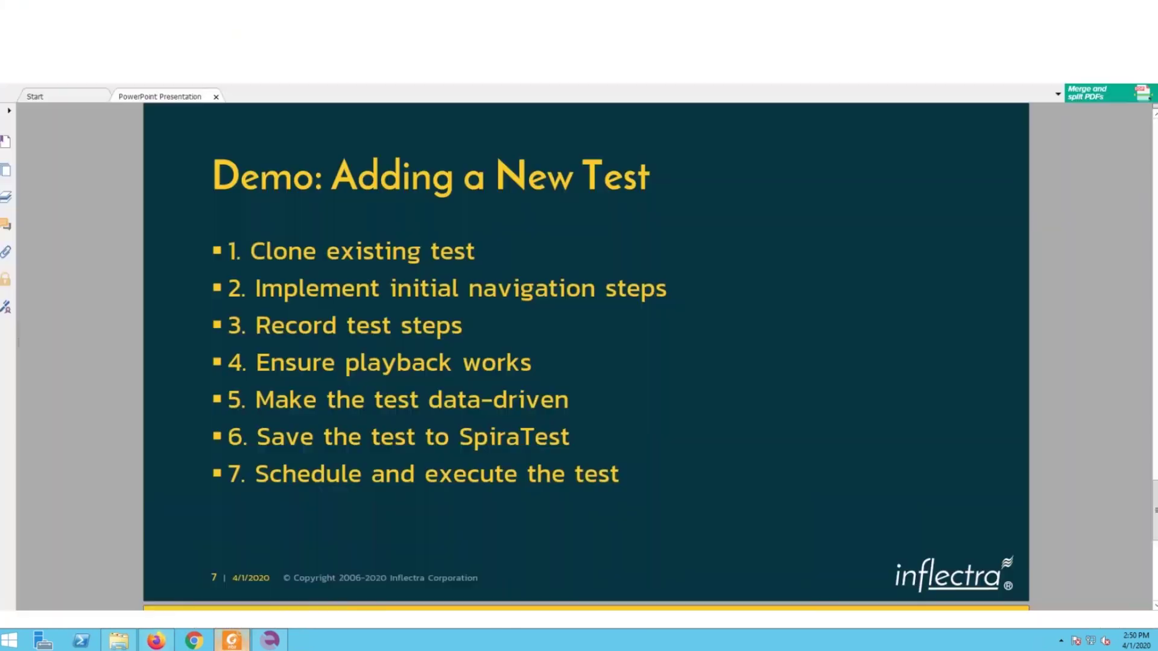
Step: Show the Foxit Reader presentation full screen, advance to the Q&A slide, then leave full screen and minimize the reader
key(F11)
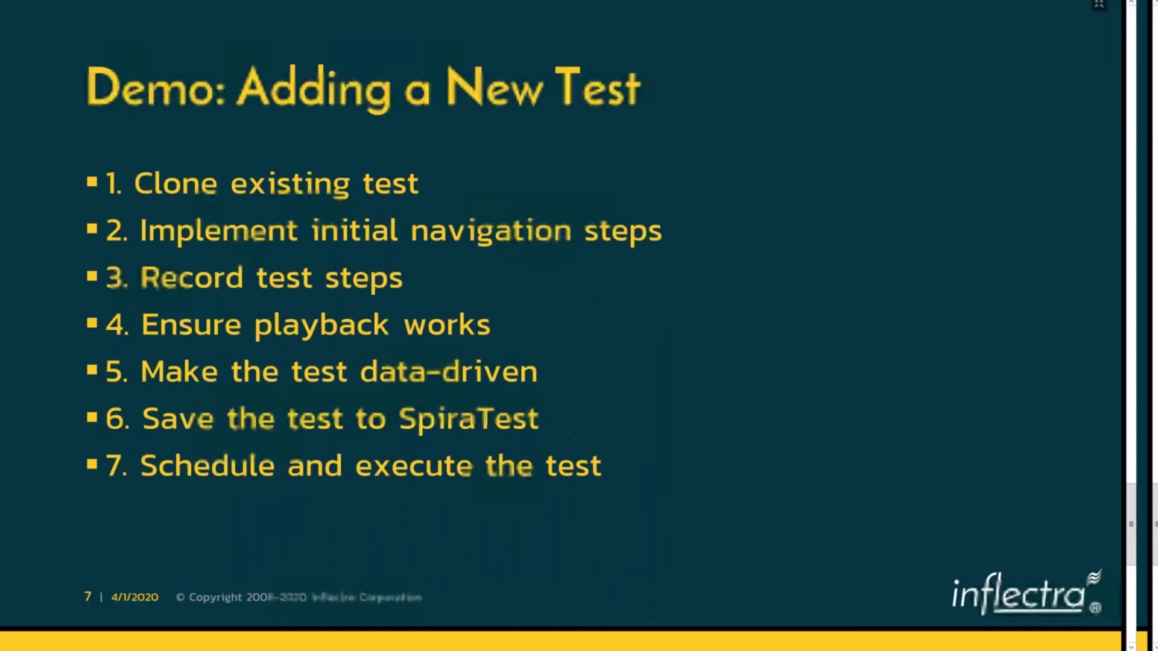
key(Right)
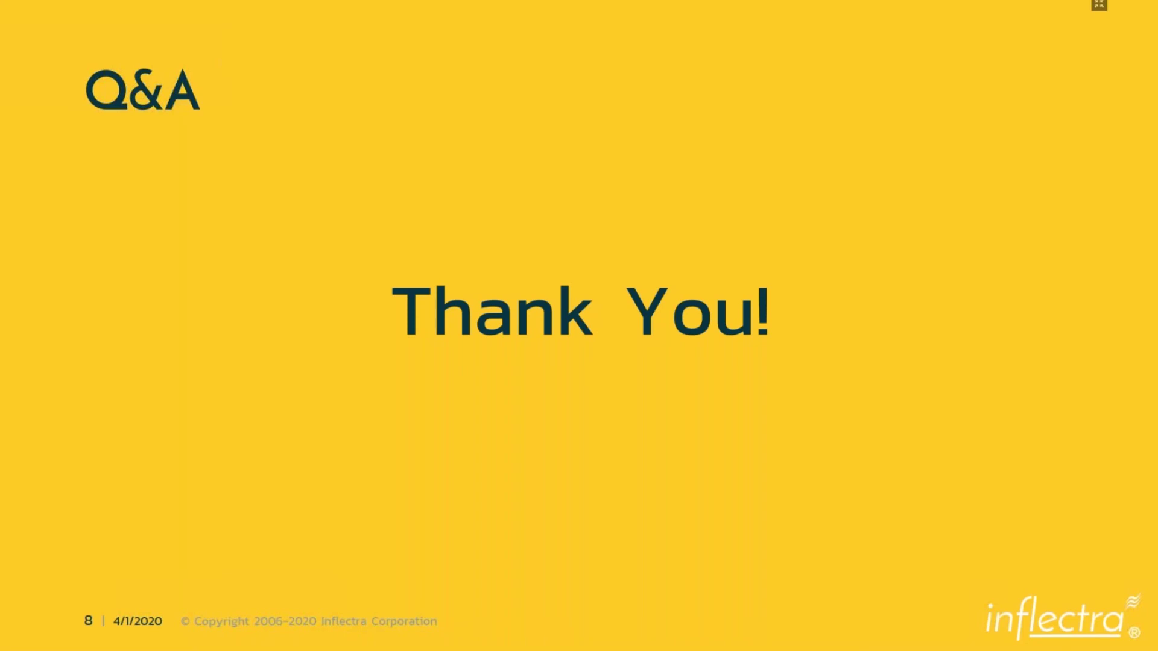
key(Escape)
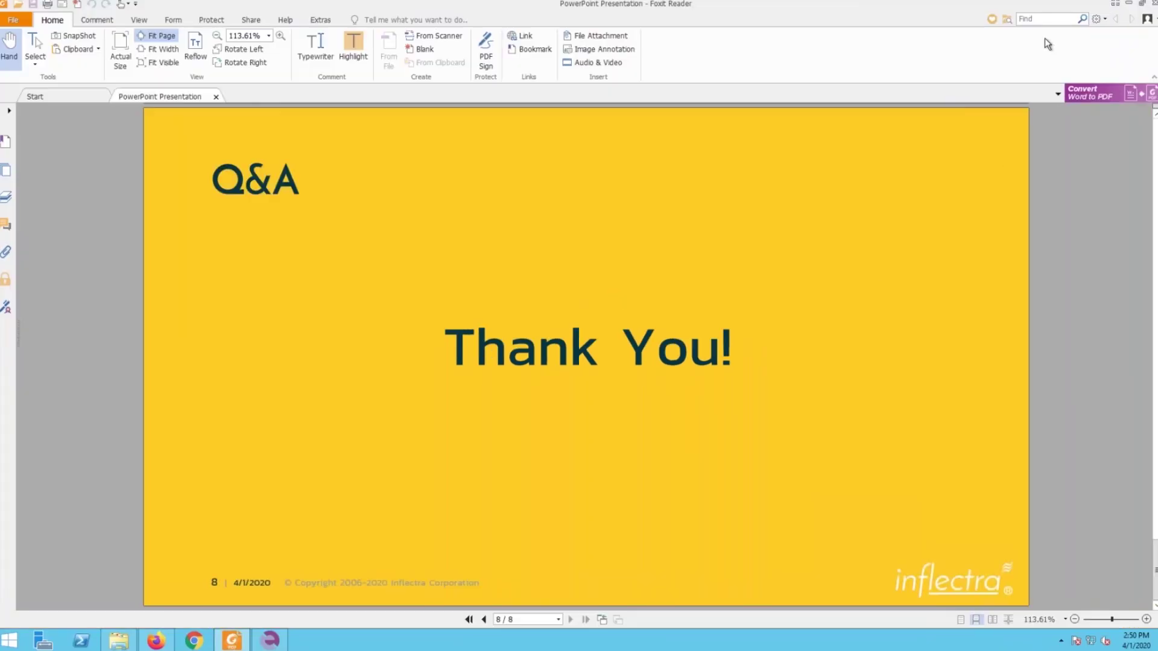
click(1128, 3)
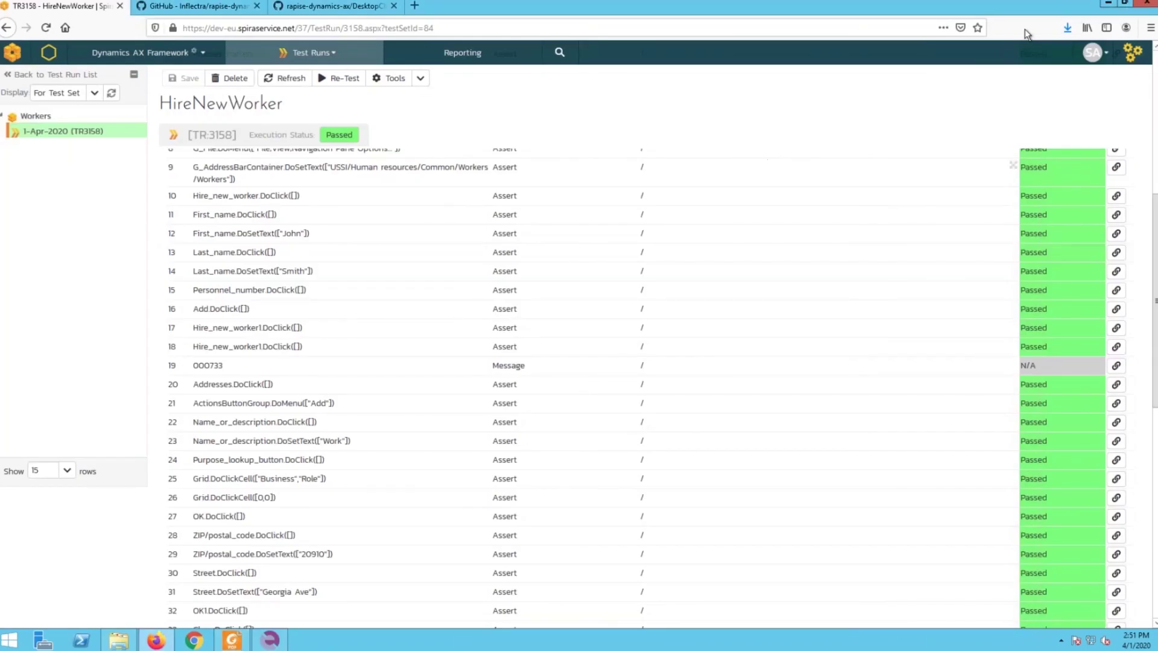
Step: Switch to Rapise and examine the Map Range block in Main.rvl.xlsx, including its fileName and sheetName parameters
click(1107, 4)
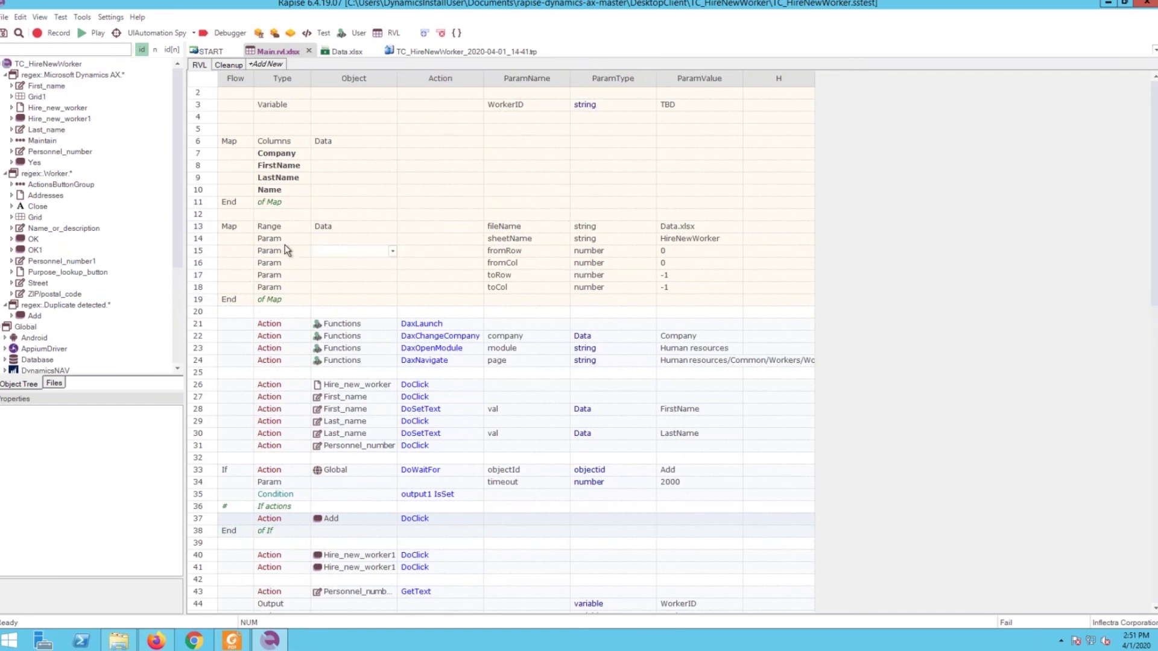
click(199, 226)
shift+click(201, 300)
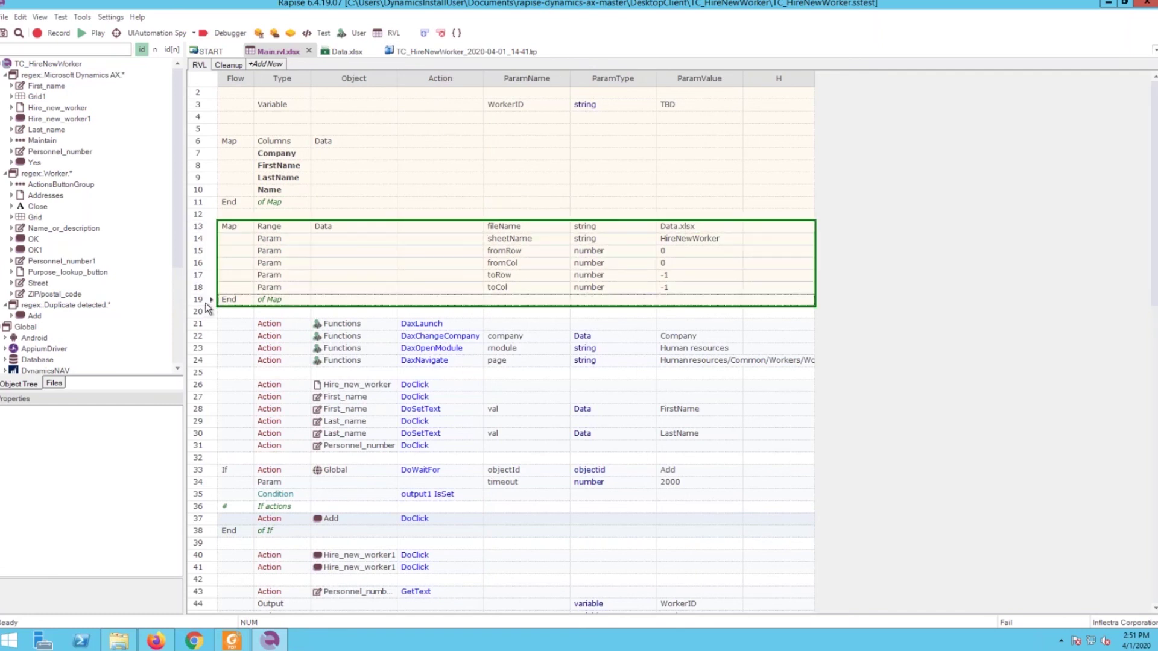
click(511, 227)
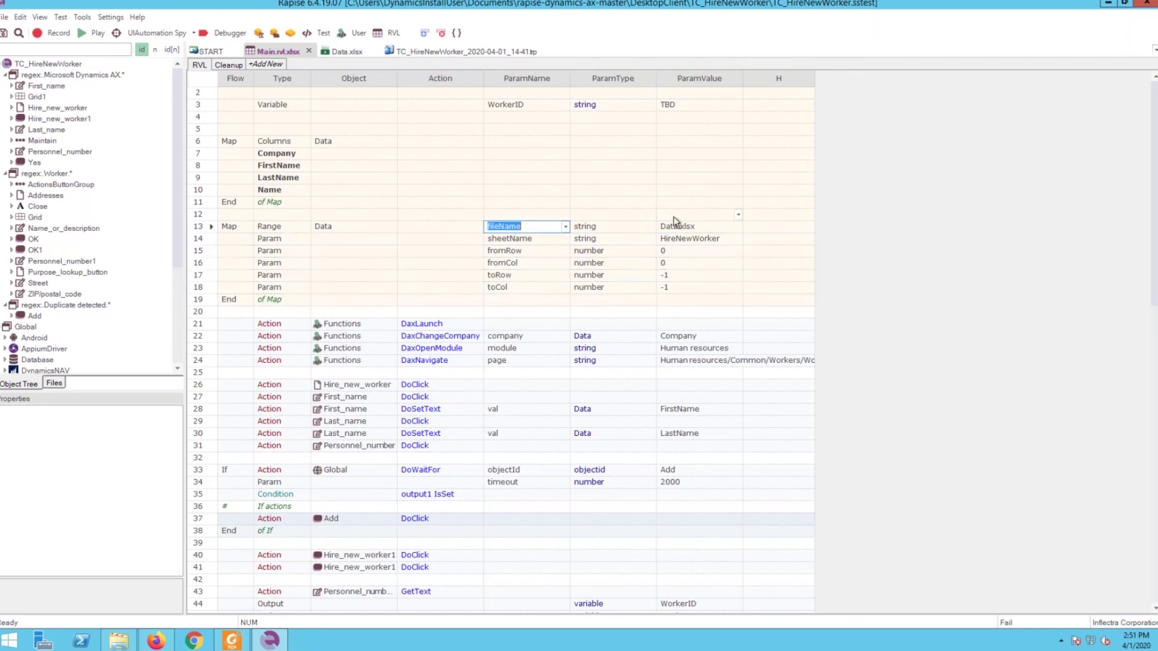
click(520, 240)
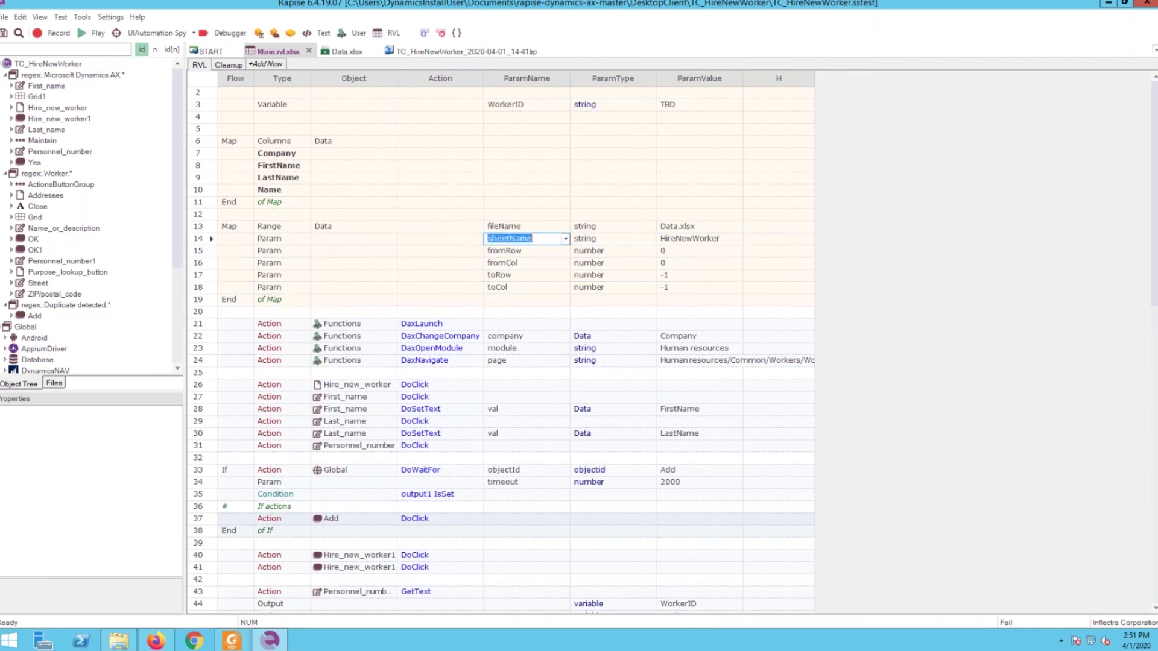
click(686, 241)
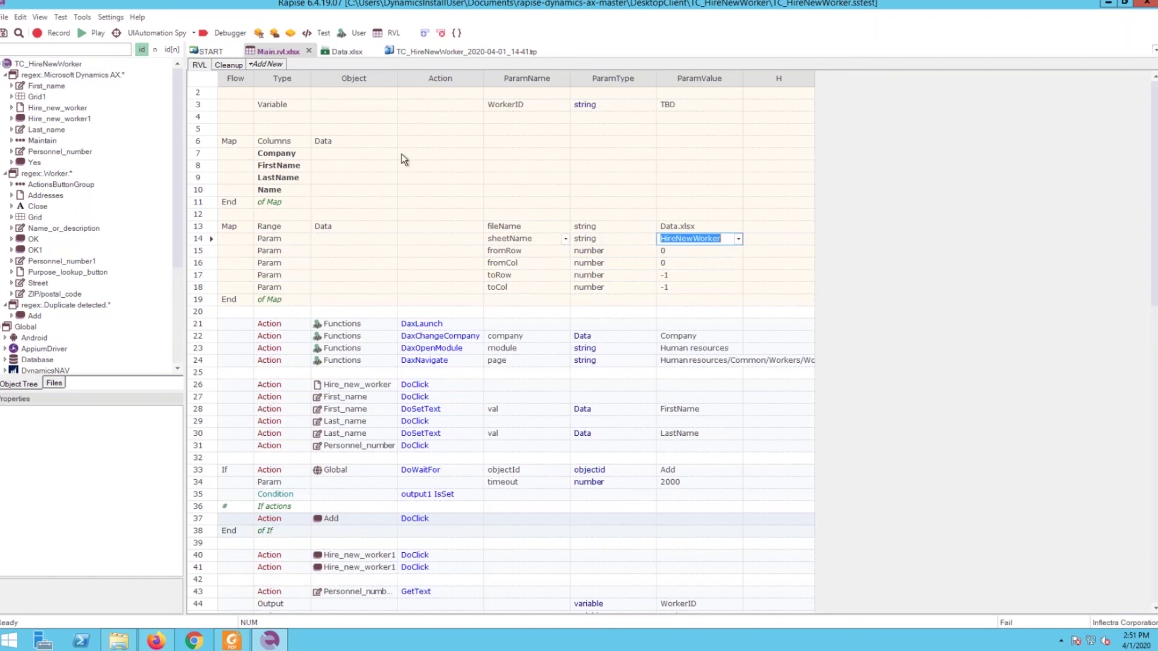
Step: View the HireNewWorker sheet in Data.xlsx and go back to the sheetName parameter in Main.rvl.xlsx
click(350, 53)
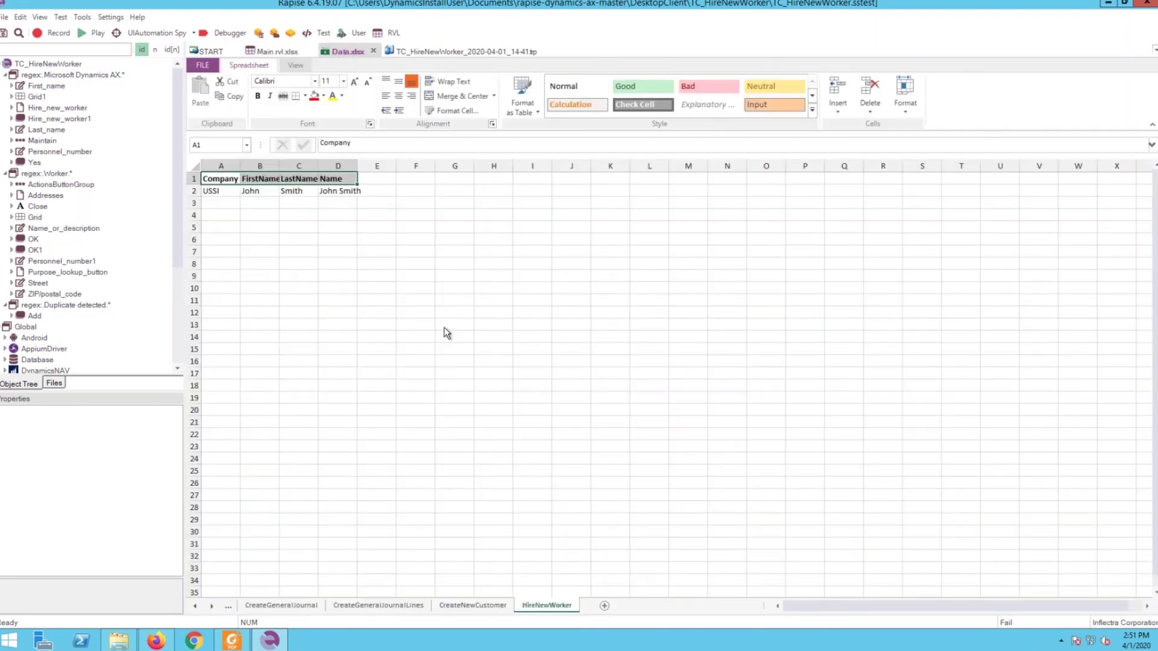
click(393, 33)
click(511, 240)
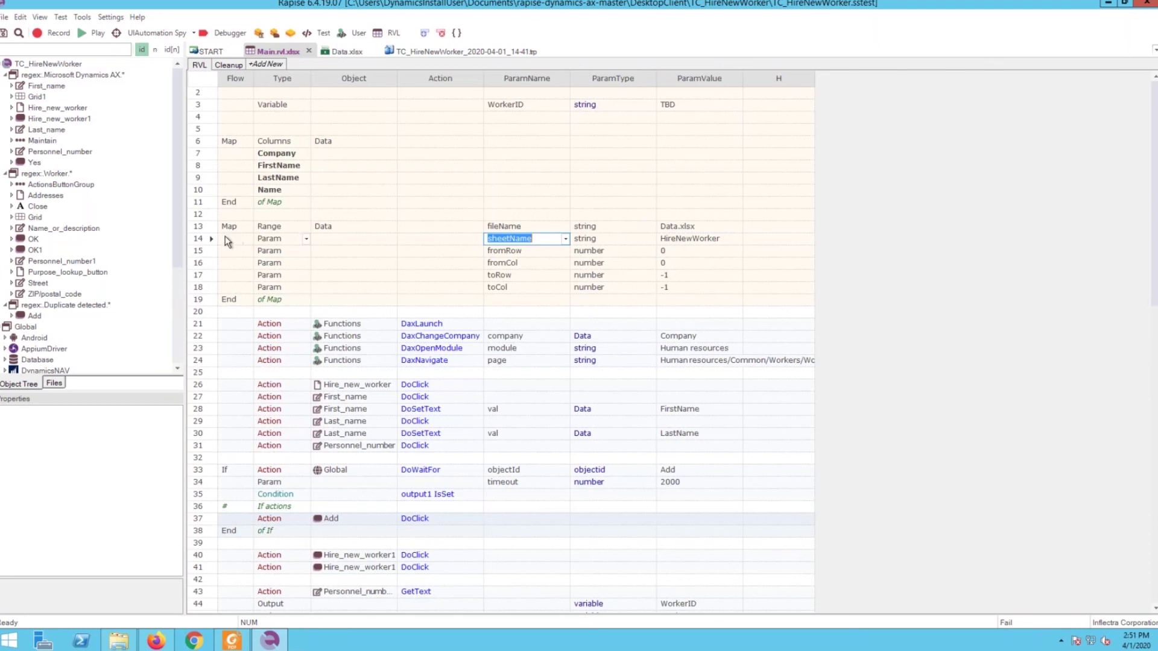
Step: Inspect the Map Range row's Data.xlsx file name and expand the global Database object to view its actions
click(211, 229)
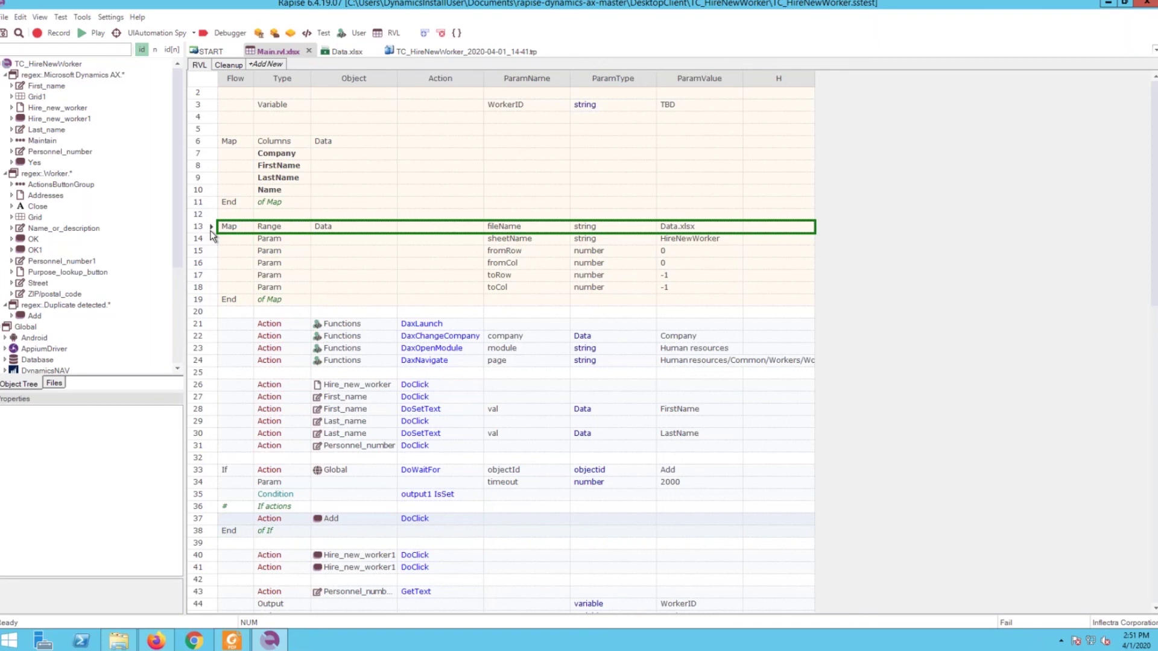
click(707, 226)
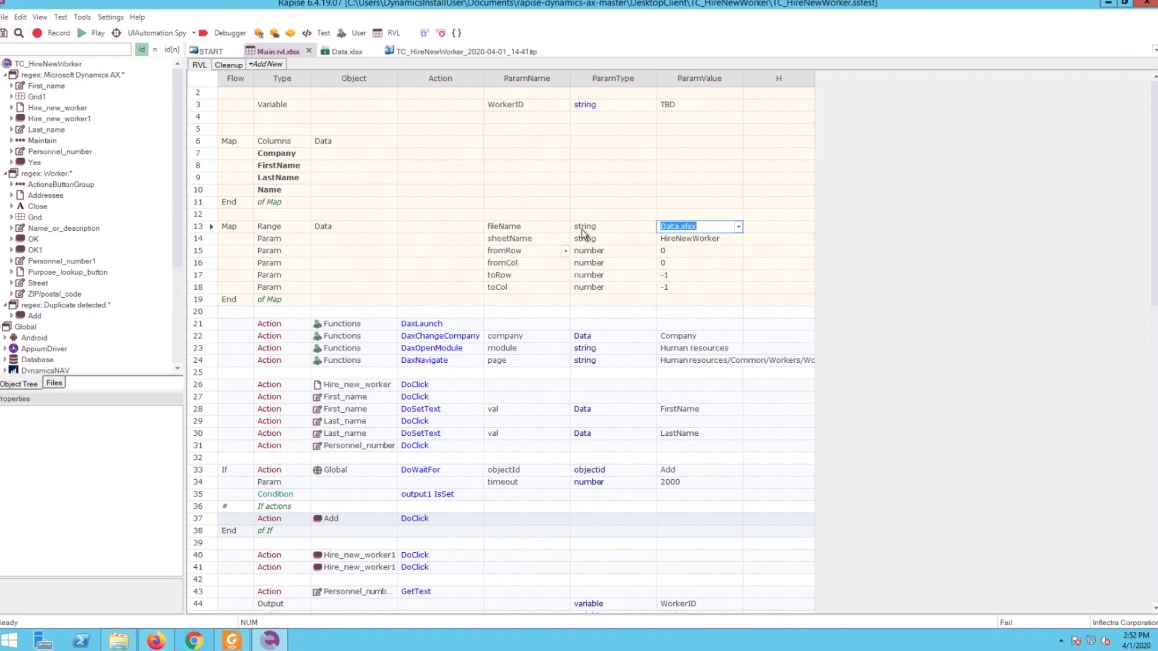
click(201, 229)
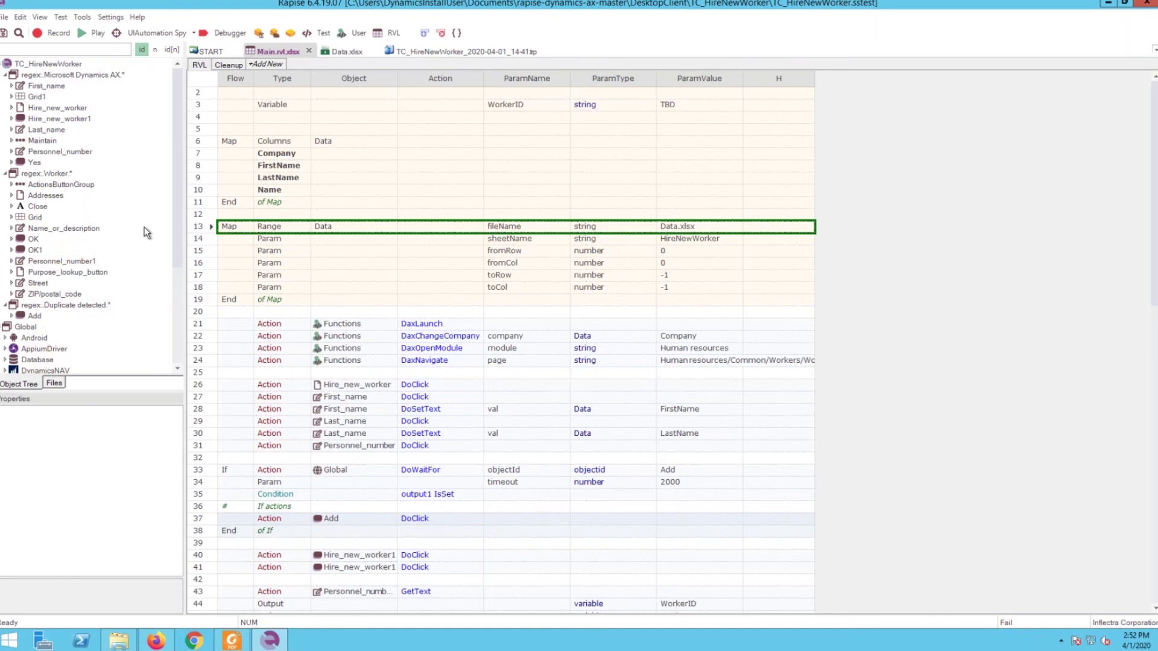
scroll(163, 272, down, 5)
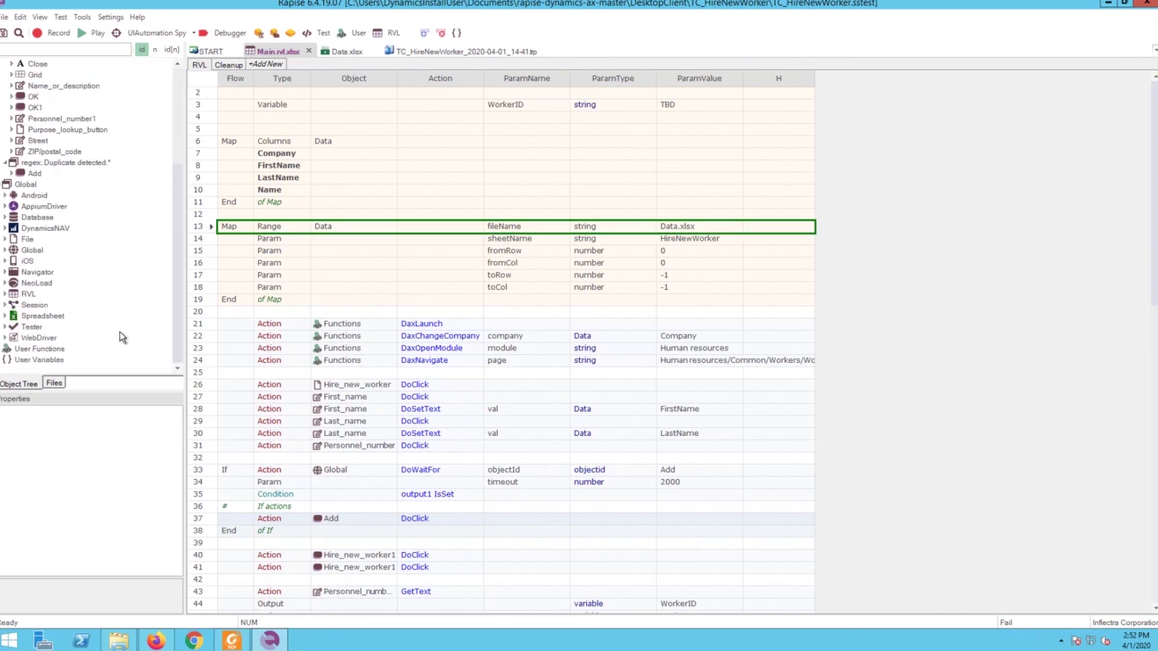
click(5, 218)
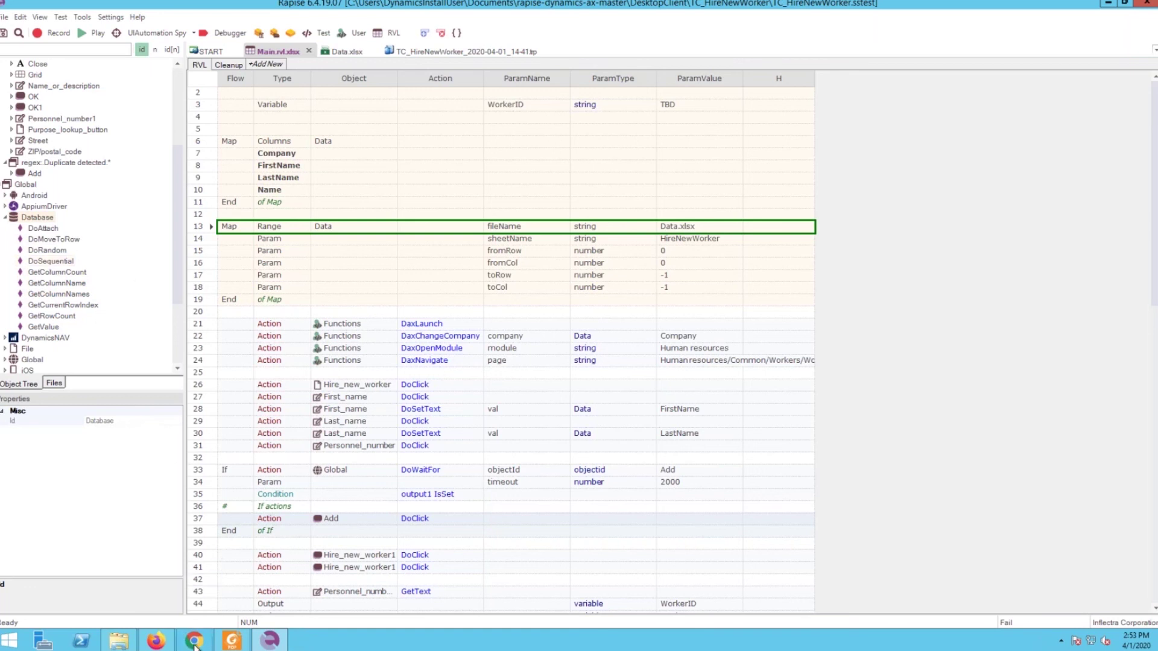
Step: Open rapisedoc.inflectra.com in Chrome, check the help options in Rapise and return to the documentation page
click(194, 644)
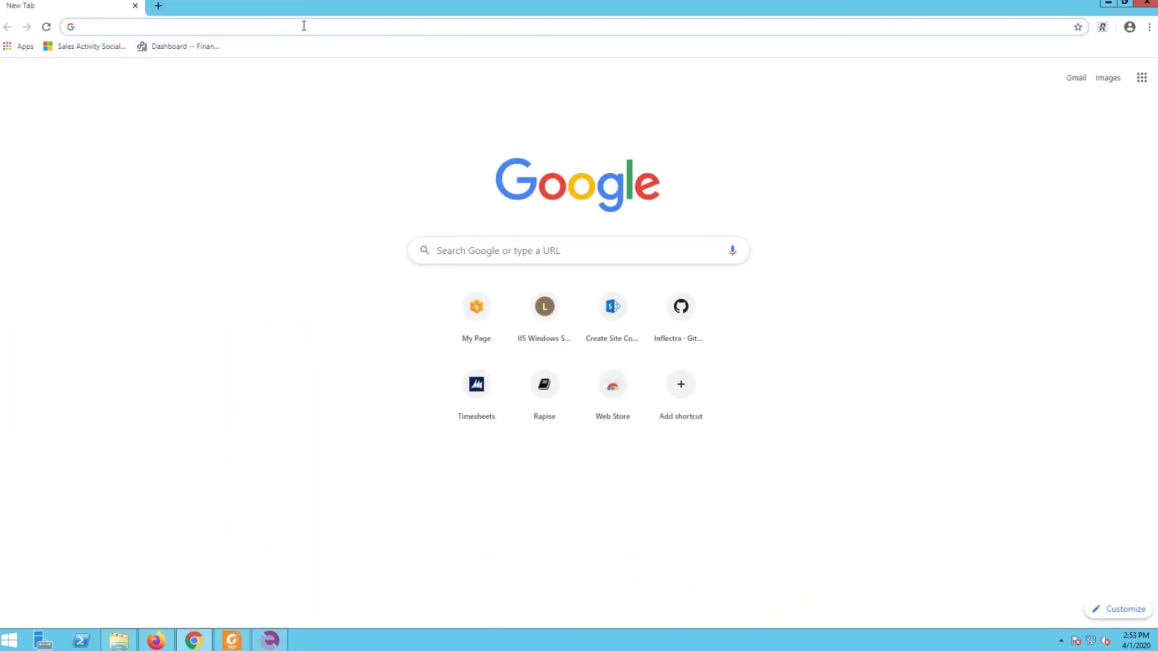
text(rapise)
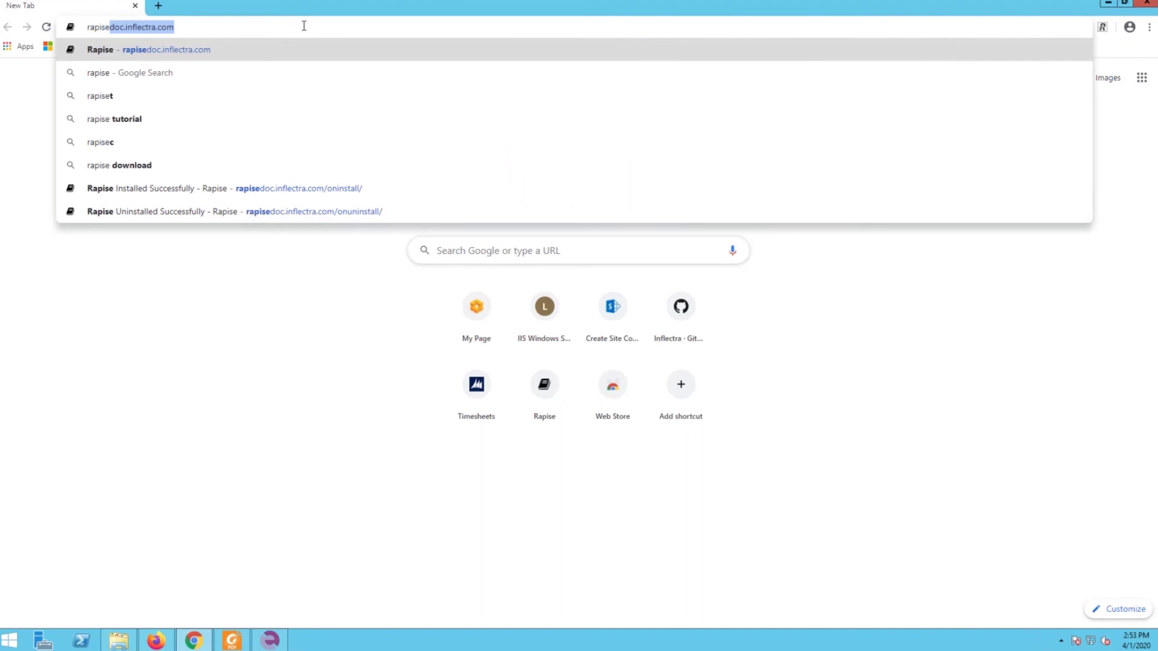
key(Return)
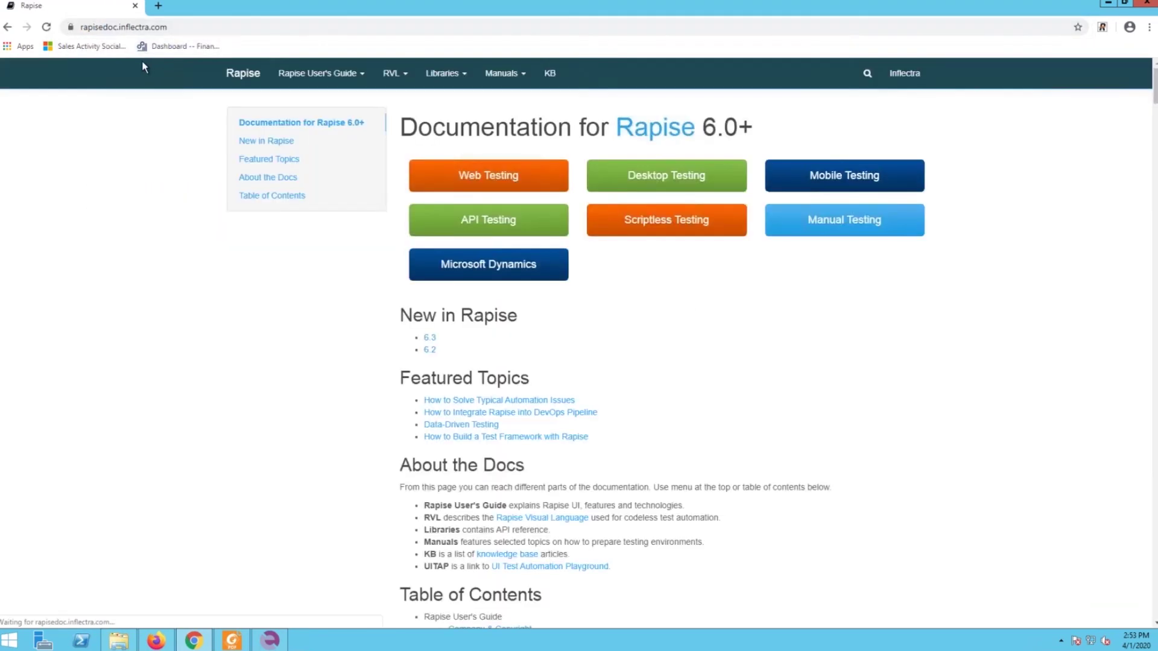
click(274, 641)
click(137, 16)
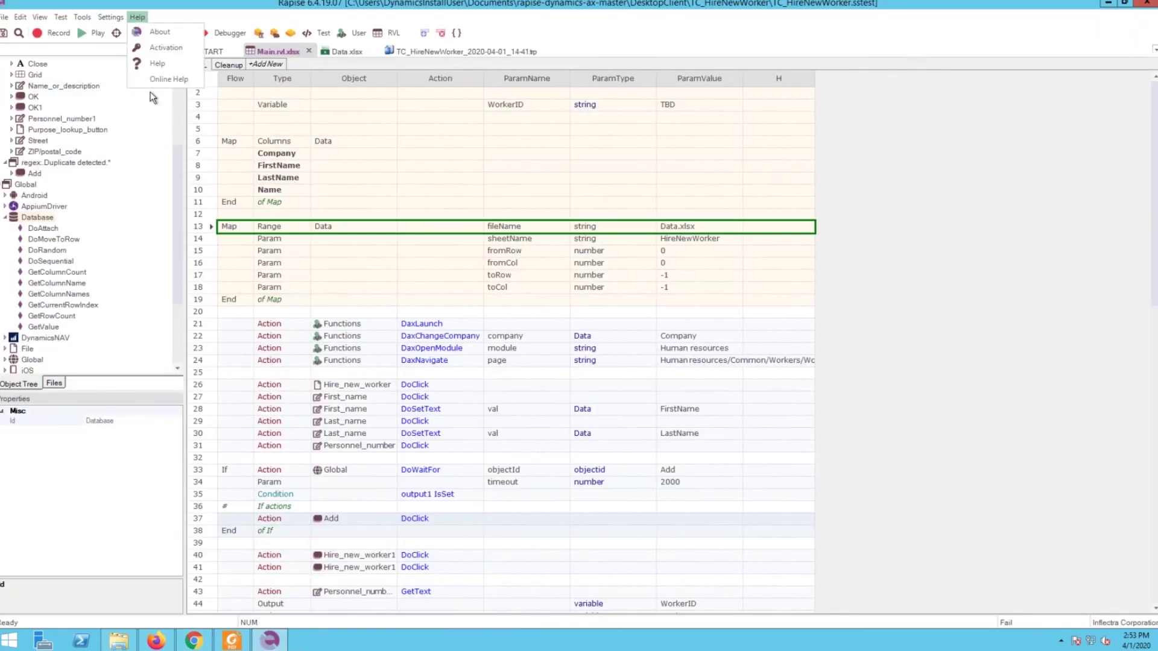
click(191, 641)
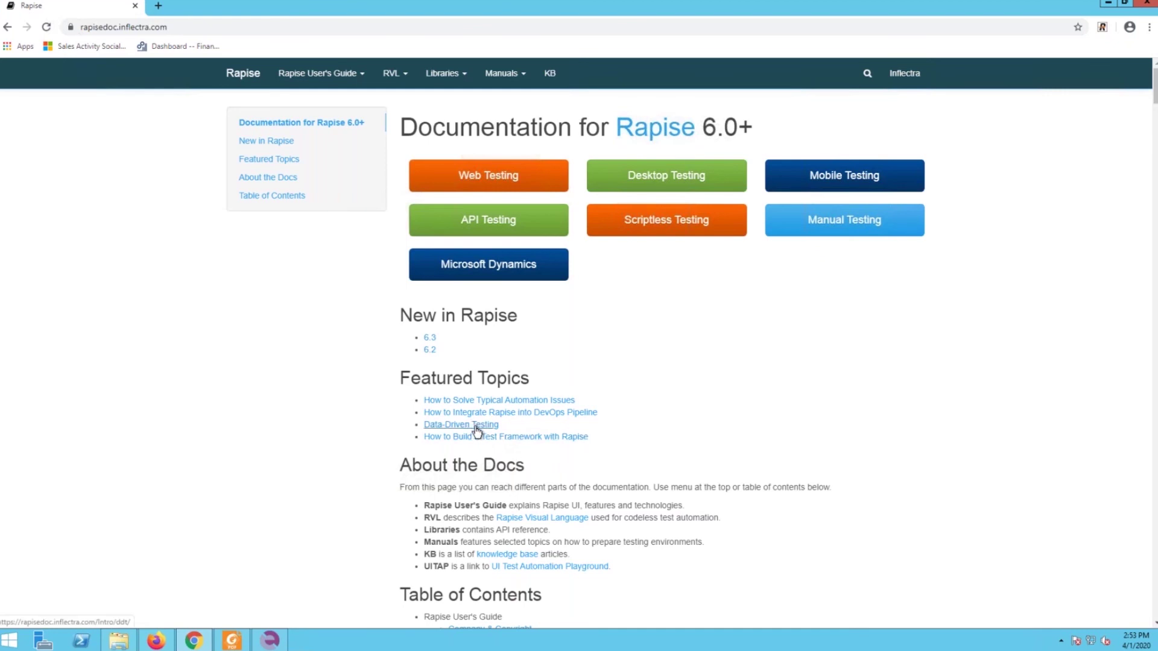
Step: Enlarge the documentation page to 125% and open the Data-Driven Testing featured topic
key(ctrl+plus)
key(ctrl+plus)
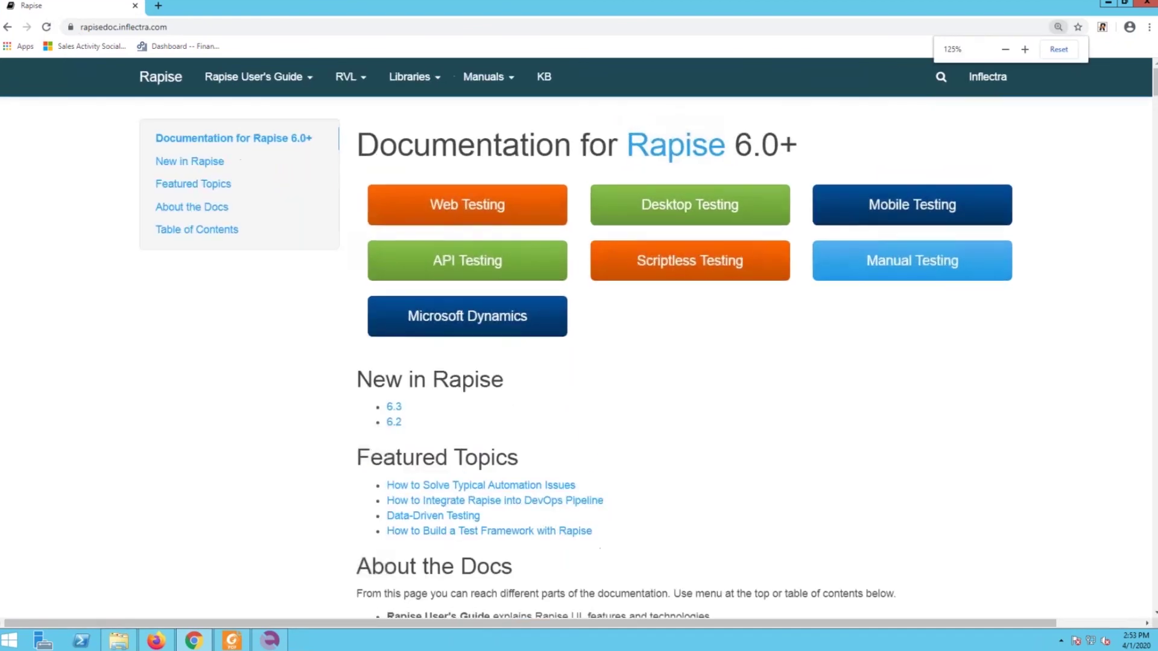
scroll(486, 425, down, 2)
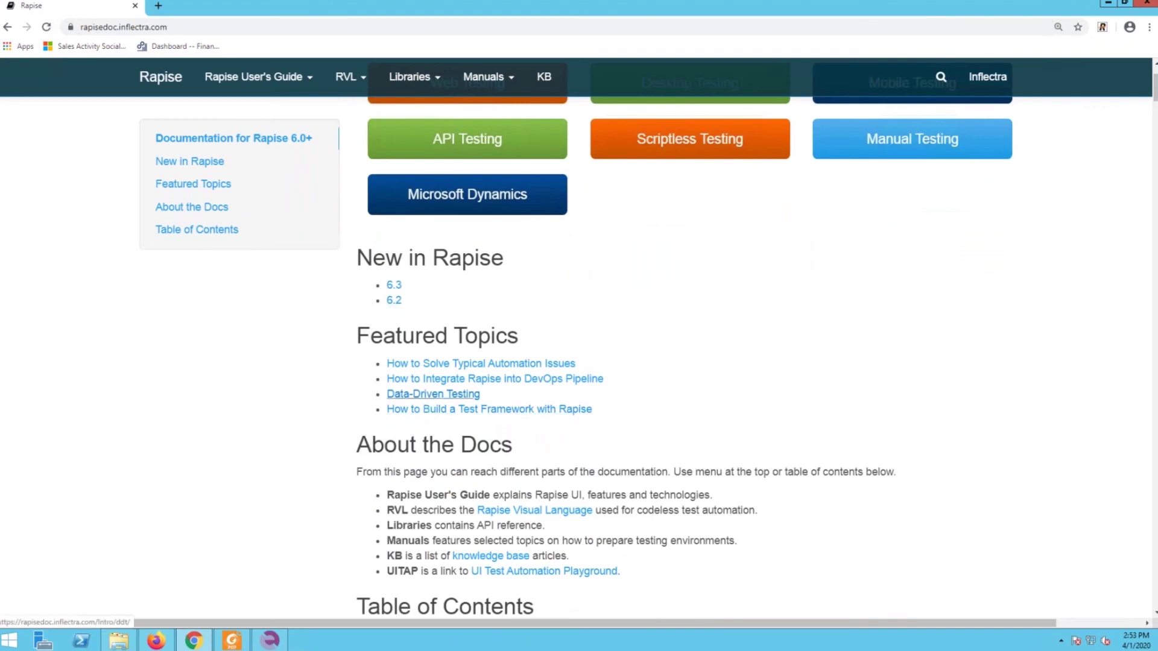
click(433, 394)
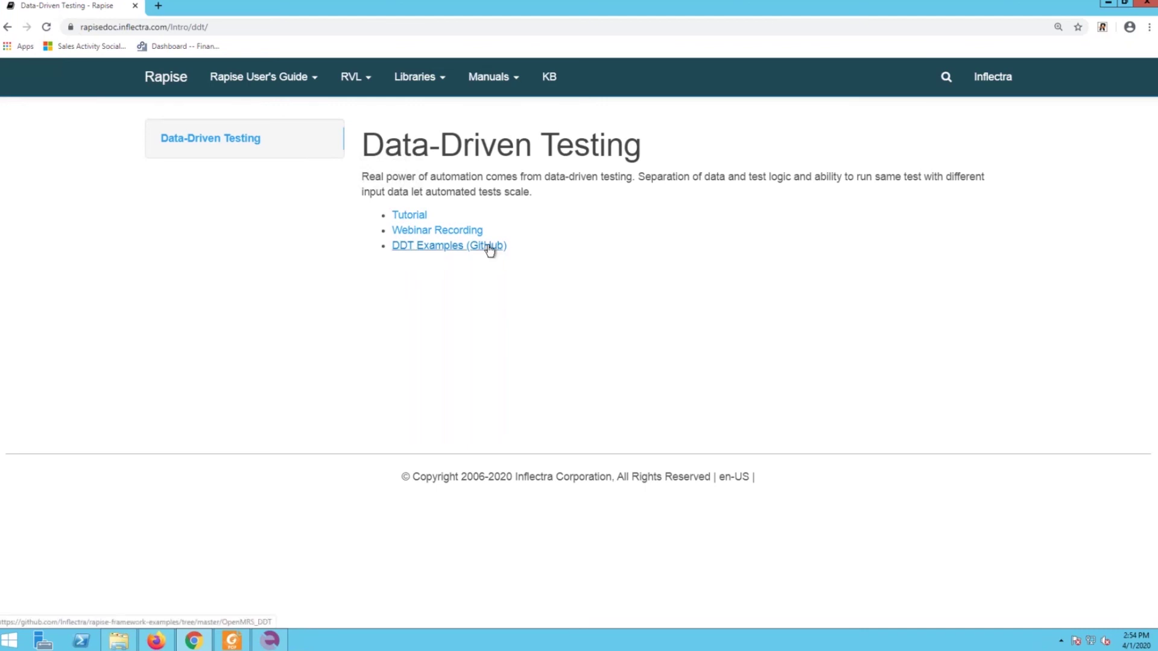
Step: Minimize Chrome and switch to the Foxit Reader presentation's Q&A slide
click(1107, 5)
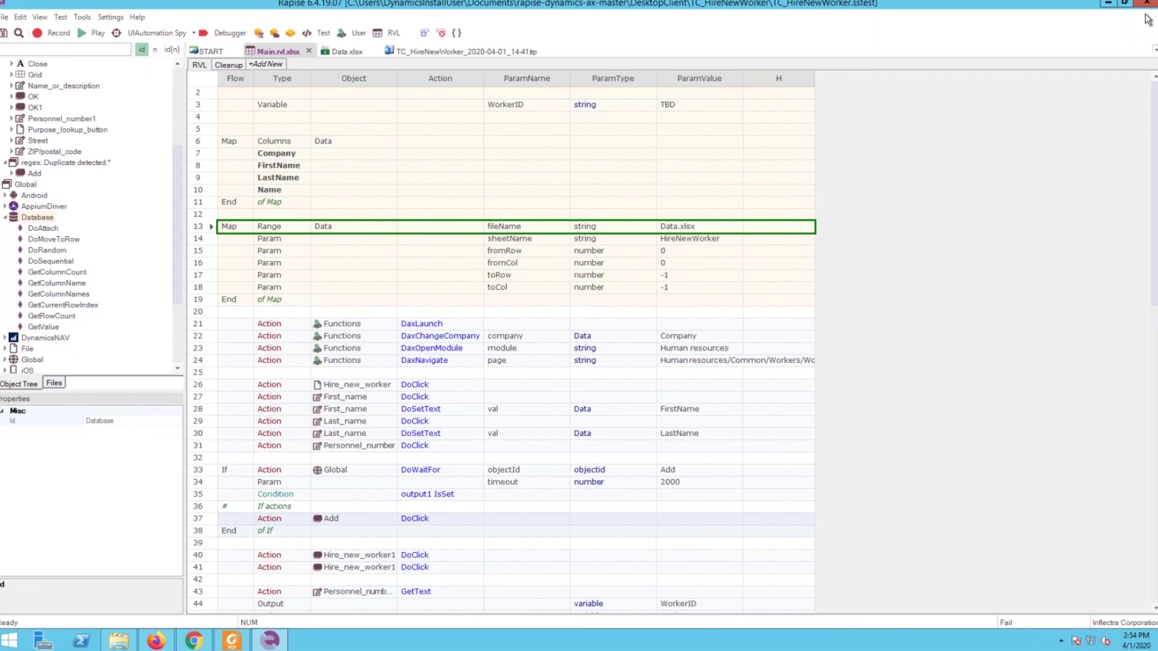
mouse_move(1153, 2)
click(224, 646)
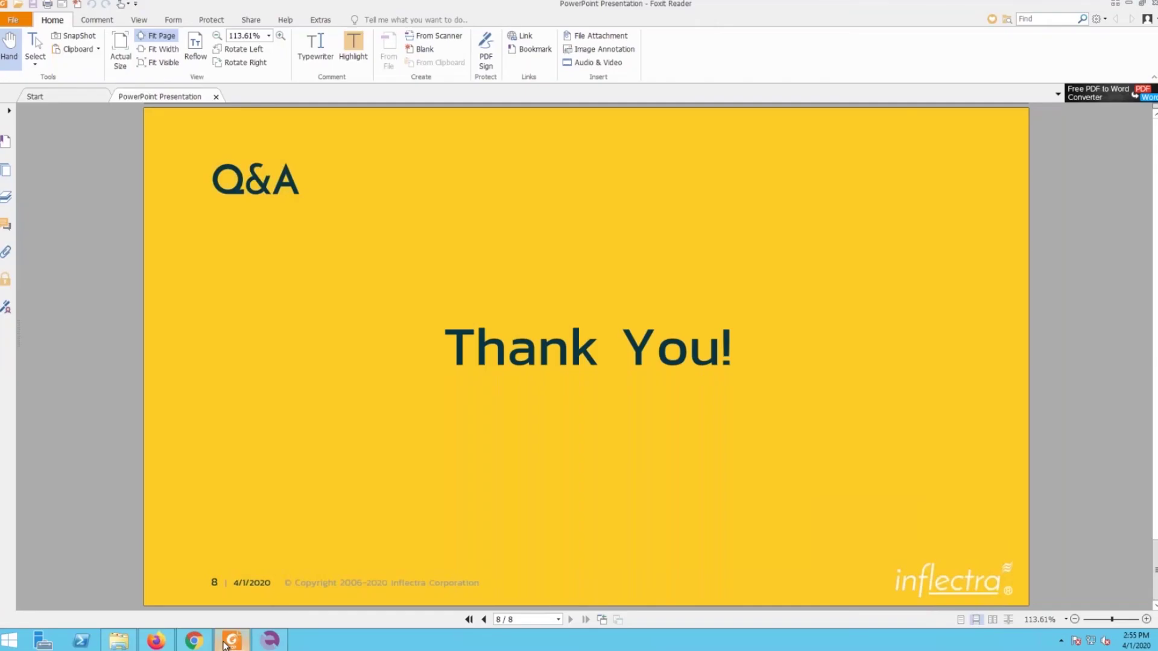